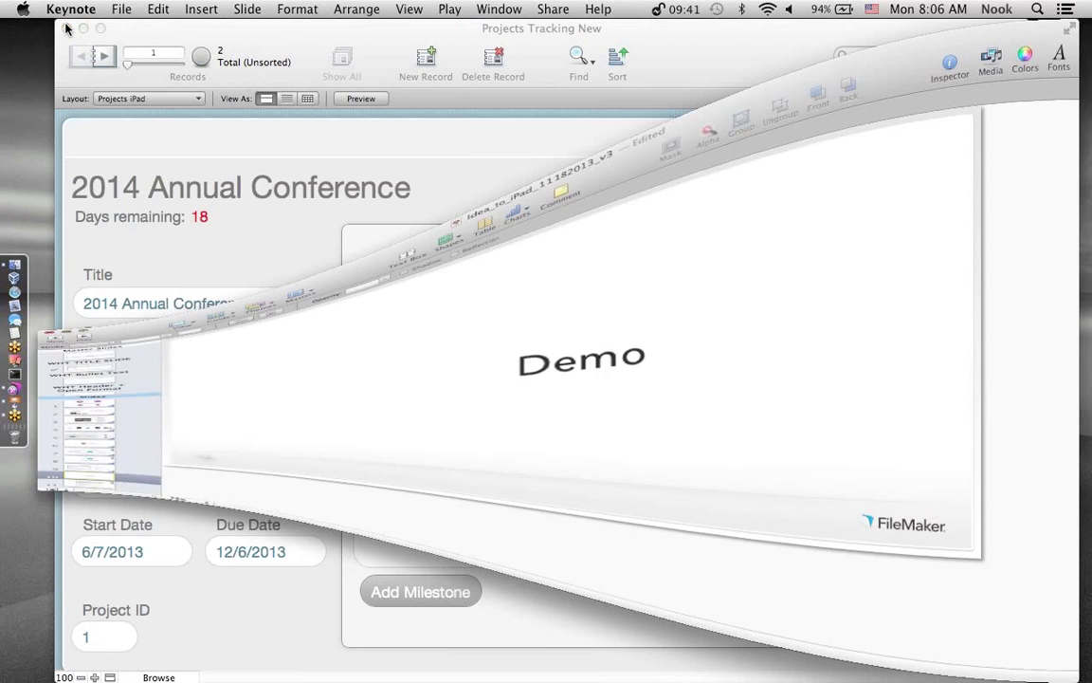
- Close the open project database and create a new database file named Project Tracking on the Desktop
{"action": "left_click", "coordinate": [66, 28]}
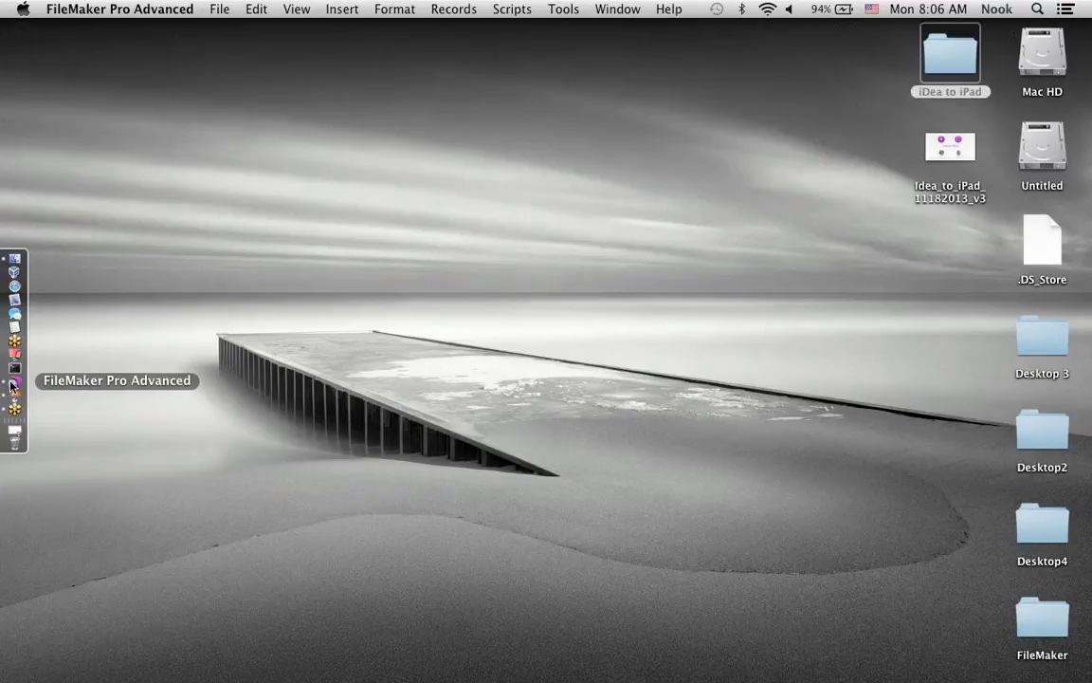
{"action": "left_click", "coordinate": [219, 10]}
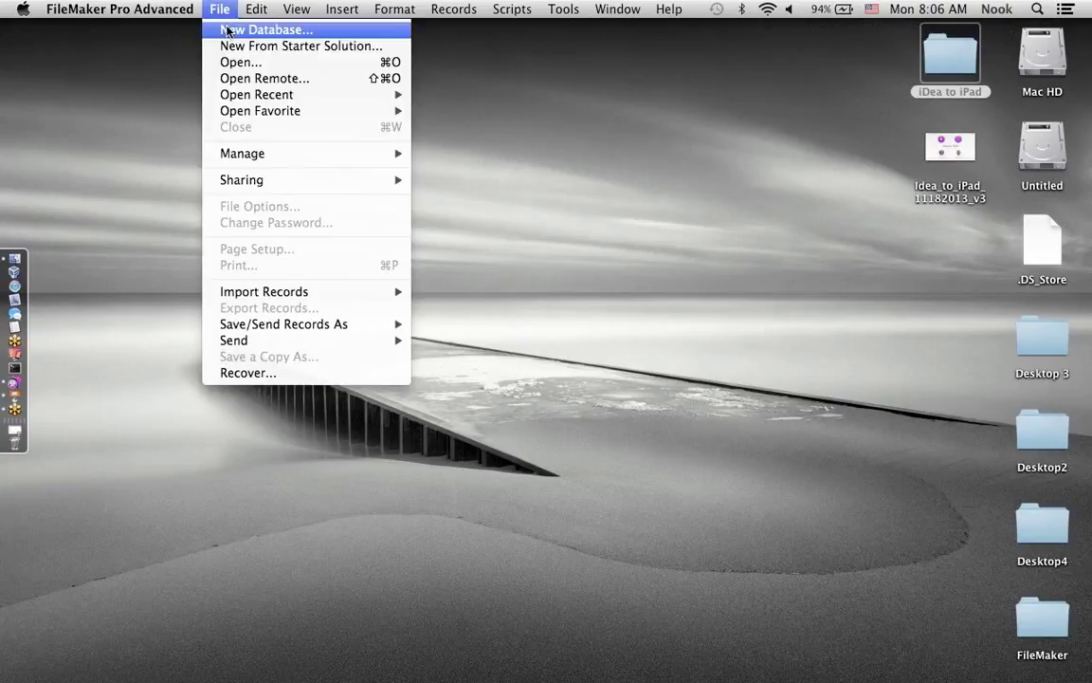
{"action": "left_click", "coordinate": [237, 31]}
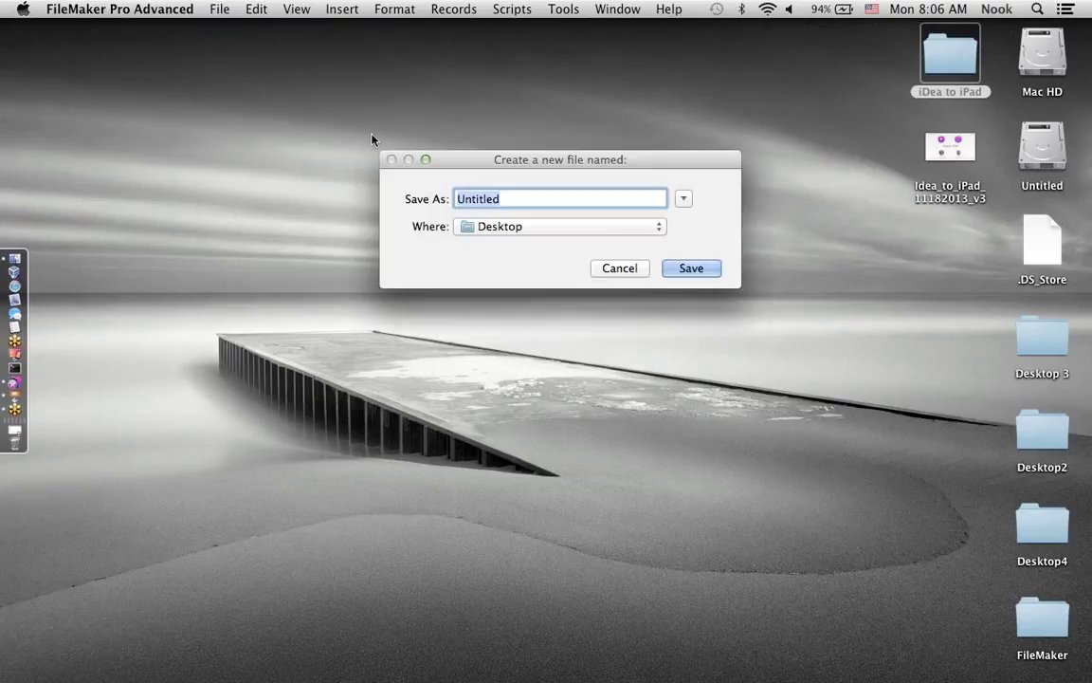
{"action": "type", "text": "Project Tracking"}
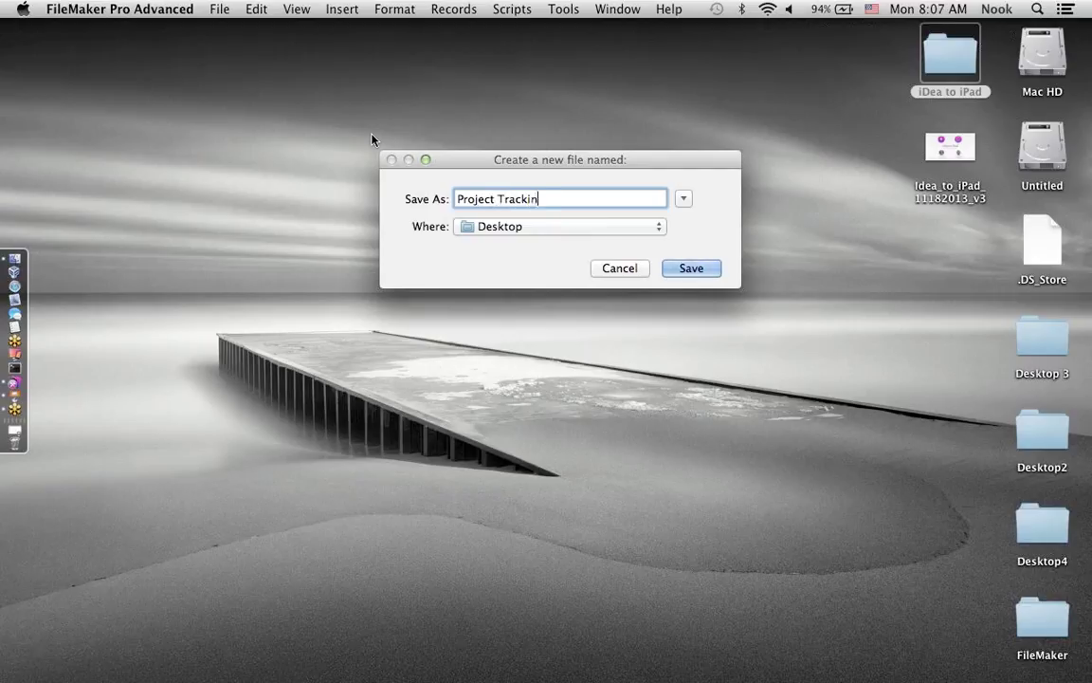
{"action": "left_click", "coordinate": [691, 268]}
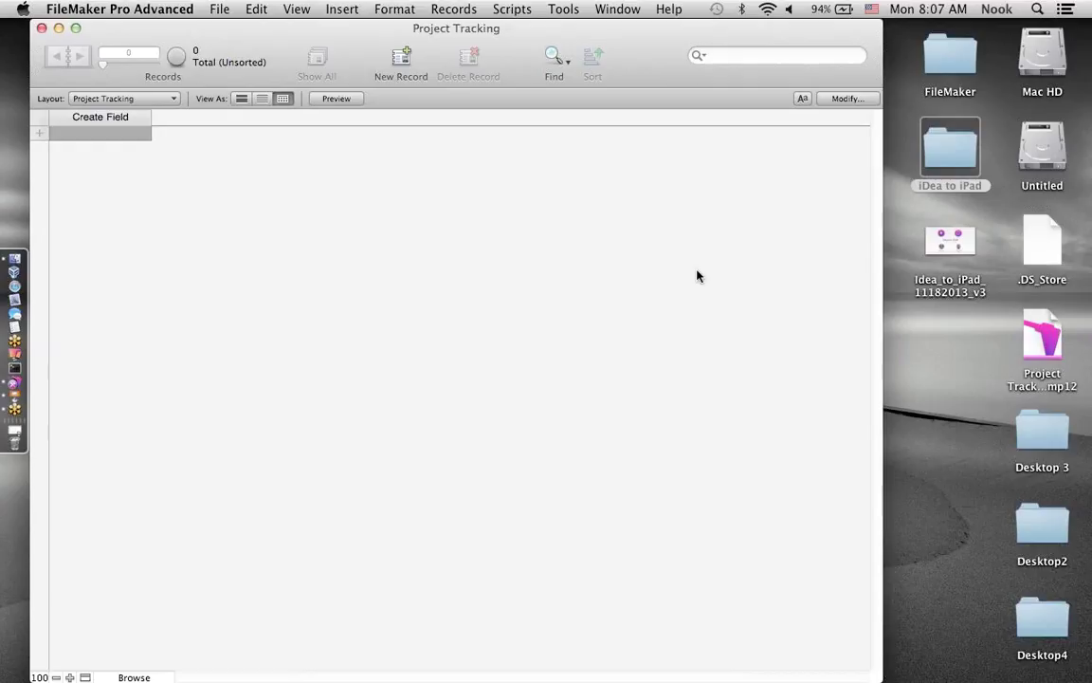
- Rename the default Project Tracking table to Projects in the database definition
{"action": "left_click", "coordinate": [219, 10]}
{"action": "mouse_move", "coordinate": [216, 150]}
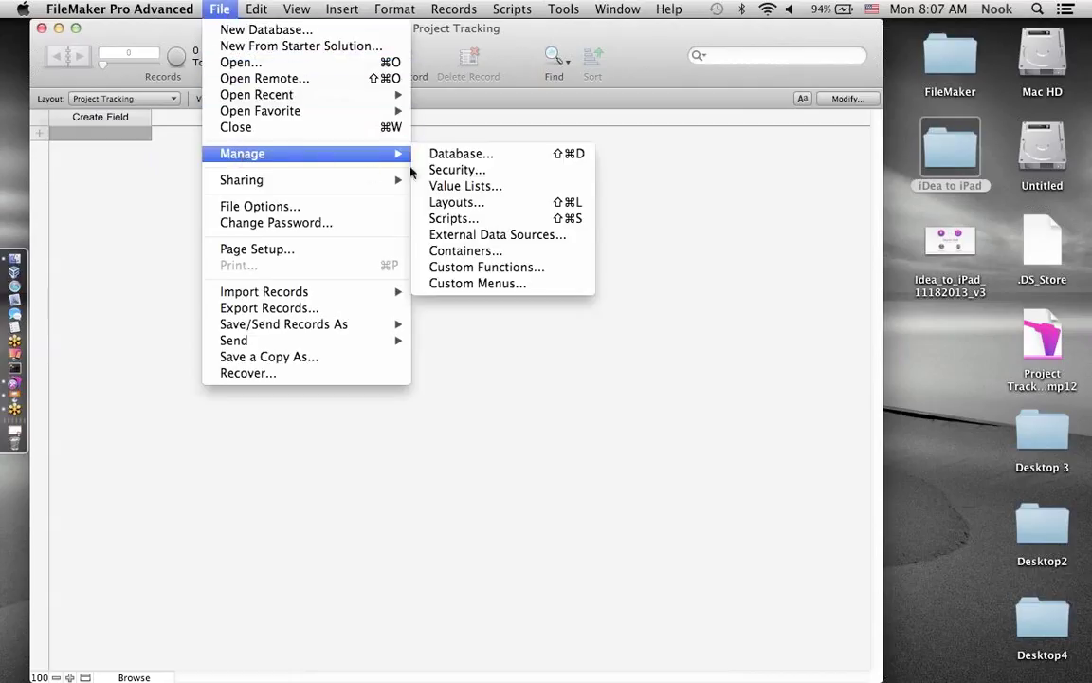
{"action": "left_click", "coordinate": [443, 161]}
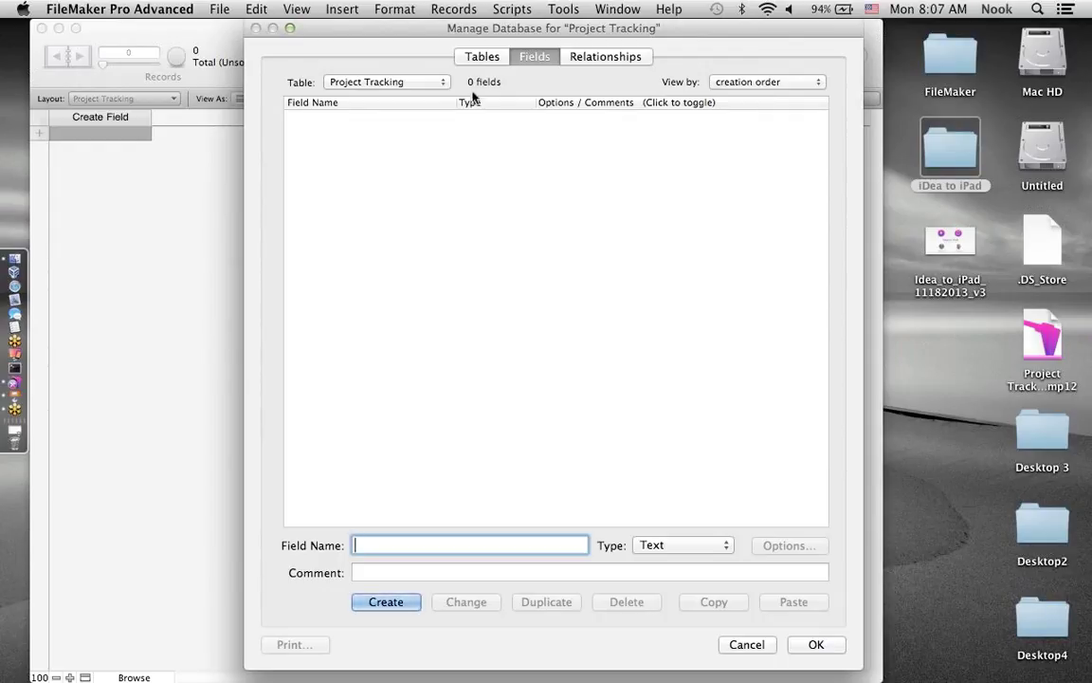
{"action": "left_click", "coordinate": [479, 57]}
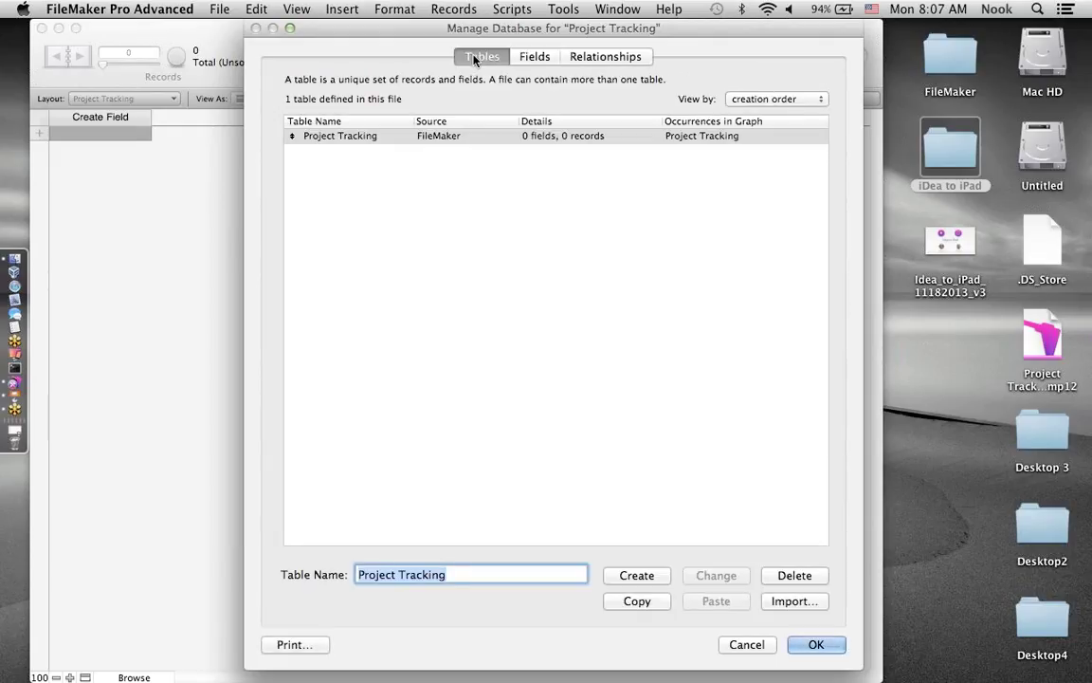
{"action": "left_click", "coordinate": [532, 64]}
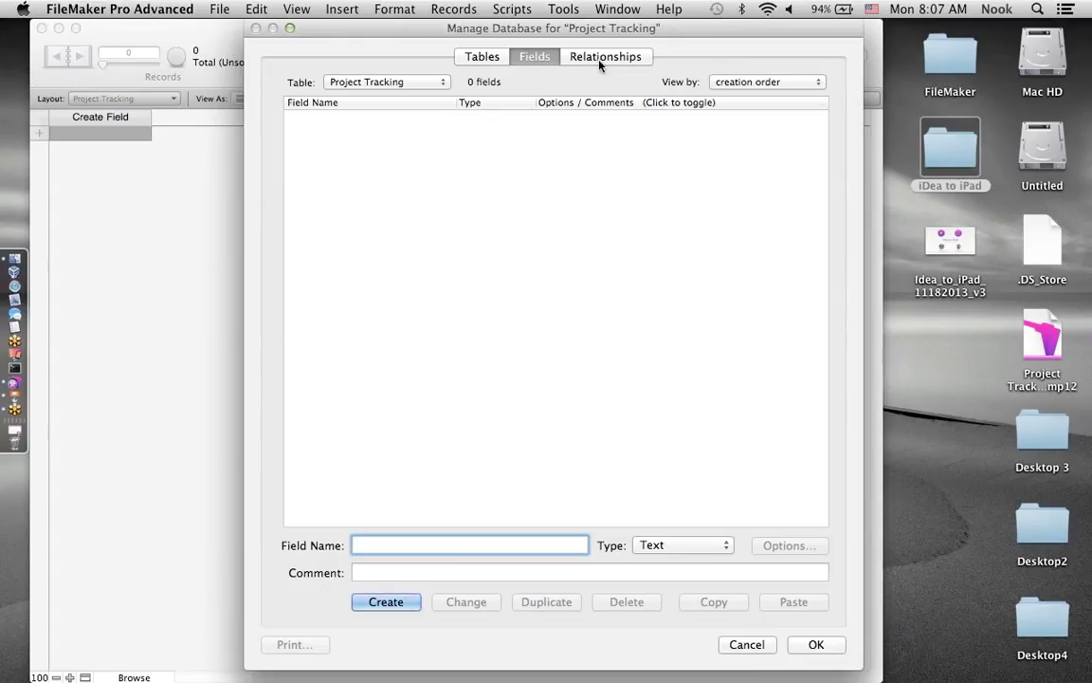
{"action": "left_click", "coordinate": [482, 59]}
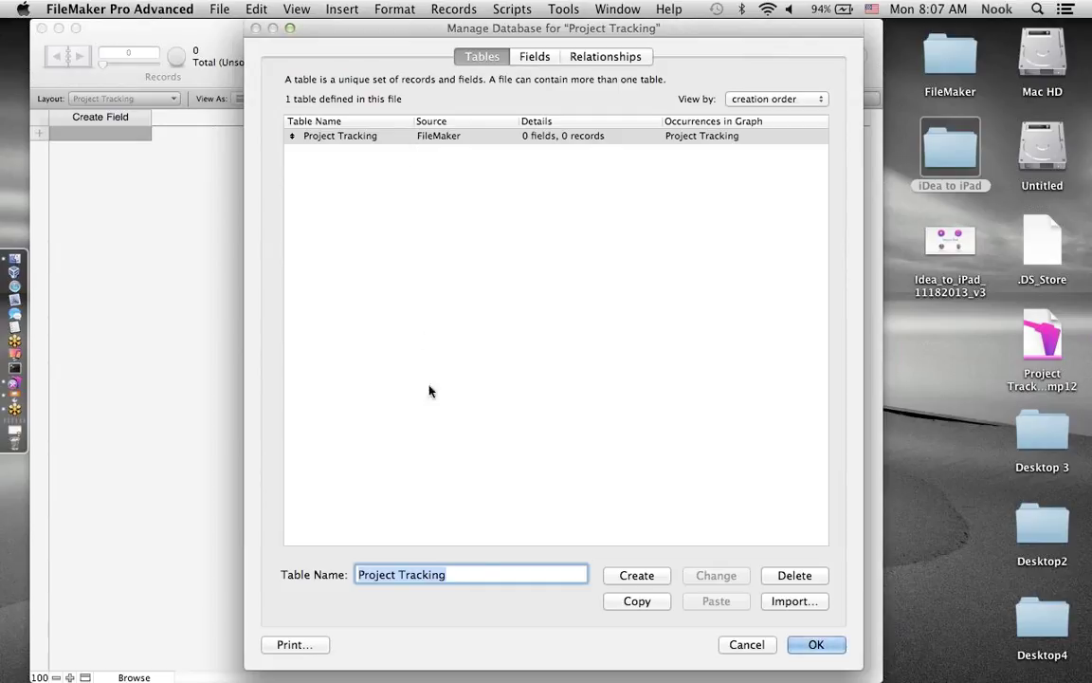
{"action": "left_click", "coordinate": [469, 572]}
{"action": "key", "text": "BackSpace"}
{"action": "key", "text": "BackSpace"}
{"action": "key", "text": "BackSpace"}
{"action": "key", "text": "BackSpace"}
{"action": "key", "text": "BackSpace"}
{"action": "key", "text": "BackSpace"}
{"action": "key", "text": "BackSpace"}
{"action": "key", "text": "BackSpace"}
{"action": "key", "text": "BackSpace"}
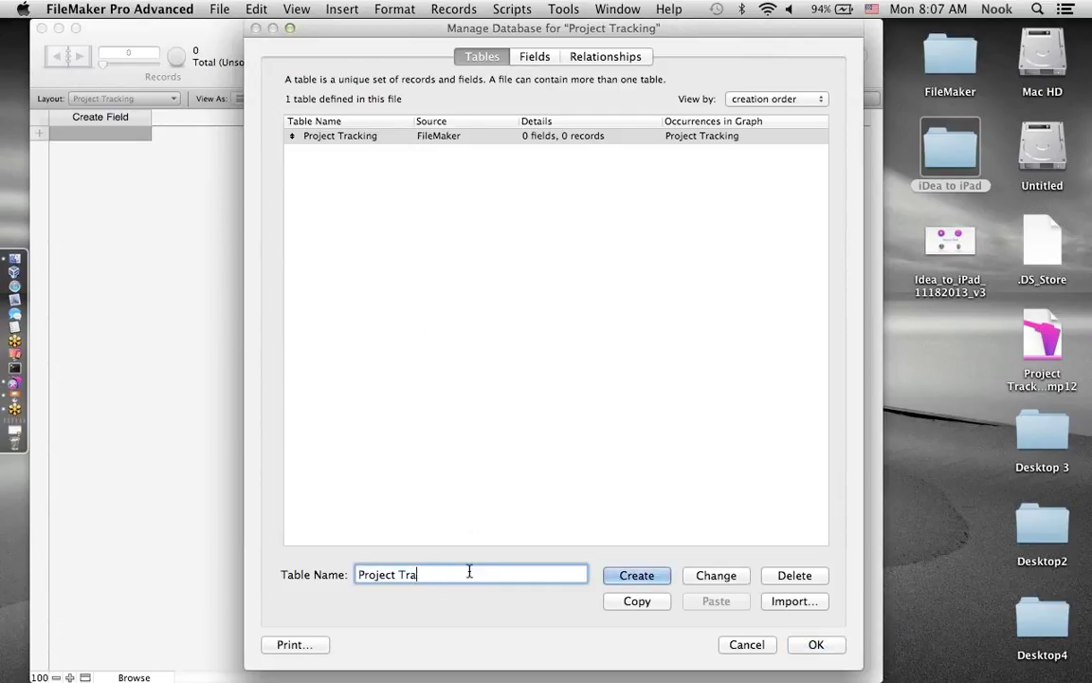
{"action": "type", "text": "s"}
{"action": "left_click", "coordinate": [701, 576]}
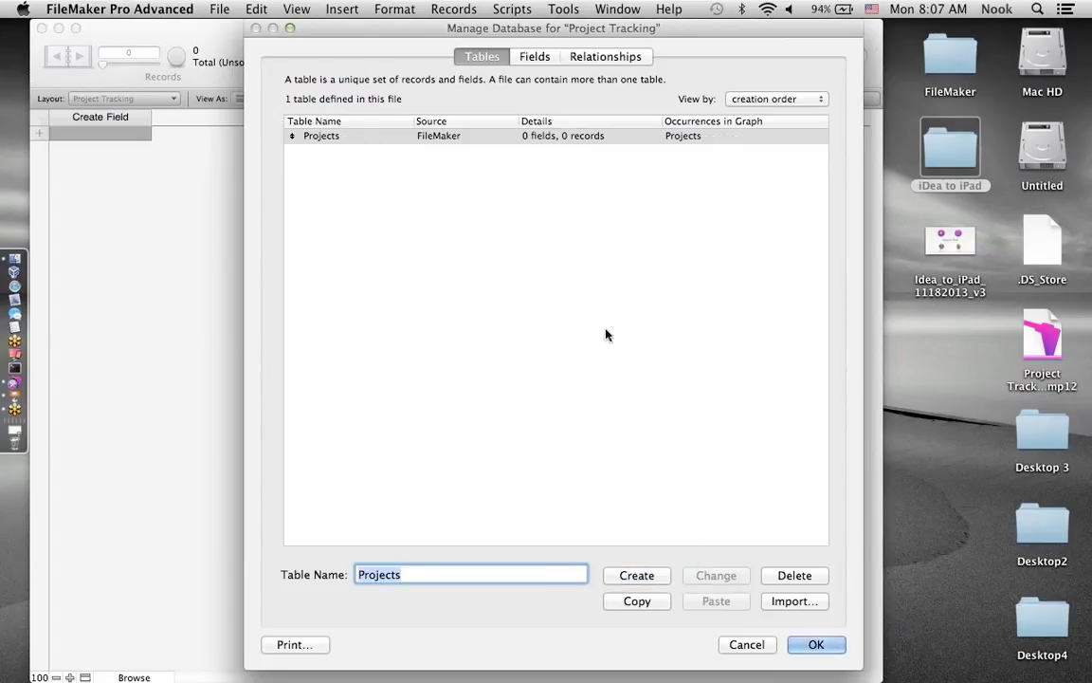
- Create a Number field named Project ID in the Projects table
{"action": "left_click", "coordinate": [535, 57]}
{"action": "type", "text": "Project ID"}
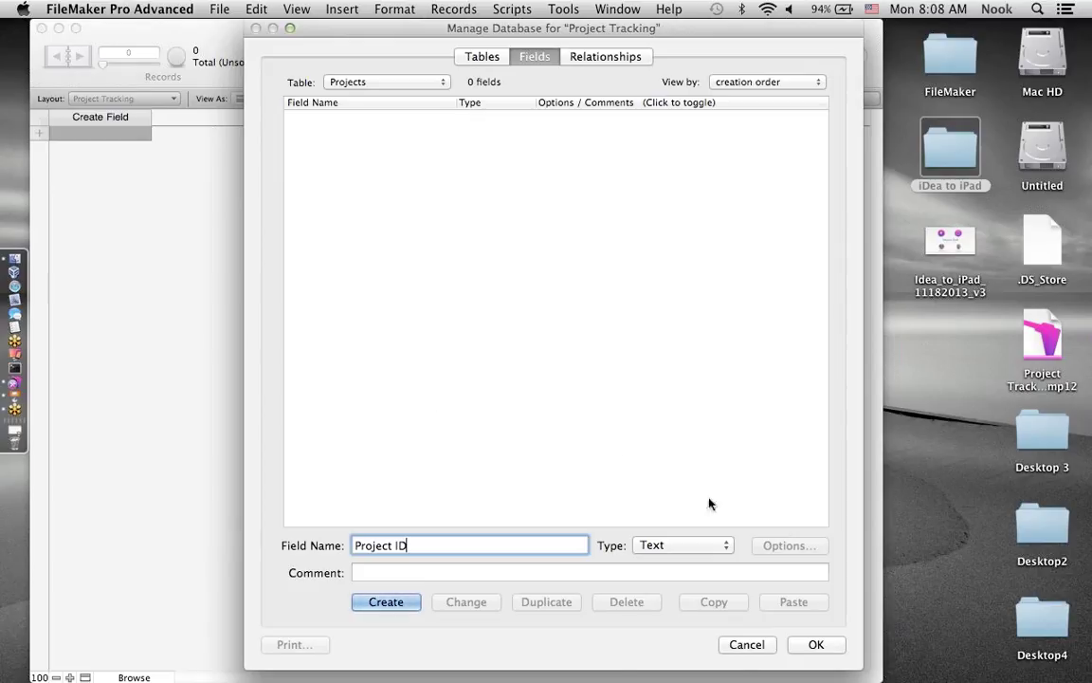
{"action": "left_click", "coordinate": [710, 544]}
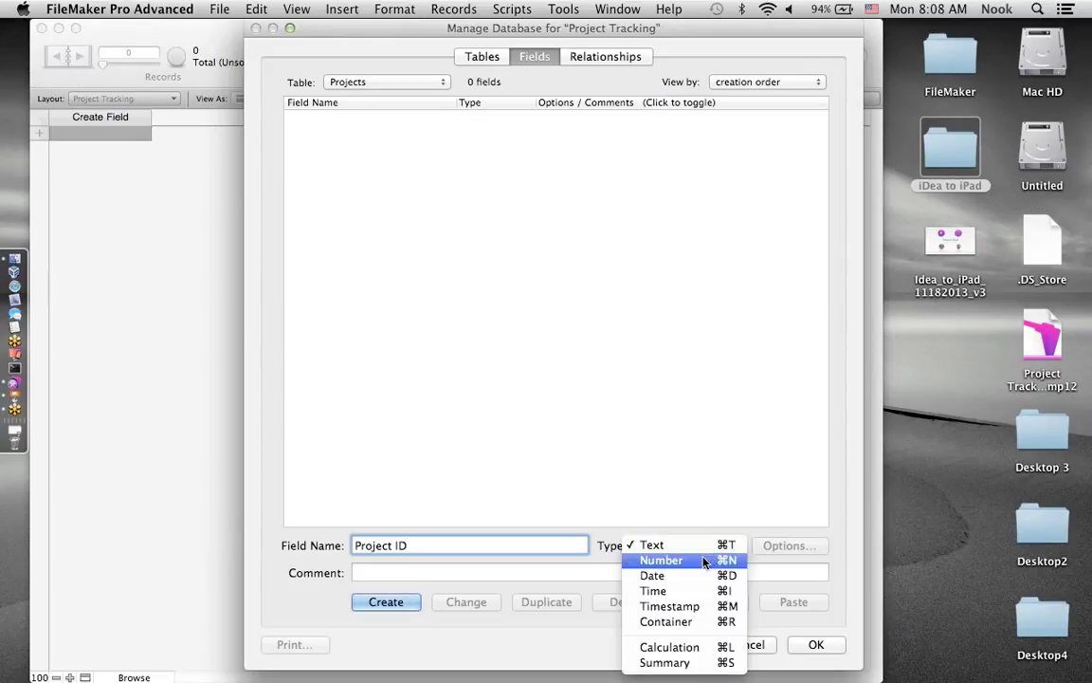
{"action": "left_click", "coordinate": [681, 559]}
{"action": "left_click", "coordinate": [391, 601]}
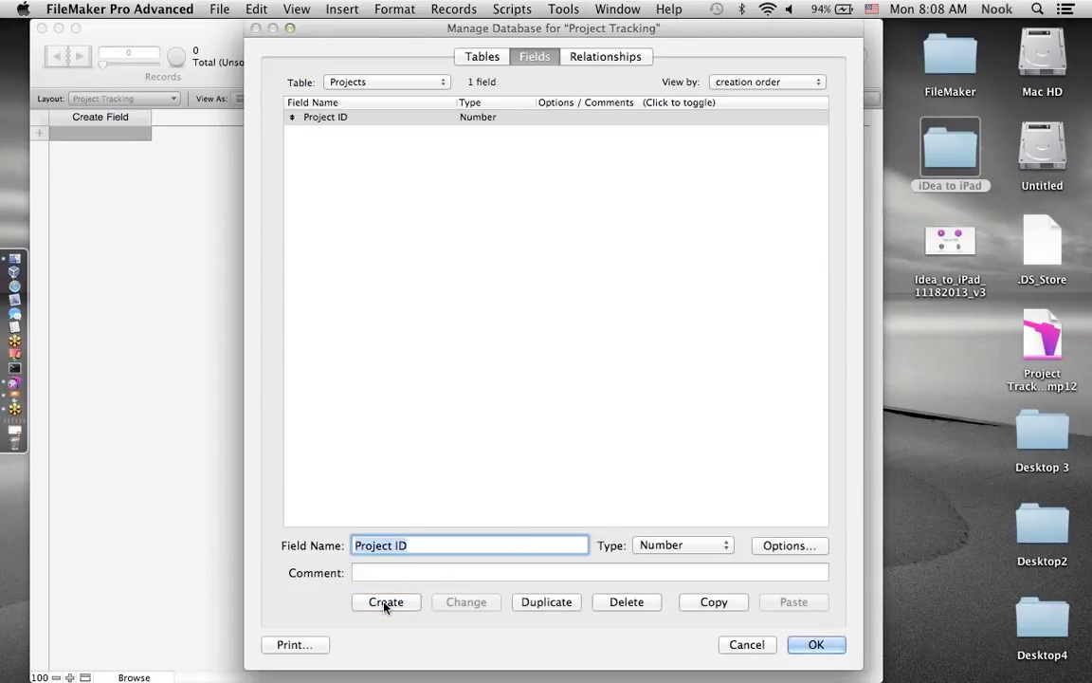
- Set the Project ID field to auto-enter a serial number
{"action": "left_click", "coordinate": [775, 545]}
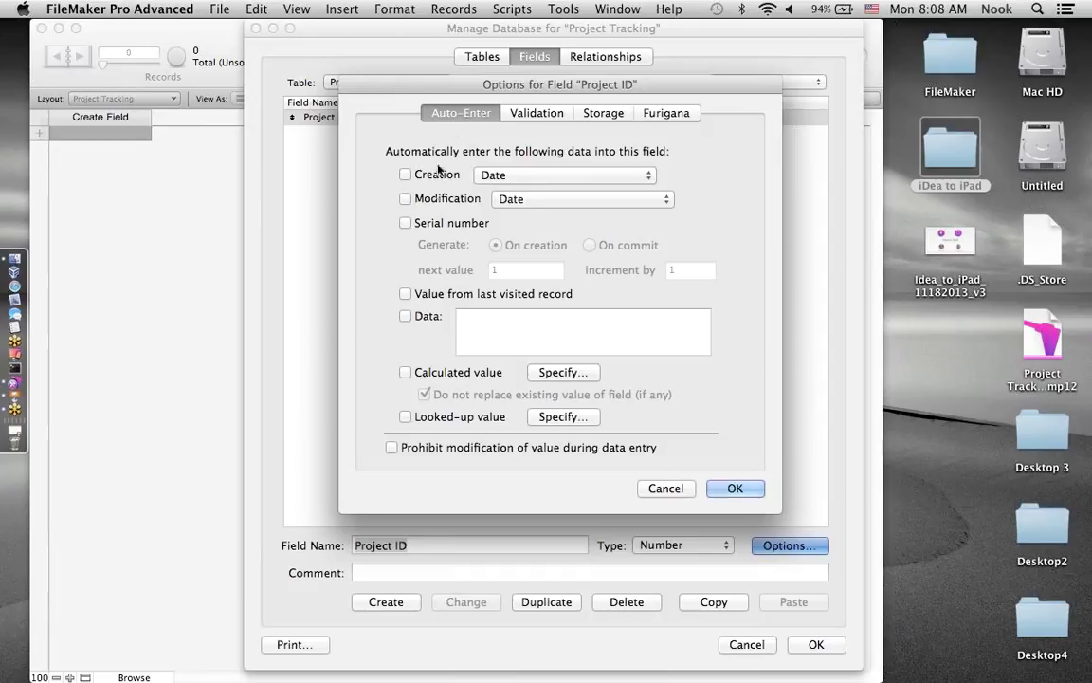
{"action": "left_click", "coordinate": [407, 225]}
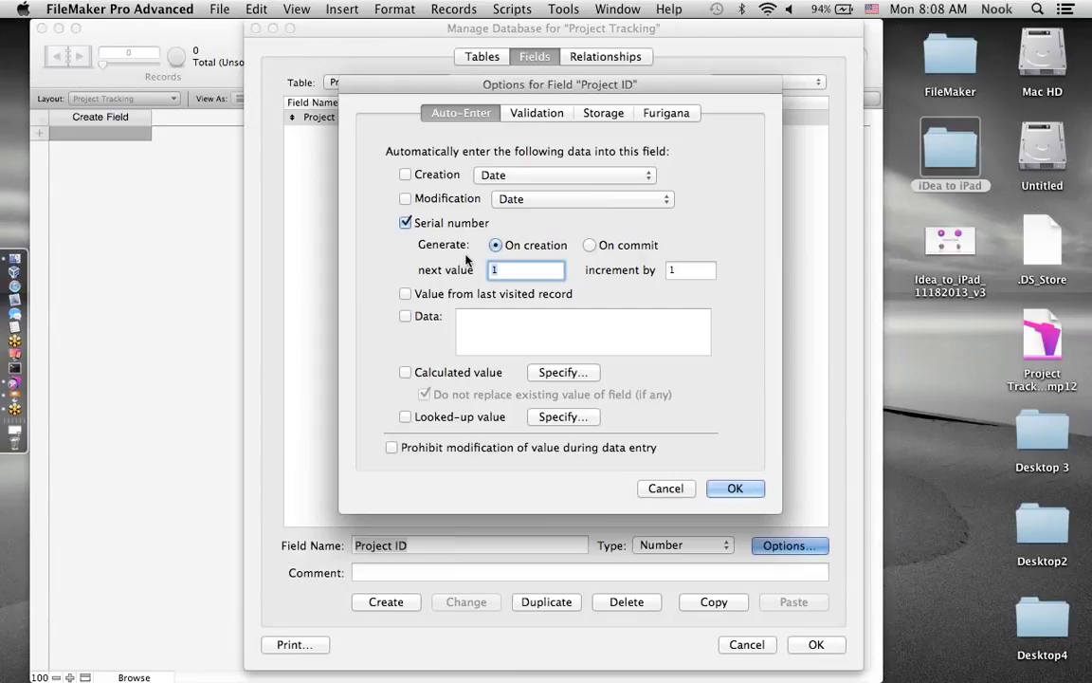
{"action": "left_click", "coordinate": [740, 488]}
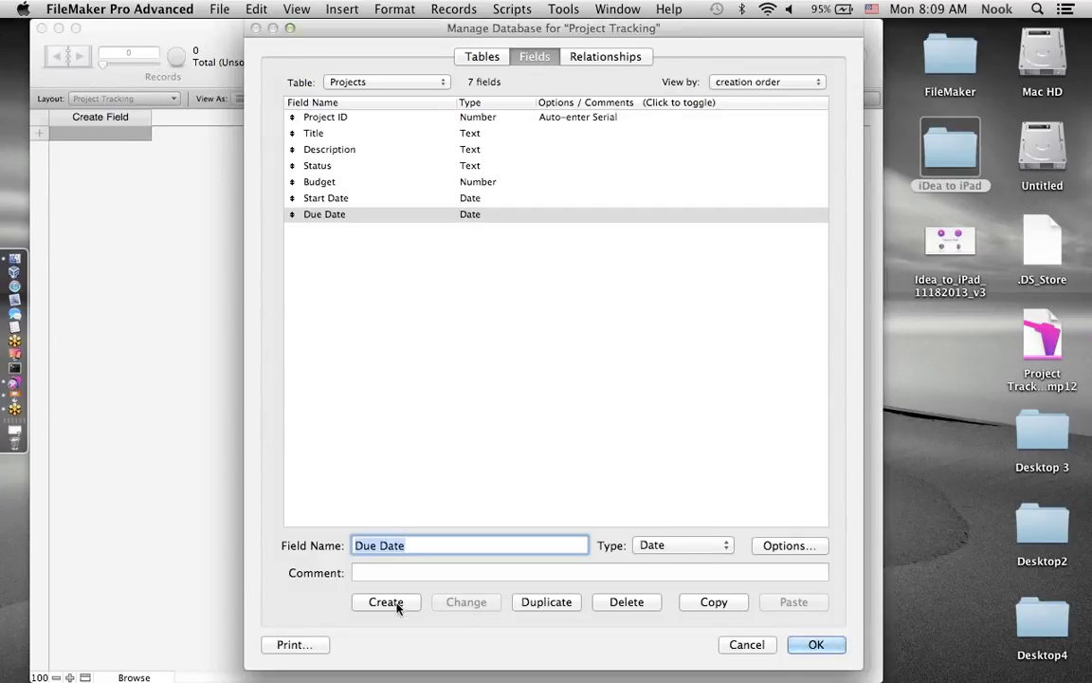
- Create a Calculation field named Days Remaining in the Projects table
{"action": "type", "text": "Days Remaining"}
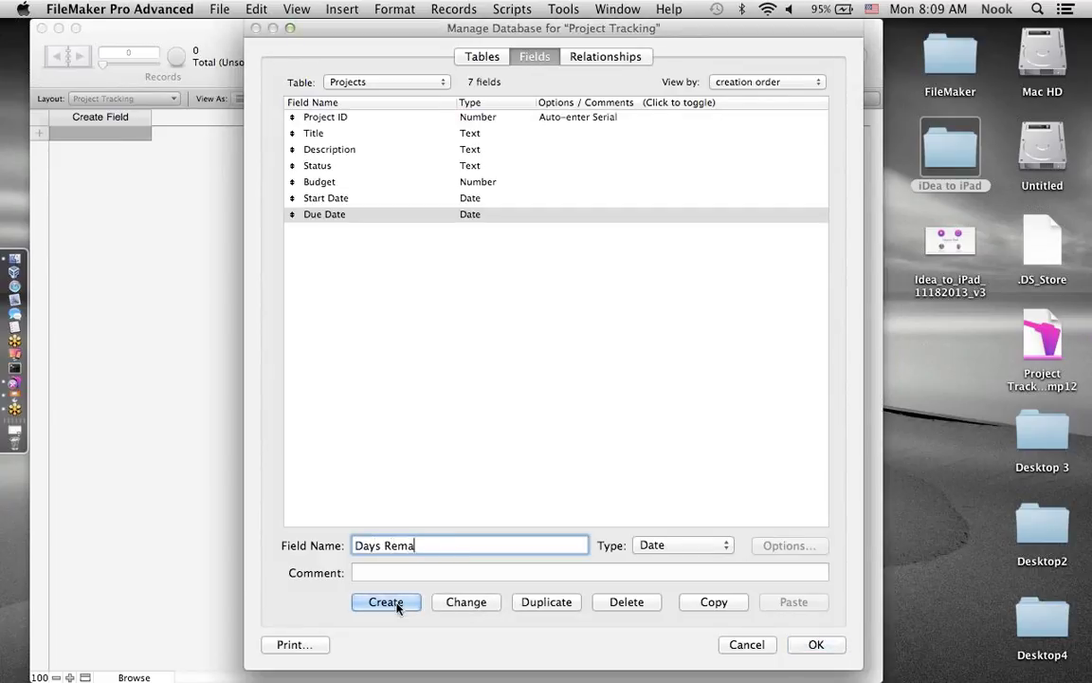
{"action": "left_click", "coordinate": [669, 545]}
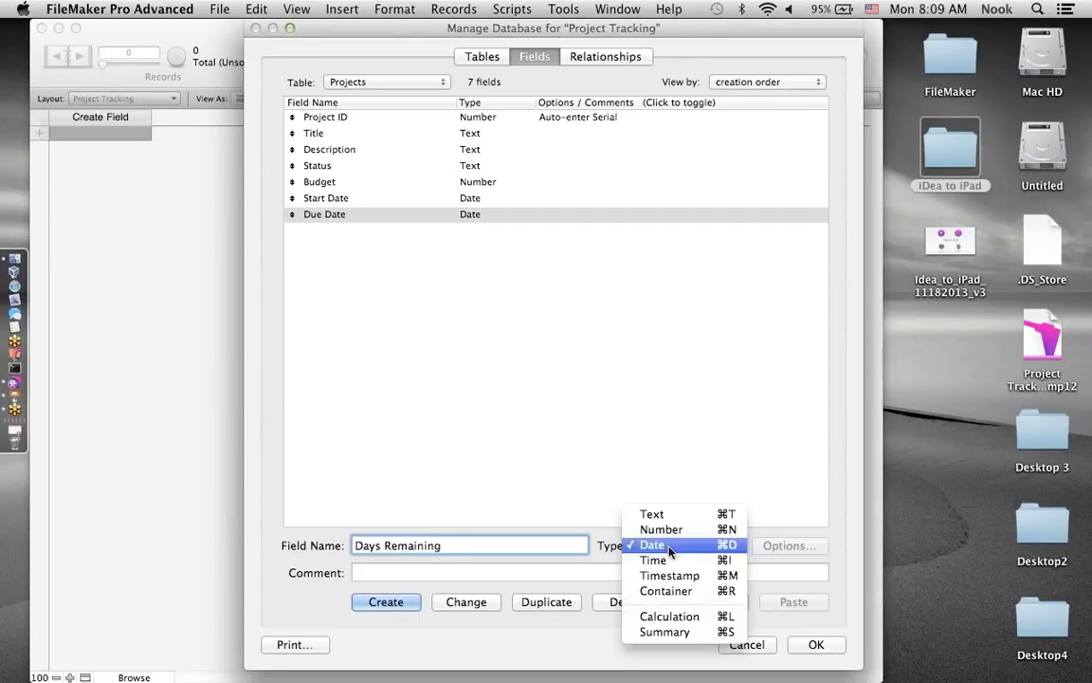
{"action": "left_click", "coordinate": [670, 618]}
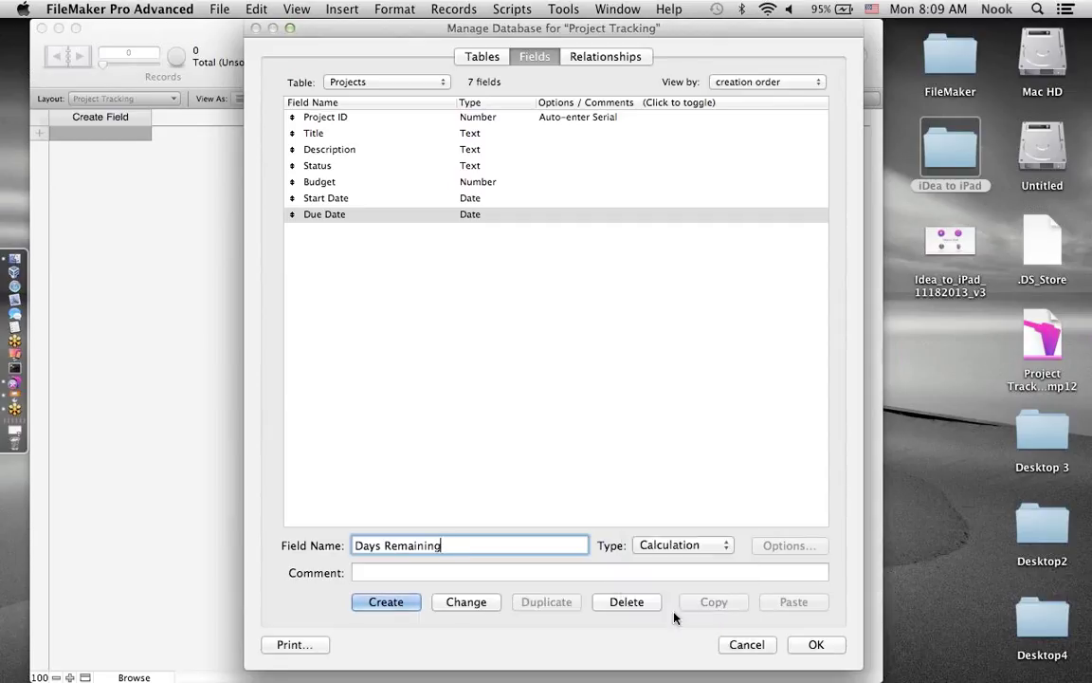
{"action": "left_click", "coordinate": [394, 602]}
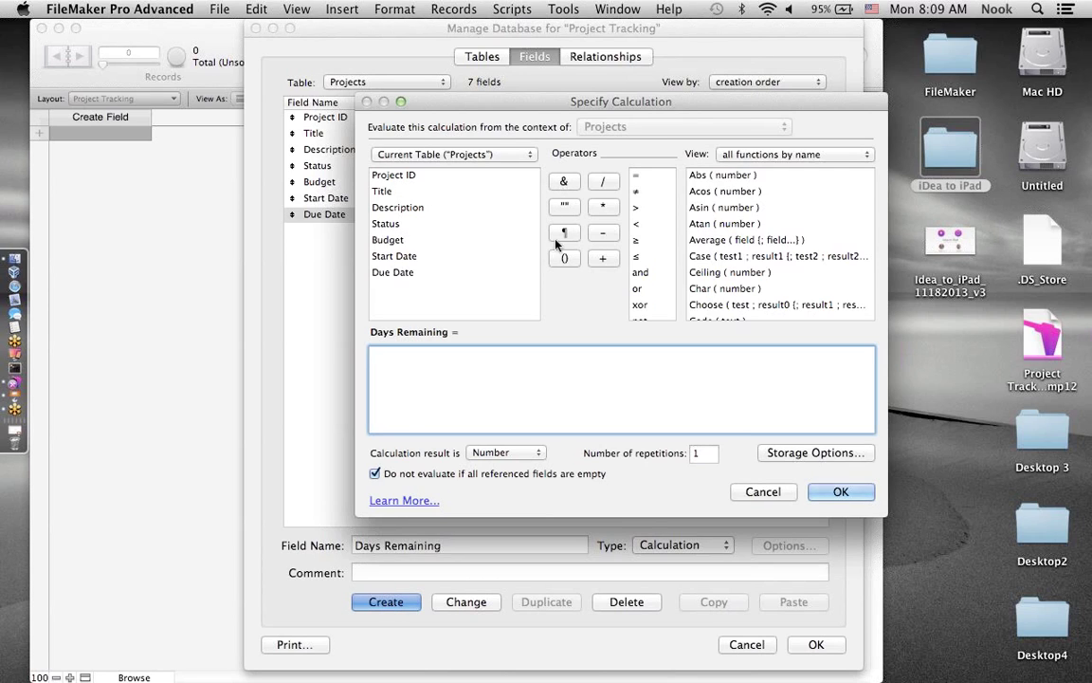
- Define the Days Remaining formula as Due Date - Get ( CurrentDate ), using the Get functions
{"action": "scroll", "coordinate": [760, 252], "scroll_direction": "down", "scroll_amount": 5}
{"action": "scroll", "coordinate": [758, 254], "scroll_direction": "down", "scroll_amount": 10}
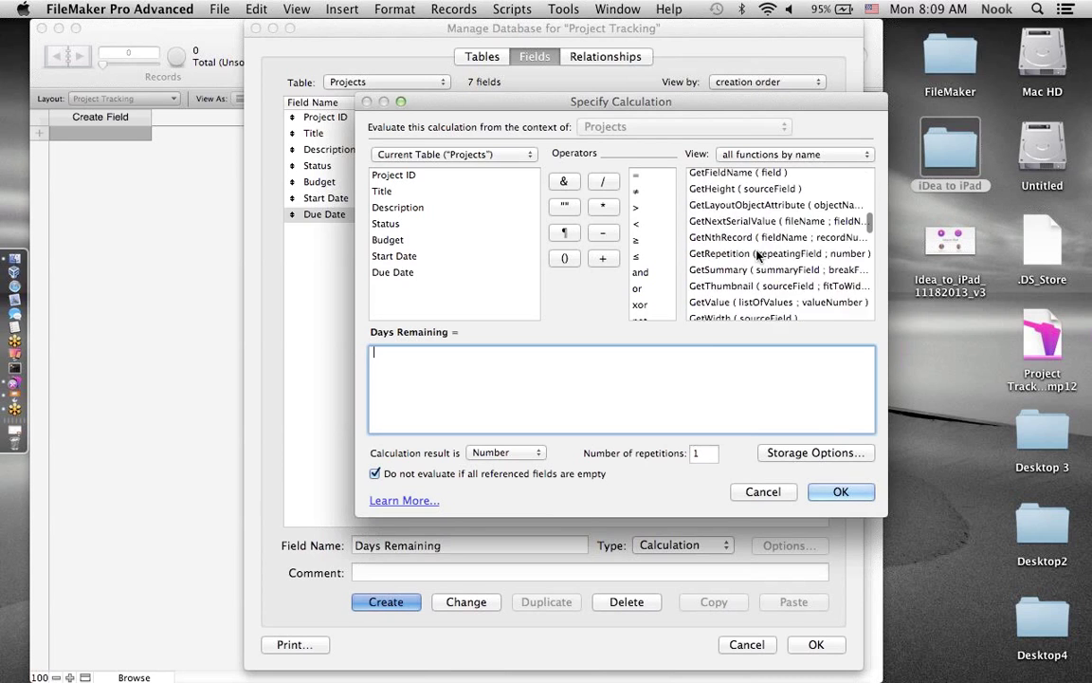
{"action": "scroll", "coordinate": [756, 256], "scroll_direction": "down", "scroll_amount": 10}
{"action": "scroll", "coordinate": [654, 237], "scroll_direction": "down", "scroll_amount": 3}
{"action": "scroll", "coordinate": [718, 245], "scroll_direction": "up", "scroll_amount": 15}
{"action": "scroll", "coordinate": [719, 246], "scroll_direction": "up", "scroll_amount": 15}
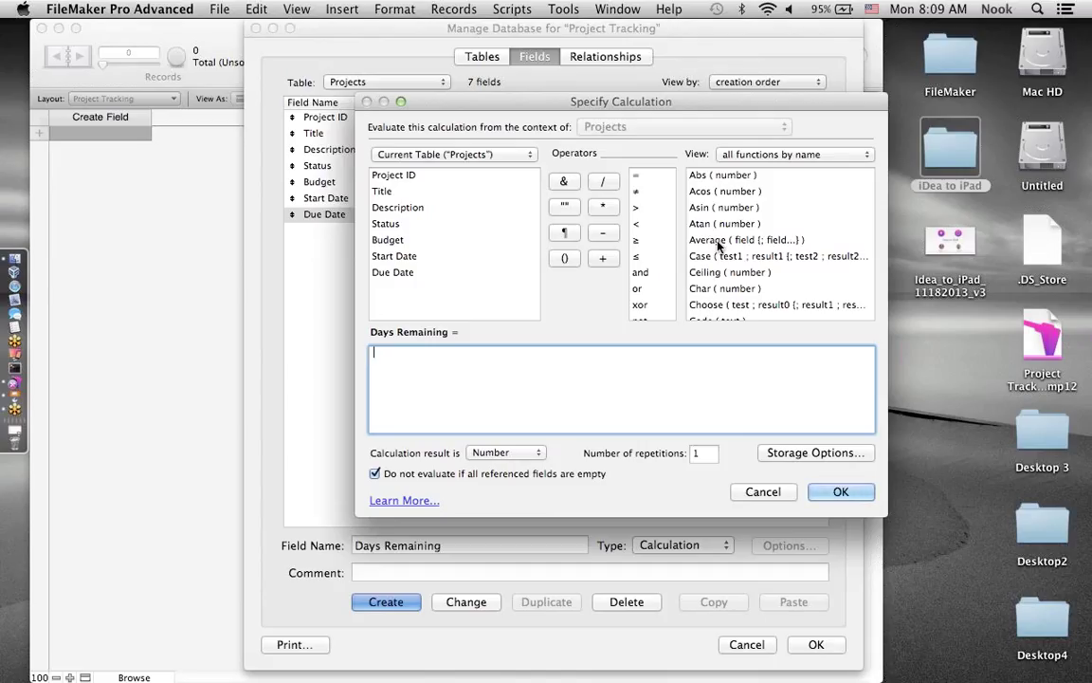
{"action": "double_click", "coordinate": [406, 274]}
{"action": "left_click", "coordinate": [780, 154]}
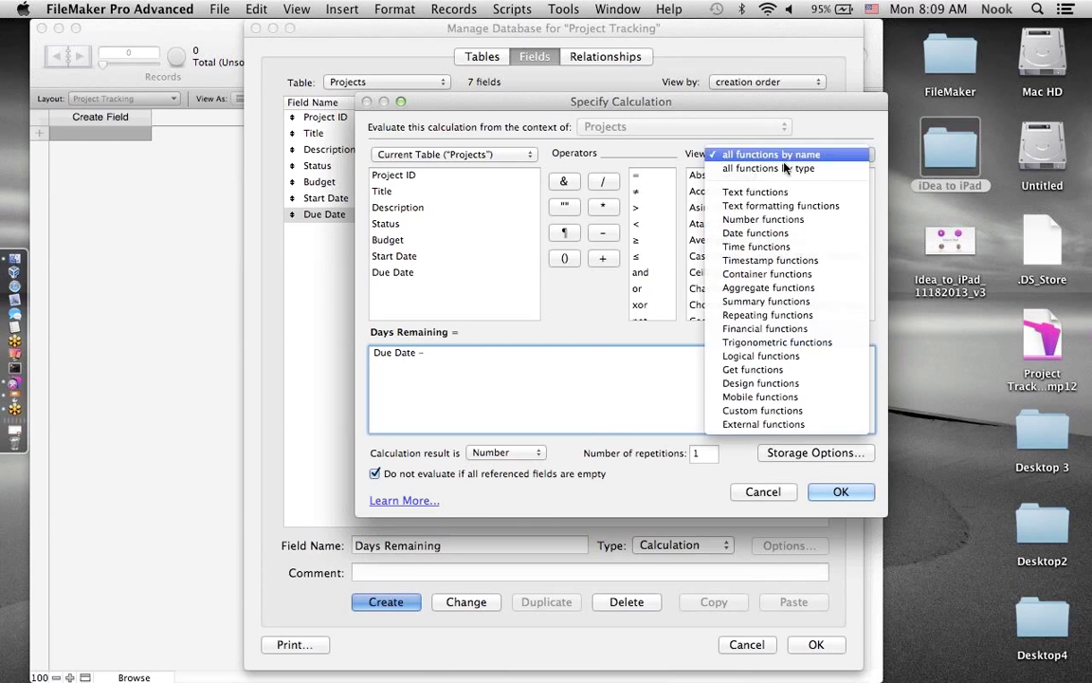
{"action": "left_click", "coordinate": [760, 370]}
{"action": "scroll", "coordinate": [738, 270], "scroll_direction": "down", "scroll_amount": 5}
{"action": "scroll", "coordinate": [738, 270], "scroll_direction": "down", "scroll_amount": 2}
{"action": "double_click", "coordinate": [736, 236]}
{"action": "left_click", "coordinate": [610, 377]}
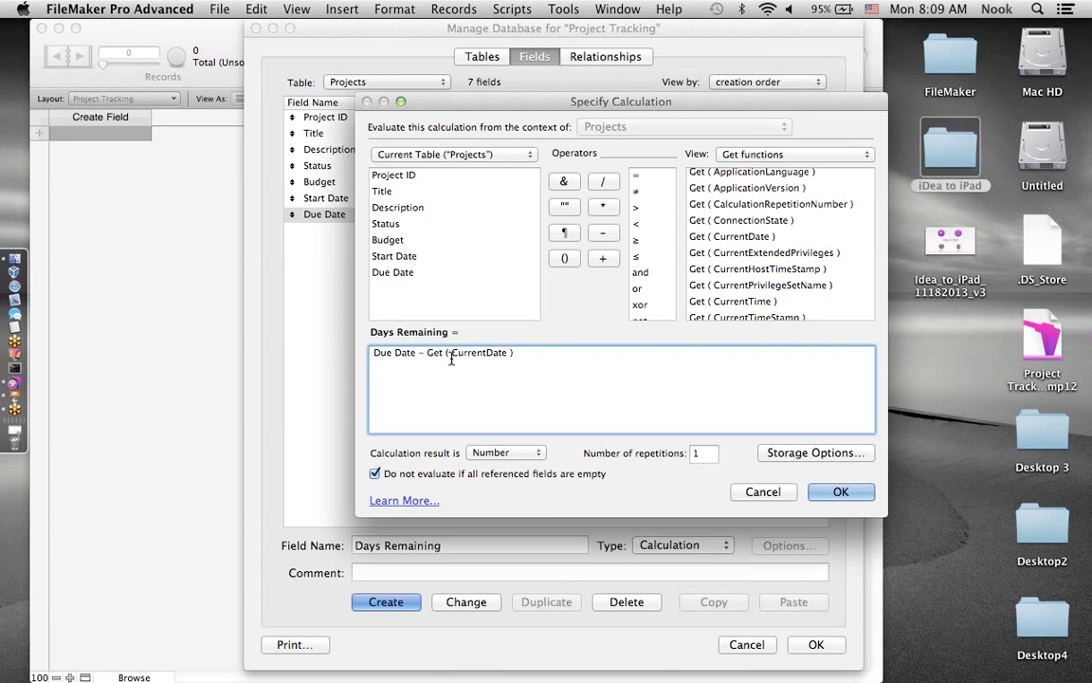
- Set Days Remaining to not store calculation results but recalculate when needed, and save the database definition
{"action": "left_click", "coordinate": [783, 453]}
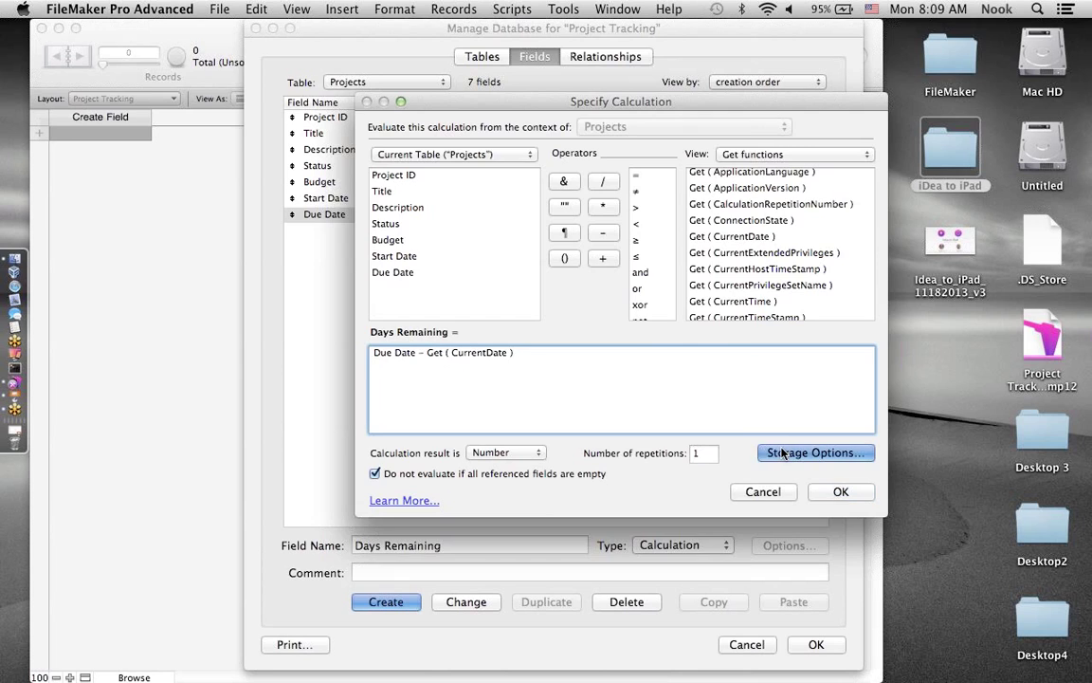
{"action": "left_click", "coordinate": [519, 294]}
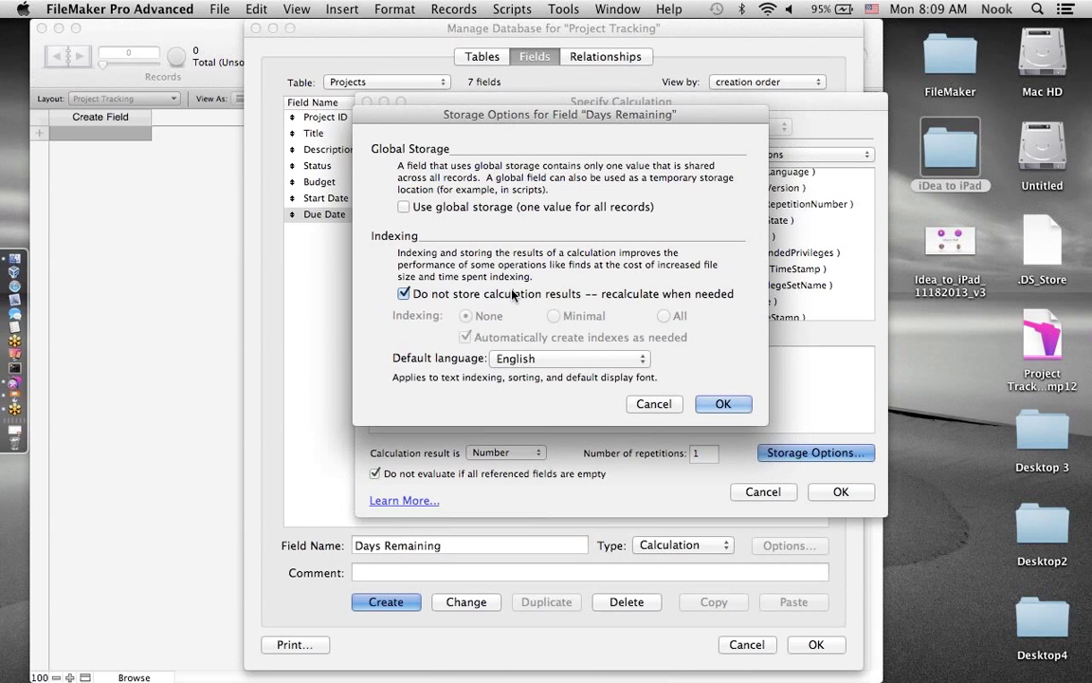
{"action": "left_click", "coordinate": [723, 403]}
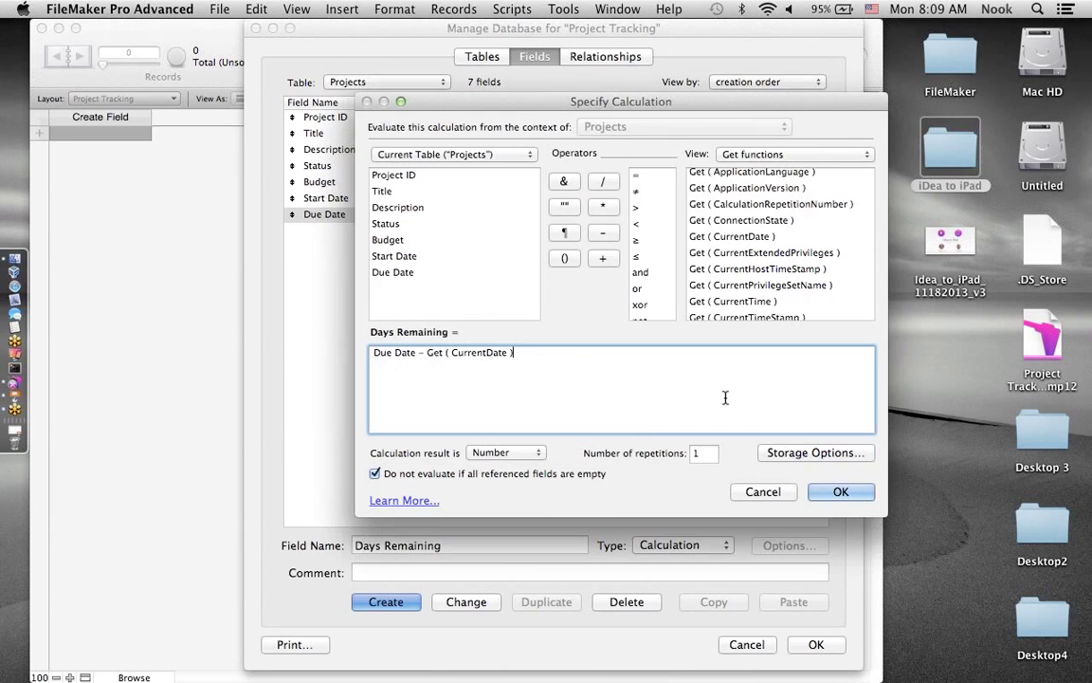
{"action": "left_click", "coordinate": [842, 492]}
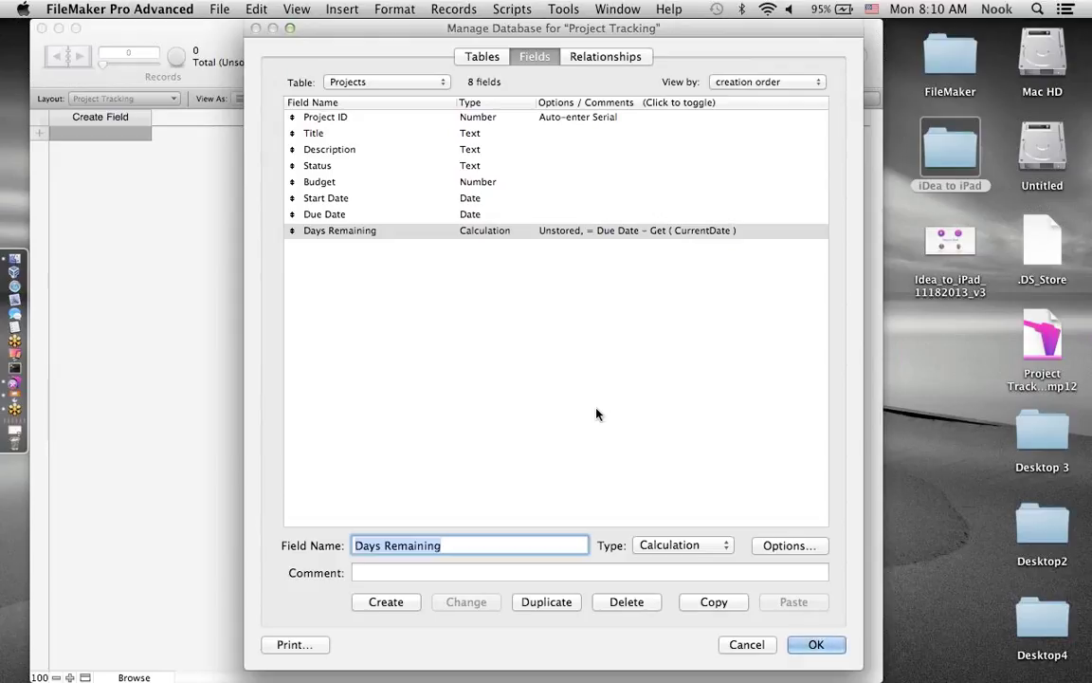
{"action": "left_click", "coordinate": [817, 645]}
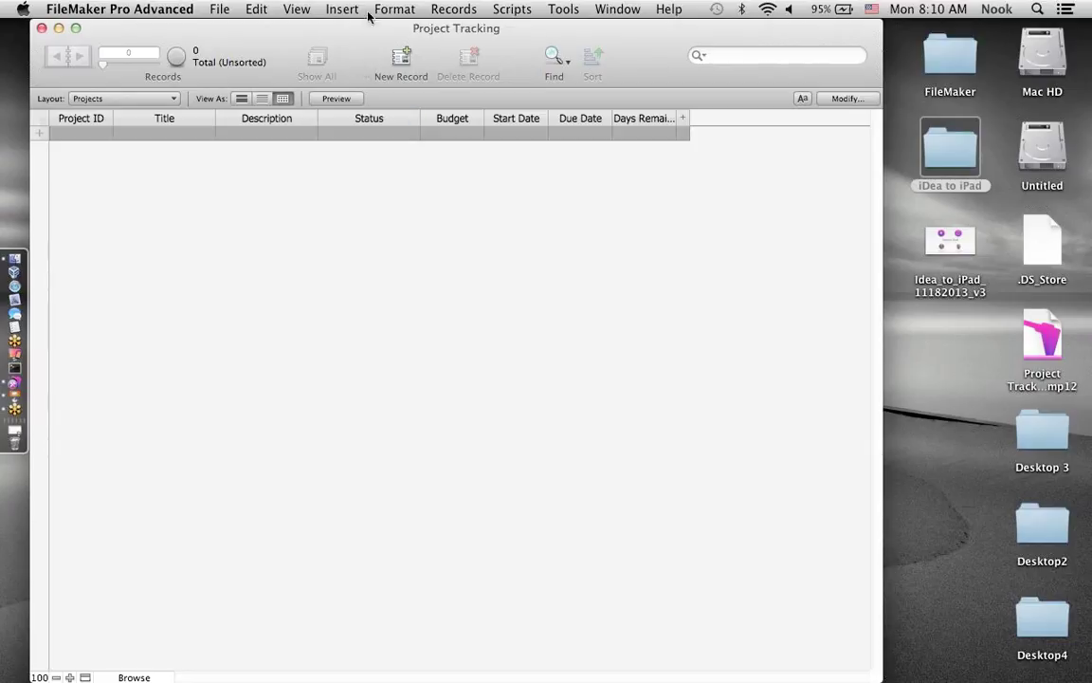
- In Layout mode, start a new standard form layout named Projects iPad that shows records from Projects
{"action": "left_click", "coordinate": [297, 9]}
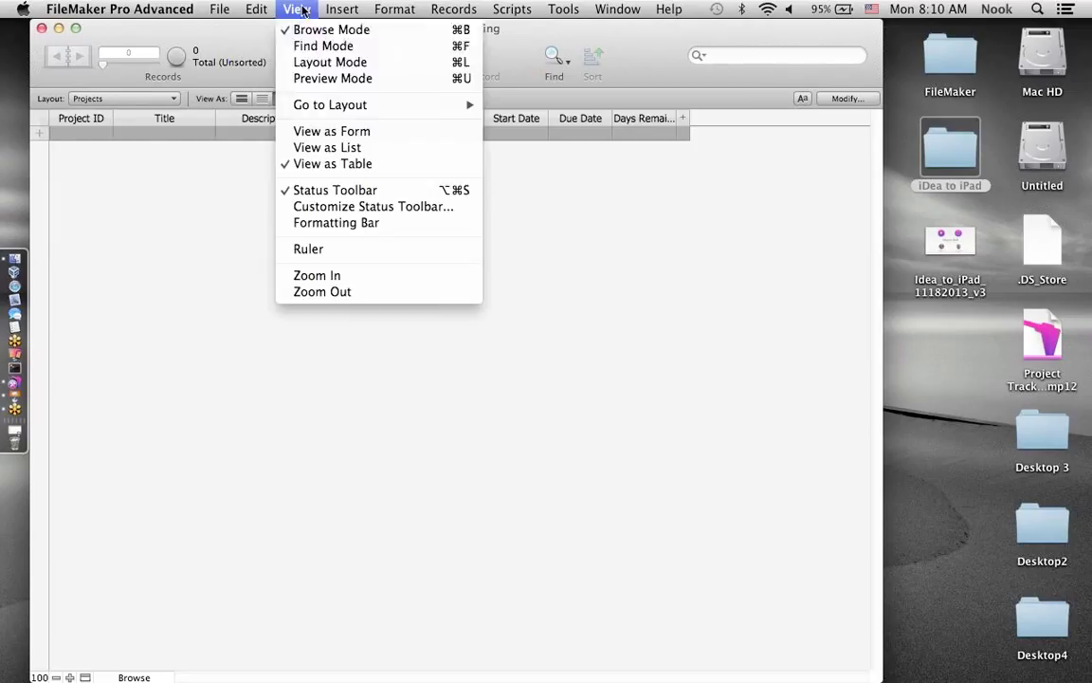
{"action": "left_click", "coordinate": [305, 61]}
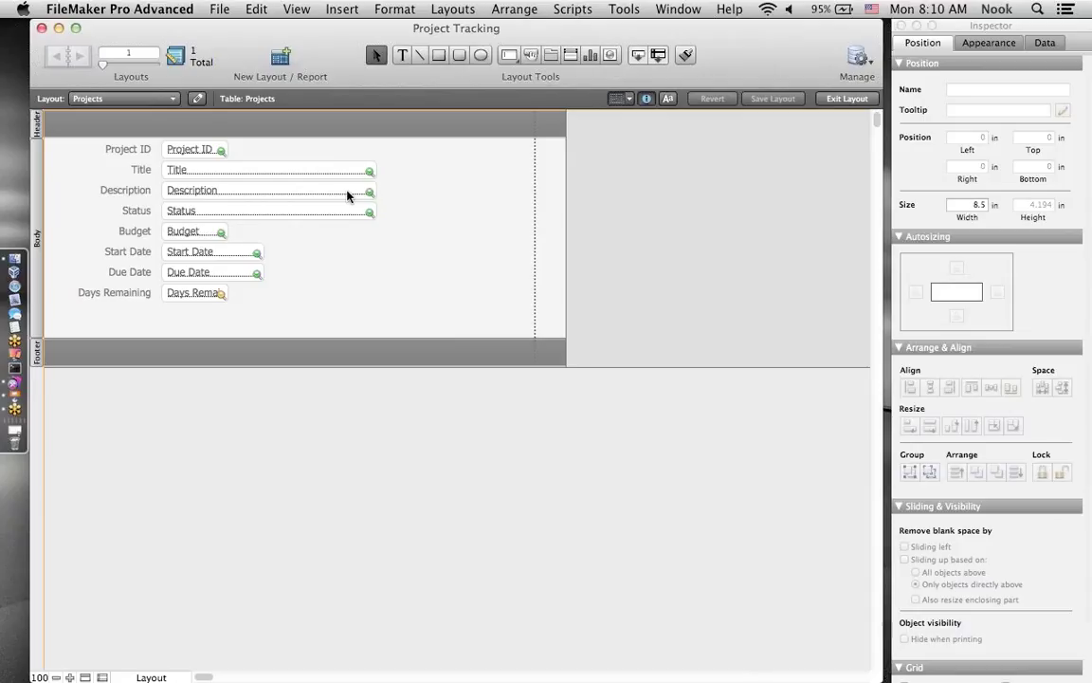
{"action": "left_click", "coordinate": [454, 10]}
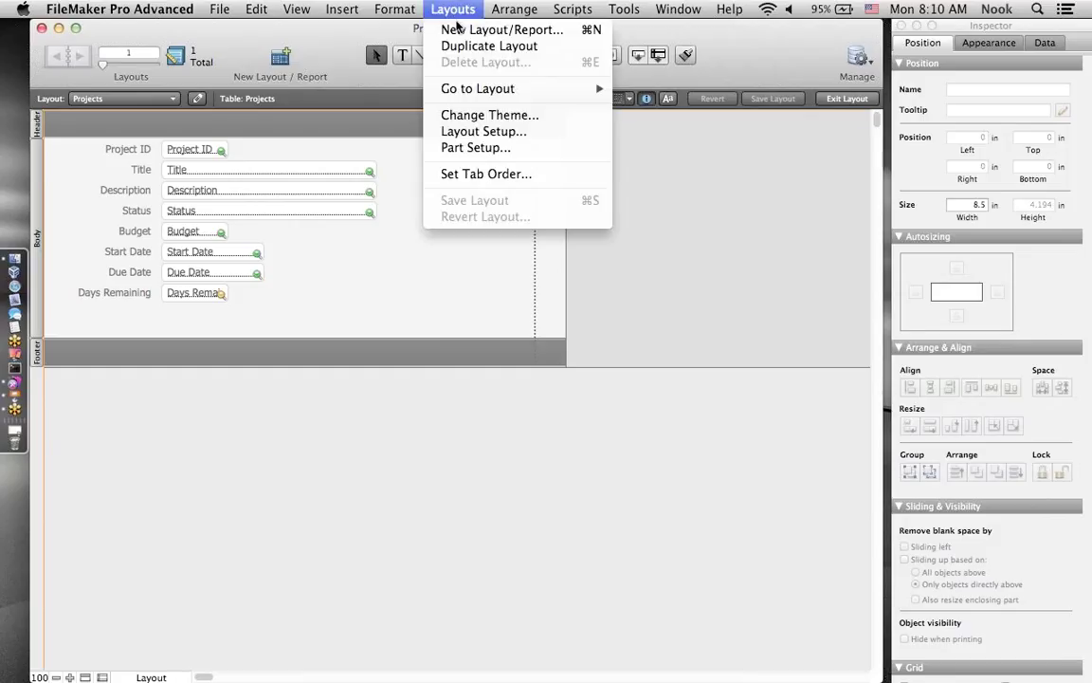
{"action": "left_click", "coordinate": [474, 29]}
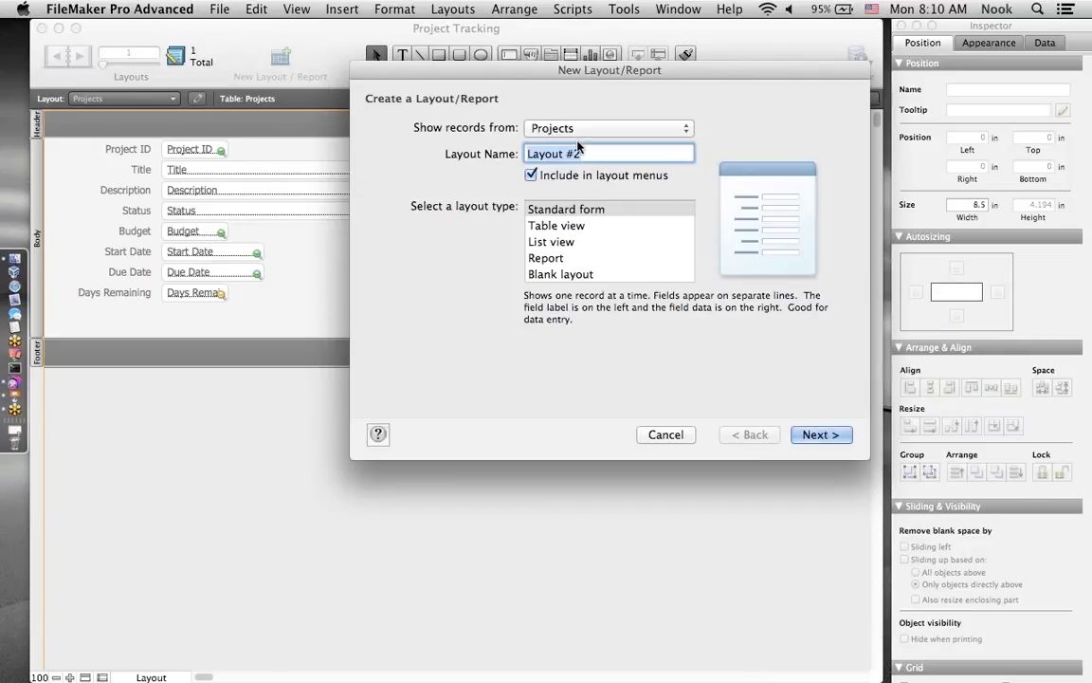
{"action": "type", "text": "Proje"}
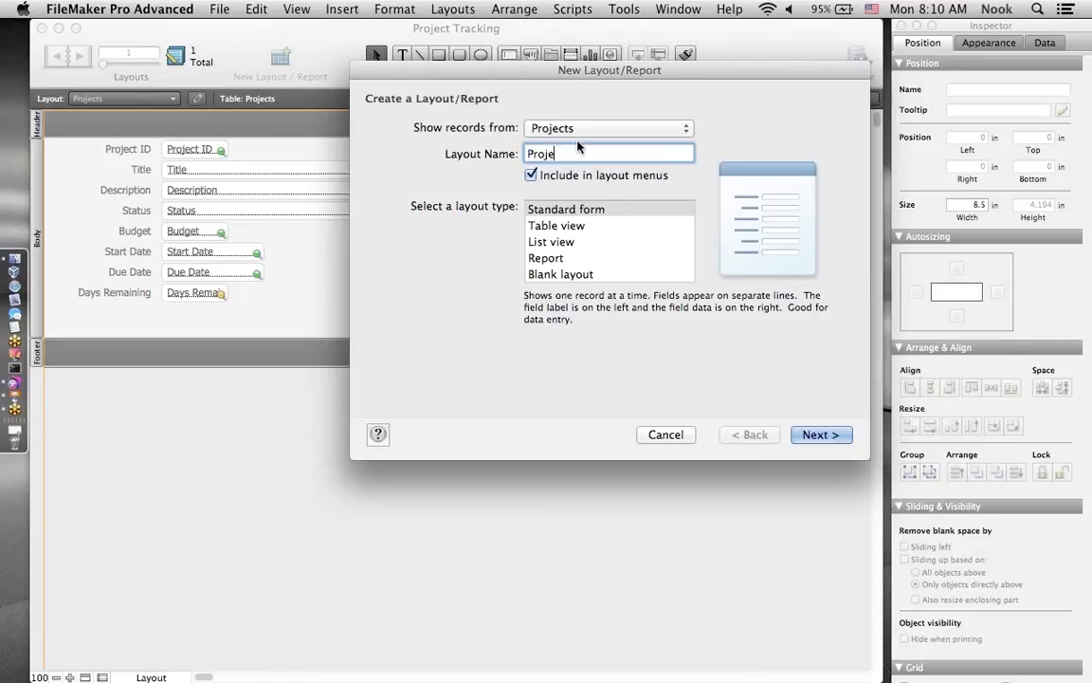
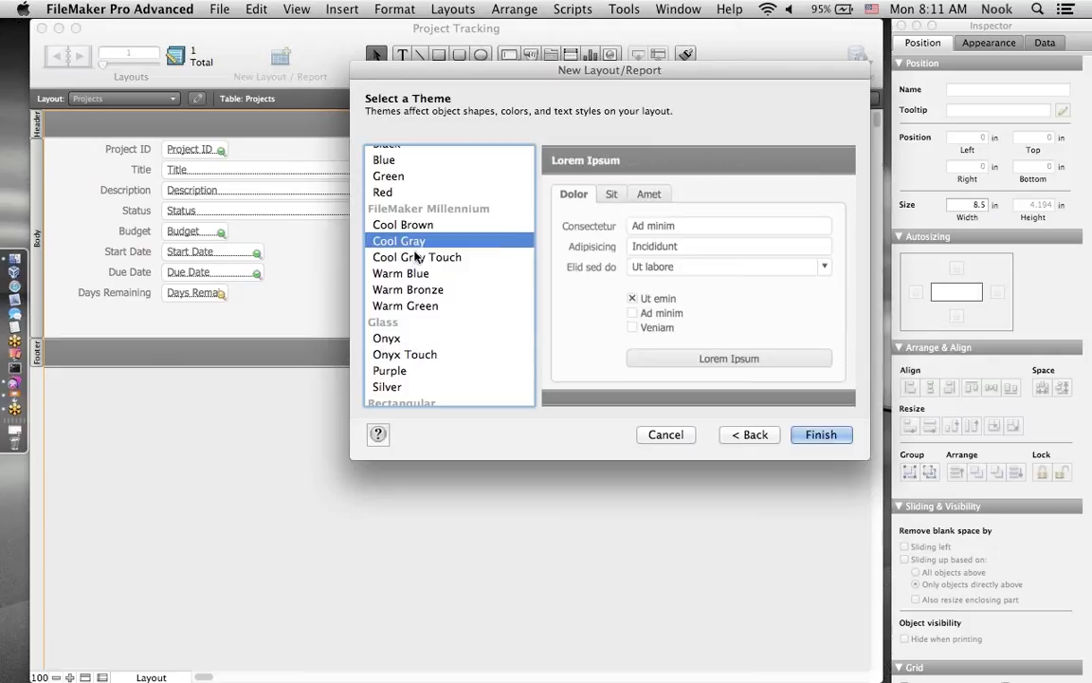
- Choose the Ocean Touch theme for the new layout and finish creating it
{"action": "left_click", "coordinate": [415, 255]}
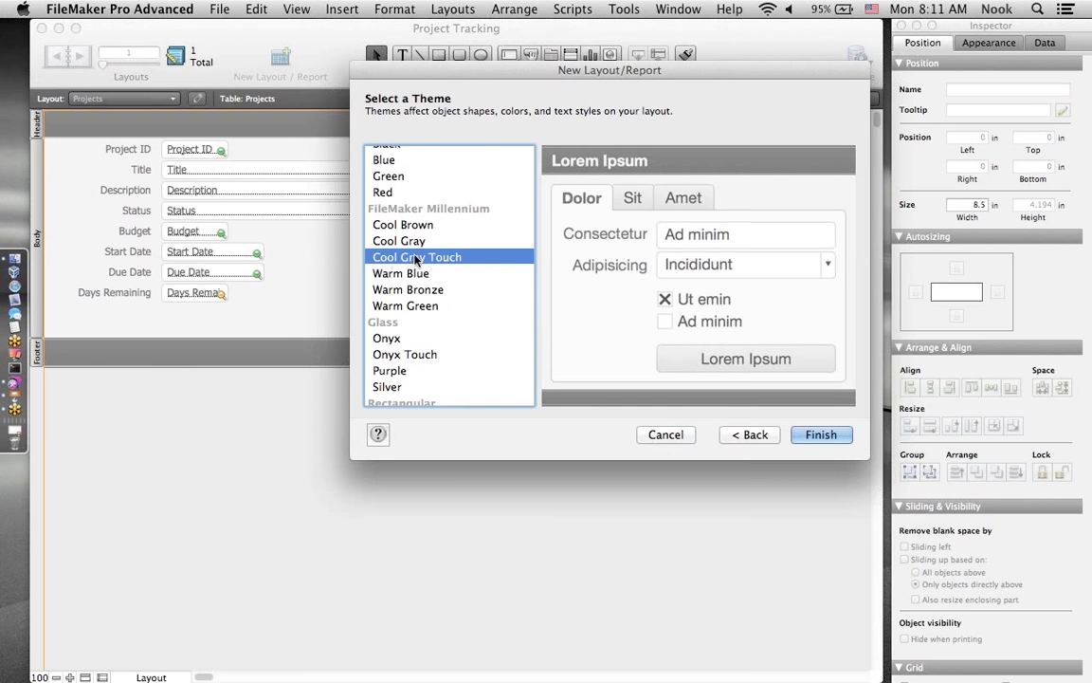
{"action": "scroll", "coordinate": [414, 258], "scroll_direction": "down", "scroll_amount": 10}
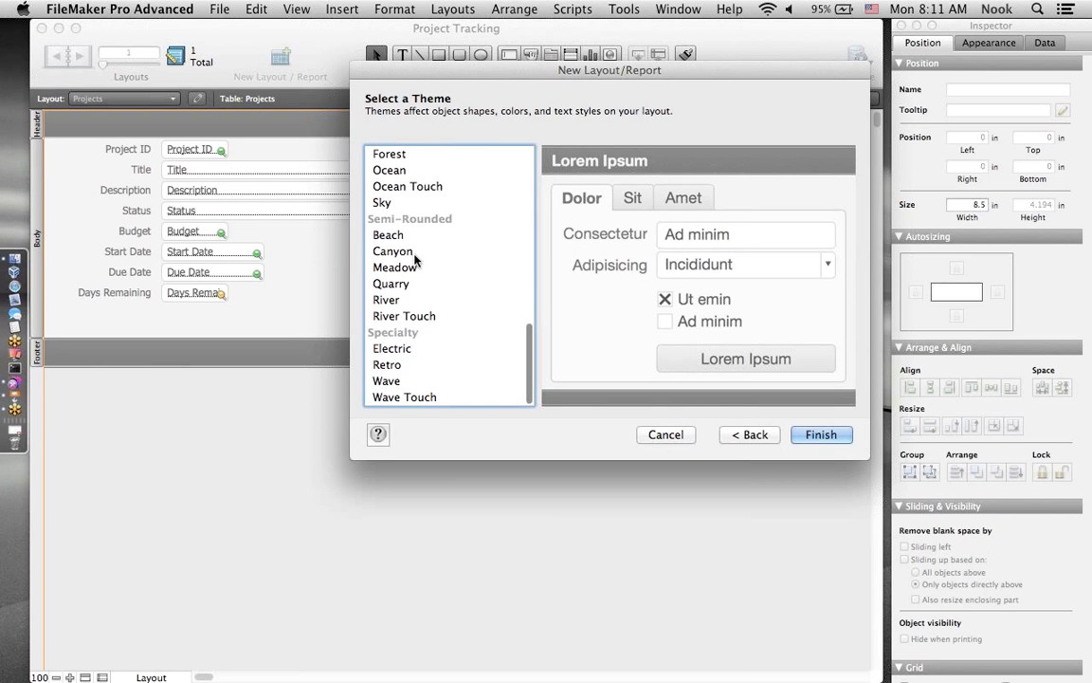
{"action": "scroll", "coordinate": [414, 258], "scroll_direction": "up", "scroll_amount": 2}
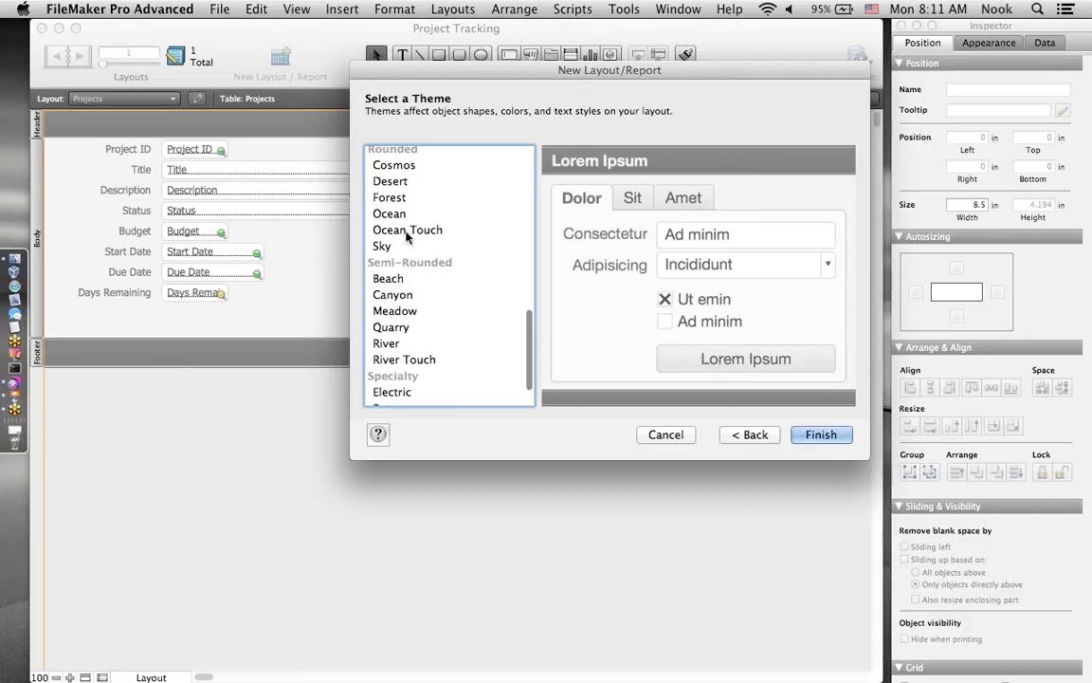
{"action": "left_click", "coordinate": [413, 233]}
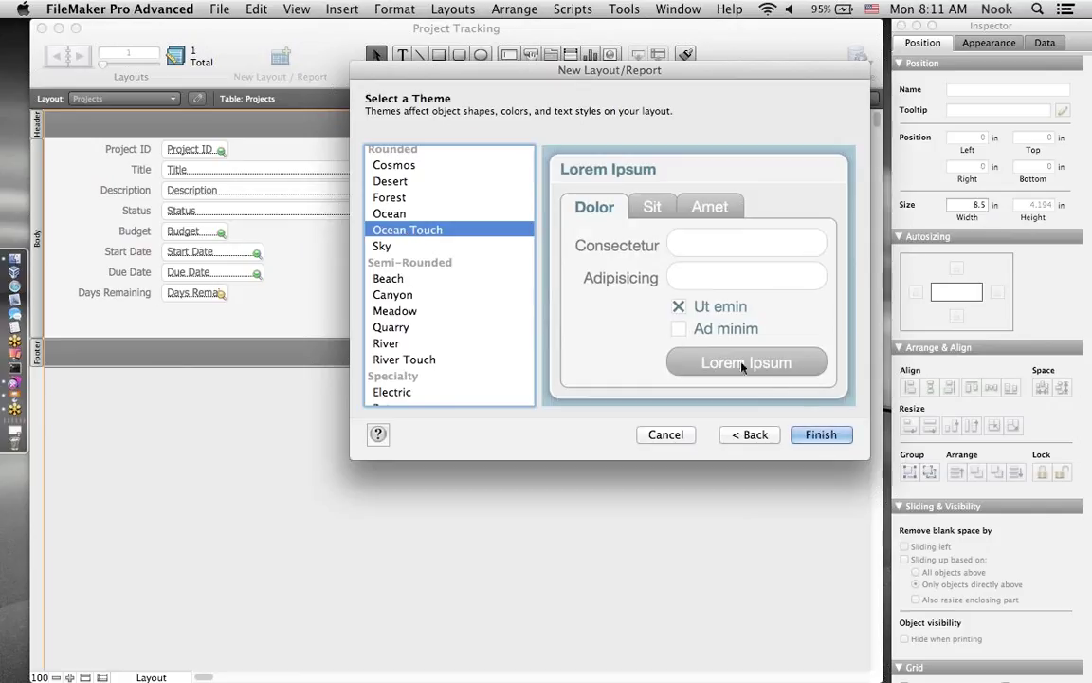
{"action": "left_click", "coordinate": [821, 436]}
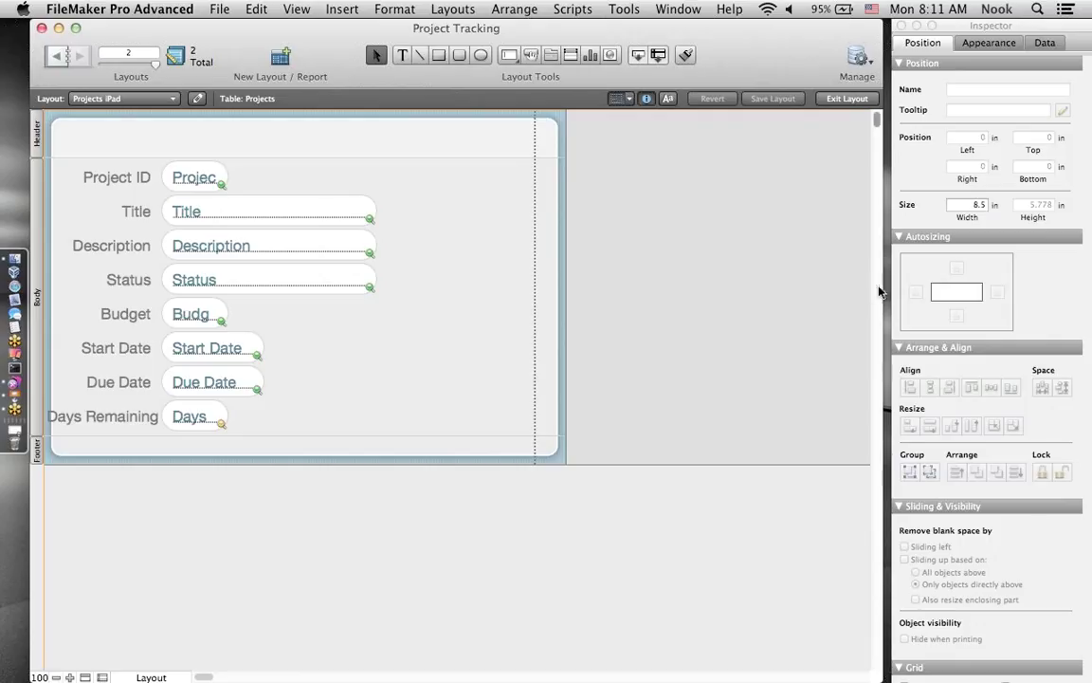
- Make room to work by widening the layout window and moving the Inspector aside, and show the iPad 1024 x 673 (landscape) size guides
{"action": "left_click_drag", "start_coordinate": [881, 289], "coordinate": [985, 297]}
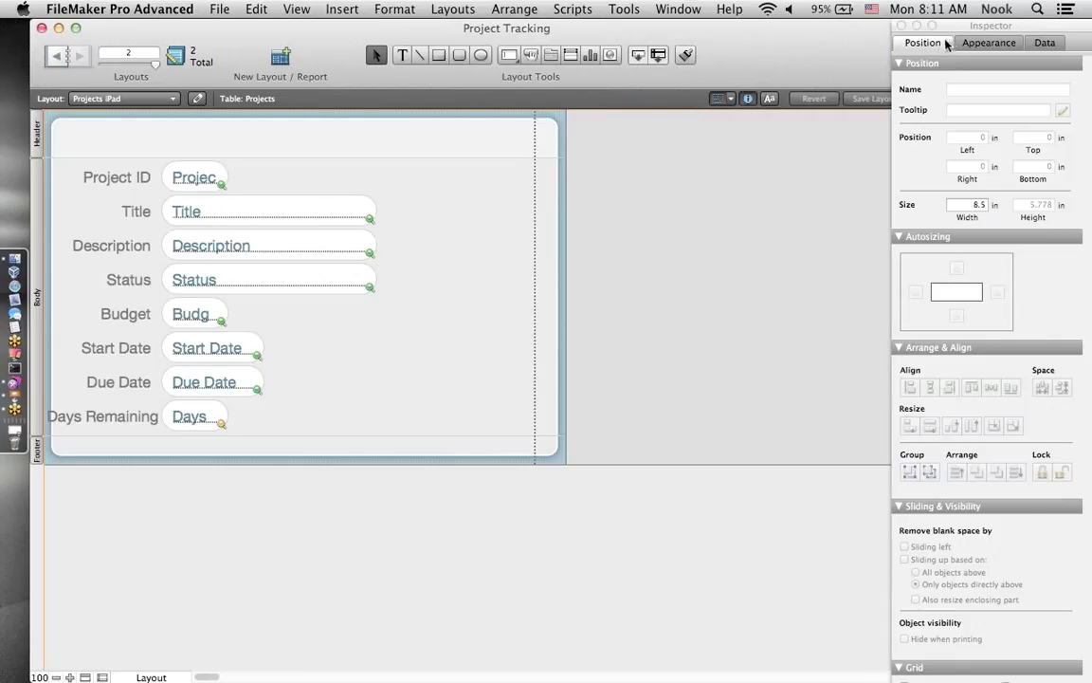
{"action": "left_click_drag", "start_coordinate": [963, 31], "coordinate": [1090, 99]}
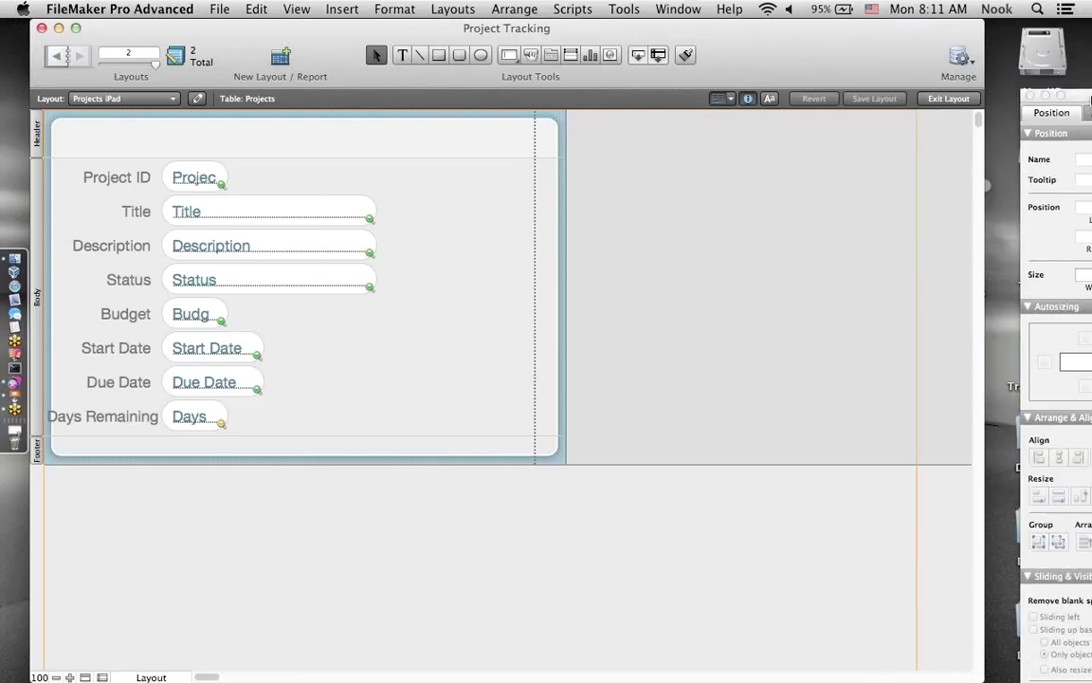
{"action": "left_click", "coordinate": [732, 98]}
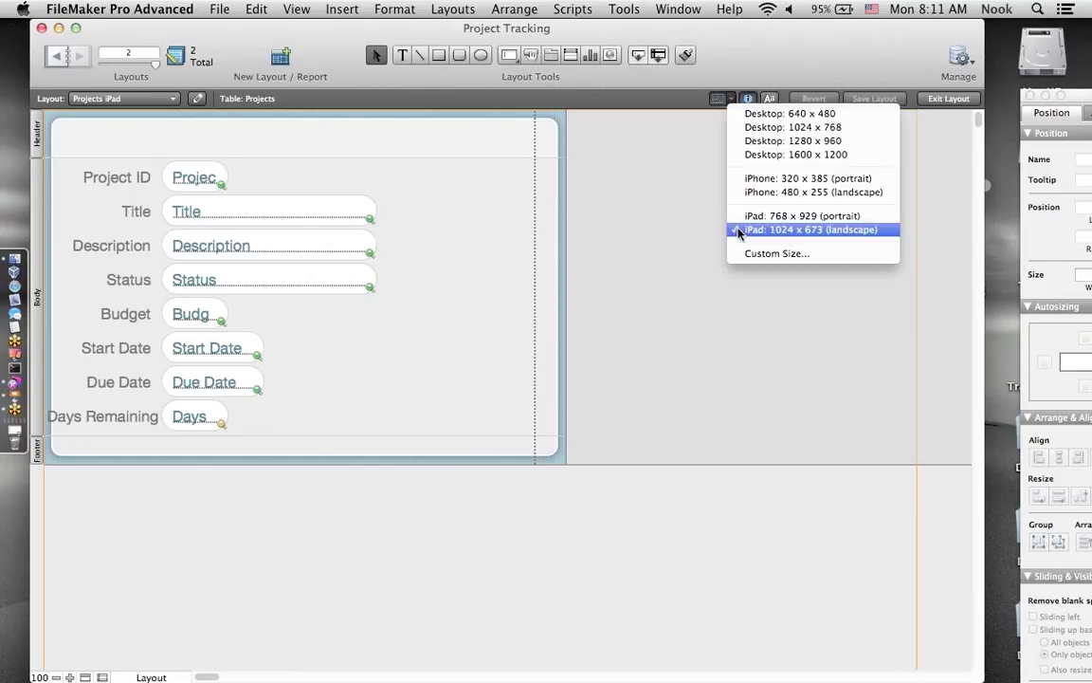
{"action": "left_click", "coordinate": [740, 230]}
{"action": "left_click", "coordinate": [732, 100]}
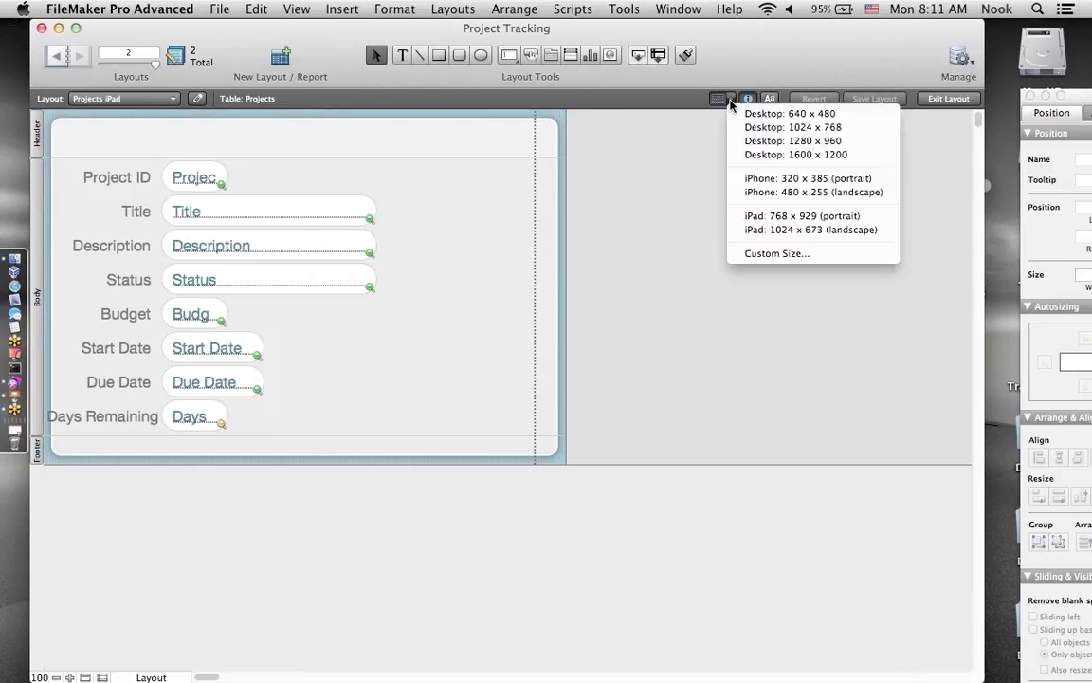
{"action": "left_click", "coordinate": [759, 229]}
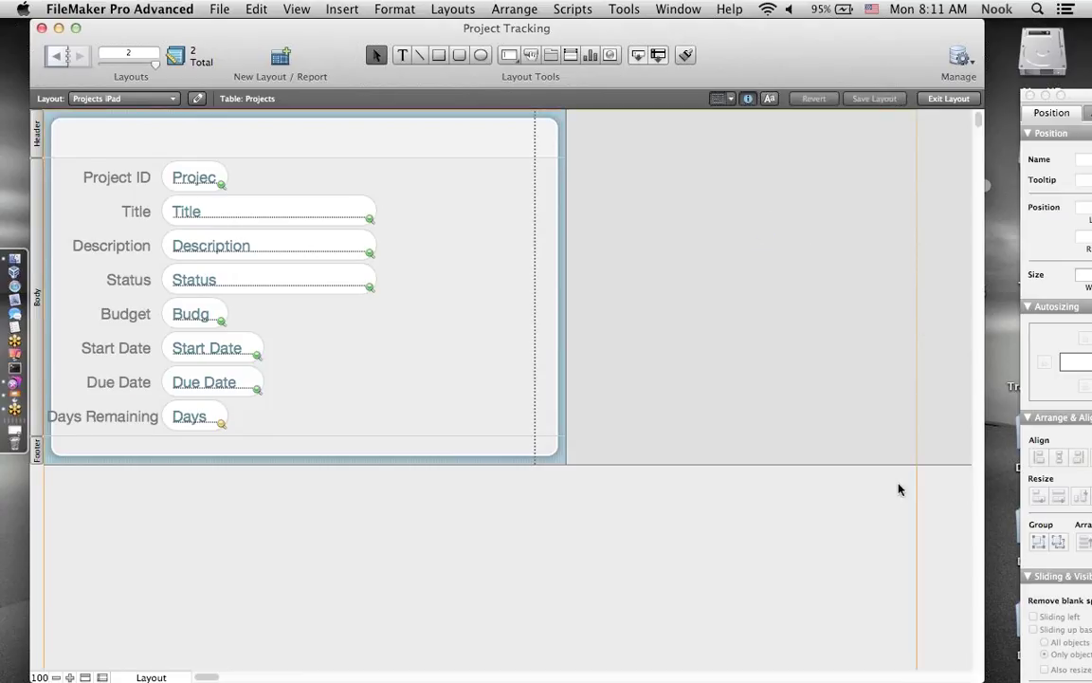
- Widen the layout and extend its body down so the layout fills the iPad landscape guides
{"action": "scroll", "coordinate": [897, 487], "scroll_direction": "down", "scroll_amount": 2}
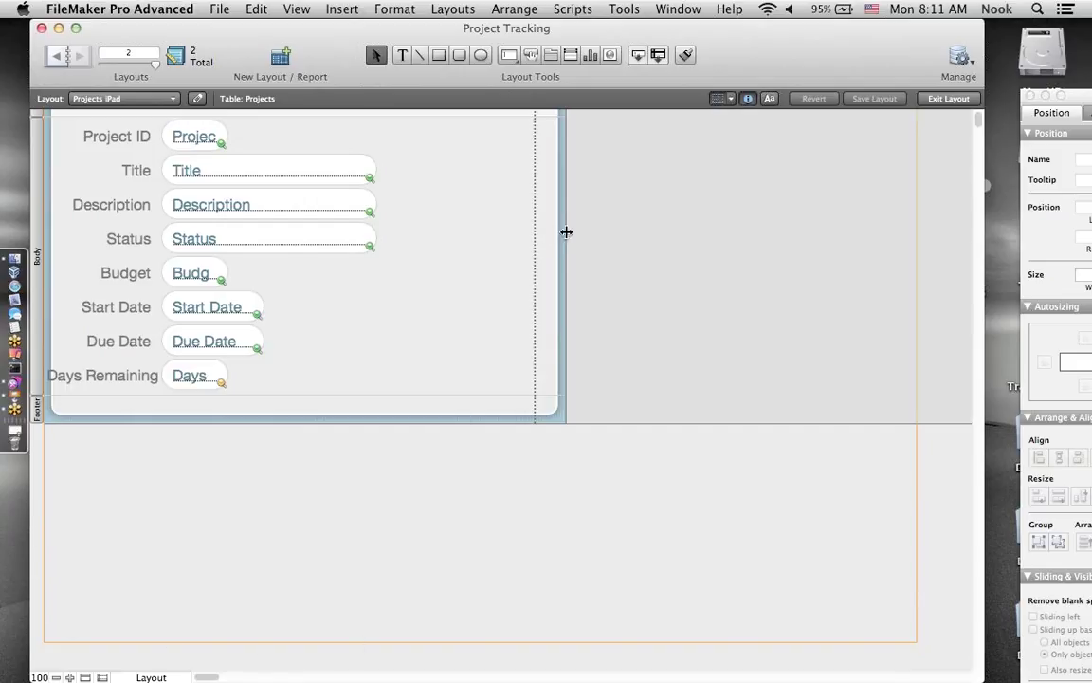
{"action": "left_click_drag", "start_coordinate": [566, 231], "coordinate": [914, 248]}
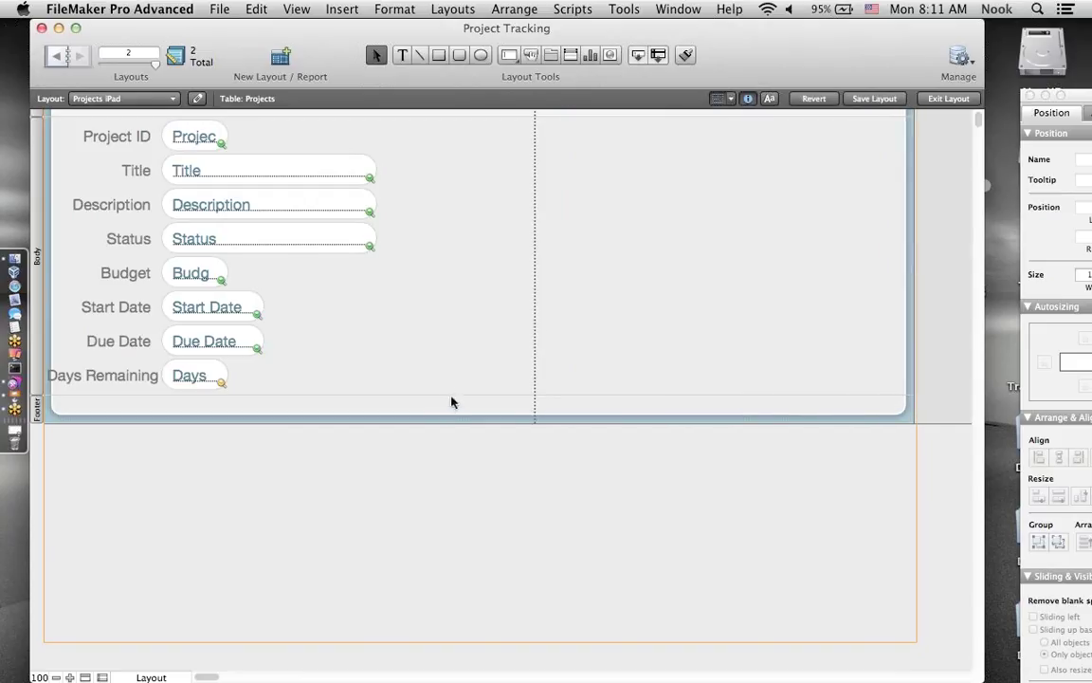
{"action": "left_click_drag", "start_coordinate": [452, 394], "coordinate": [443, 617]}
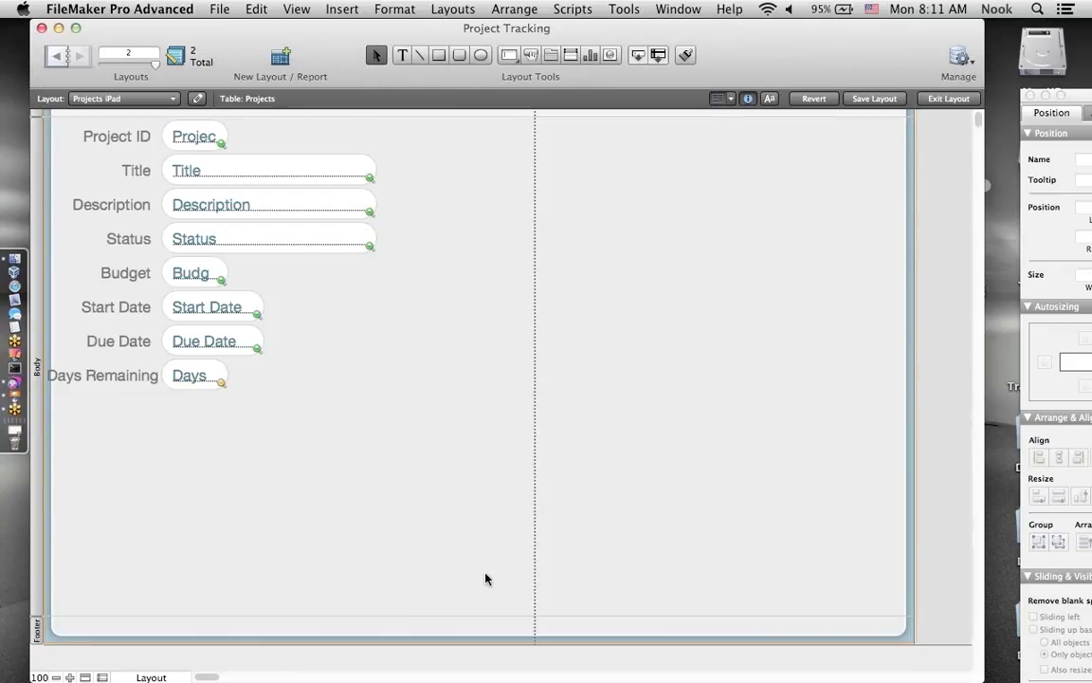
- Move all the fields and their labels together down towards the middle of the layout body
{"action": "scroll", "coordinate": [485, 578], "scroll_direction": "up", "scroll_amount": 3}
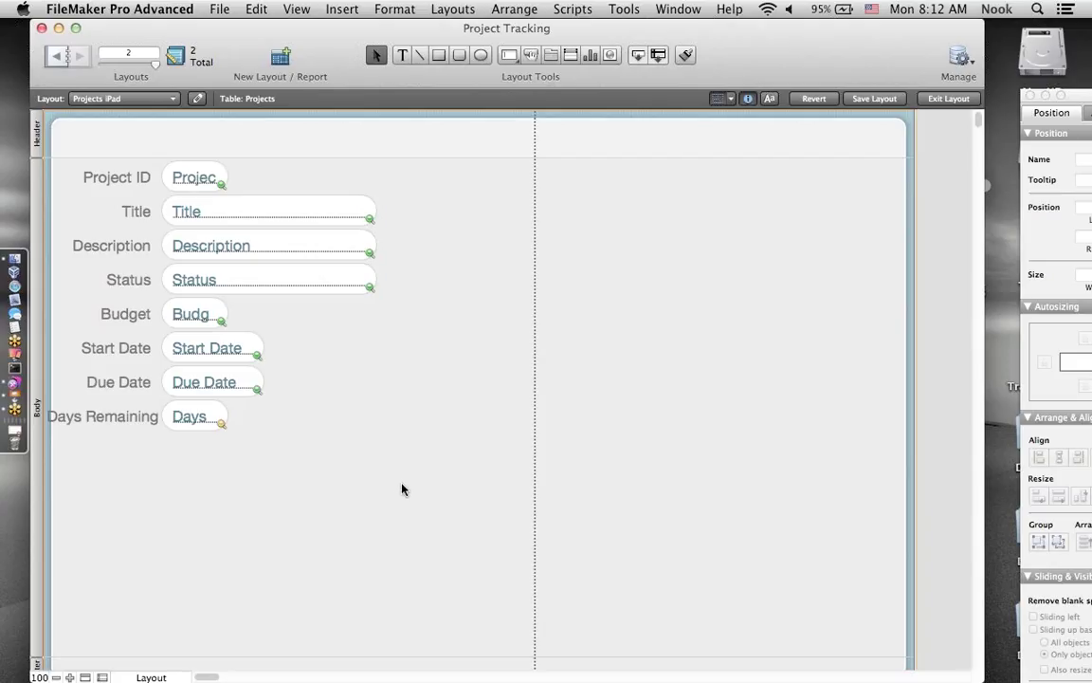
{"action": "left_click_drag", "start_coordinate": [405, 485], "coordinate": [86, 166]}
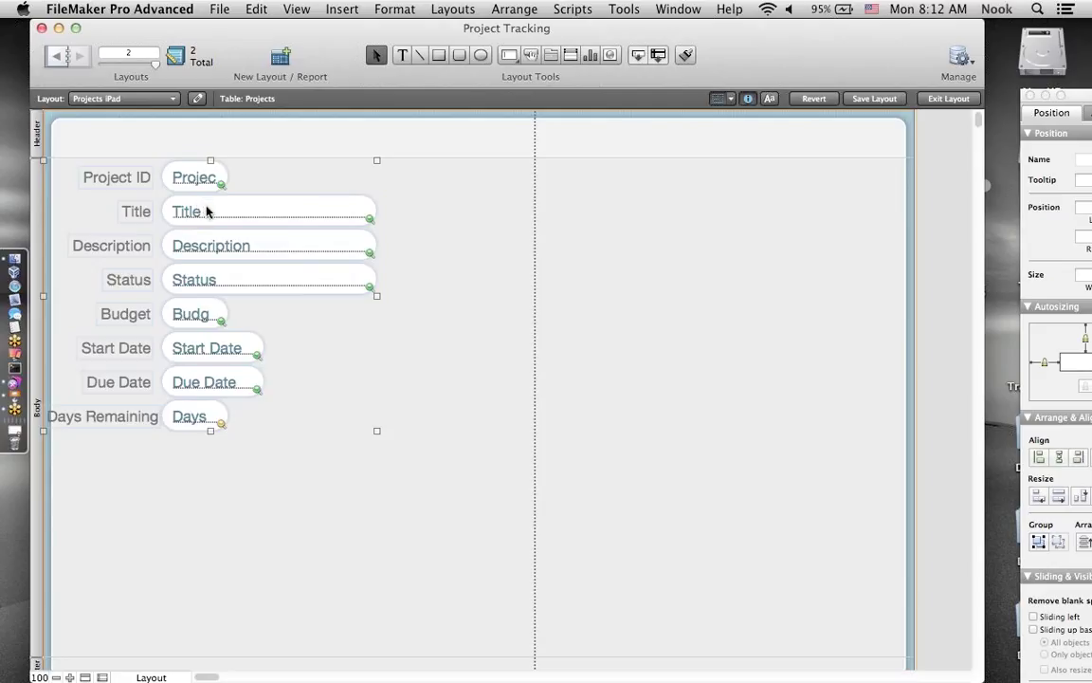
{"action": "left_click_drag", "start_coordinate": [207, 213], "coordinate": [224, 333]}
{"action": "left_click", "coordinate": [303, 451]}
- Move the Status, Budget, Start Date and Due Date fields with their labels to the upper right area of the layout body
{"action": "mouse_move", "coordinate": [313, 558]}
{"action": "left_mouse_down"}
{"action": "mouse_move", "coordinate": [275, 553]}
{"action": "mouse_move", "coordinate": [142, 431]}
{"action": "left_mouse_up"}
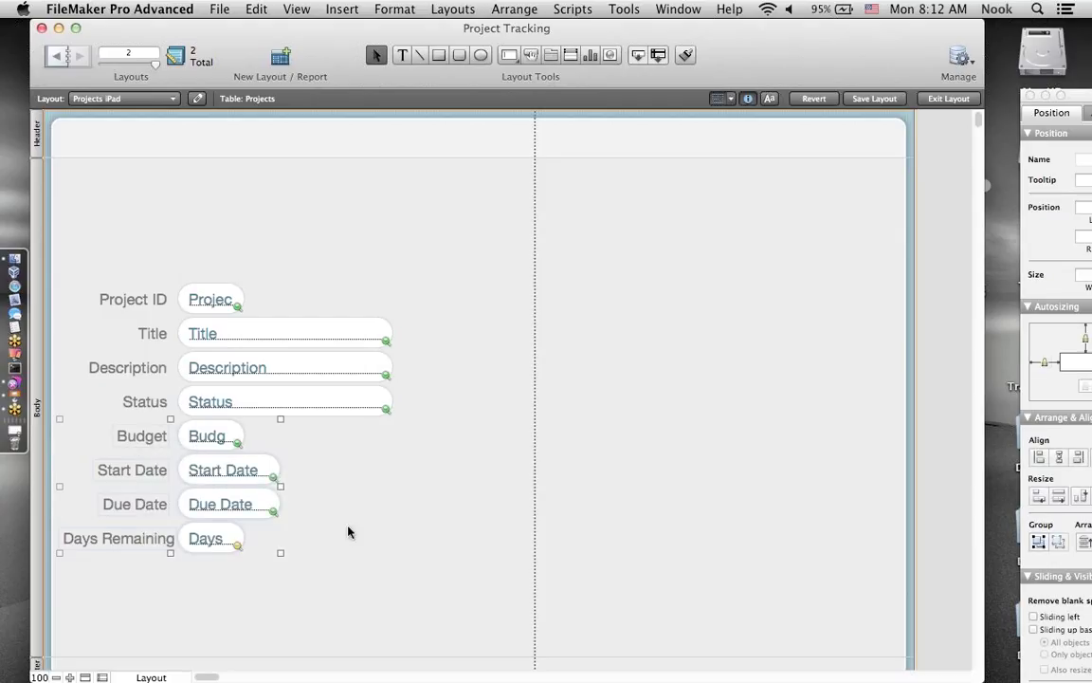
{"action": "left_click", "coordinate": [415, 549]}
{"action": "left_click_drag", "start_coordinate": [450, 508], "coordinate": [696, 213]}
{"action": "left_click", "coordinate": [216, 405]}
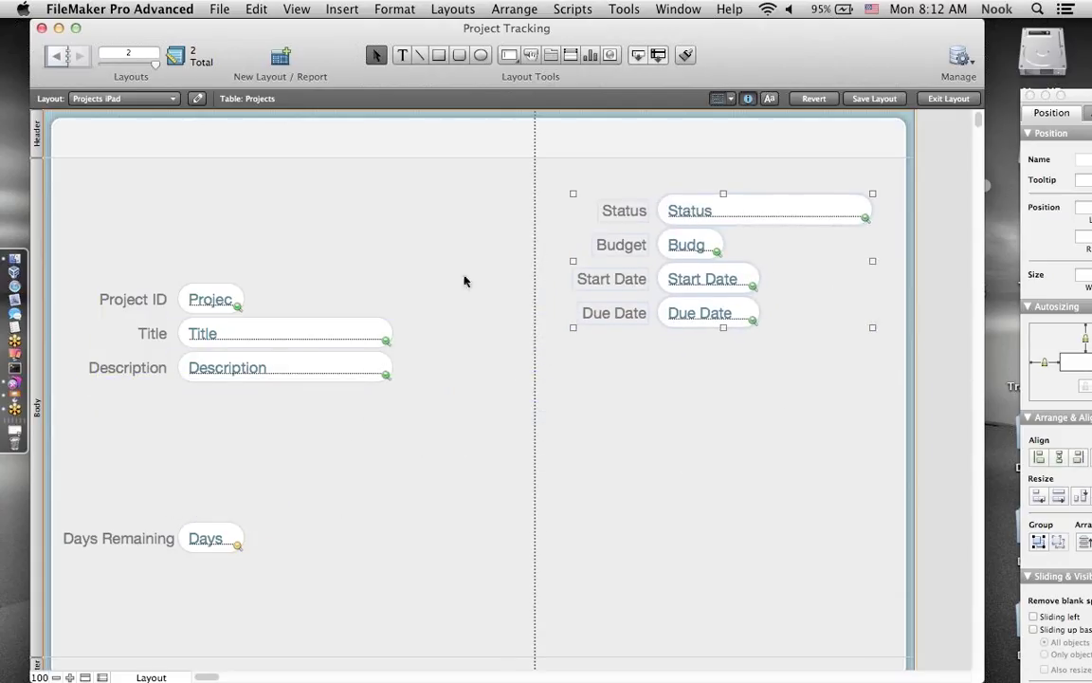
- Move the Project ID field and label to the bottom left of the layout body, and place Days Remaining with its label beside it
{"action": "scroll", "coordinate": [127, 301], "scroll_direction": "down", "scroll_amount": 2}
{"action": "left_click", "coordinate": [127, 281]}
{"action": "left_click", "coordinate": [207, 278], "text": "shift"}
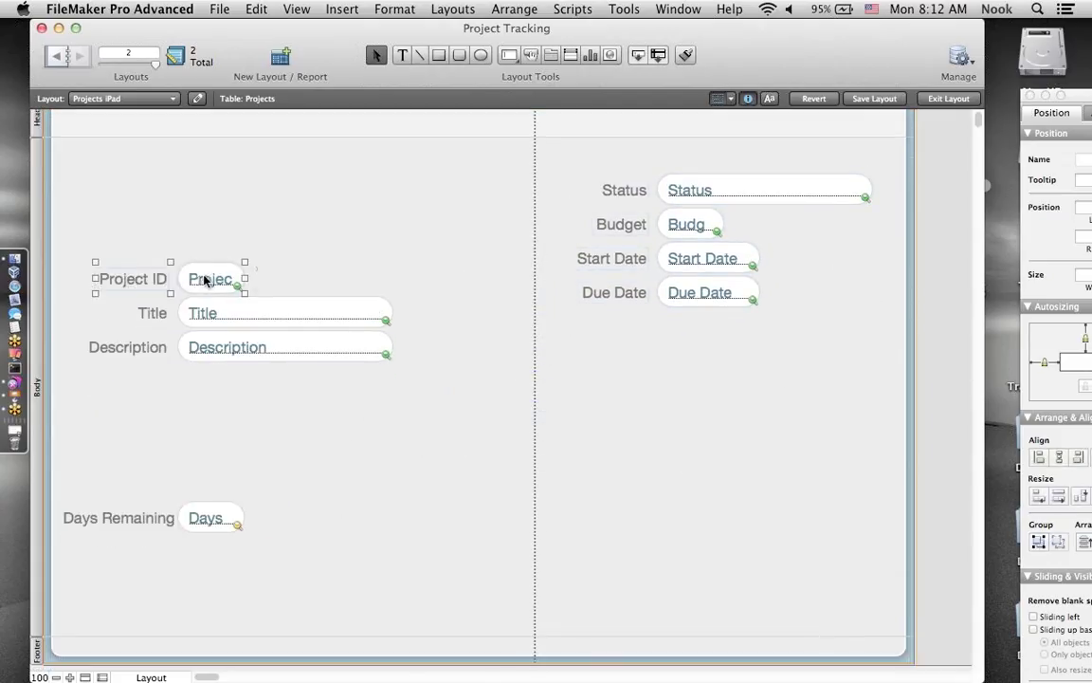
{"action": "left_click_drag", "start_coordinate": [203, 280], "coordinate": [161, 604]}
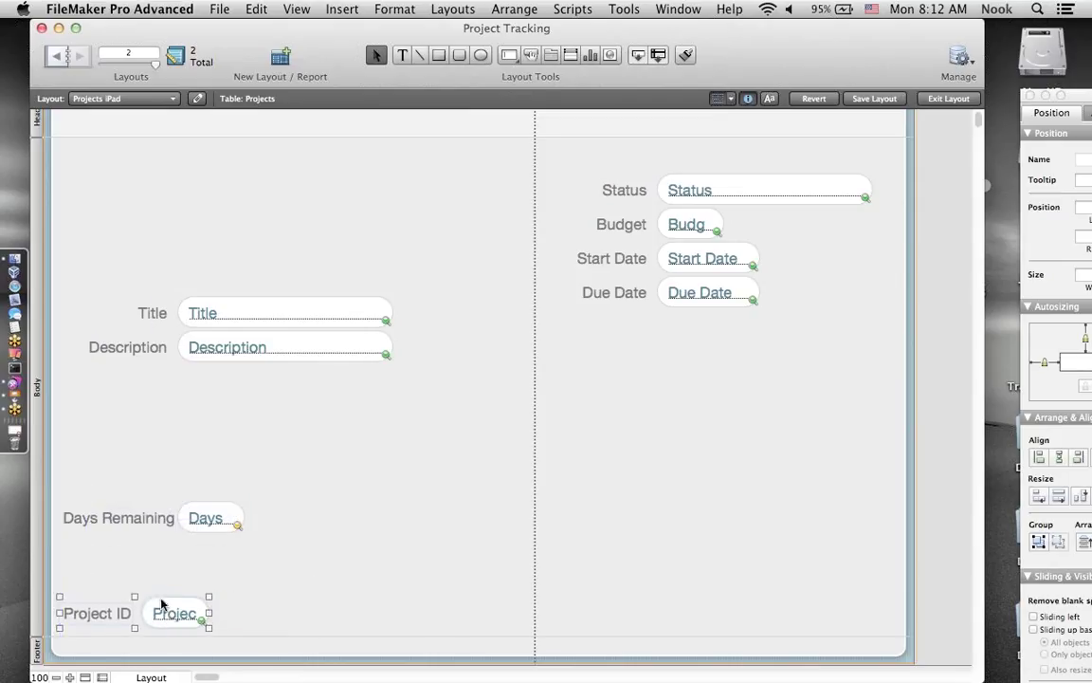
{"action": "left_click", "coordinate": [136, 524]}
{"action": "left_click", "coordinate": [196, 527], "text": "shift"}
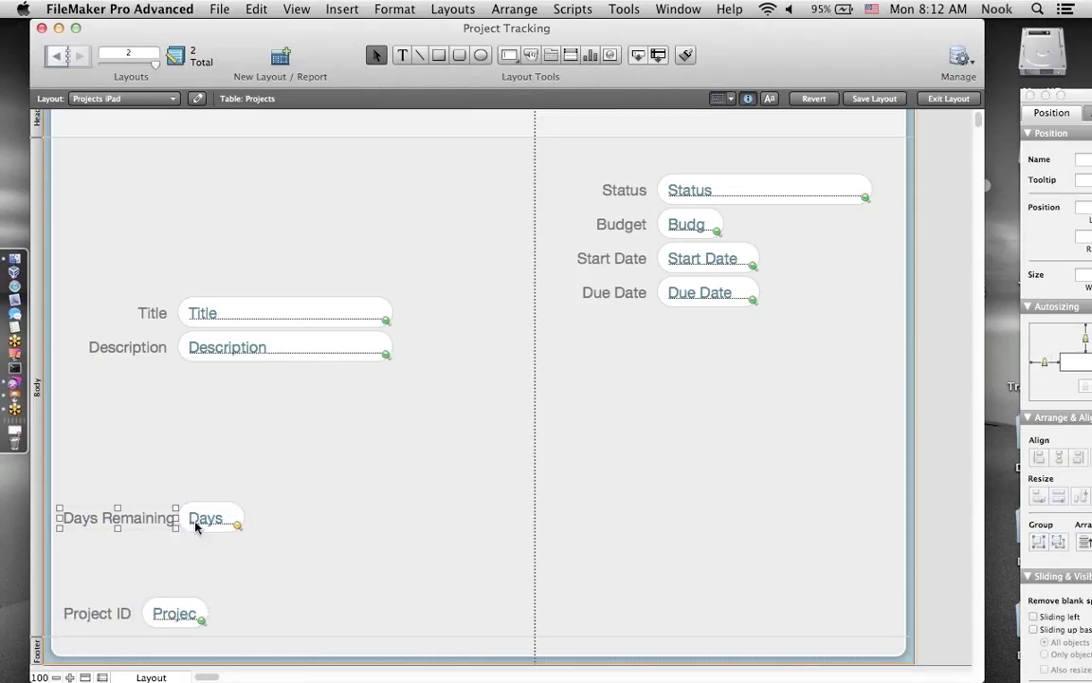
{"action": "left_click_drag", "start_coordinate": [211, 524], "coordinate": [390, 613]}
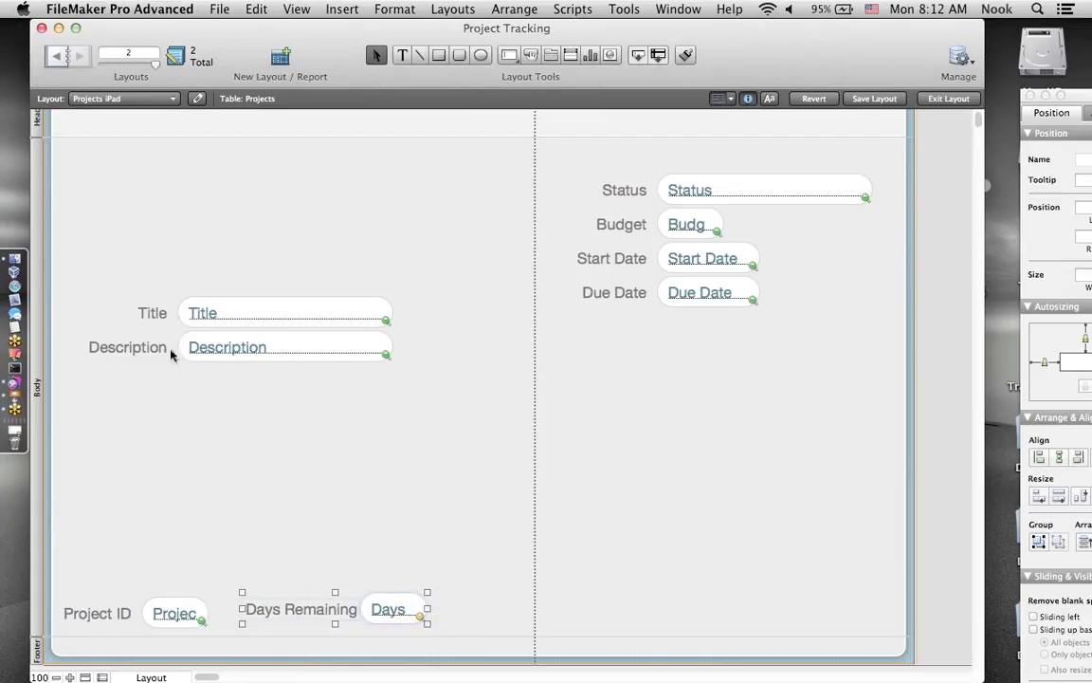
- Place the Title and Description labels above their own fields, with the Description pair spaced below the Title field
{"action": "left_click", "coordinate": [163, 349]}
{"action": "left_click", "coordinate": [231, 353], "text": "shift"}
{"action": "left_click_drag", "start_coordinate": [231, 353], "coordinate": [235, 396]}
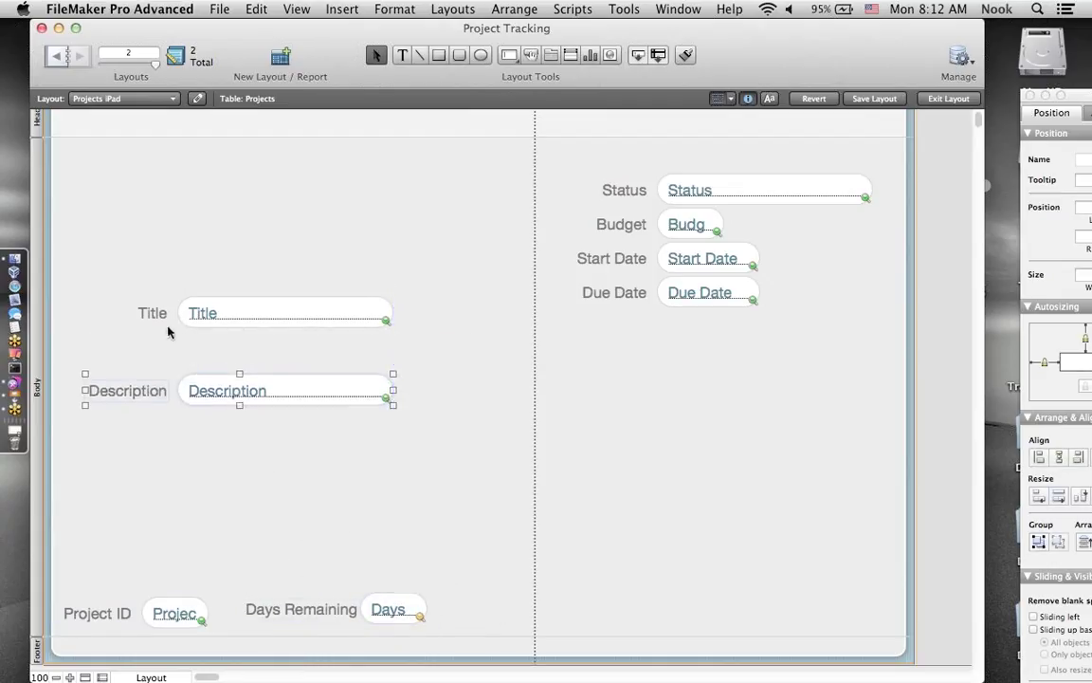
{"action": "left_click", "coordinate": [153, 317]}
{"action": "left_click_drag", "start_coordinate": [153, 319], "coordinate": [204, 291]}
{"action": "left_click", "coordinate": [135, 391]}
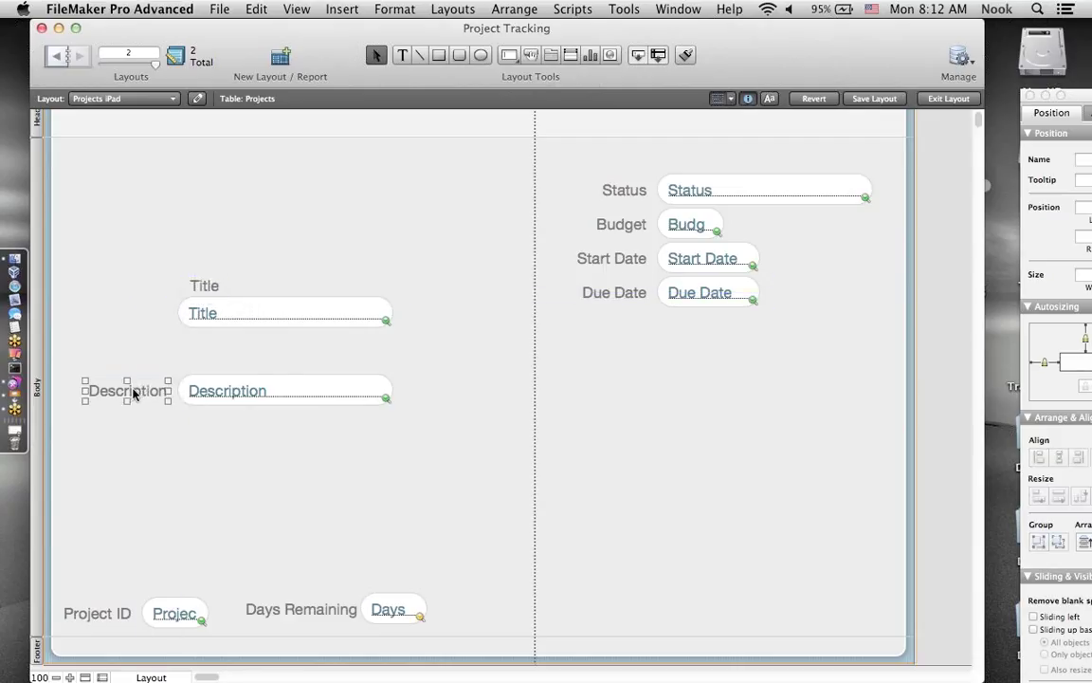
{"action": "left_click_drag", "start_coordinate": [129, 393], "coordinate": [264, 373]}
{"action": "left_click", "coordinate": [253, 396], "text": "shift"}
{"action": "left_click", "coordinate": [405, 383]}
- Widen the Title and Description fields slightly together, and make the Description field about five lines tall
{"action": "left_click", "coordinate": [328, 373]}
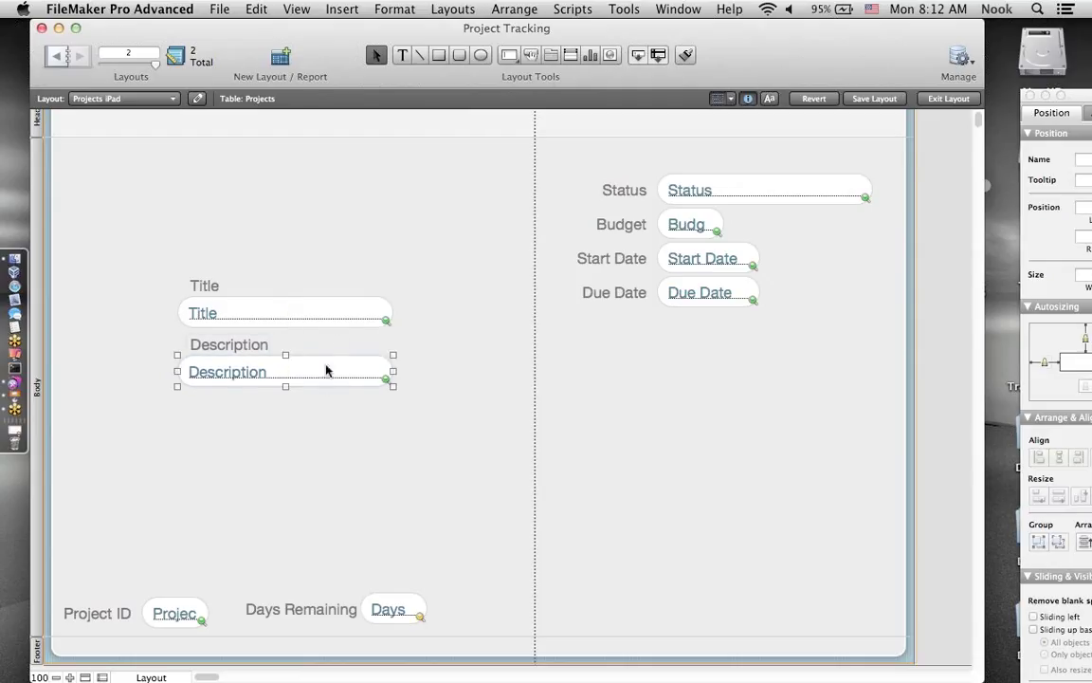
{"action": "double_click", "coordinate": [343, 316]}
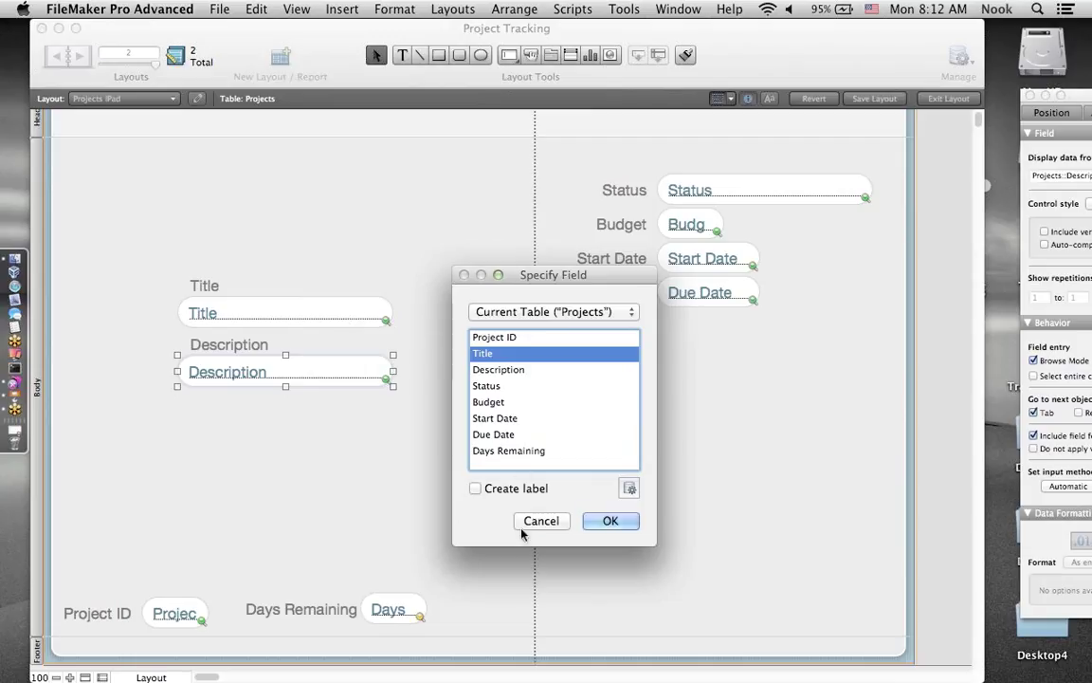
{"action": "left_click", "coordinate": [541, 520]}
{"action": "left_click", "coordinate": [343, 319], "text": "shift"}
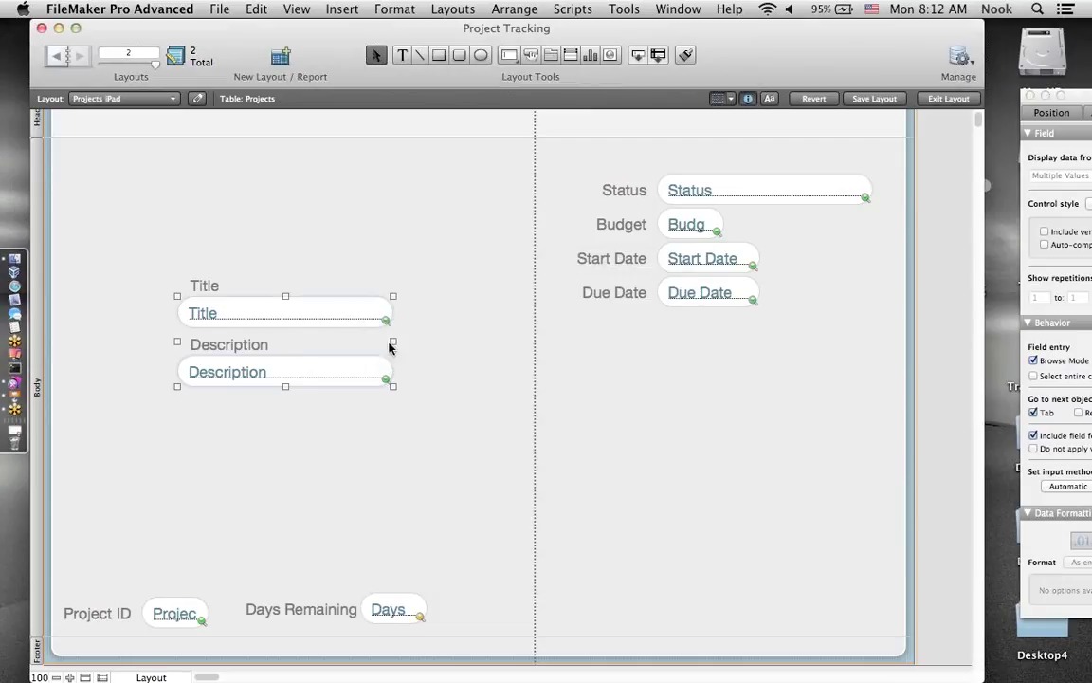
{"action": "left_click_drag", "start_coordinate": [390, 343], "coordinate": [407, 347]}
{"action": "left_click", "coordinate": [316, 384]}
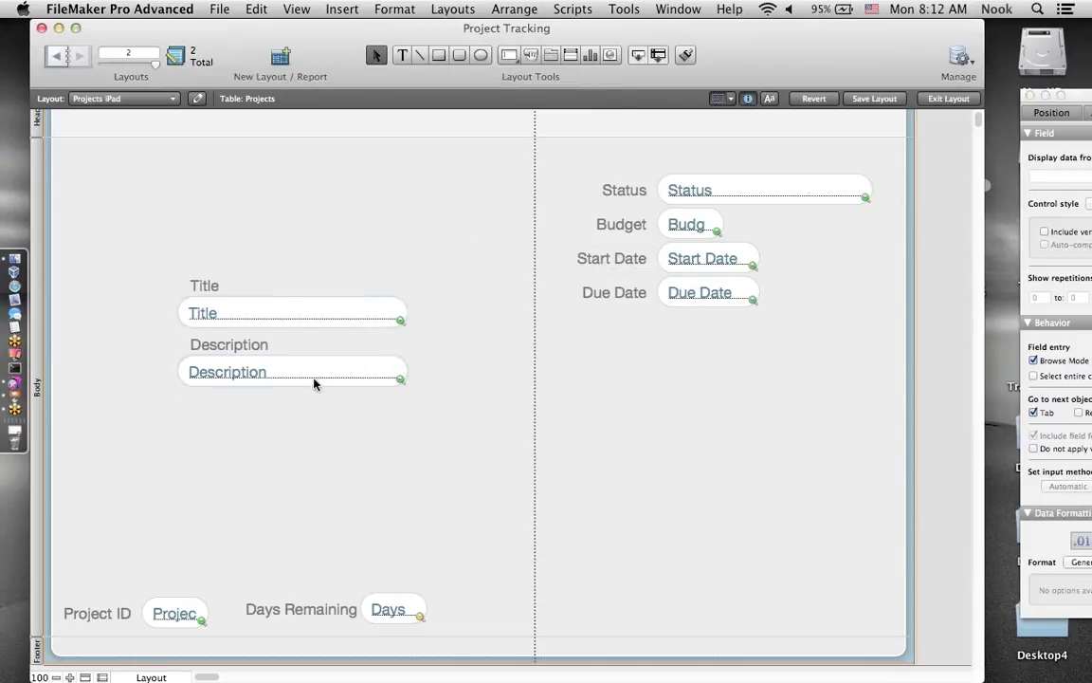
{"action": "left_click_drag", "start_coordinate": [293, 387], "coordinate": [295, 458]}
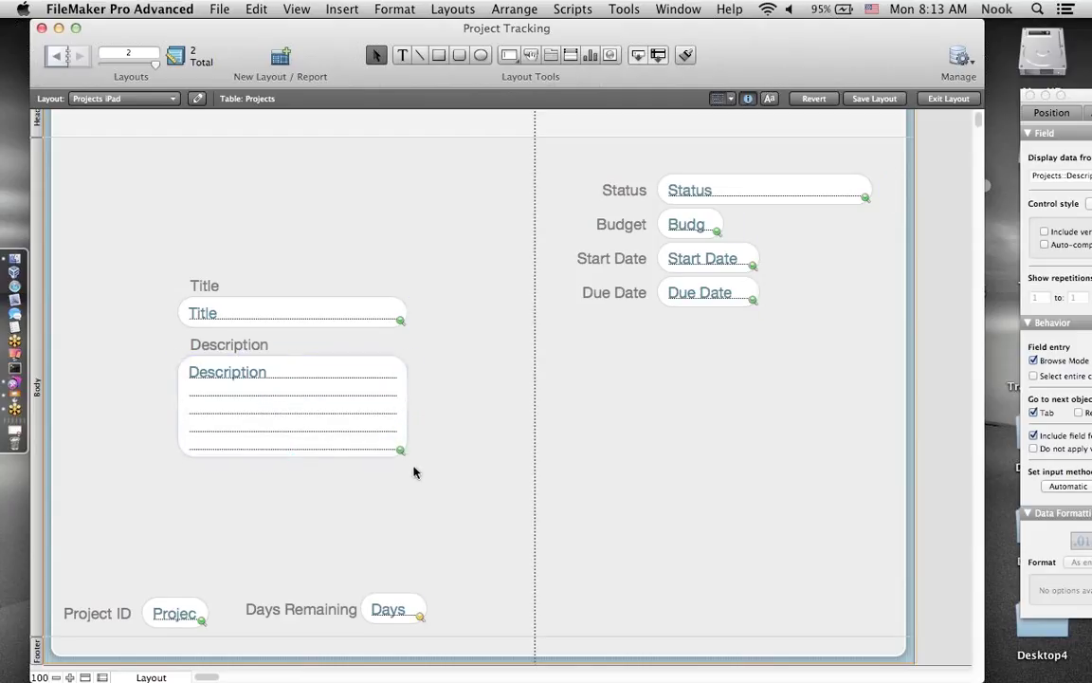
- Move the Title and Description fields with their labels together to the left edge of the layout body
{"action": "left_click_drag", "start_coordinate": [428, 468], "coordinate": [180, 266]}
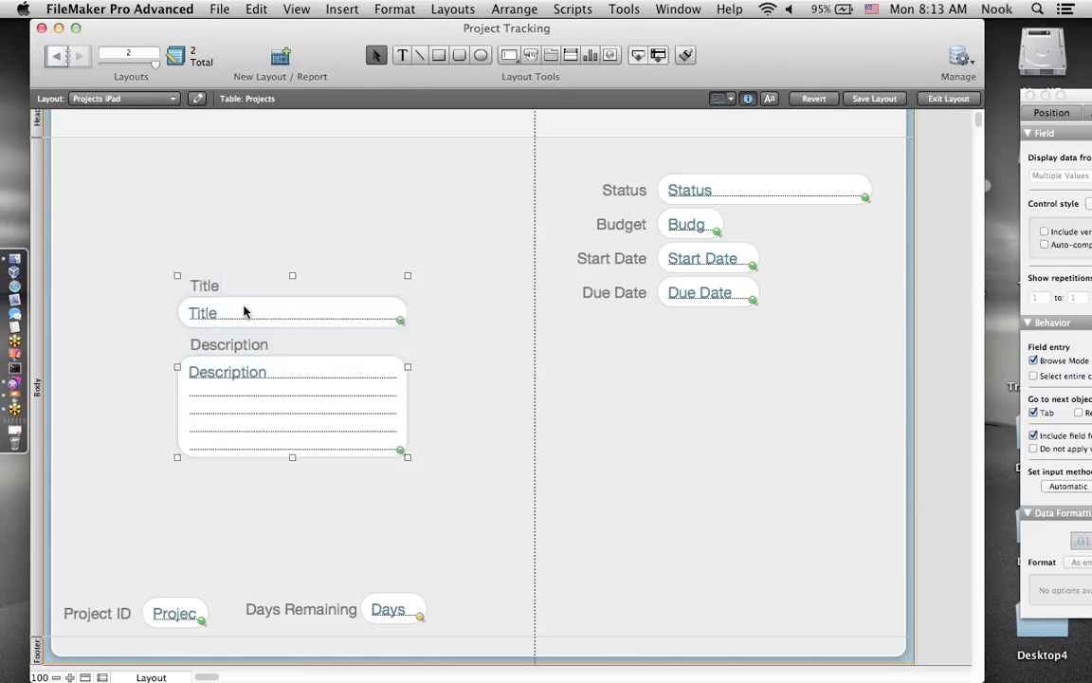
{"action": "left_click_drag", "start_coordinate": [244, 310], "coordinate": [126, 279]}
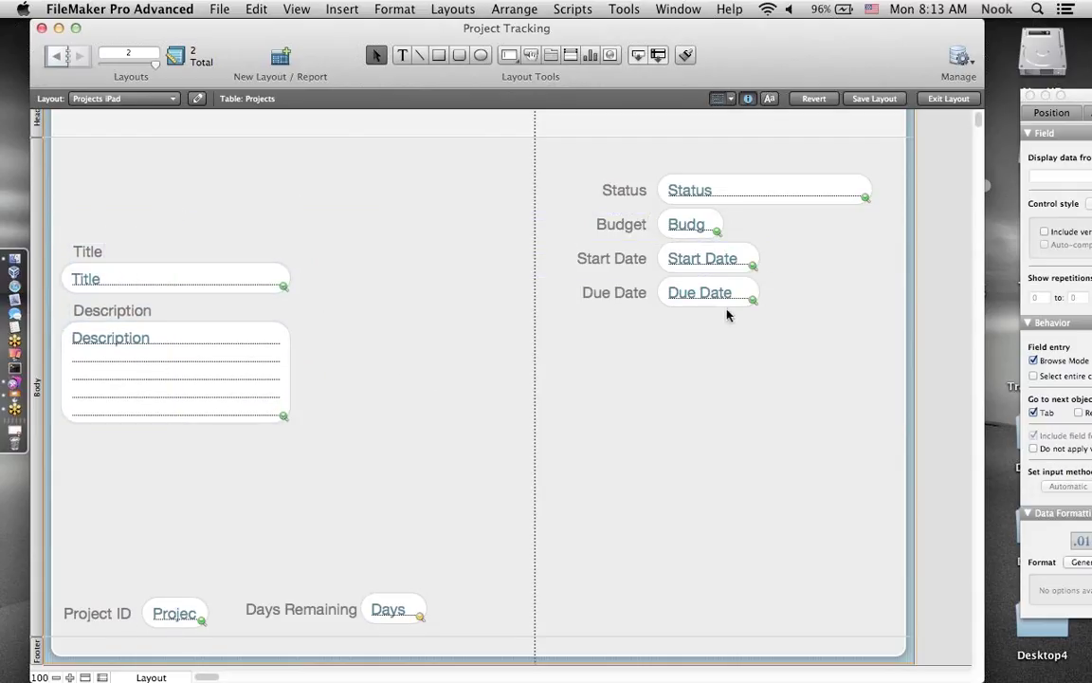
- Move the Status pair to the left of Budget and the Start Date pair to the left of Due Date, each level with its neighbour
{"action": "left_click", "coordinate": [630, 191]}
{"action": "left_click", "coordinate": [701, 192], "text": "shift"}
{"action": "left_click_drag", "start_coordinate": [702, 192], "coordinate": [429, 228]}
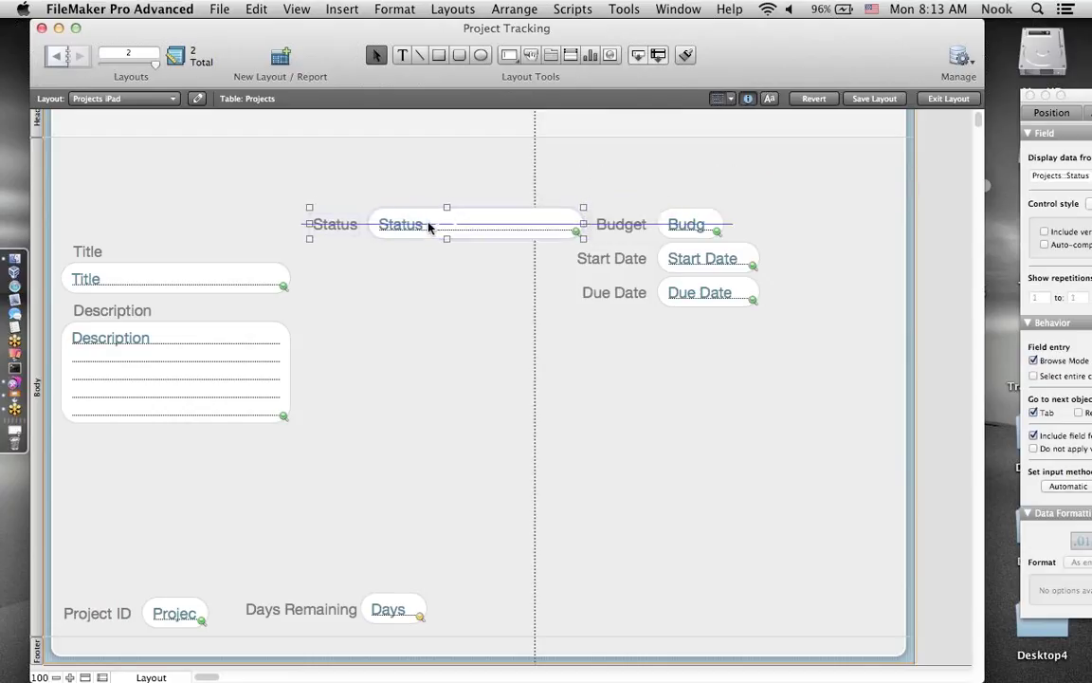
{"action": "left_click", "coordinate": [611, 259]}
{"action": "left_click", "coordinate": [710, 263], "text": "shift"}
{"action": "left_click_drag", "start_coordinate": [710, 264], "coordinate": [492, 296]}
- Place the Status, Budget, Start Date and Due Date labels directly above their own fields
{"action": "left_click", "coordinate": [331, 226]}
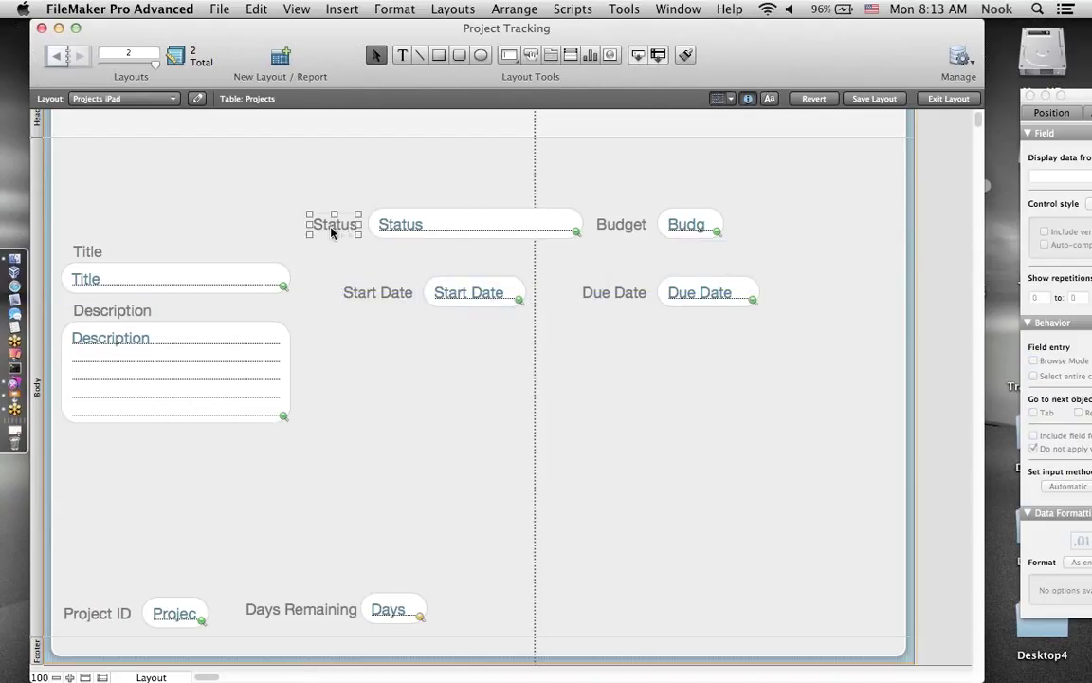
{"action": "left_click_drag", "start_coordinate": [332, 225], "coordinate": [400, 203]}
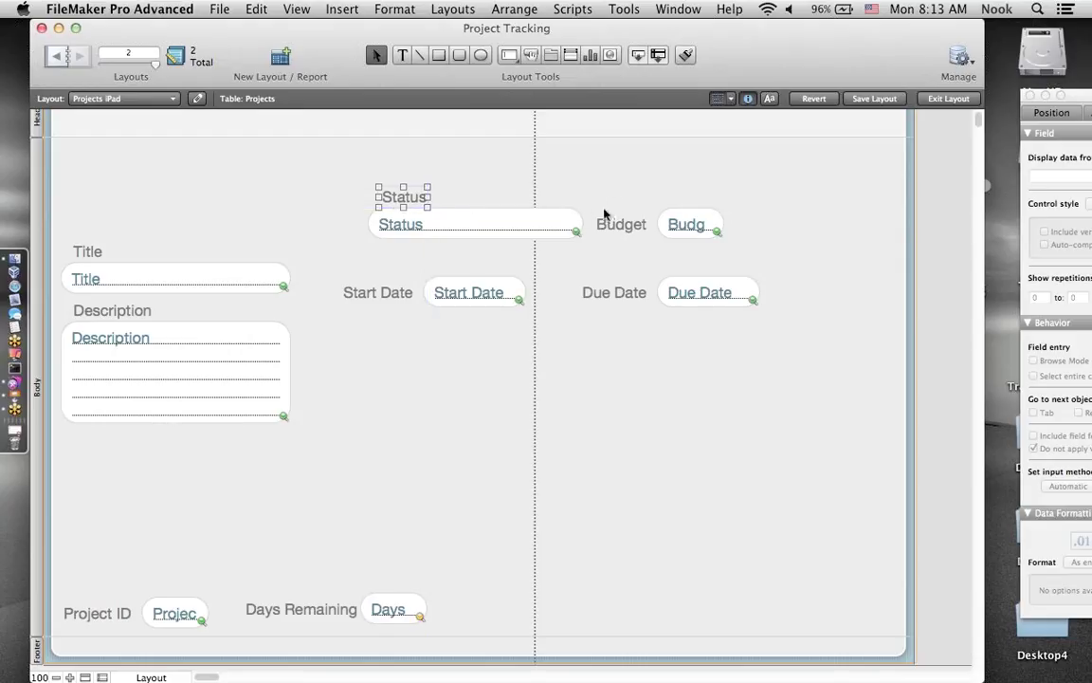
{"action": "left_click", "coordinate": [615, 226]}
{"action": "left_click_drag", "start_coordinate": [622, 227], "coordinate": [694, 199]}
{"action": "left_click", "coordinate": [388, 294]}
{"action": "left_click_drag", "start_coordinate": [388, 294], "coordinate": [462, 268]}
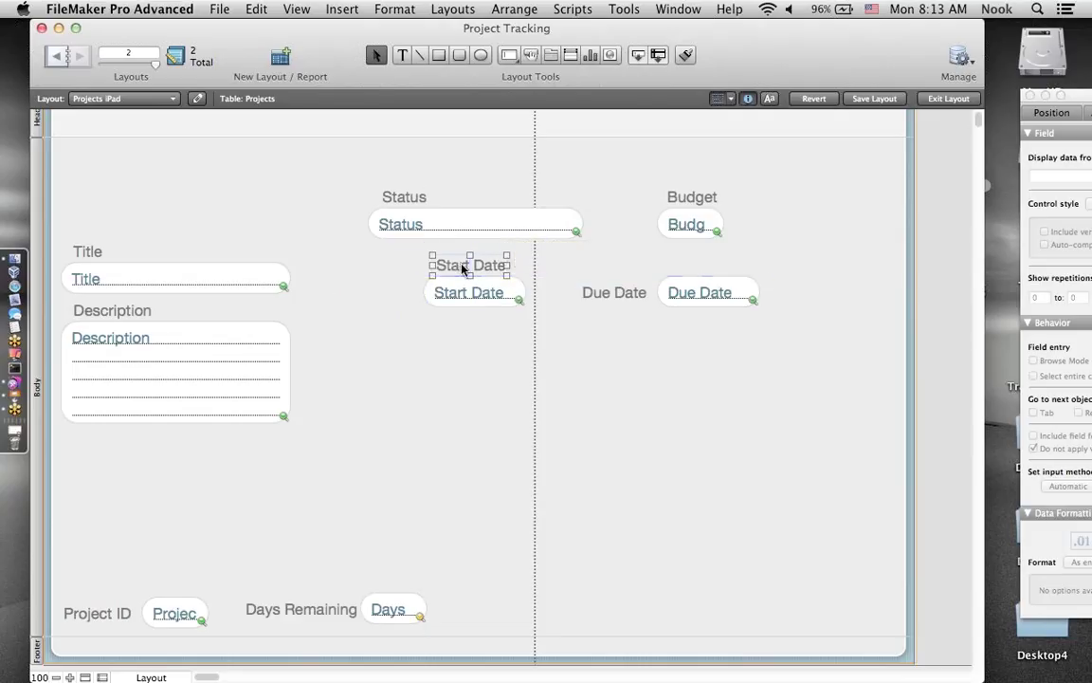
{"action": "left_click_drag", "start_coordinate": [615, 292], "coordinate": [699, 273]}
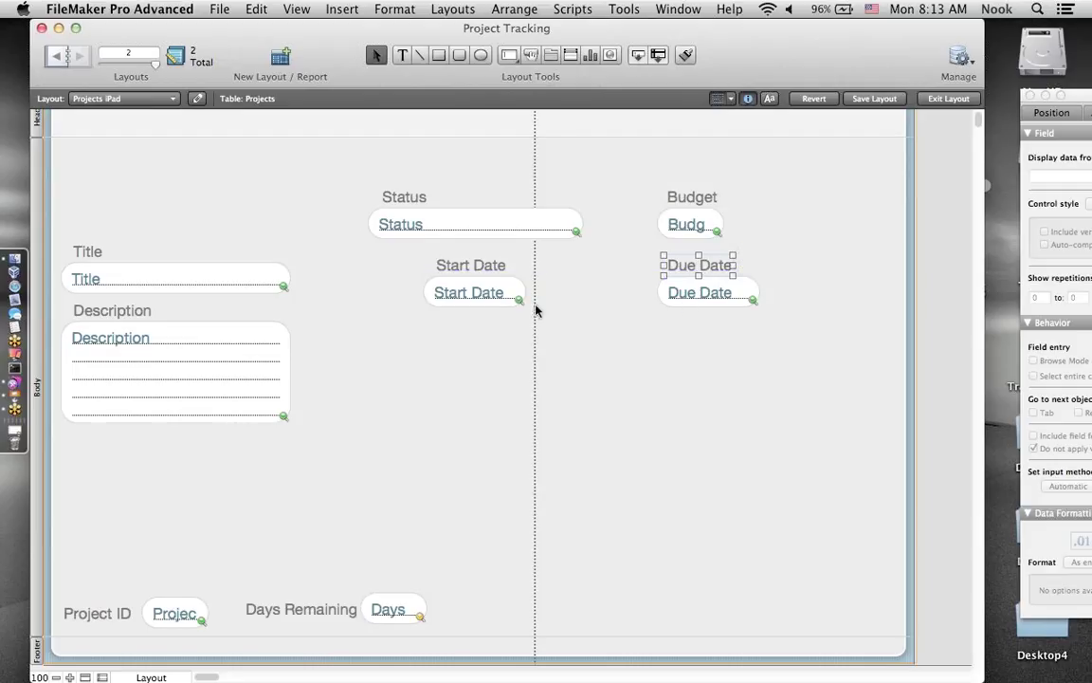
- Bring the Budget, Start Date and Due Date pairs closer in, with Start Date under Status and Due Date beside Start Date
{"action": "left_click", "coordinate": [695, 224]}
{"action": "left_click", "coordinate": [693, 201], "text": "shift"}
{"action": "left_click_drag", "start_coordinate": [692, 213], "coordinate": [643, 225]}
{"action": "left_click", "coordinate": [465, 265]}
{"action": "left_click", "coordinate": [452, 289], "text": "shift"}
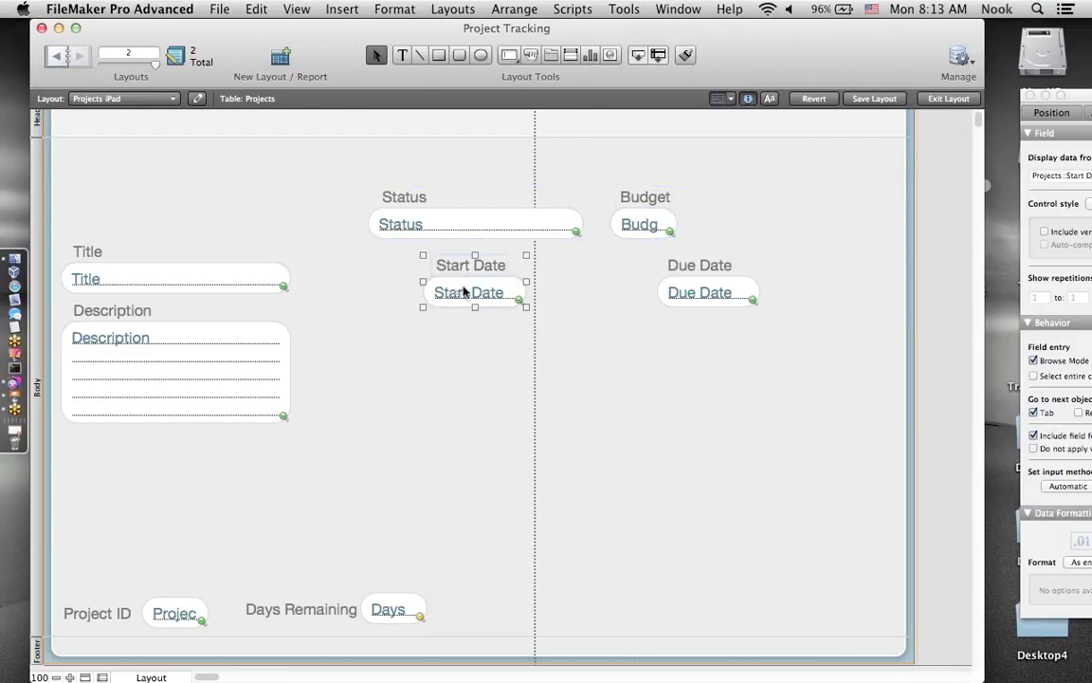
{"action": "left_click_drag", "start_coordinate": [465, 291], "coordinate": [420, 291]}
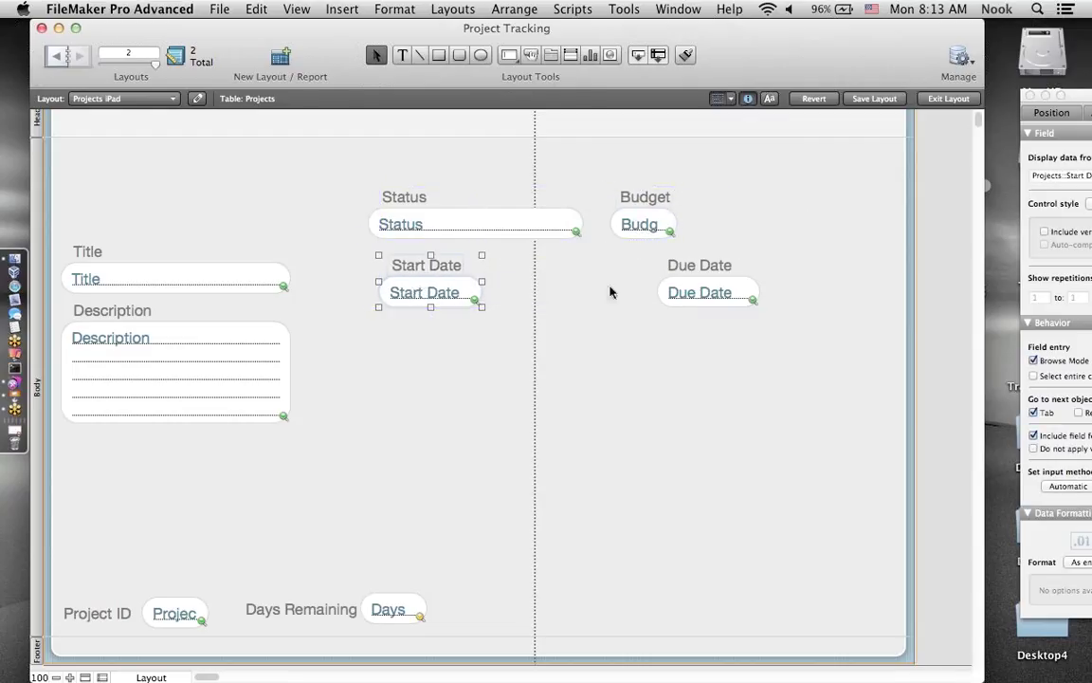
{"action": "left_click", "coordinate": [695, 293]}
{"action": "left_click", "coordinate": [698, 266], "text": "shift"}
{"action": "left_click_drag", "start_coordinate": [697, 286], "coordinate": [546, 293]}
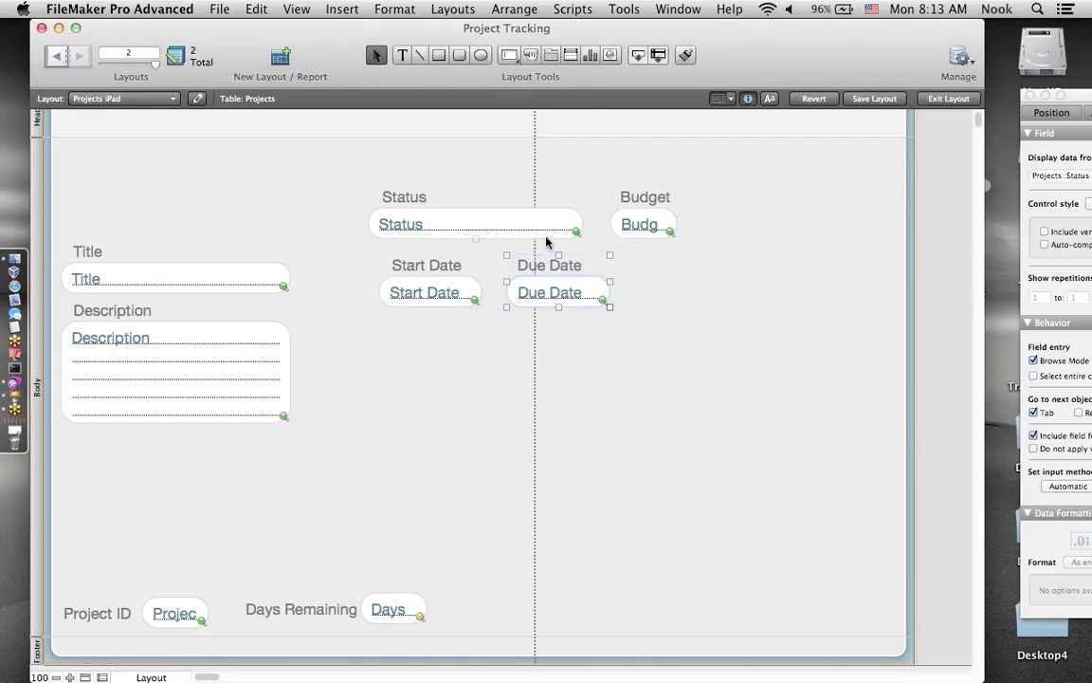
- Shorten the Status field to the width of Start Date and align it with its label above the Start Date pair
{"action": "left_click", "coordinate": [575, 226]}
{"action": "left_click_drag", "start_coordinate": [581, 225], "coordinate": [471, 230]}
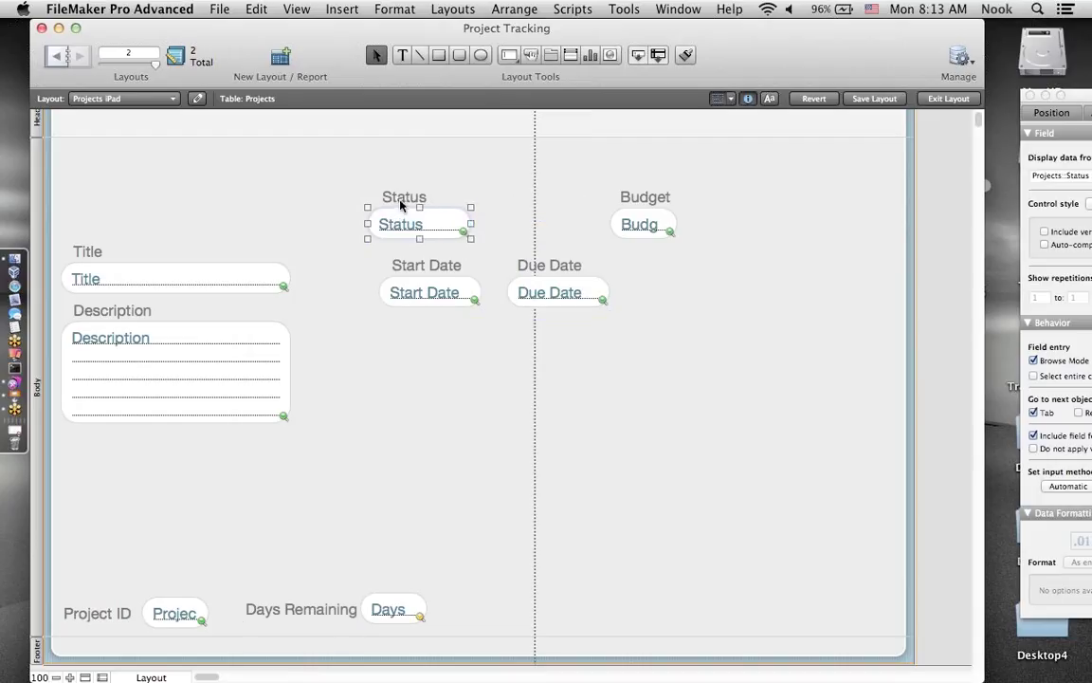
{"action": "left_click", "coordinate": [401, 204], "text": "shift"}
{"action": "left_click_drag", "start_coordinate": [399, 221], "coordinate": [407, 225]}
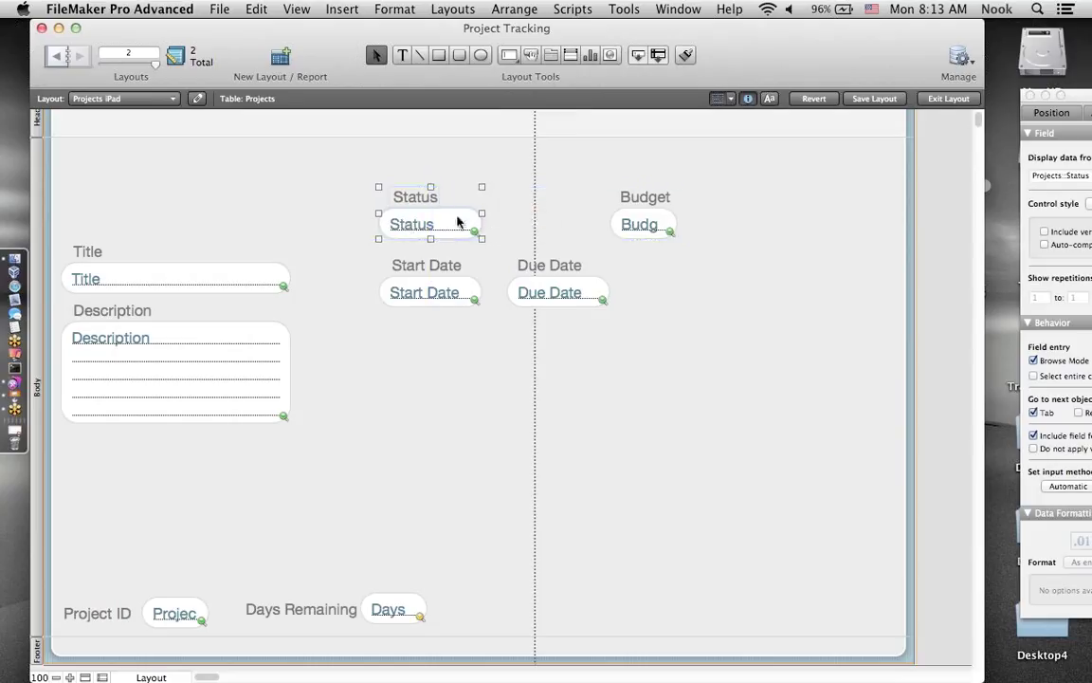
- Align the Budget field and label above the Due Date pair, and widen the Budget field to match Due Date
{"action": "left_click", "coordinate": [641, 223]}
{"action": "left_click", "coordinate": [646, 197], "text": "shift"}
{"action": "left_click_drag", "start_coordinate": [641, 216], "coordinate": [607, 232]}
{"action": "left_click", "coordinate": [566, 227]}
{"action": "left_click", "coordinate": [640, 301]}
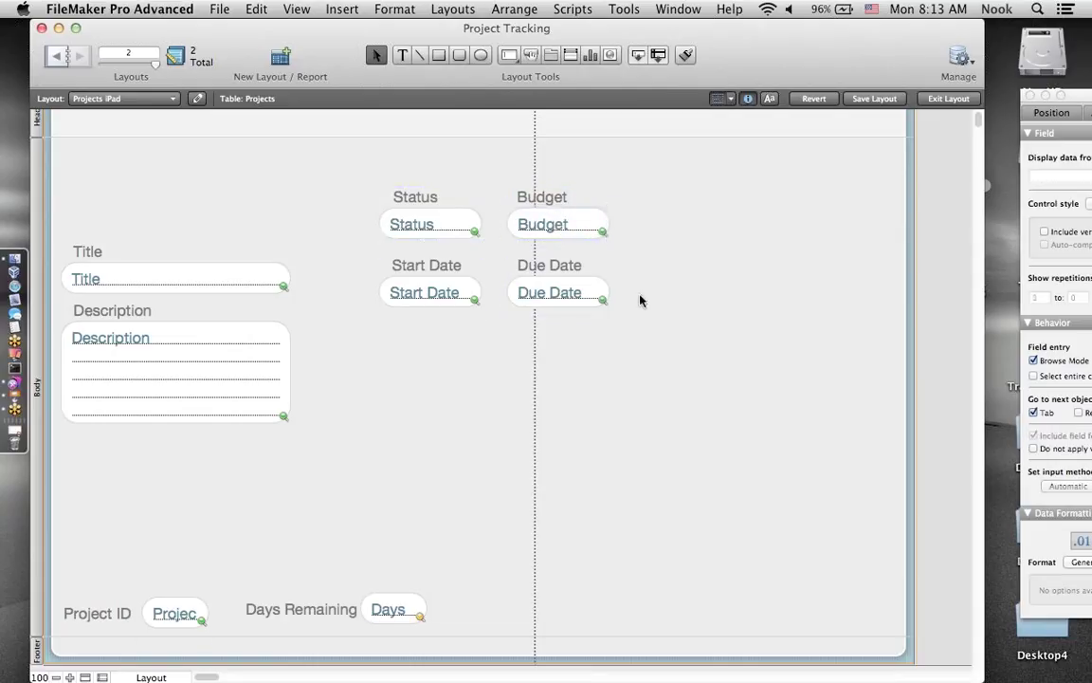
- Move the Status, Budget, Start Date and Due Date block directly below the Description field and save the layout
{"action": "left_click_drag", "start_coordinate": [652, 339], "coordinate": [359, 178]}
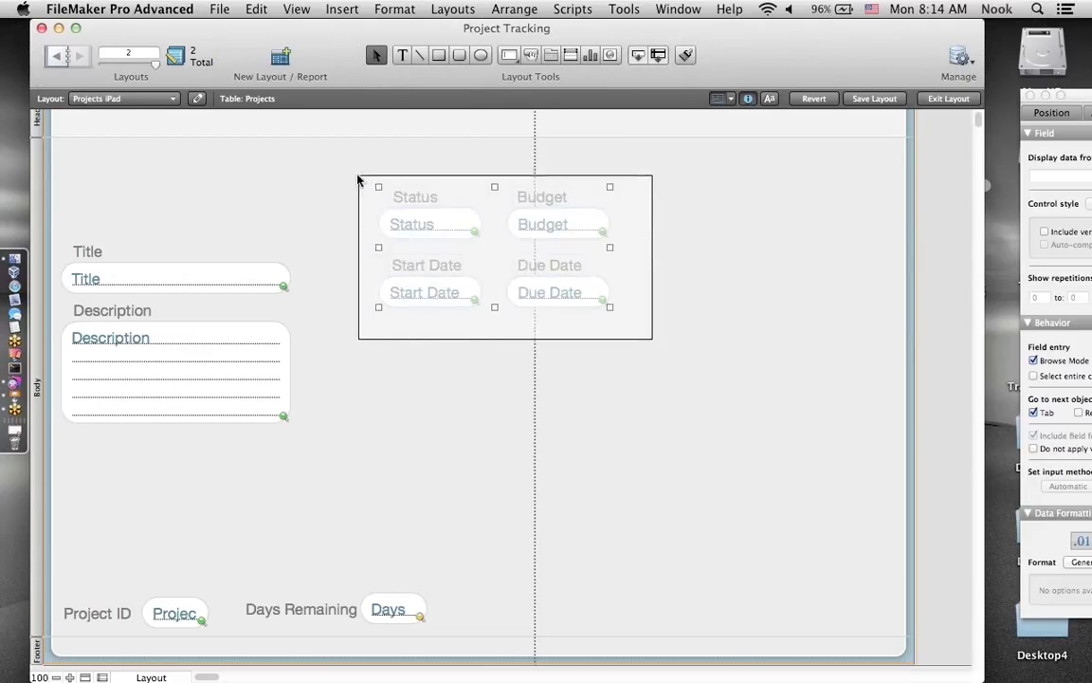
{"action": "left_click_drag", "start_coordinate": [422, 220], "coordinate": [103, 475]}
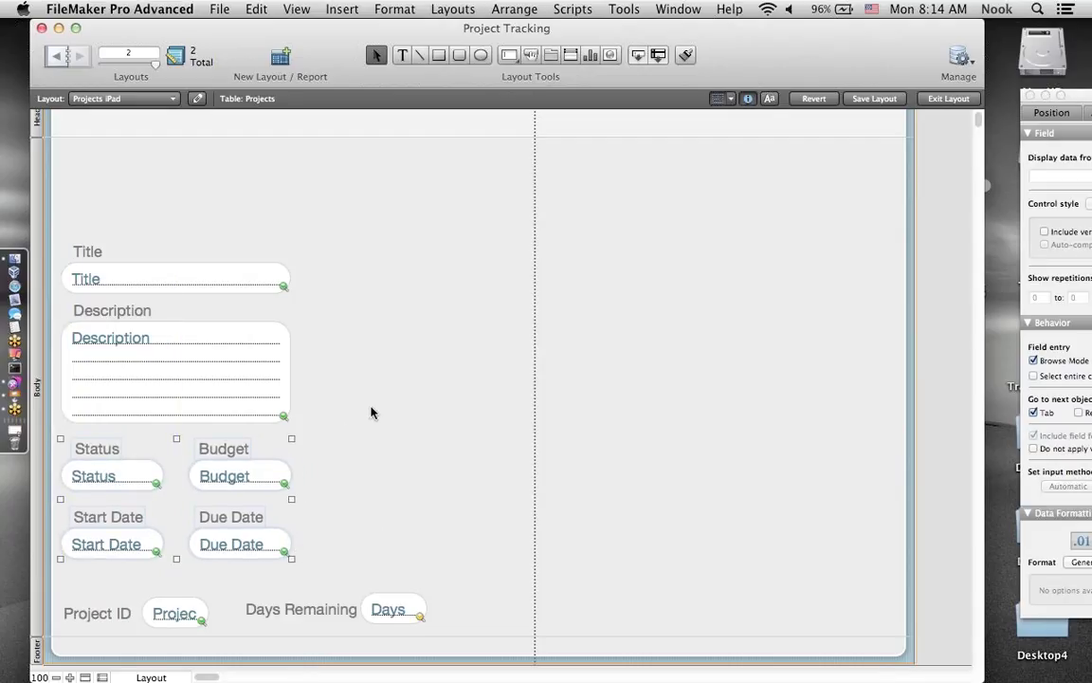
{"action": "left_click", "coordinate": [872, 99]}
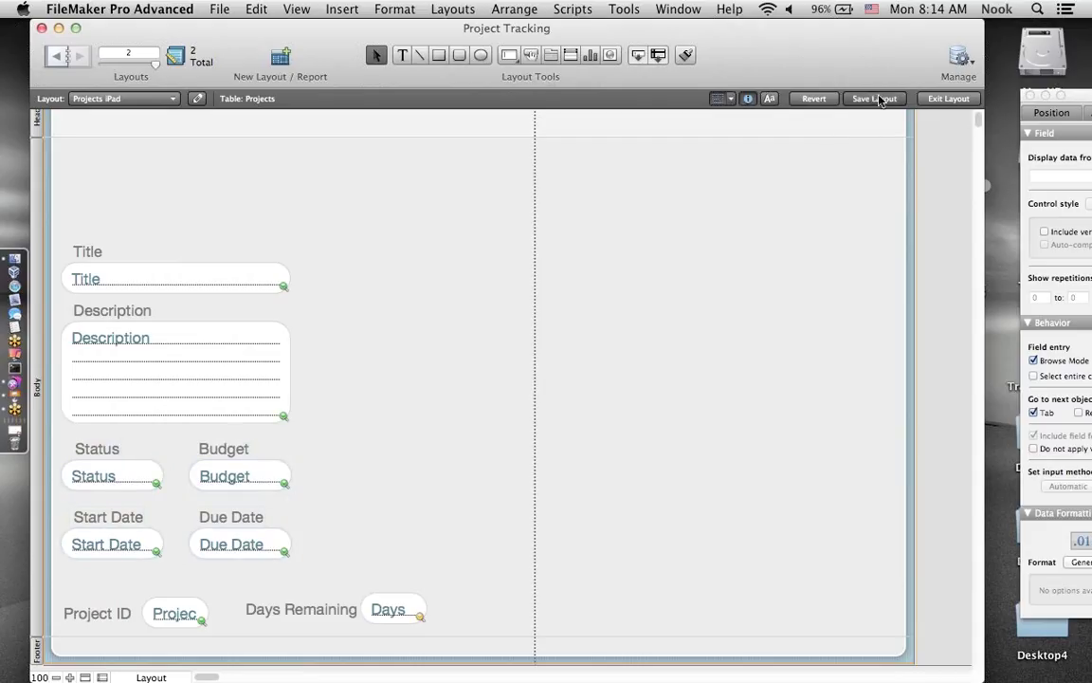
- Check the Projects iPad layout in Browse mode and return to editing it
{"action": "left_click", "coordinate": [945, 99]}
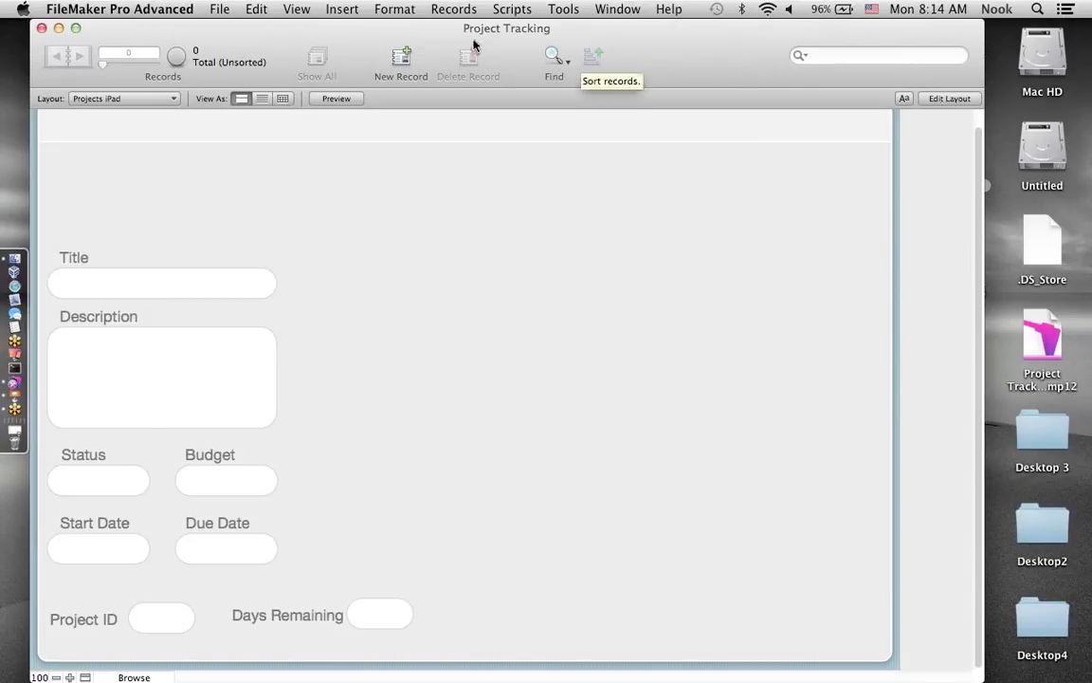
{"action": "left_click", "coordinate": [307, 18]}
{"action": "left_click", "coordinate": [668, 168]}
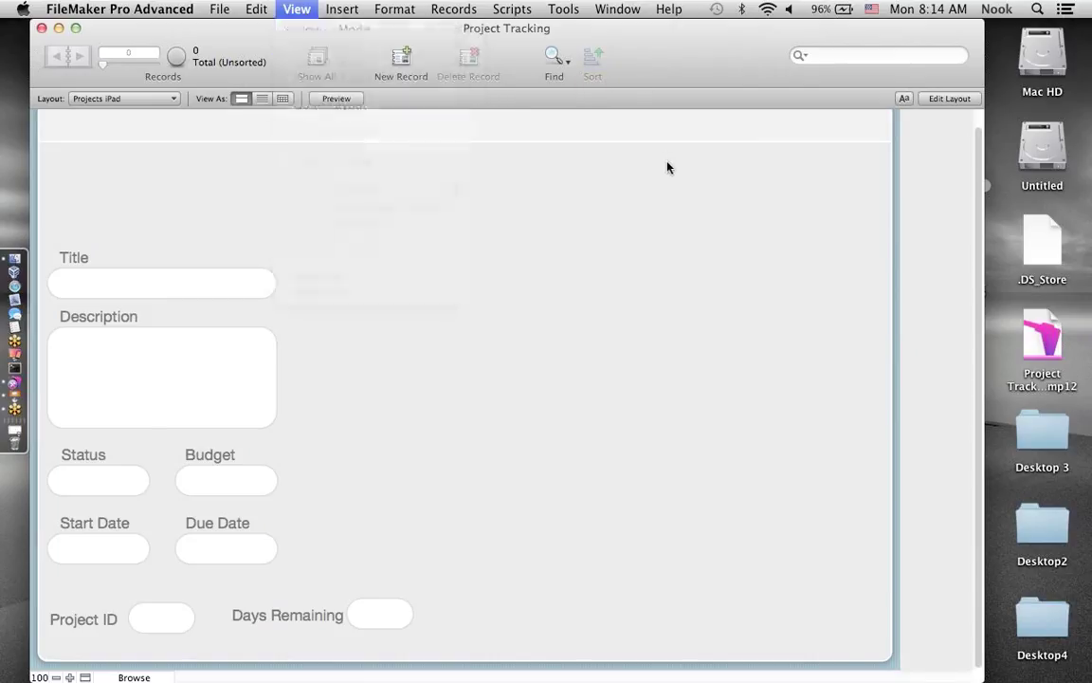
{"action": "left_click", "coordinate": [949, 99]}
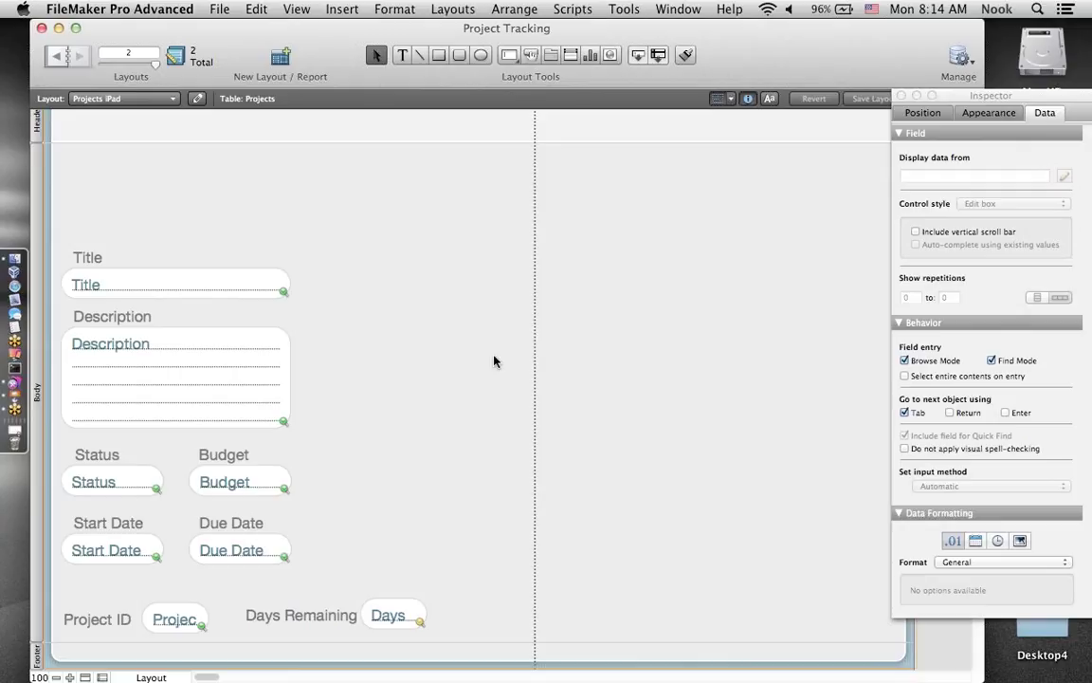
- Format the Budget field as Currency with a thousands separator
{"action": "left_click", "coordinate": [255, 480]}
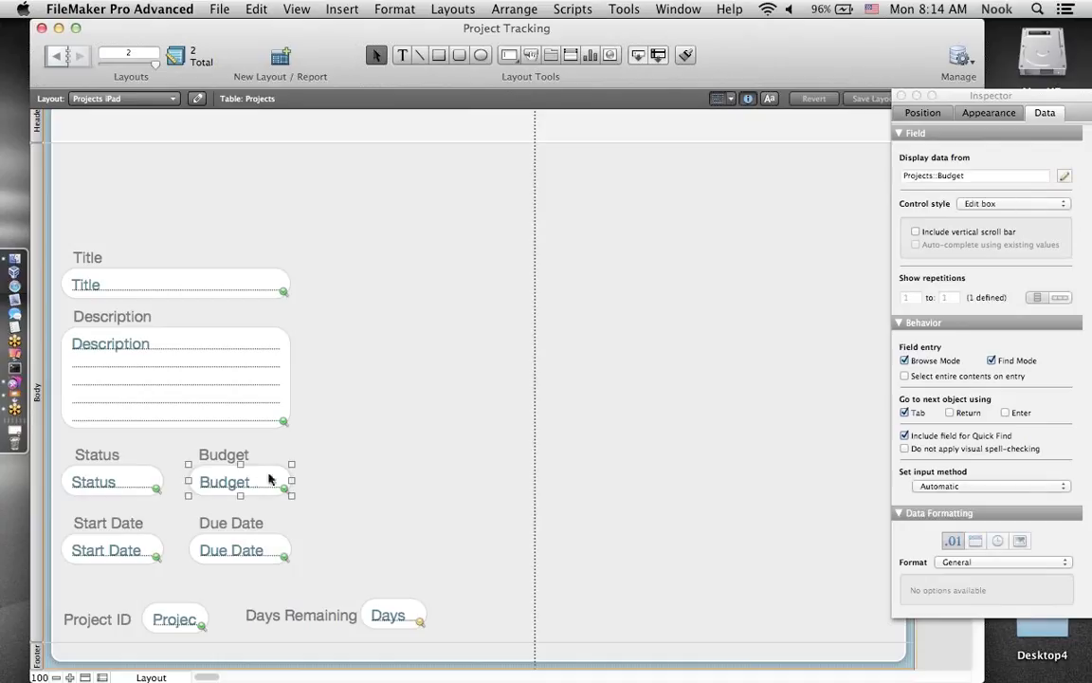
{"action": "left_click", "coordinate": [902, 97]}
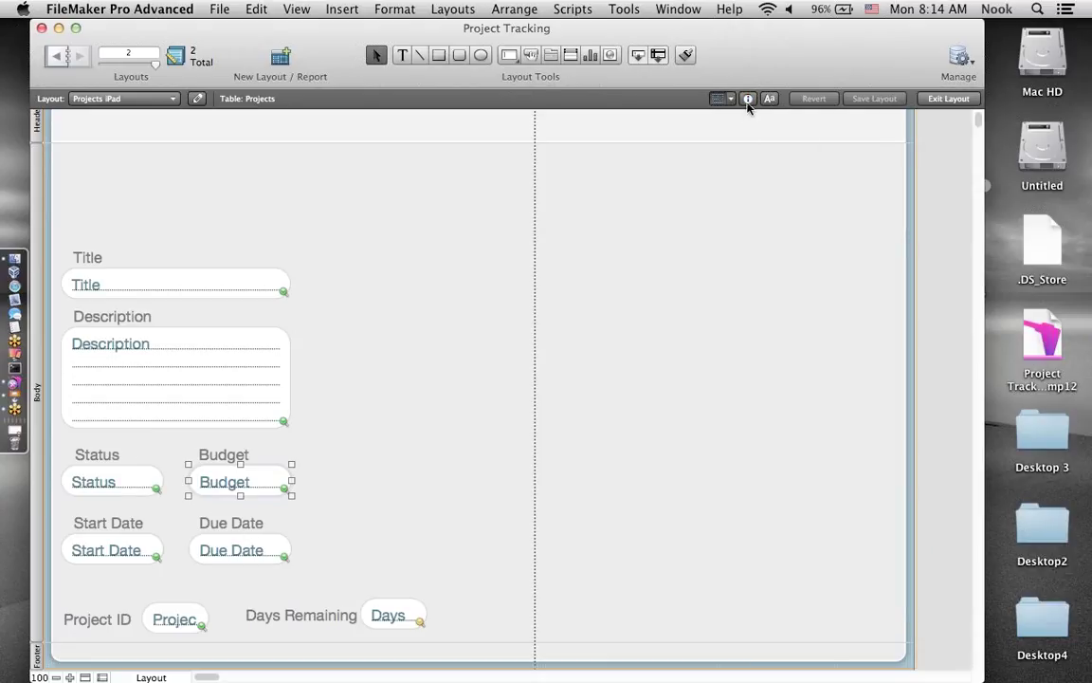
{"action": "left_click", "coordinate": [748, 100]}
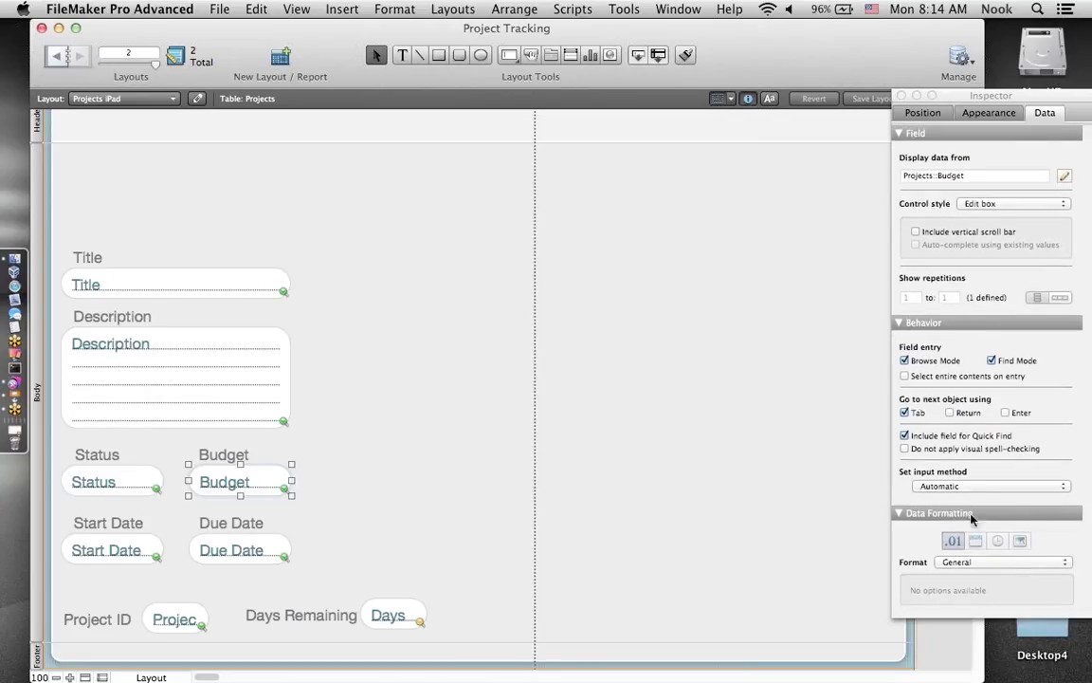
{"action": "left_click", "coordinate": [972, 562]}
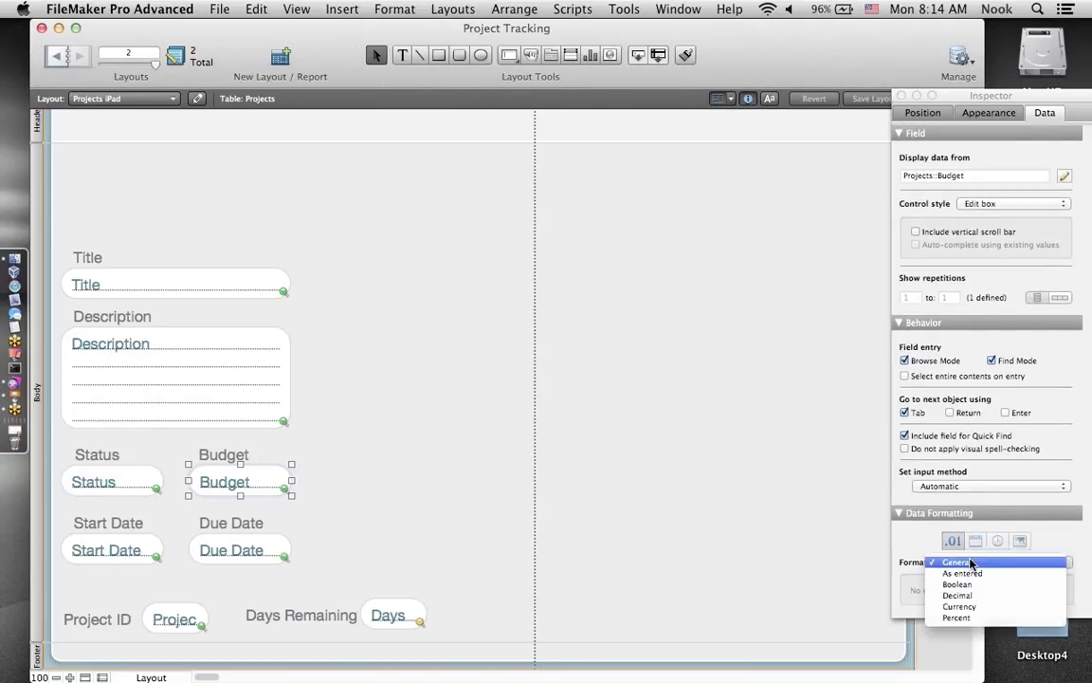
{"action": "left_click", "coordinate": [959, 606]}
{"action": "scroll", "coordinate": [925, 616], "scroll_direction": "down", "scroll_amount": 5}
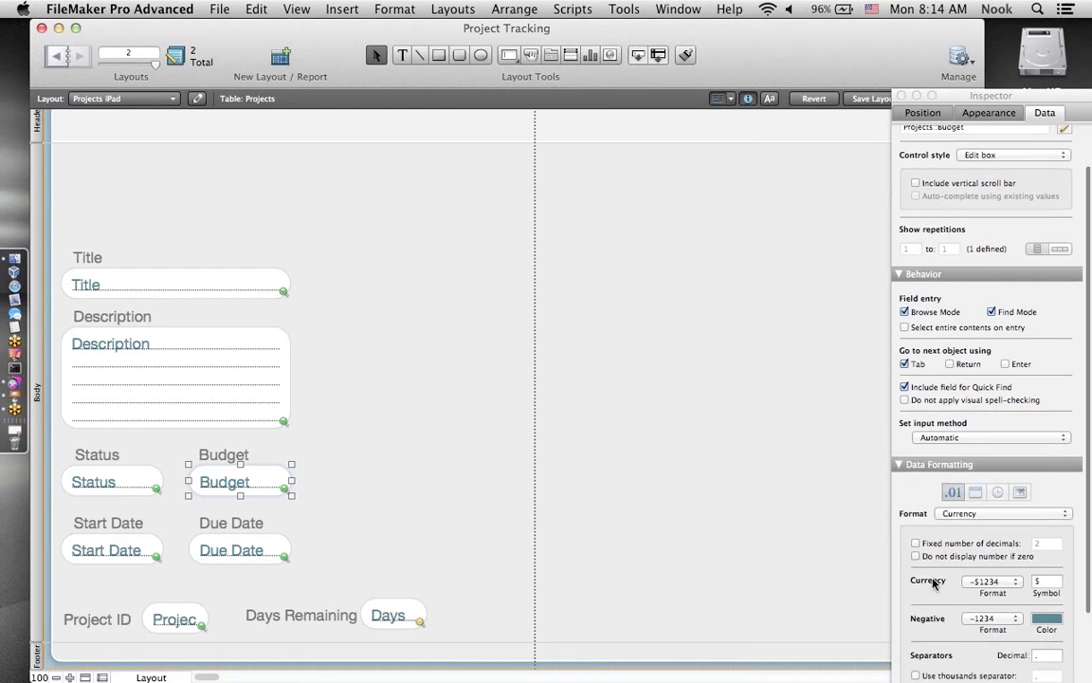
{"action": "left_click", "coordinate": [935, 593]}
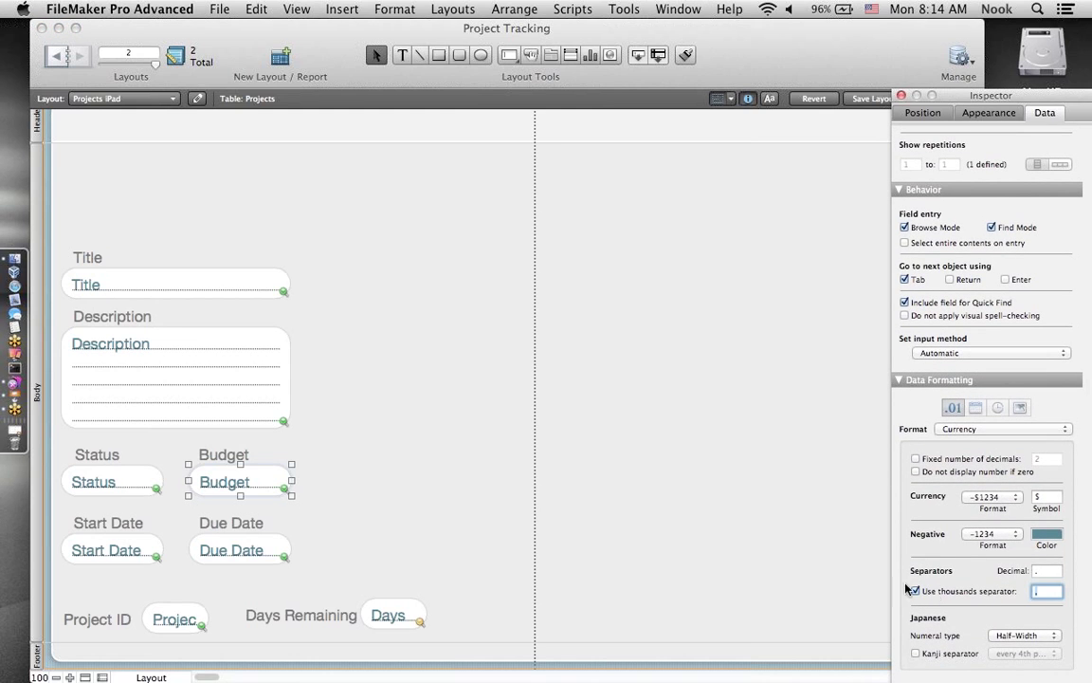
{"action": "left_click", "coordinate": [406, 476]}
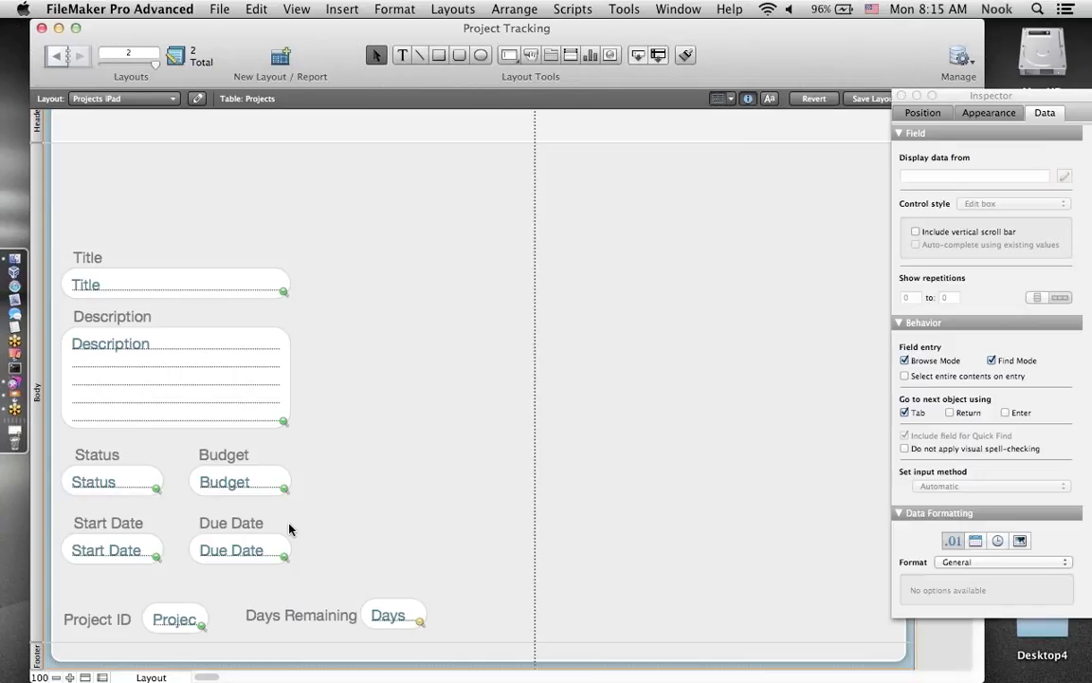
- Set the control style of the Start Date and Due Date fields to Drop-down calendar
{"action": "left_click", "coordinate": [134, 547]}
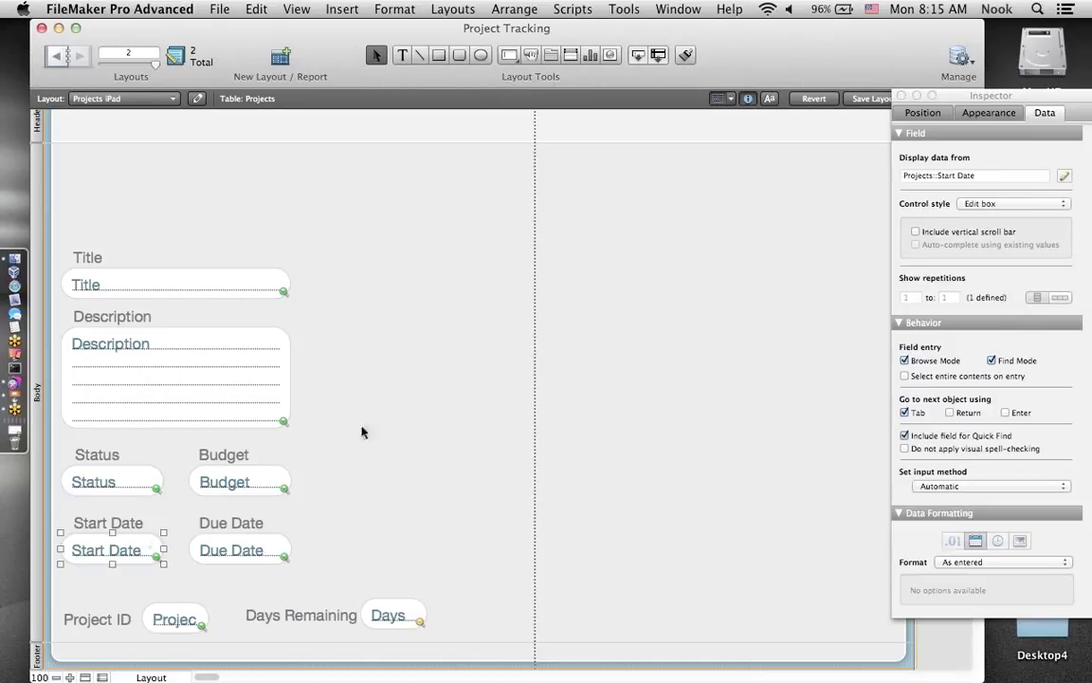
{"action": "left_click", "coordinate": [1017, 204]}
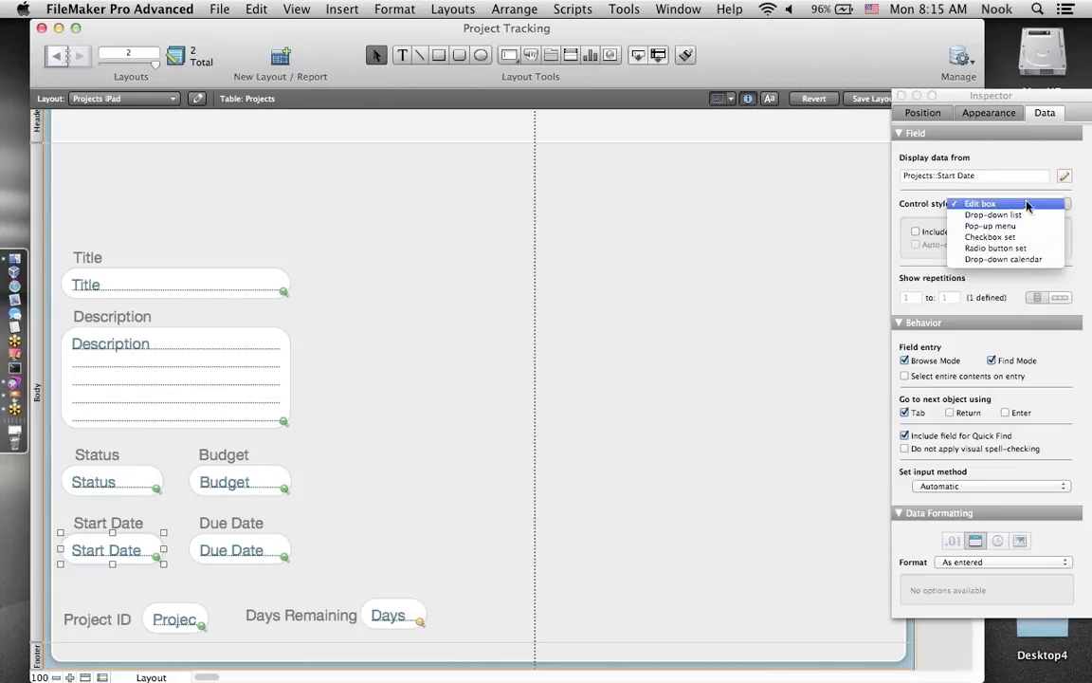
{"action": "left_click", "coordinate": [1034, 259]}
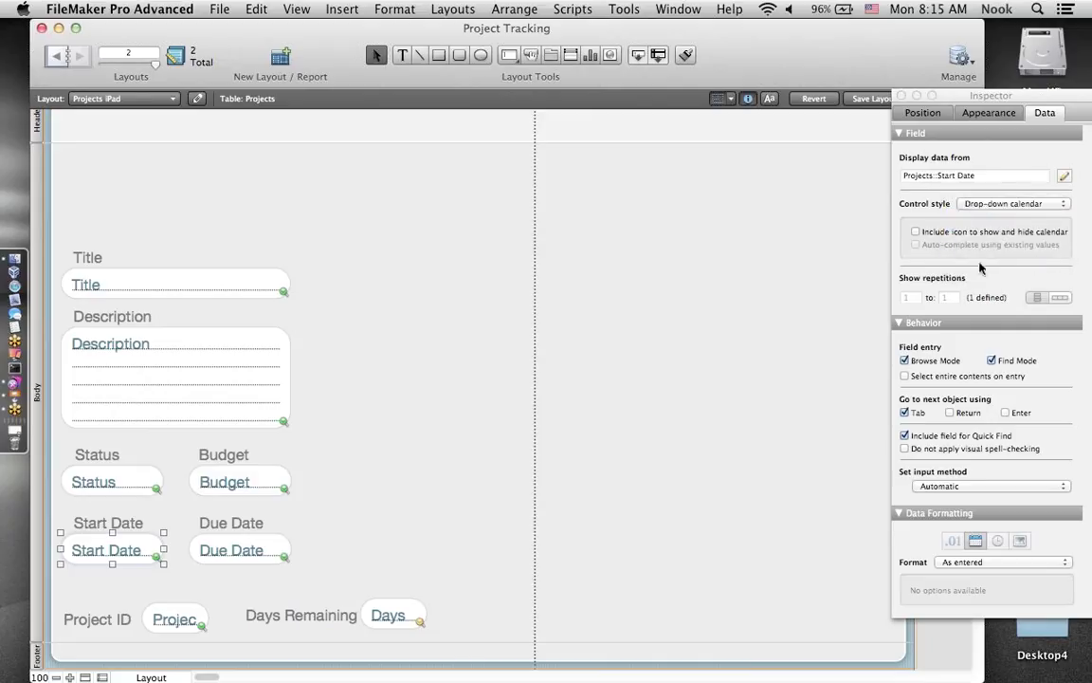
{"action": "left_click", "coordinate": [236, 554]}
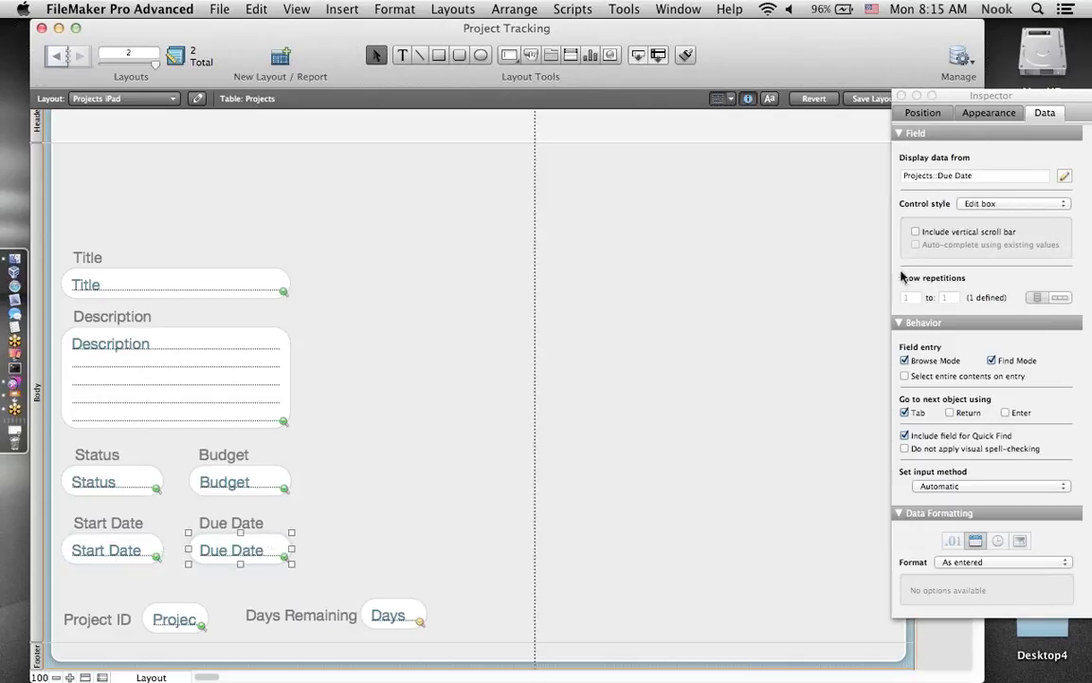
{"action": "left_click", "coordinate": [1030, 202]}
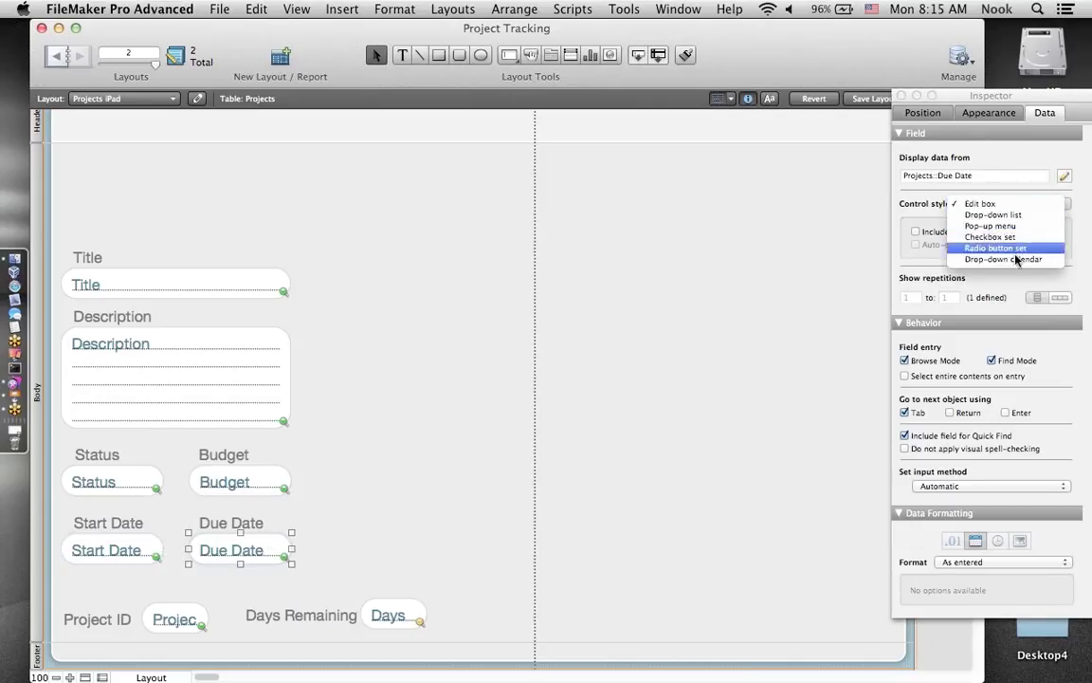
{"action": "left_click", "coordinate": [1017, 260]}
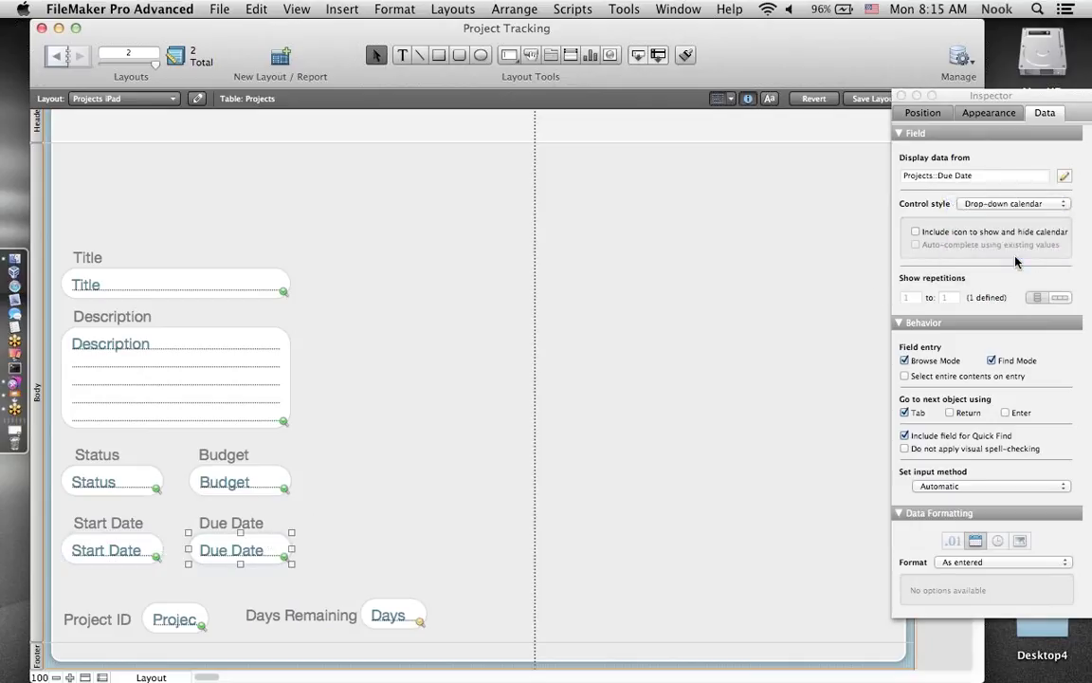
{"action": "left_click", "coordinate": [371, 456]}
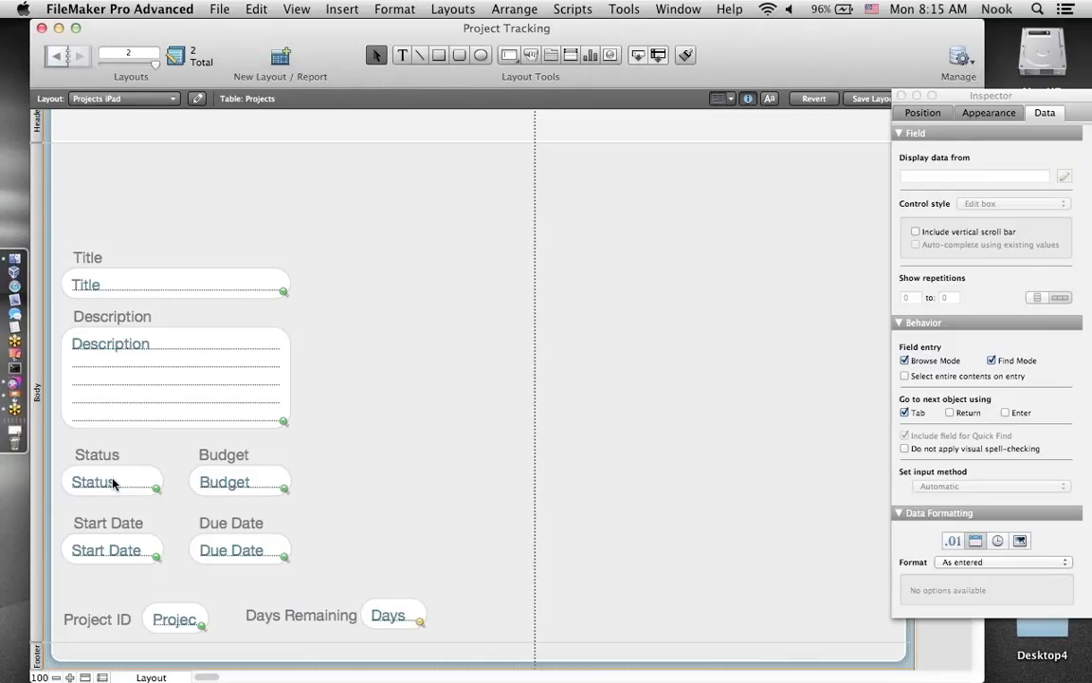
- Set the control style of the Status field to Pop-up menu
{"action": "left_click", "coordinate": [112, 484]}
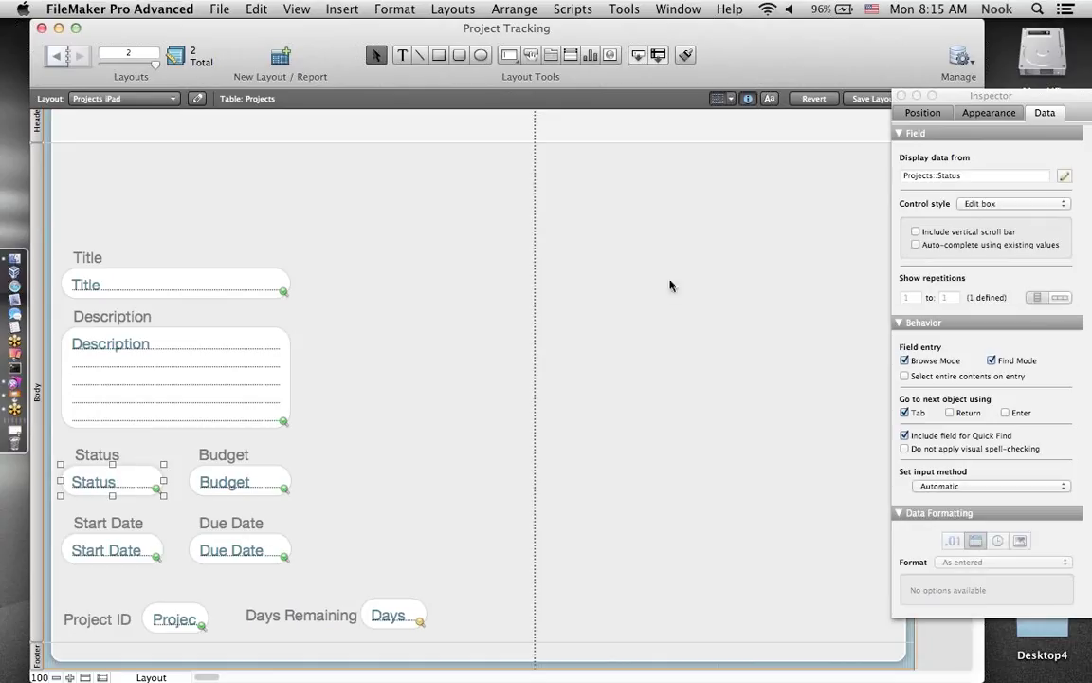
{"action": "left_click", "coordinate": [977, 204]}
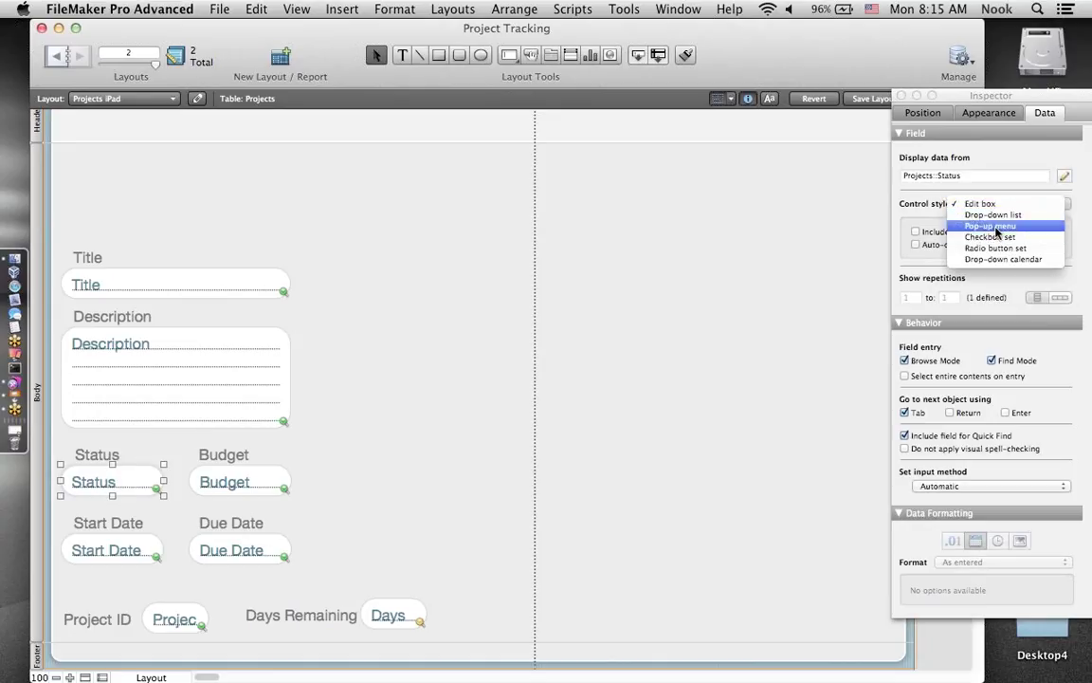
{"action": "left_click", "coordinate": [994, 226]}
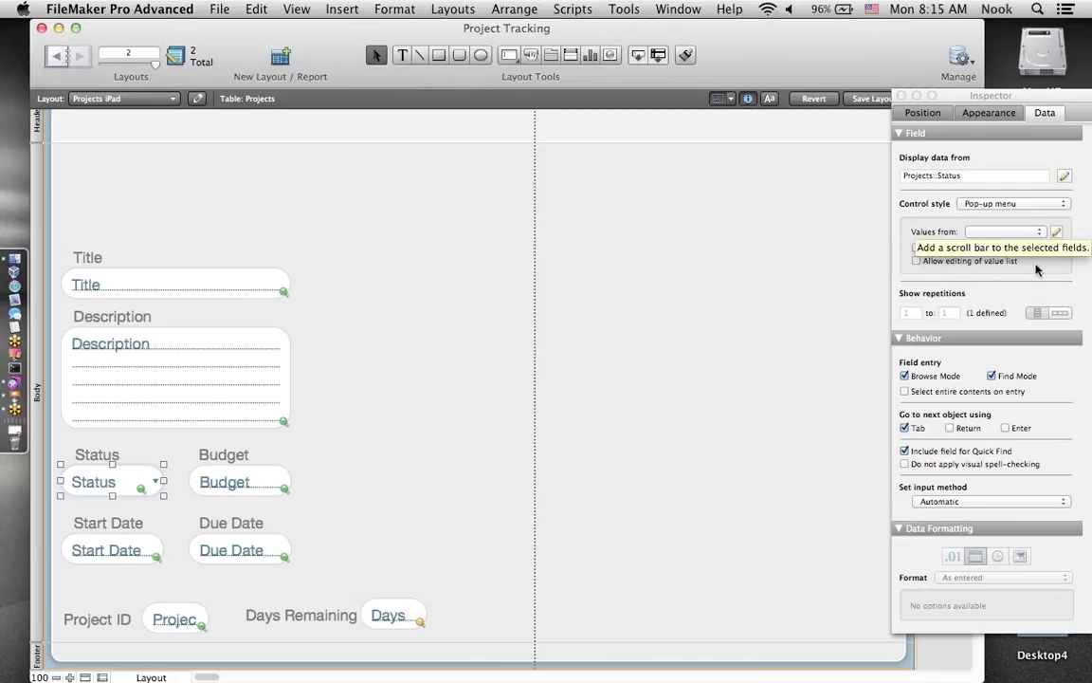
- Create a value list named Status with the custom values In Progress, Completed and Closed for the Status field's pop-up menu
{"action": "left_click", "coordinate": [1055, 235]}
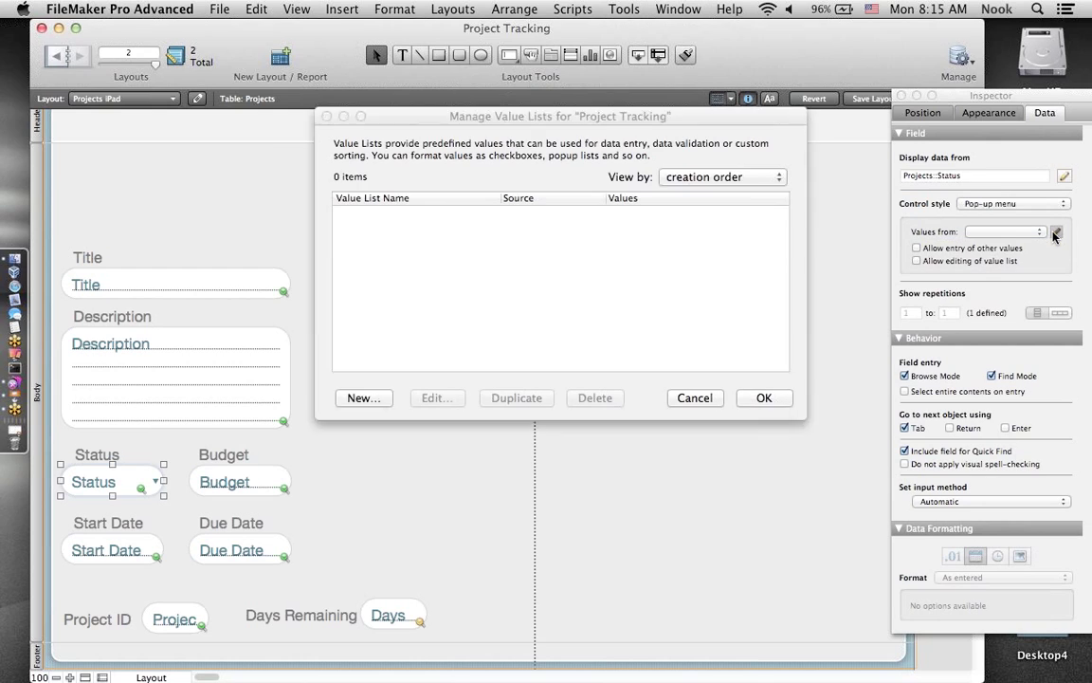
{"action": "left_click", "coordinate": [361, 398]}
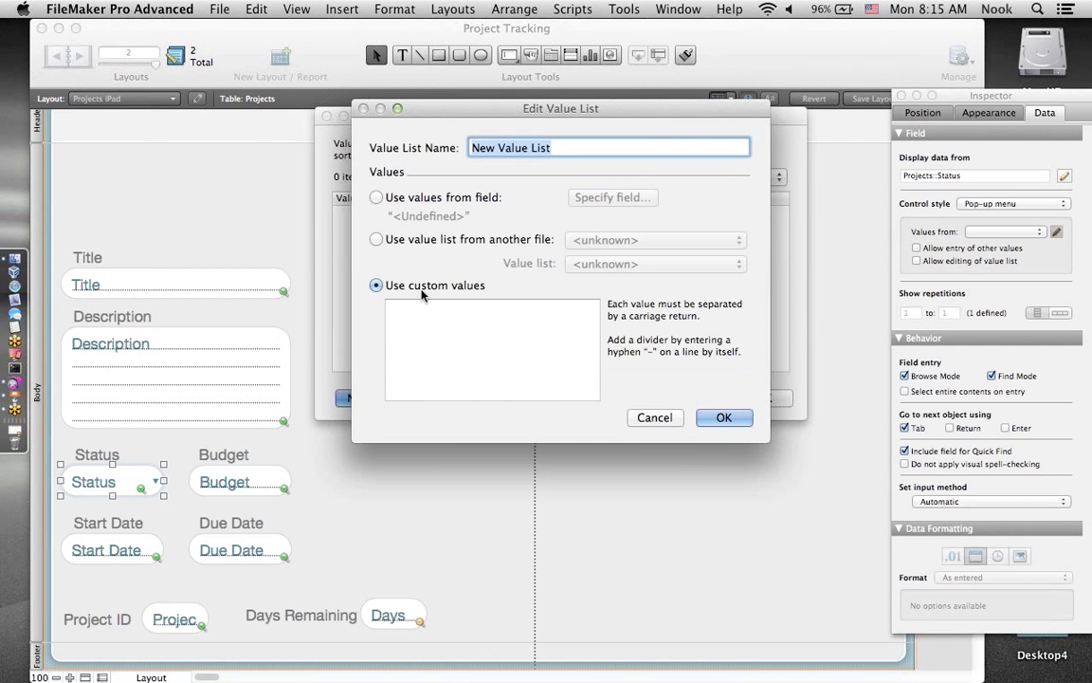
{"action": "type", "text": "Status"}
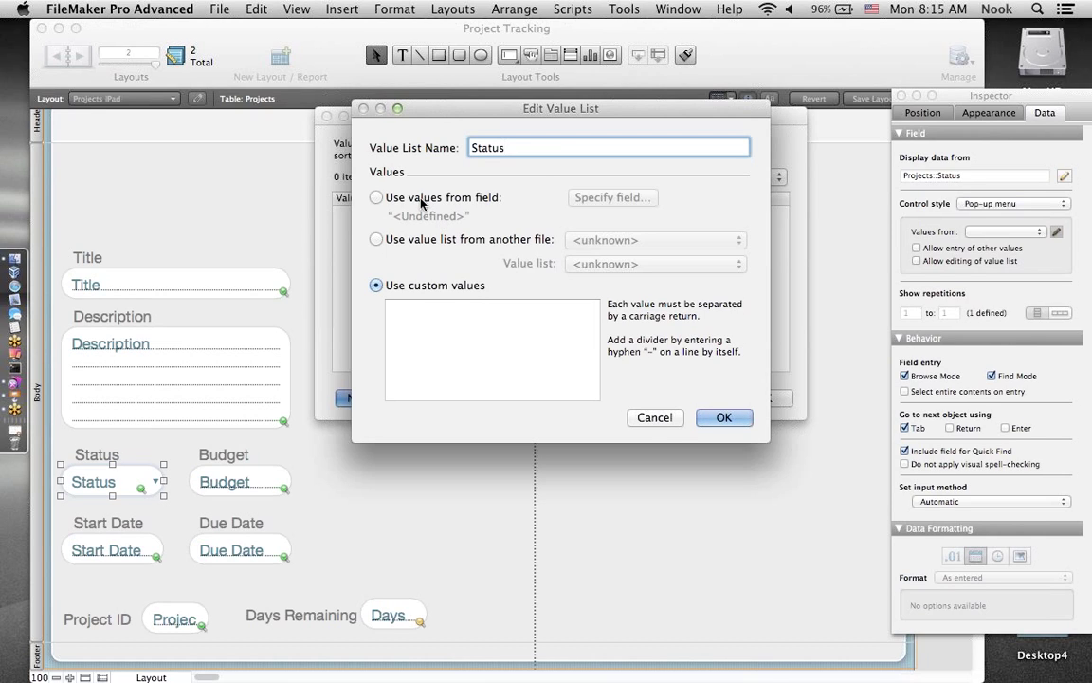
{"action": "left_click", "coordinate": [424, 311]}
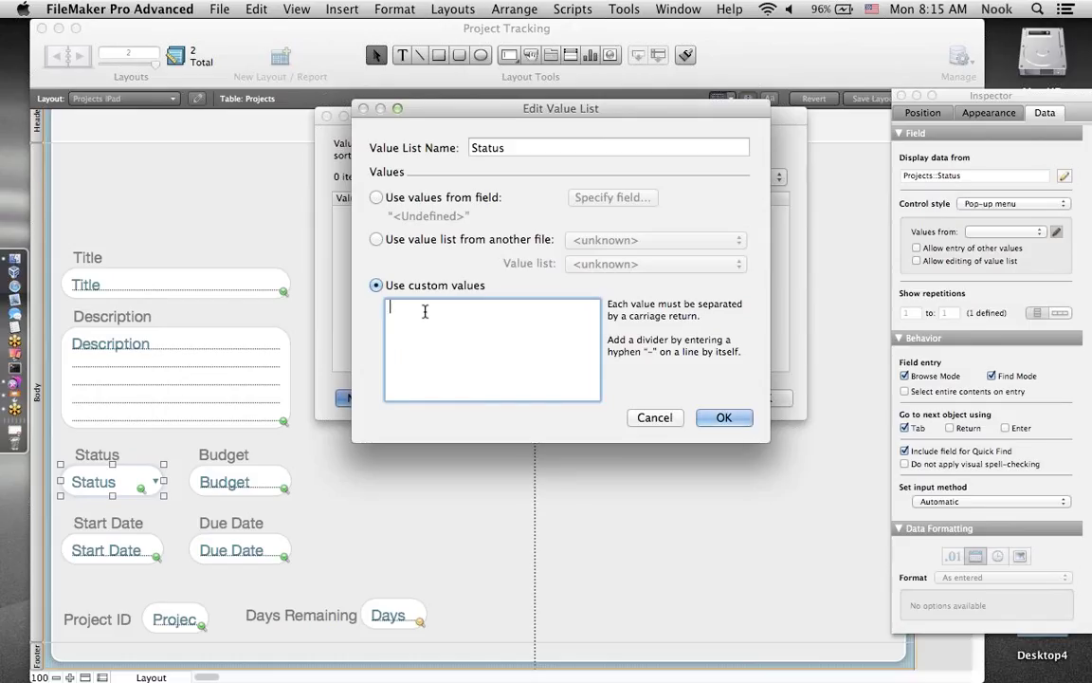
{"action": "type", "text": "In Progress"}
{"action": "key", "text": "Return"}
{"action": "type", "text": "Completed"}
{"action": "key", "text": "Return"}
{"action": "type", "text": "Closed"}
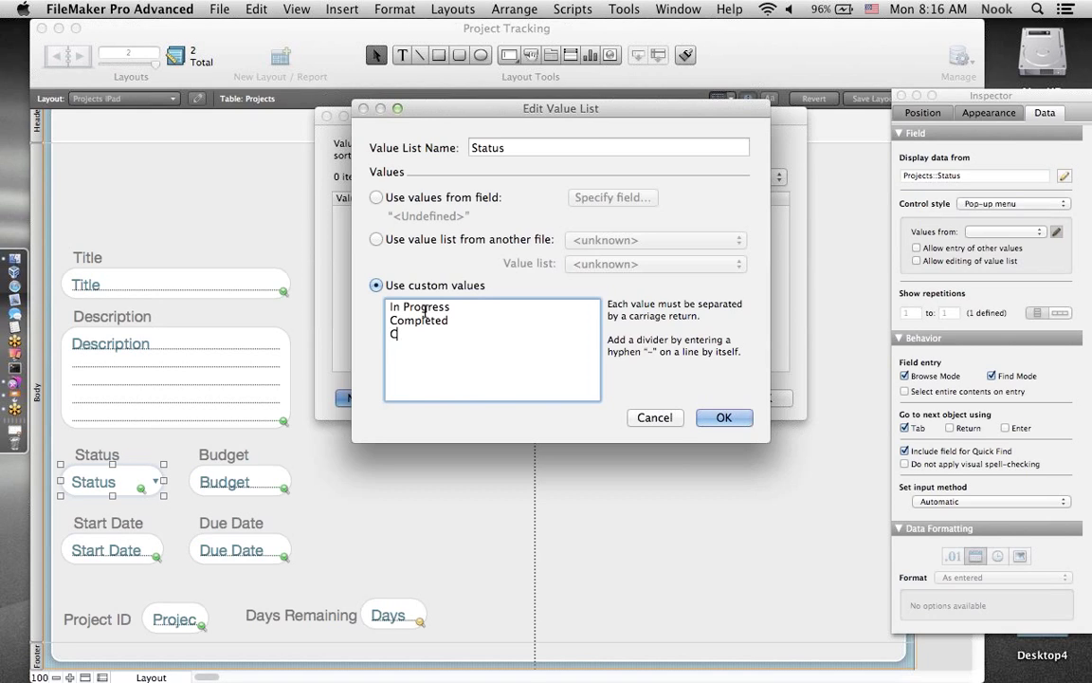
{"action": "left_click", "coordinate": [722, 418]}
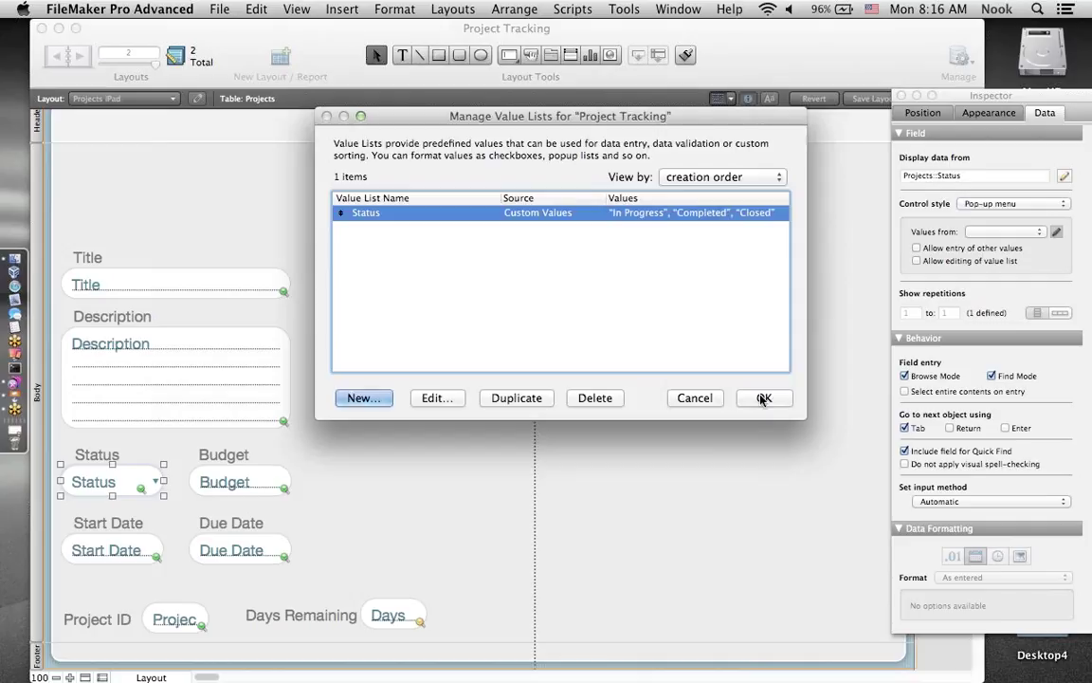
{"action": "left_click", "coordinate": [764, 398]}
- Save the Projects iPad layout and return to Browse mode
{"action": "left_click", "coordinate": [467, 399]}
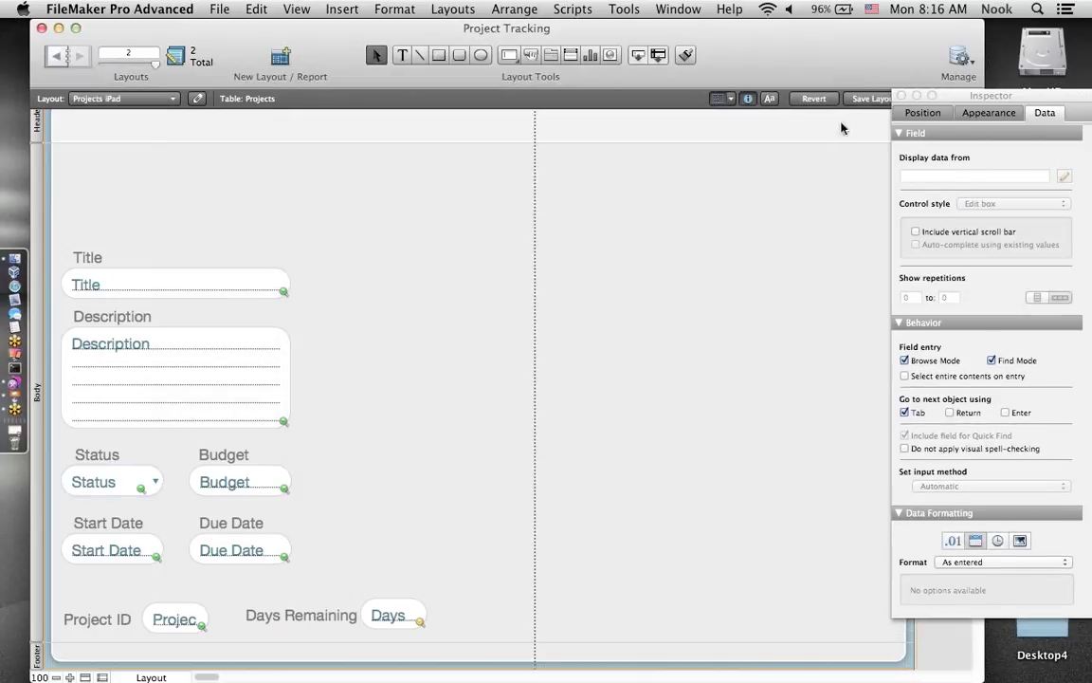
{"action": "left_click", "coordinate": [864, 99]}
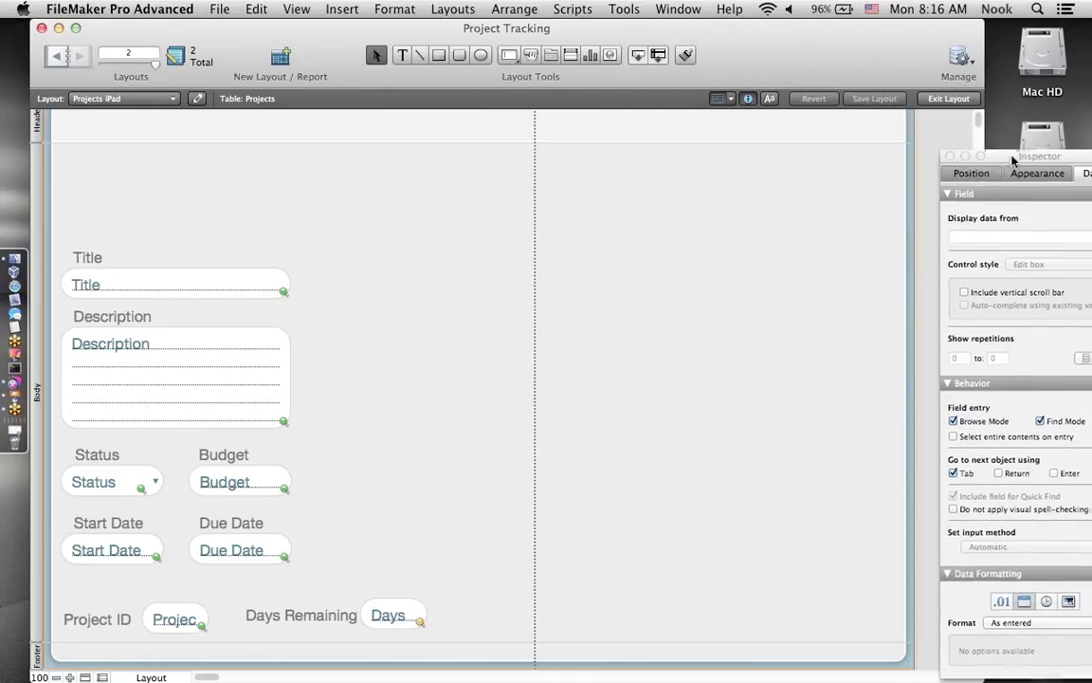
{"action": "left_click", "coordinate": [949, 100]}
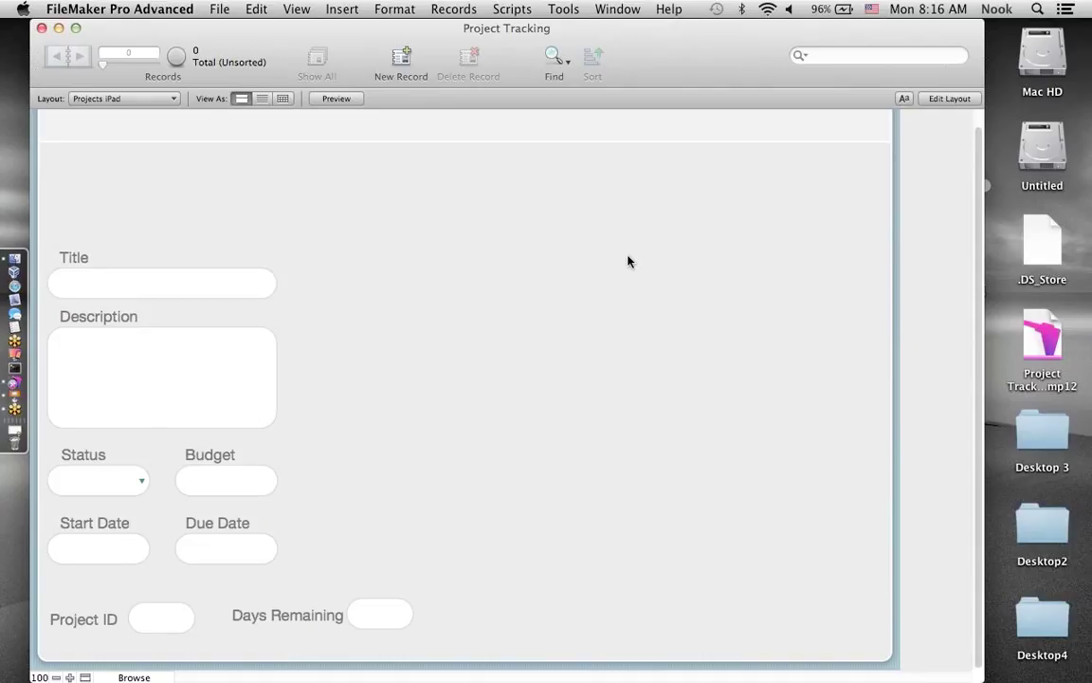
- Turn on FileMaker Network Sharing and give all users network access to Project Tracking.fmp12
{"action": "left_click", "coordinate": [219, 9]}
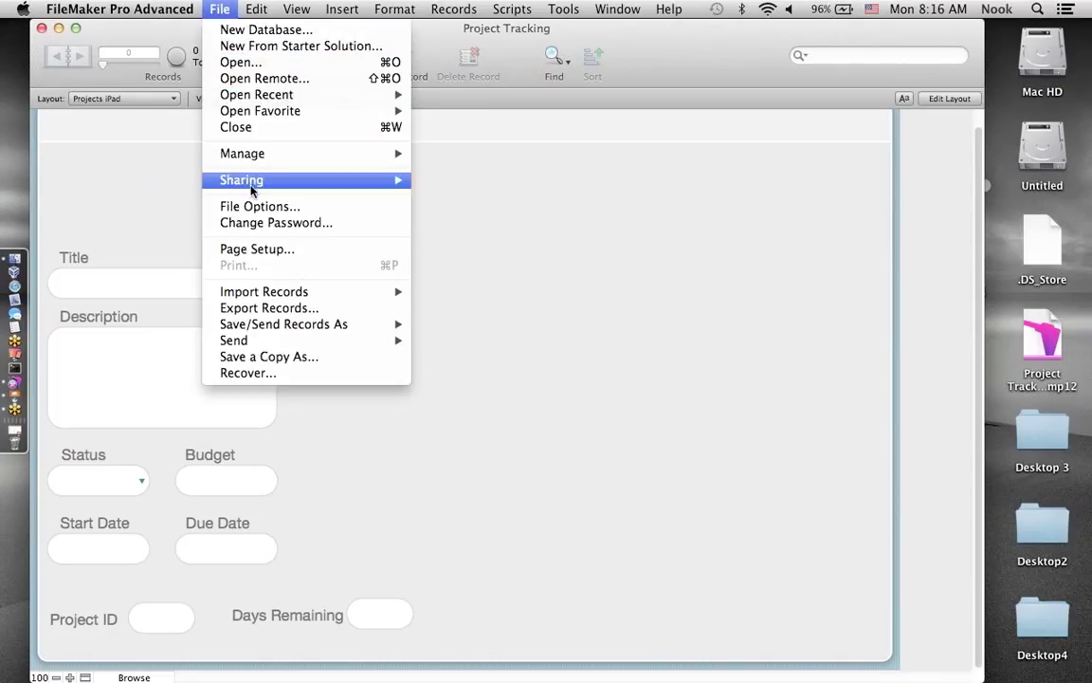
{"action": "mouse_move", "coordinate": [251, 180]}
{"action": "left_click", "coordinate": [403, 179]}
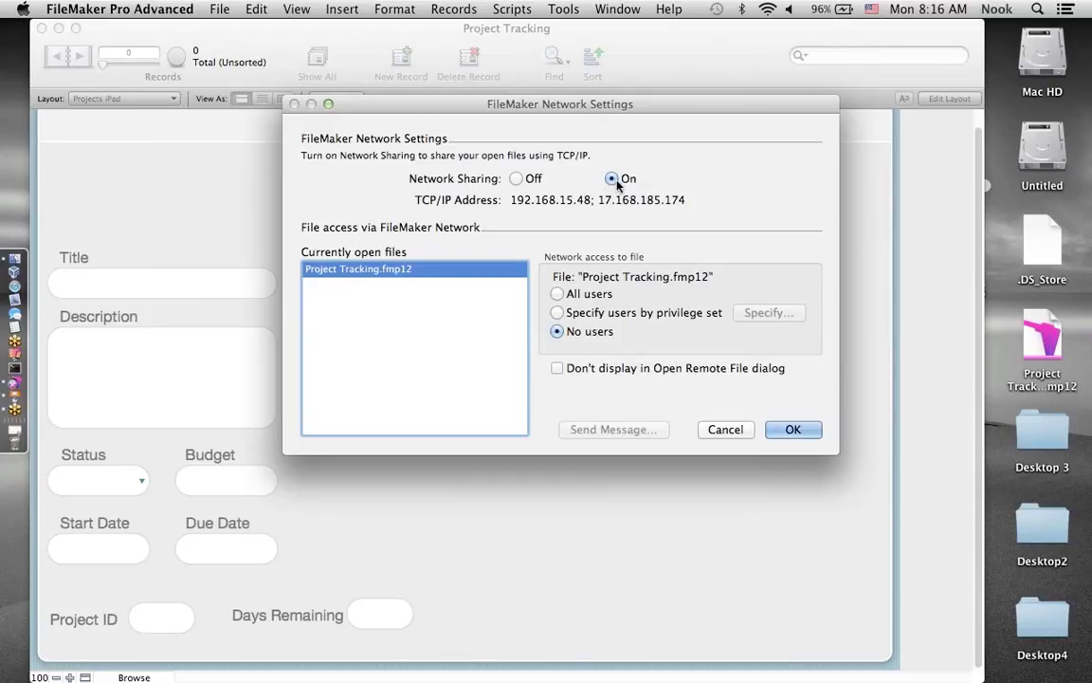
{"action": "left_click", "coordinate": [557, 294]}
{"action": "left_click", "coordinate": [793, 430]}
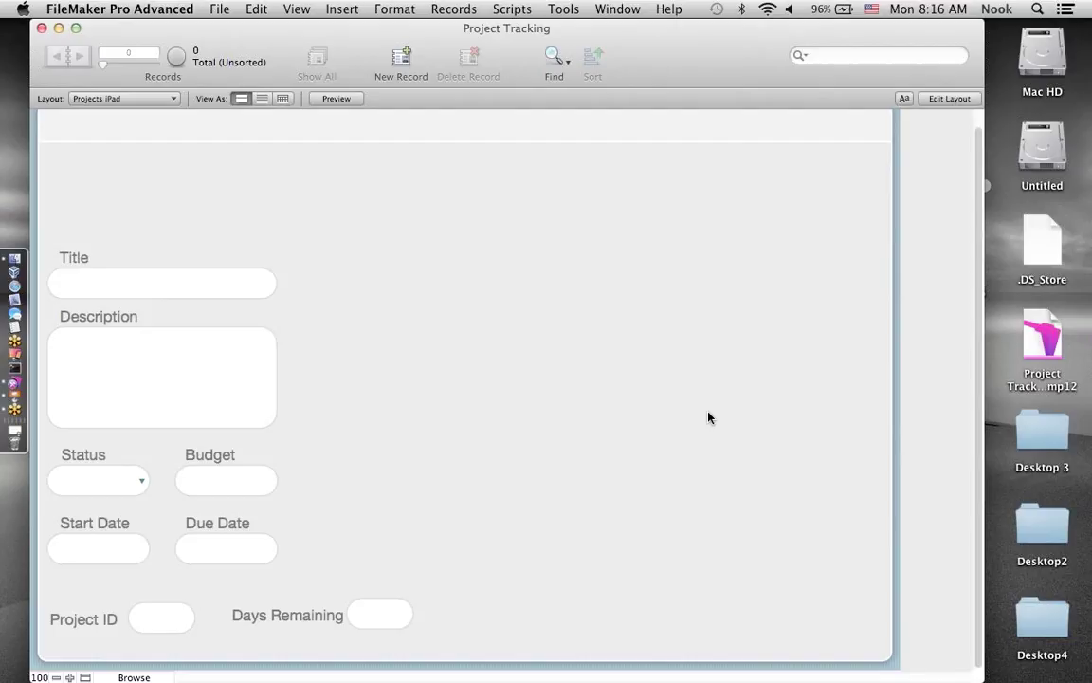
- Switch to Reflector, open the shared Project Tracking file from its local network host in FileMaker Go and show the Projects iPad layout
{"action": "left_click", "coordinate": [14, 353]}
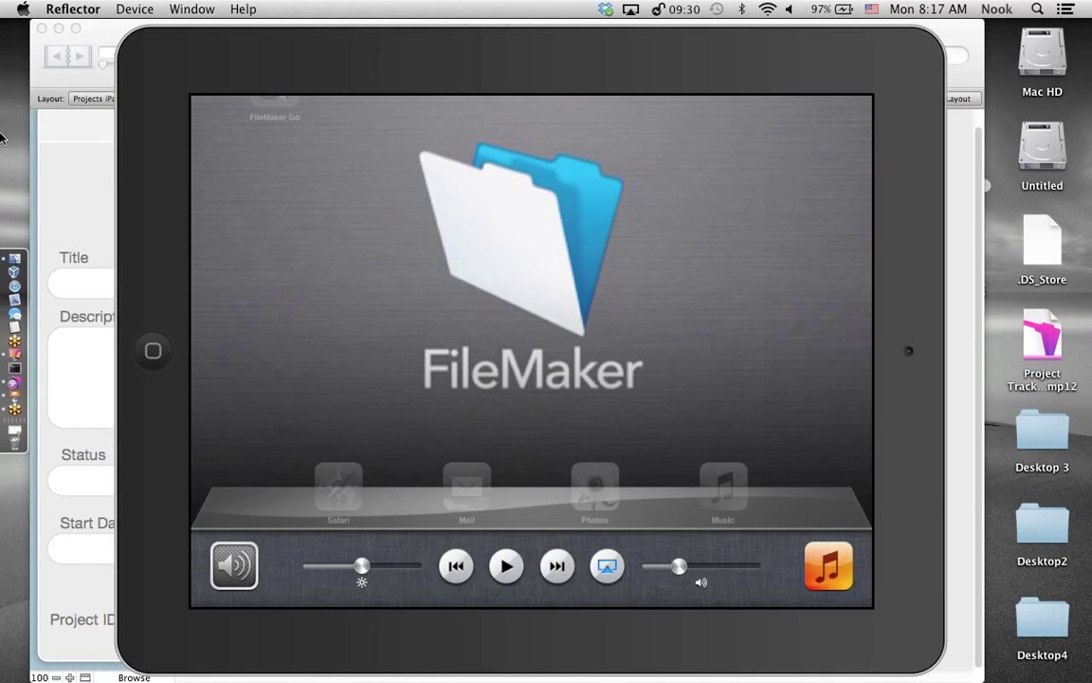
{"action": "left_click_drag", "start_coordinate": [296, 46], "coordinate": [449, 47]}
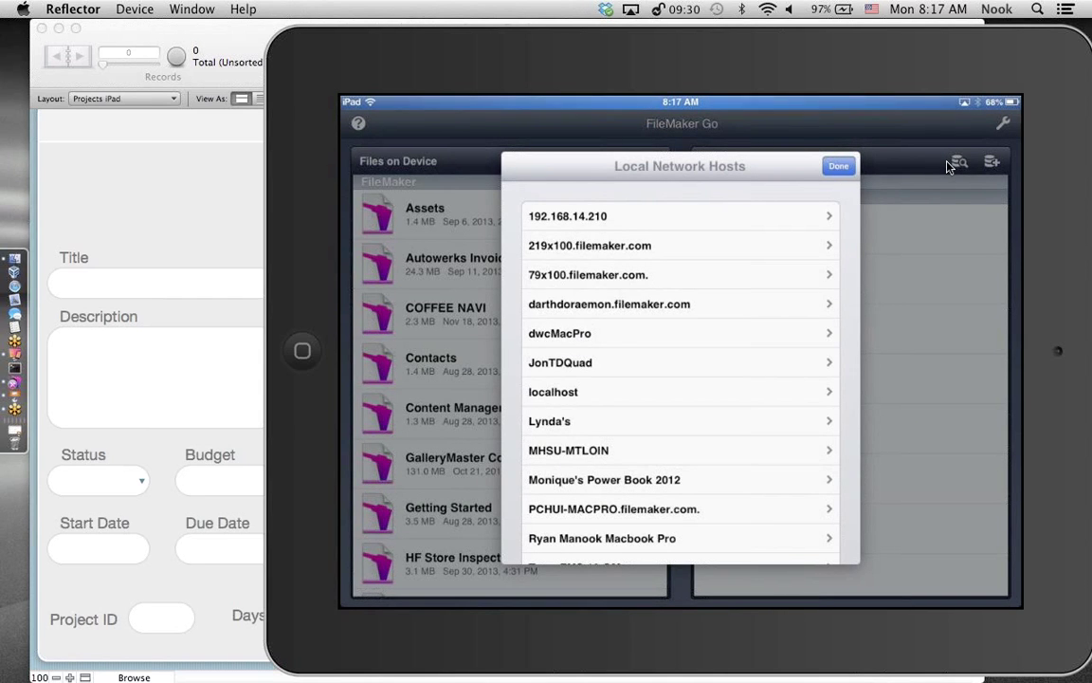
{"action": "scroll", "coordinate": [680, 379], "scroll_direction": "down", "scroll_amount": 3}
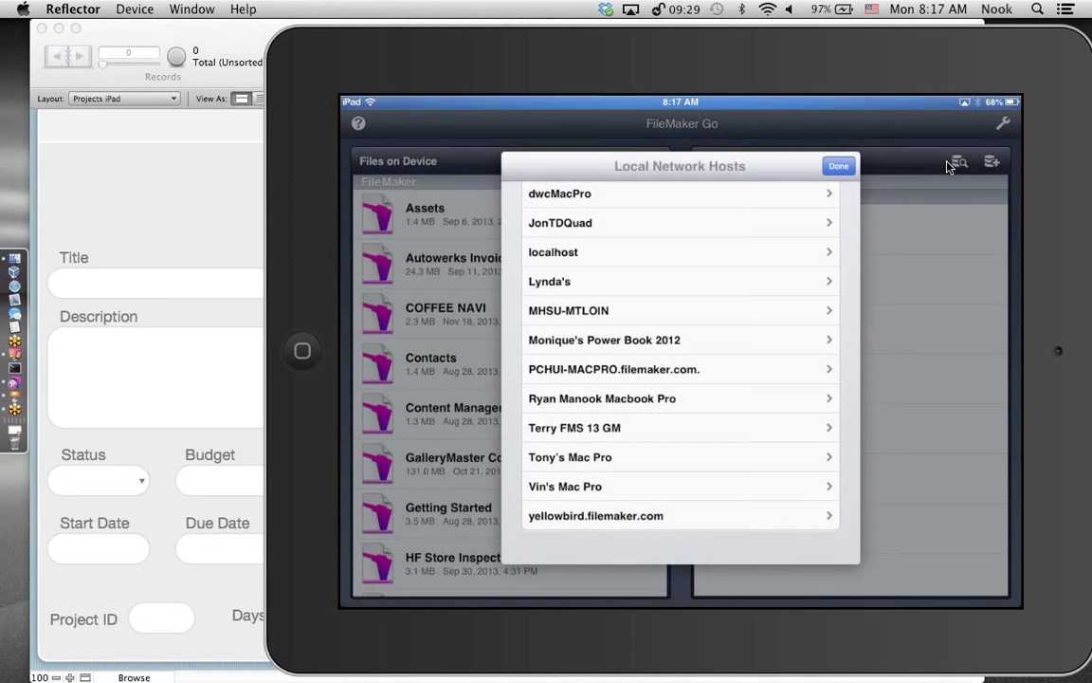
{"action": "left_click", "coordinate": [602, 398]}
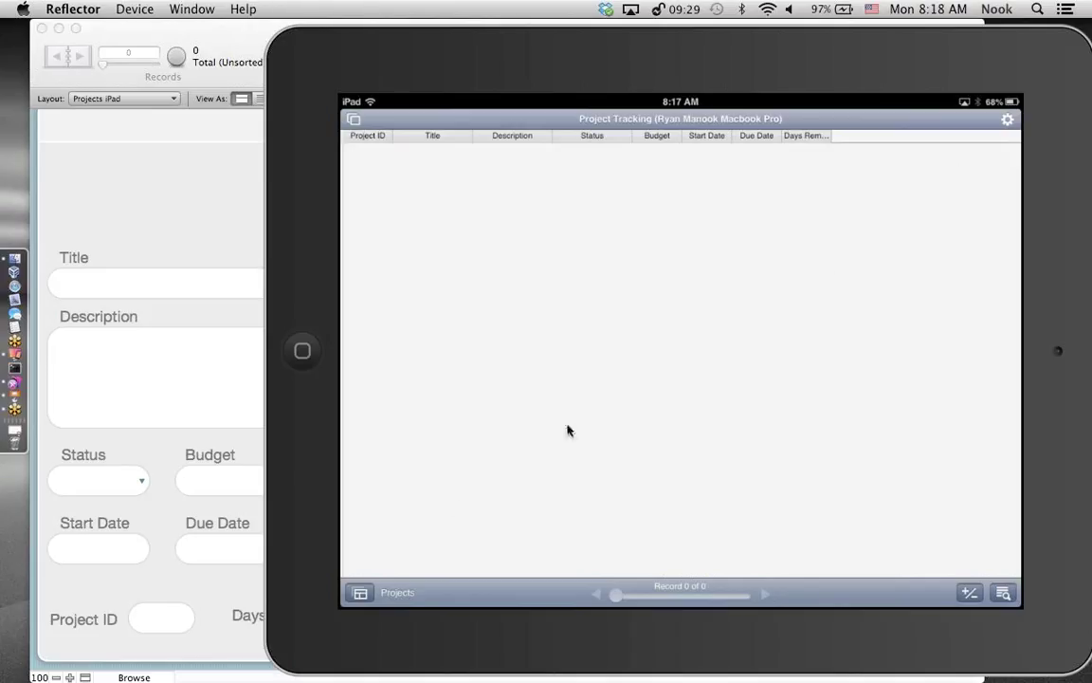
{"action": "left_click", "coordinate": [389, 601]}
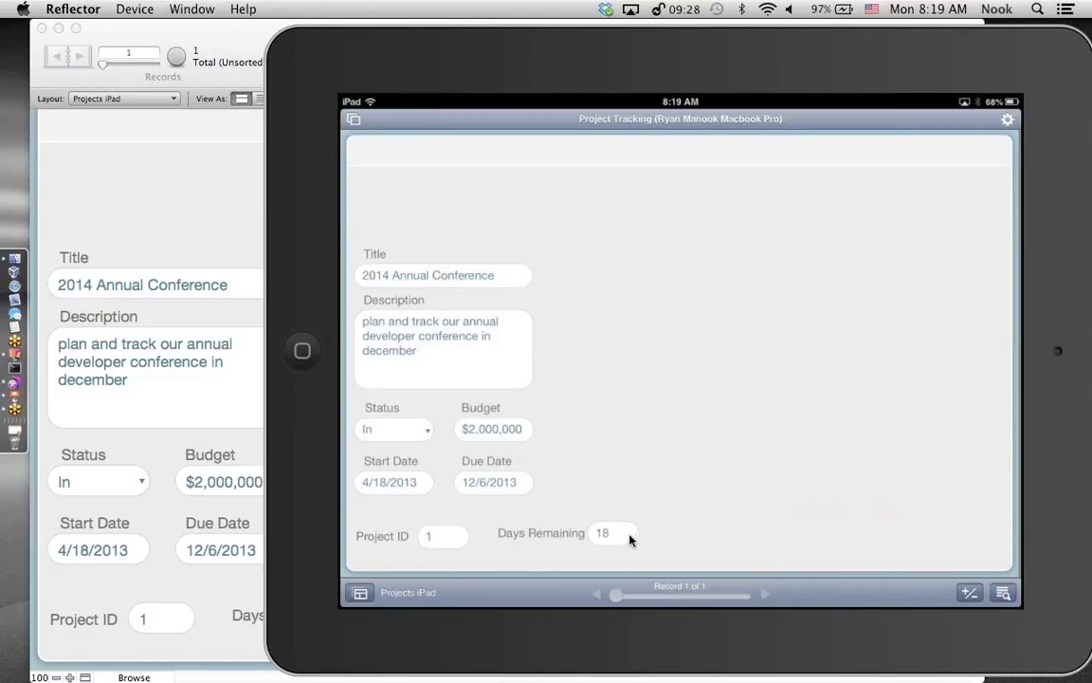
- Switch back to FileMaker Pro and slightly widen the Status, Budget, Start Date and Due Date fields together on the Projects iPad layout
{"action": "left_click", "coordinate": [230, 48]}
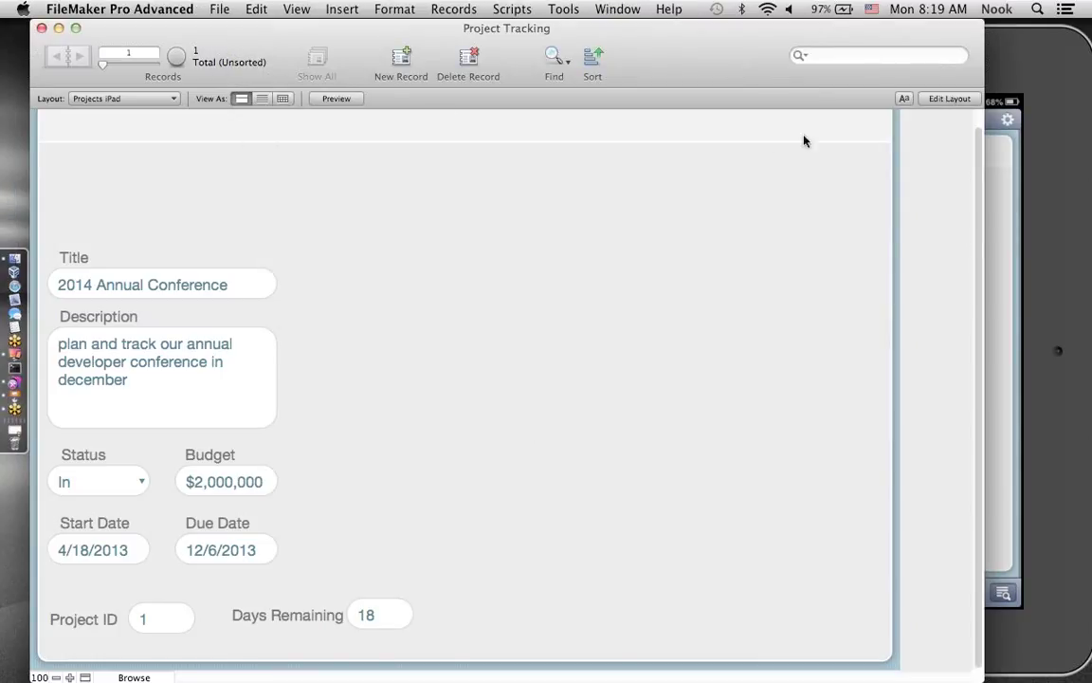
{"action": "left_click", "coordinate": [949, 99]}
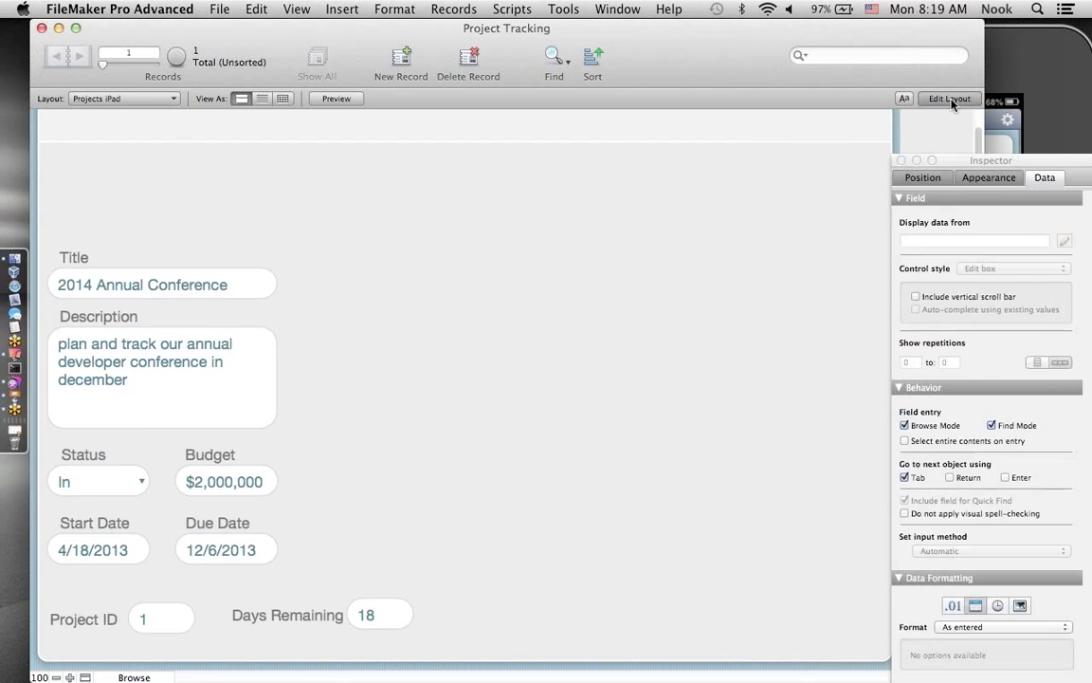
{"action": "left_click", "coordinate": [159, 482]}
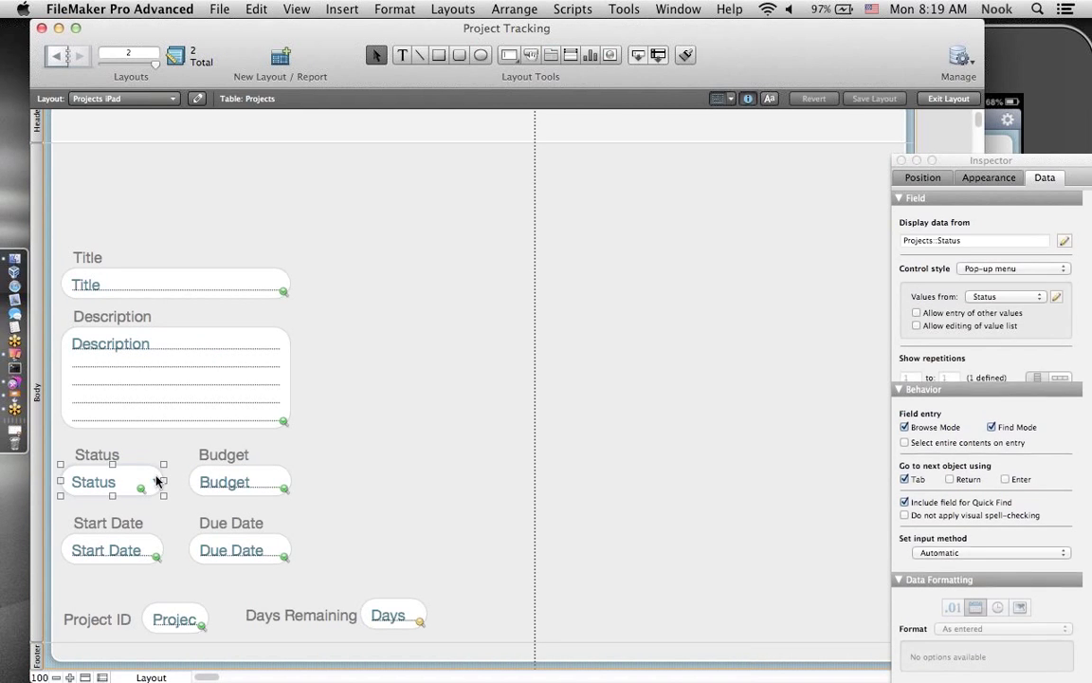
{"action": "left_click", "coordinate": [145, 554], "text": "shift"}
{"action": "left_click", "coordinate": [224, 554], "text": "shift"}
{"action": "left_click", "coordinate": [239, 483], "text": "shift"}
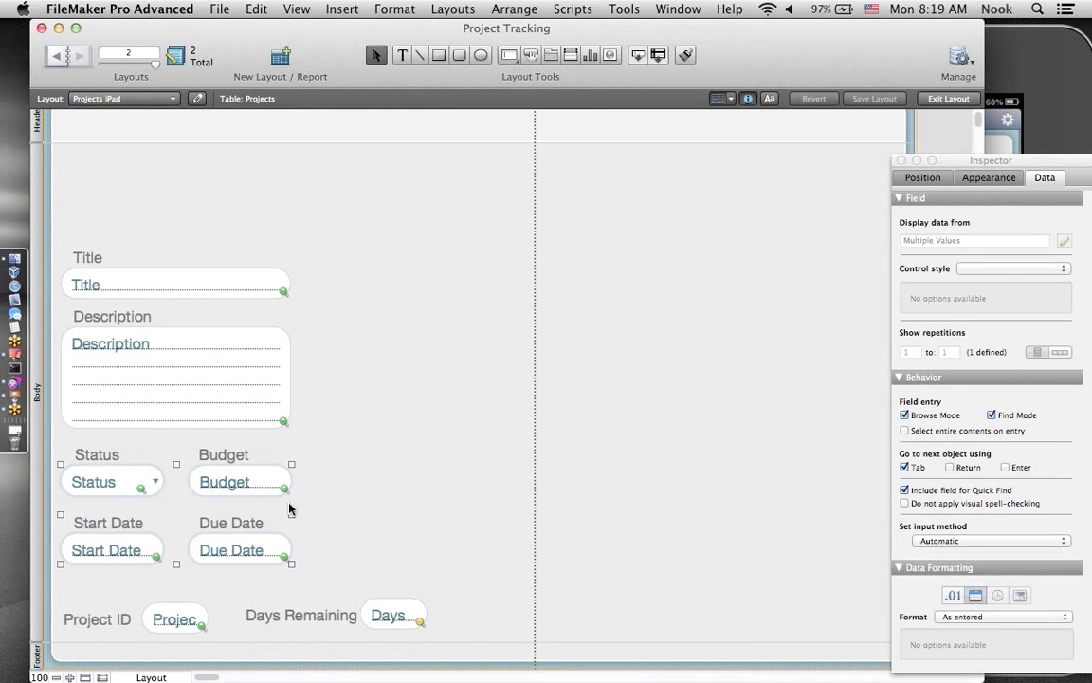
{"action": "left_click", "coordinate": [236, 487], "text": "shift"}
{"action": "left_click", "coordinate": [126, 493], "text": "shift"}
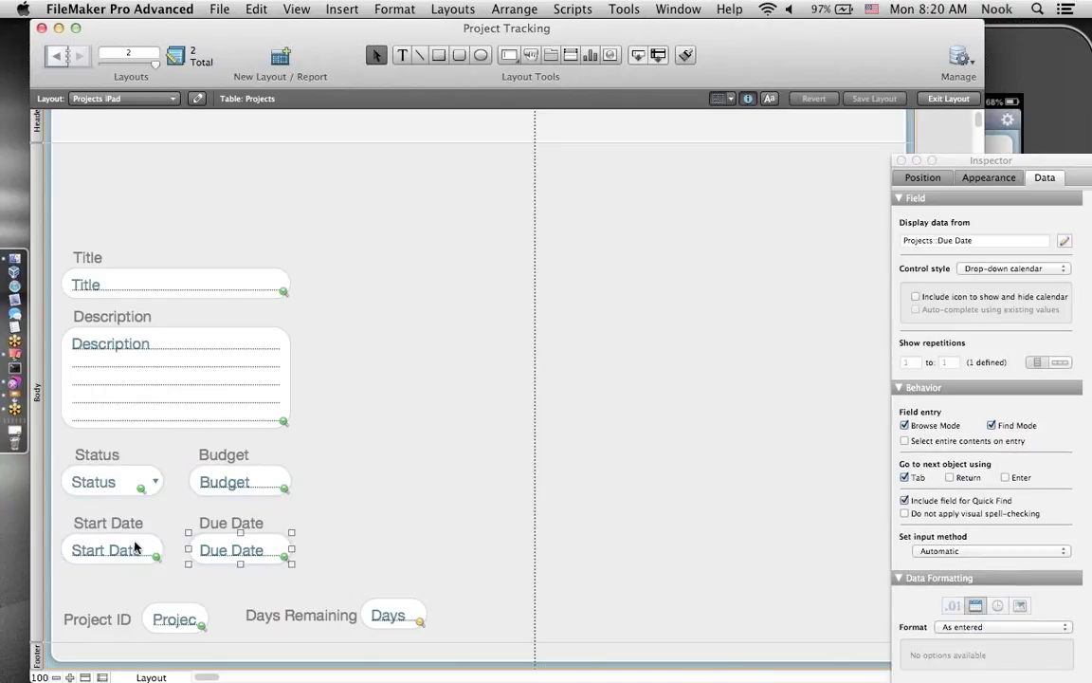
{"action": "left_click", "coordinate": [142, 481], "text": "shift"}
{"action": "left_click", "coordinate": [237, 483], "text": "shift"}
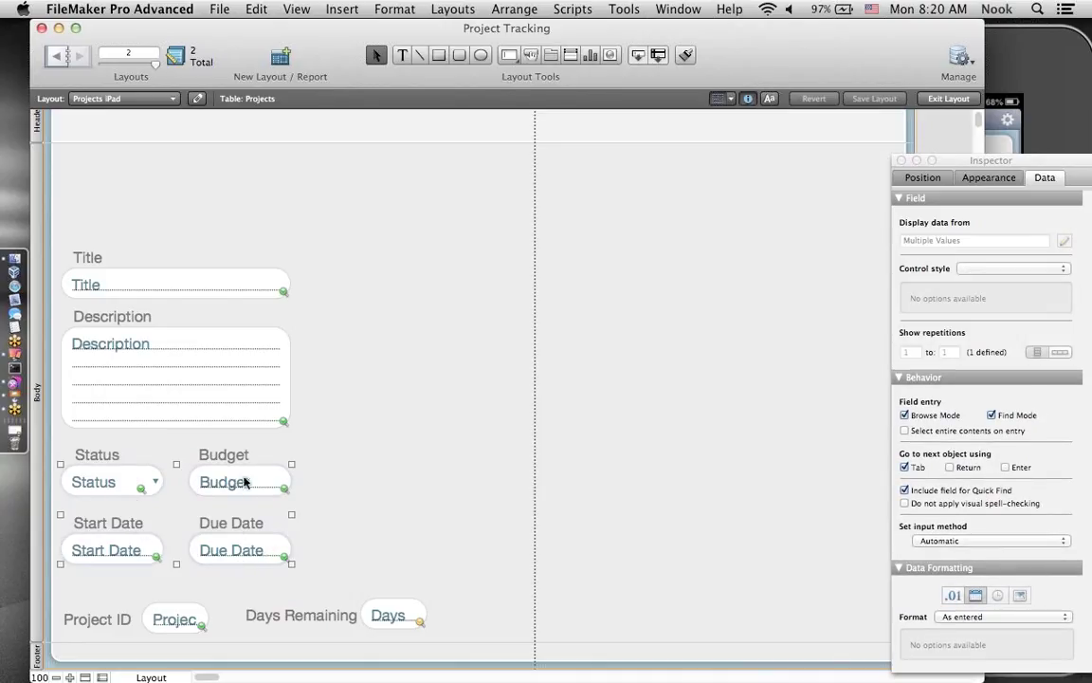
{"action": "left_click_drag", "start_coordinate": [291, 514], "coordinate": [315, 514]}
- Widen the Title and Description fields to align with the Budget field's right edge and check the layout in Browse mode
{"action": "left_click", "coordinate": [249, 375]}
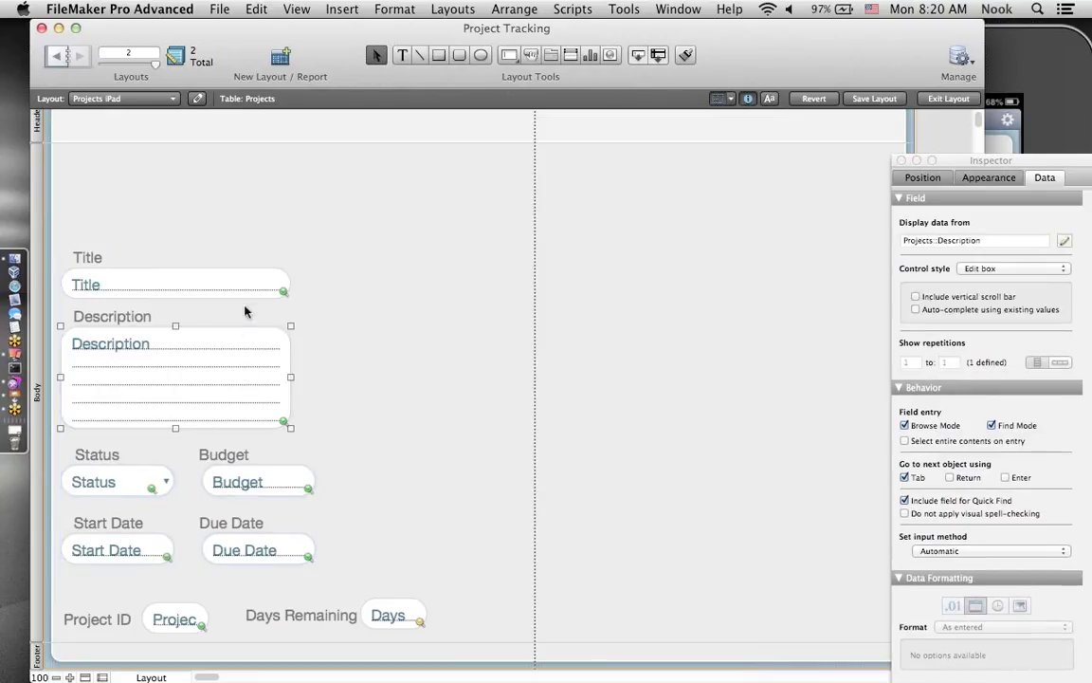
{"action": "left_click", "coordinate": [251, 292], "text": "shift"}
{"action": "left_click_drag", "start_coordinate": [291, 348], "coordinate": [314, 351]}
{"action": "left_click", "coordinate": [373, 363]}
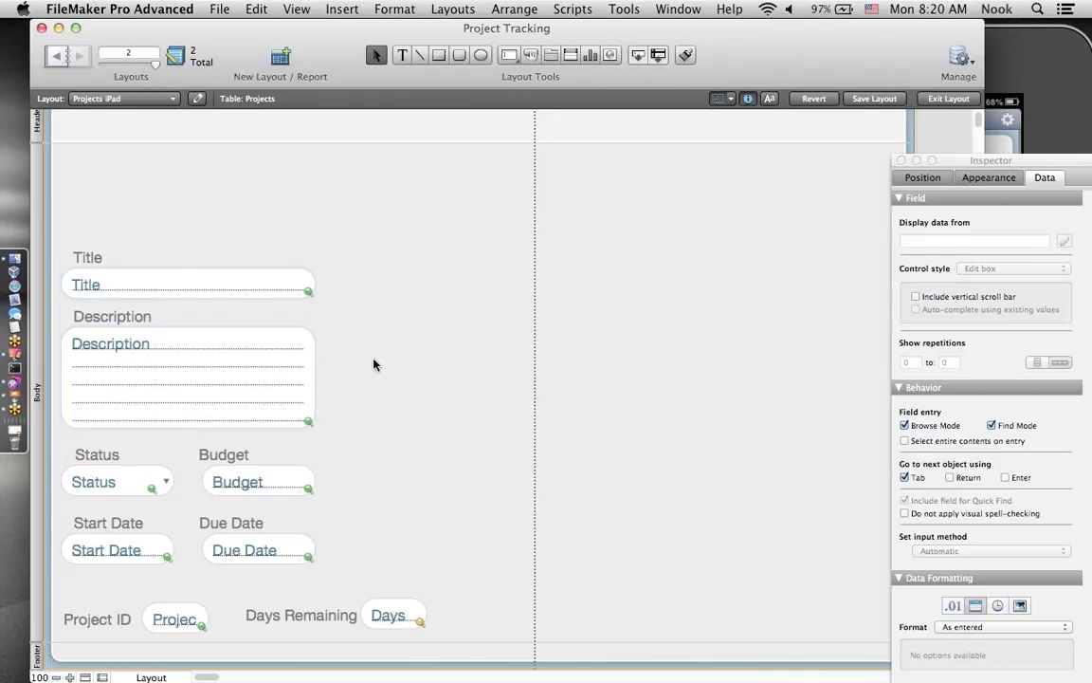
{"action": "left_click", "coordinate": [934, 100]}
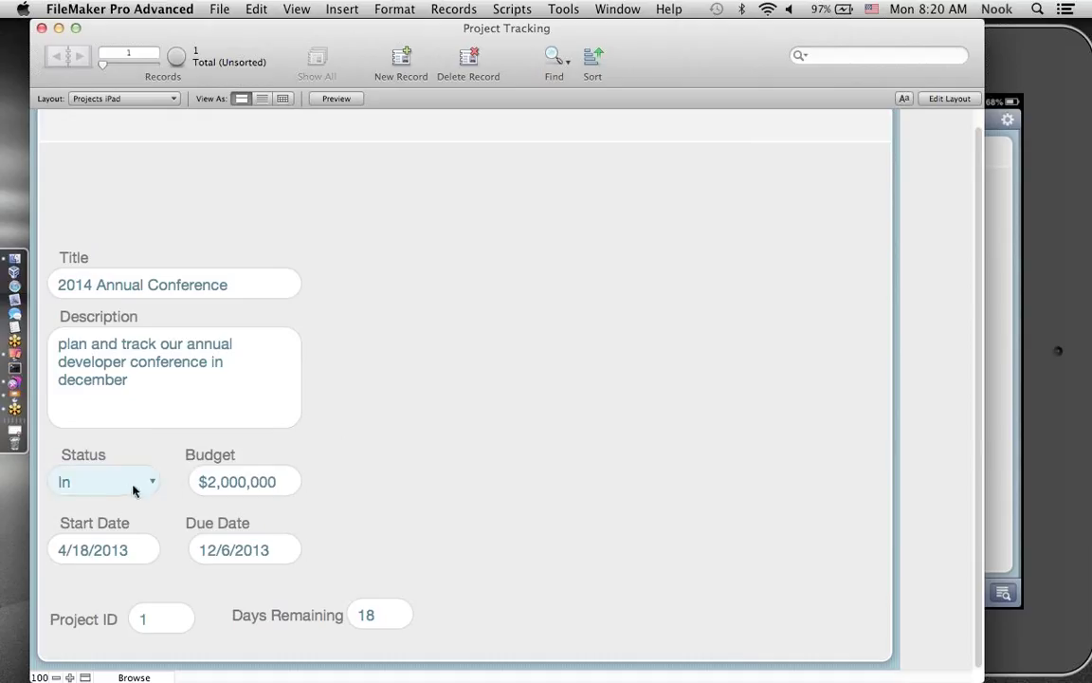
{"action": "key", "text": "super+l"}
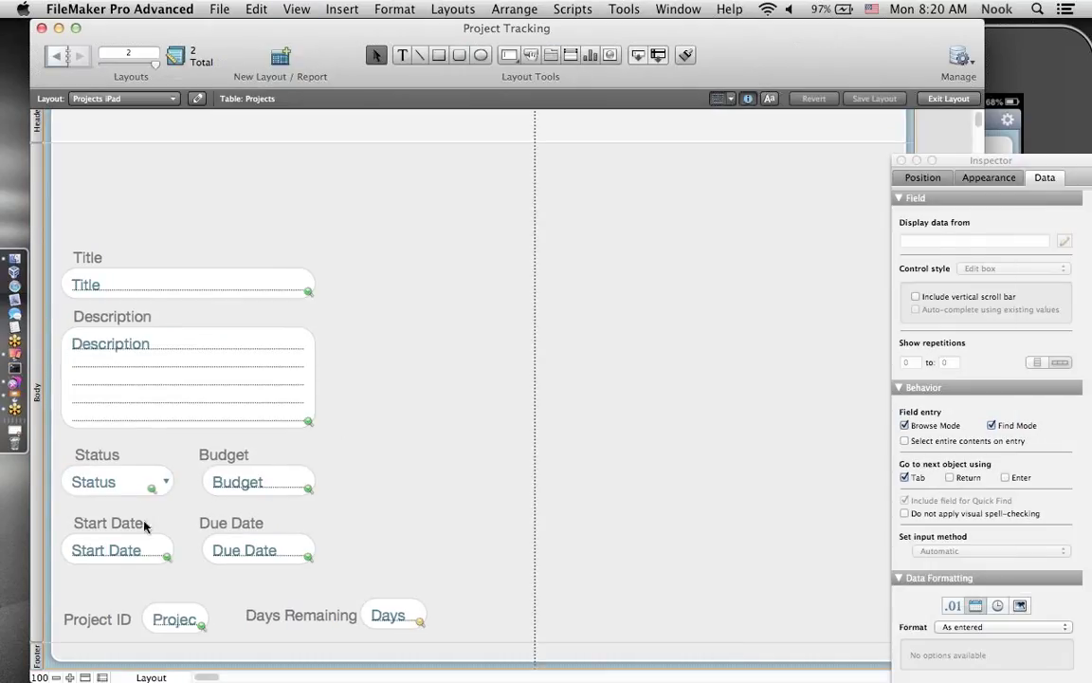
- Widen the Status, Start Date, Budget and Due Date fields further as a group
{"action": "left_click", "coordinate": [129, 551]}
{"action": "left_click_drag", "start_coordinate": [251, 547], "coordinate": [231, 490]}
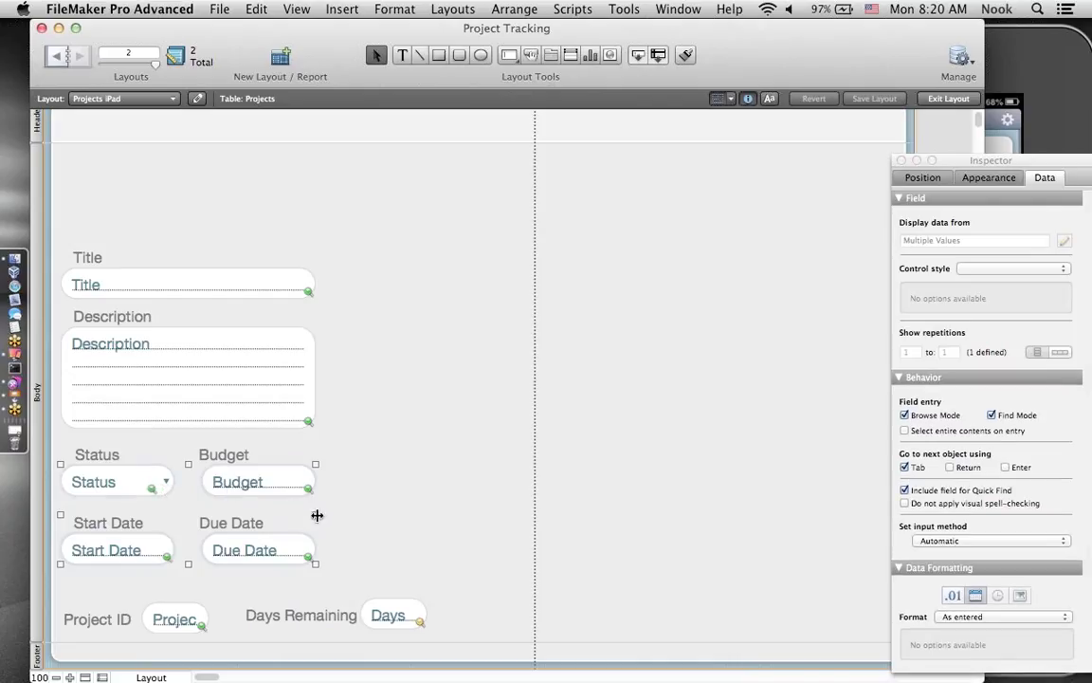
{"action": "left_click_drag", "start_coordinate": [316, 514], "coordinate": [351, 520]}
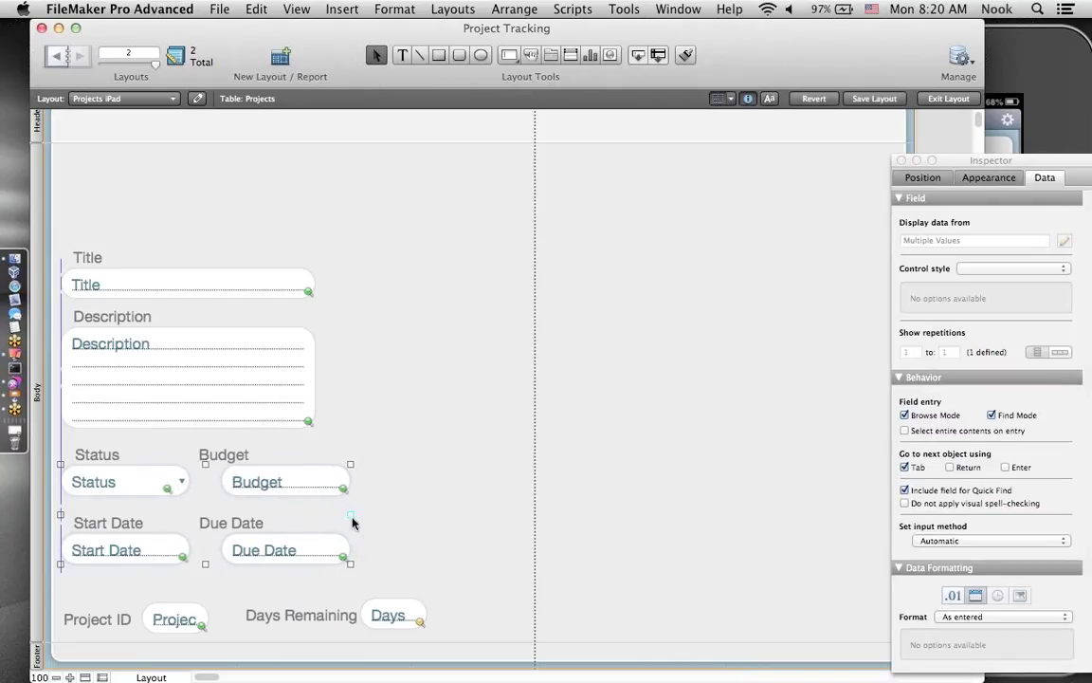
- Extend the Description and Title fields to the right edge of the widened Budget and Due Date fields and save the layout
{"action": "left_click", "coordinate": [268, 371]}
{"action": "left_click_drag", "start_coordinate": [314, 374], "coordinate": [350, 376]}
{"action": "left_click", "coordinate": [267, 280]}
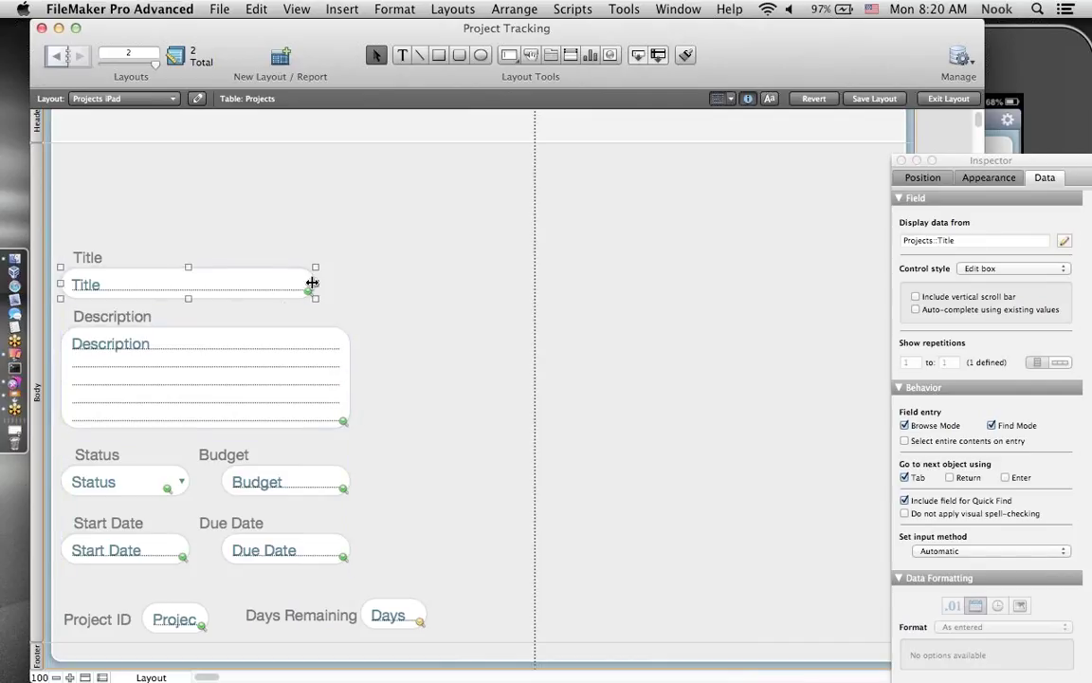
{"action": "left_click_drag", "start_coordinate": [316, 282], "coordinate": [347, 283]}
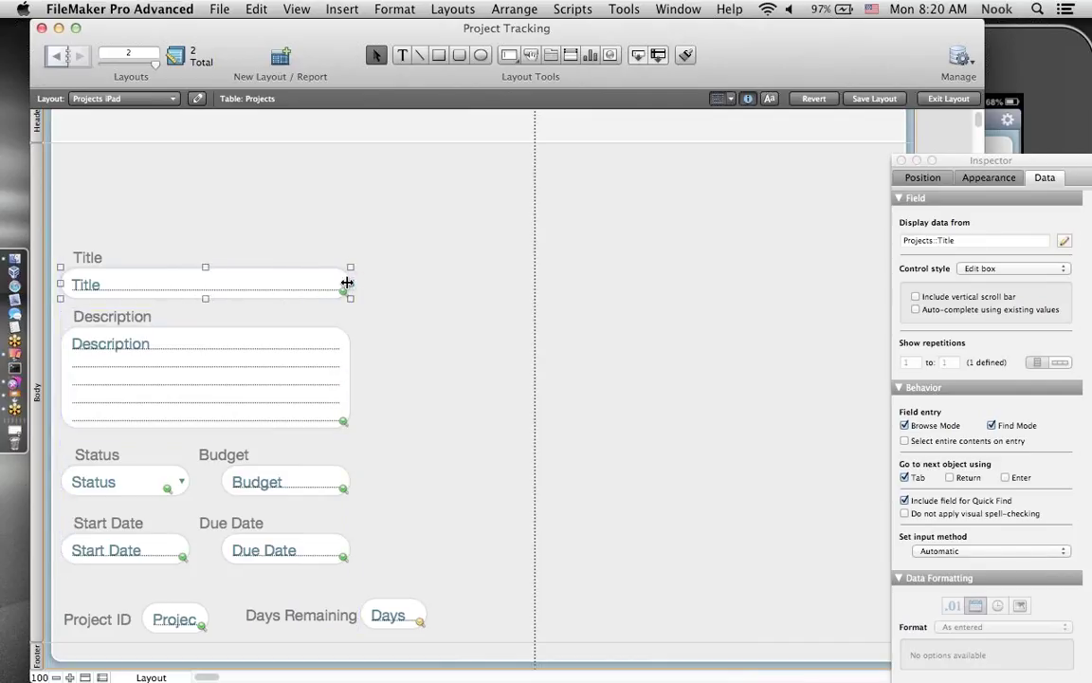
{"action": "left_click", "coordinate": [505, 282]}
{"action": "left_click", "coordinate": [871, 99]}
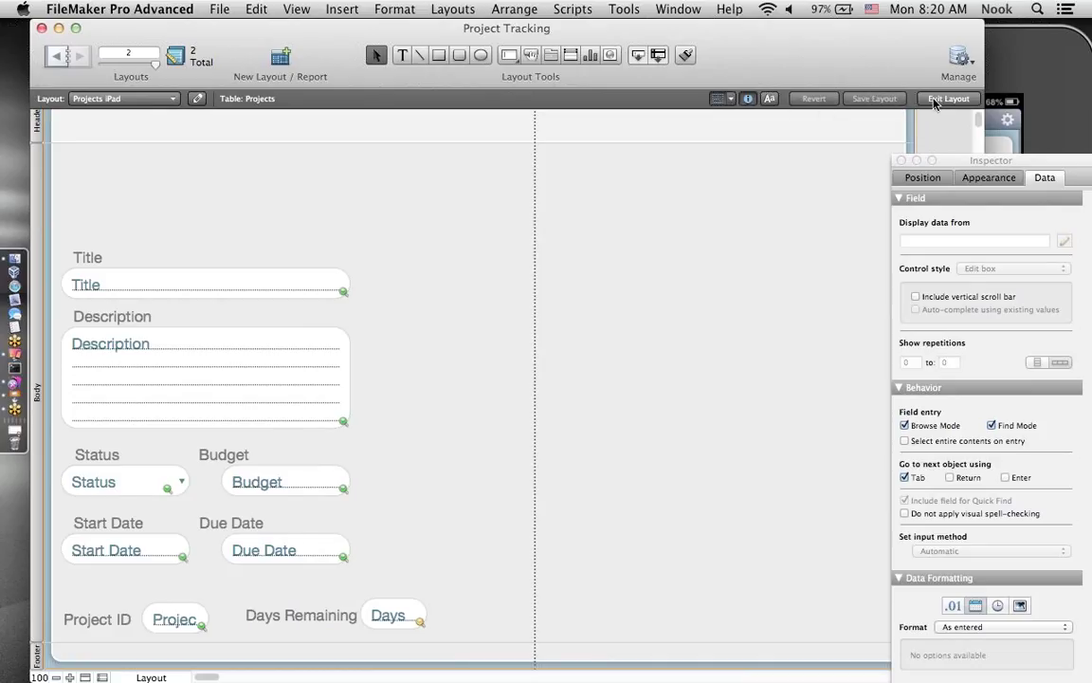
- Compare the Projects iPad layout in Browse mode with the mirrored iPad in Reflector, resizing the database window to view both
{"action": "left_click", "coordinate": [949, 99]}
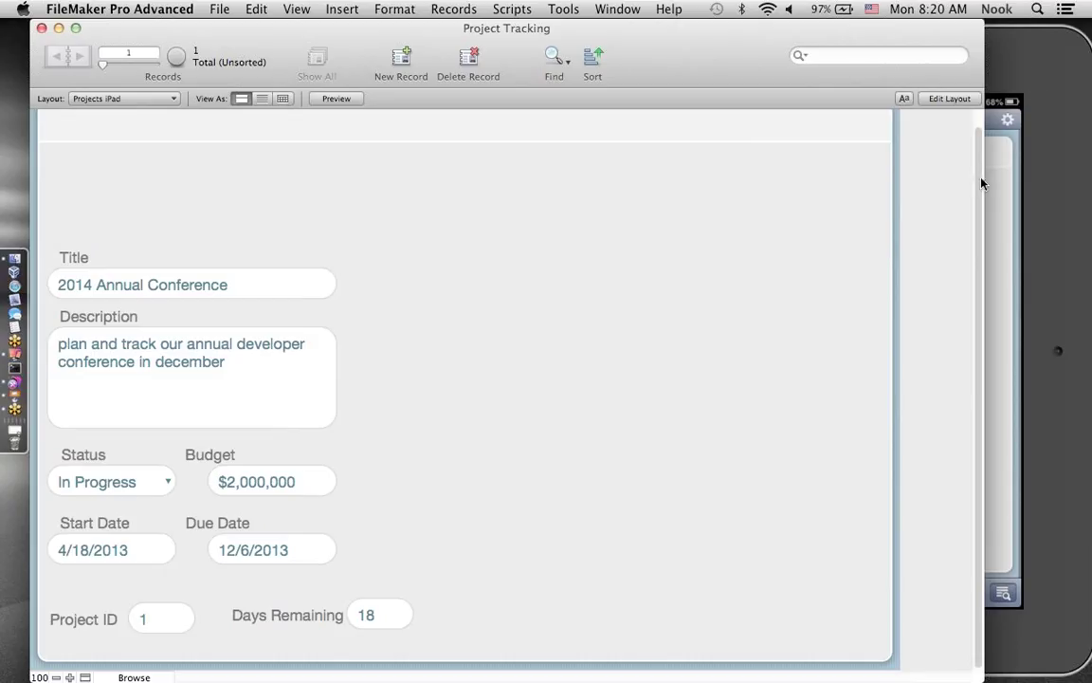
{"action": "left_click_drag", "start_coordinate": [984, 180], "coordinate": [444, 182]}
{"action": "left_click_drag", "start_coordinate": [582, 62], "coordinate": [727, 44]}
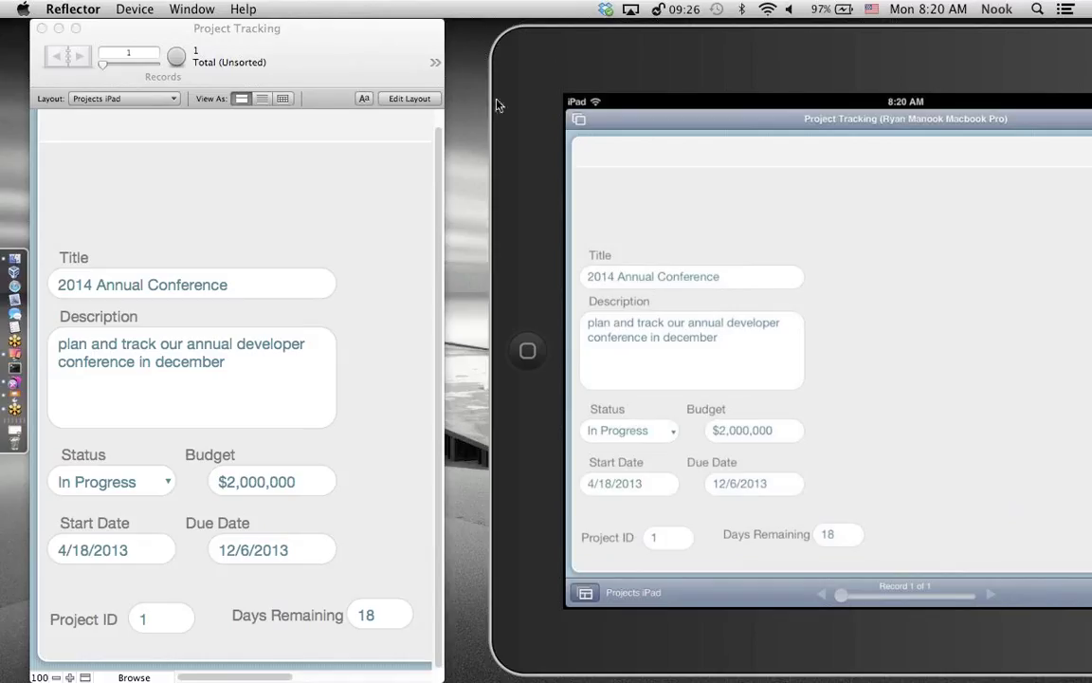
{"action": "left_click", "coordinate": [408, 198]}
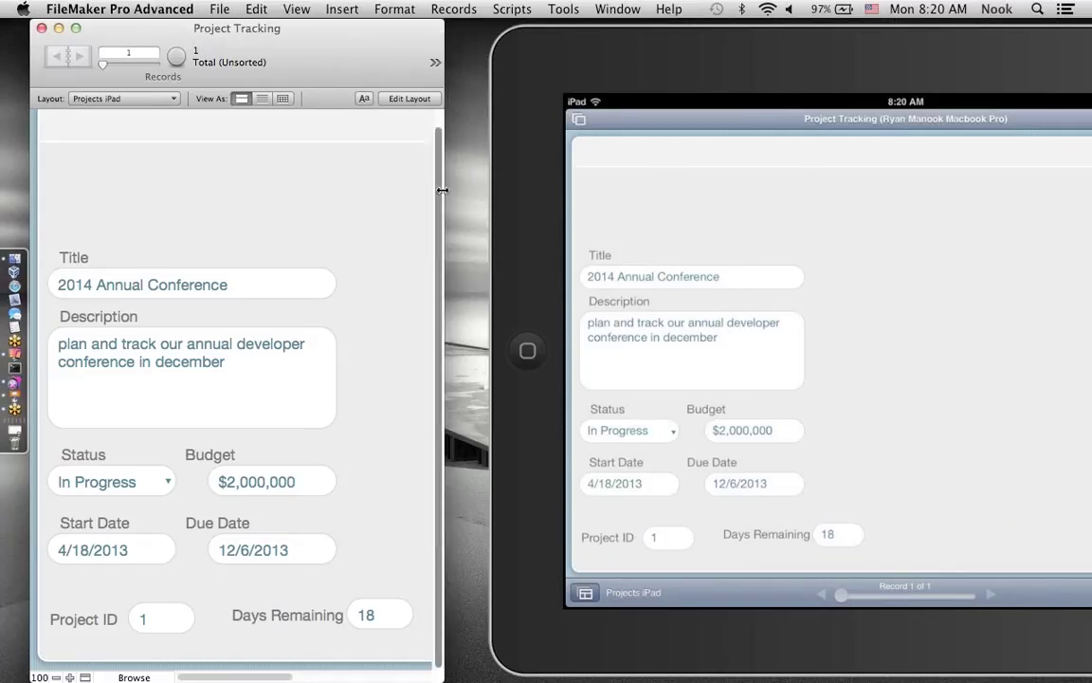
{"action": "left_click_drag", "start_coordinate": [444, 189], "coordinate": [934, 205]}
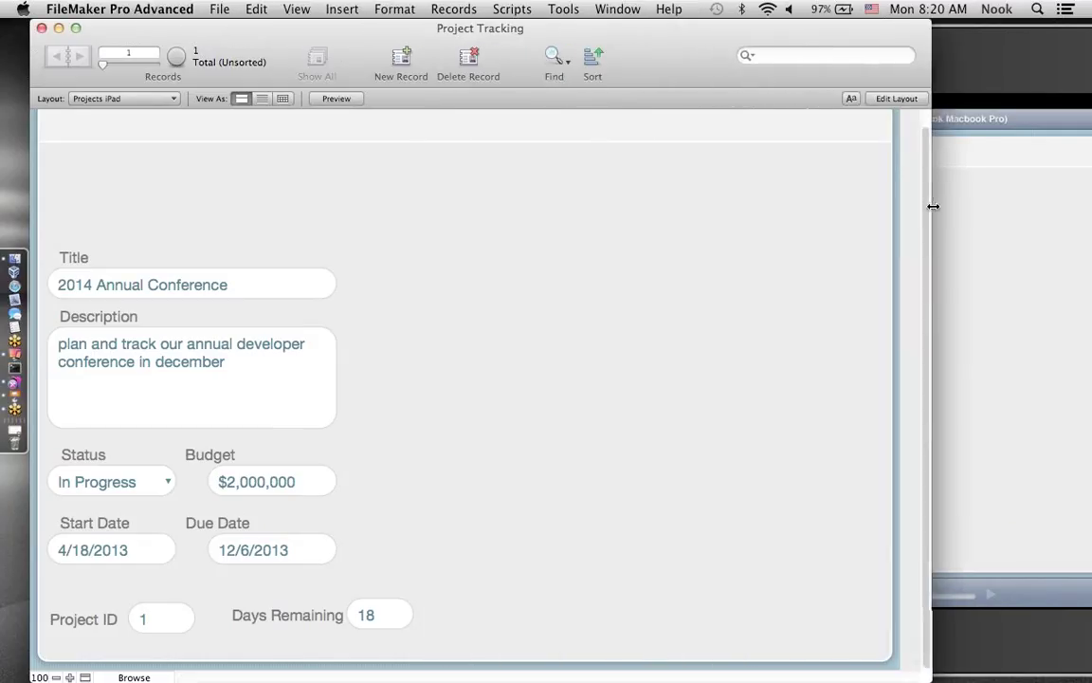
- Insert a merge field for Title on the Projects iPad layout and place it at the upper left of the body
{"action": "left_click", "coordinate": [896, 98]}
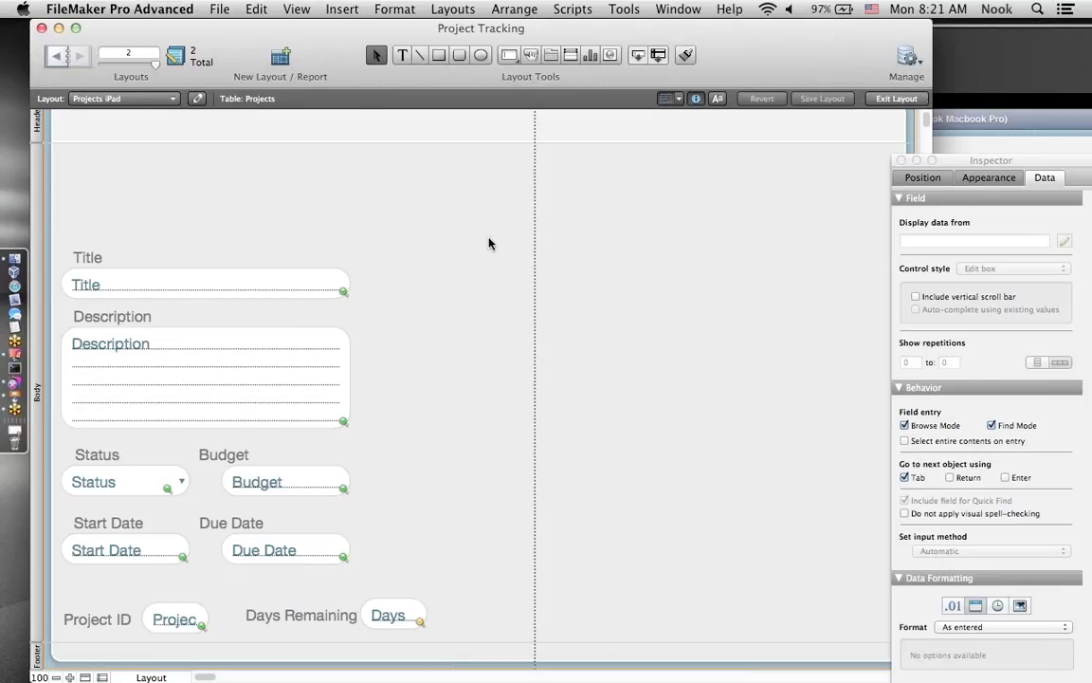
{"action": "left_click", "coordinate": [341, 10]}
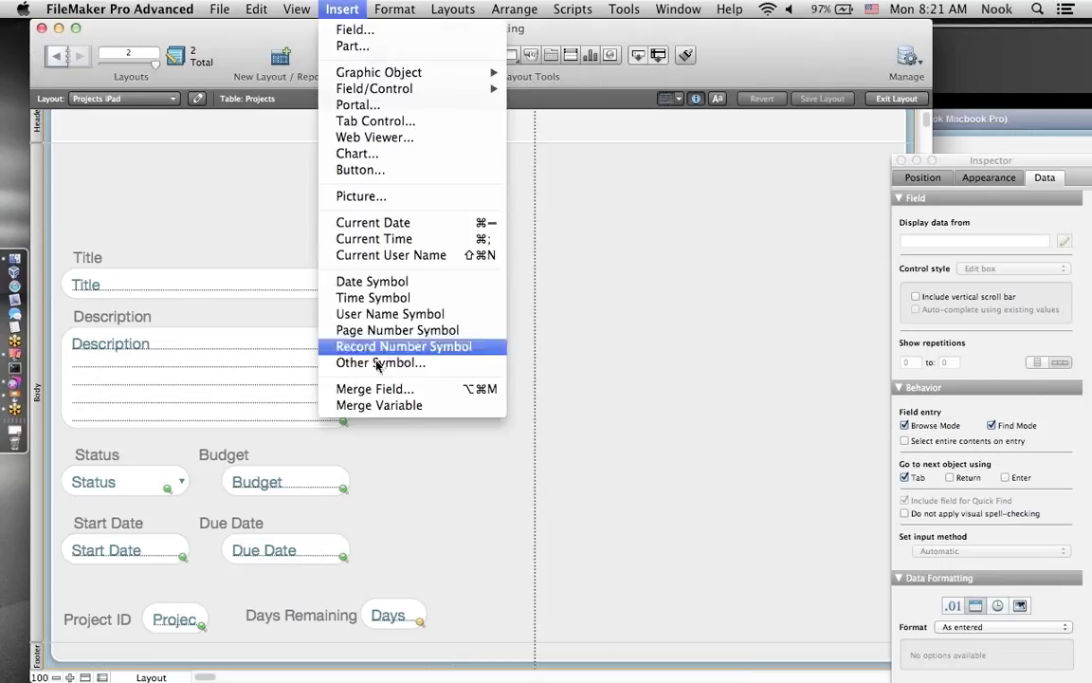
{"action": "left_click", "coordinate": [380, 390]}
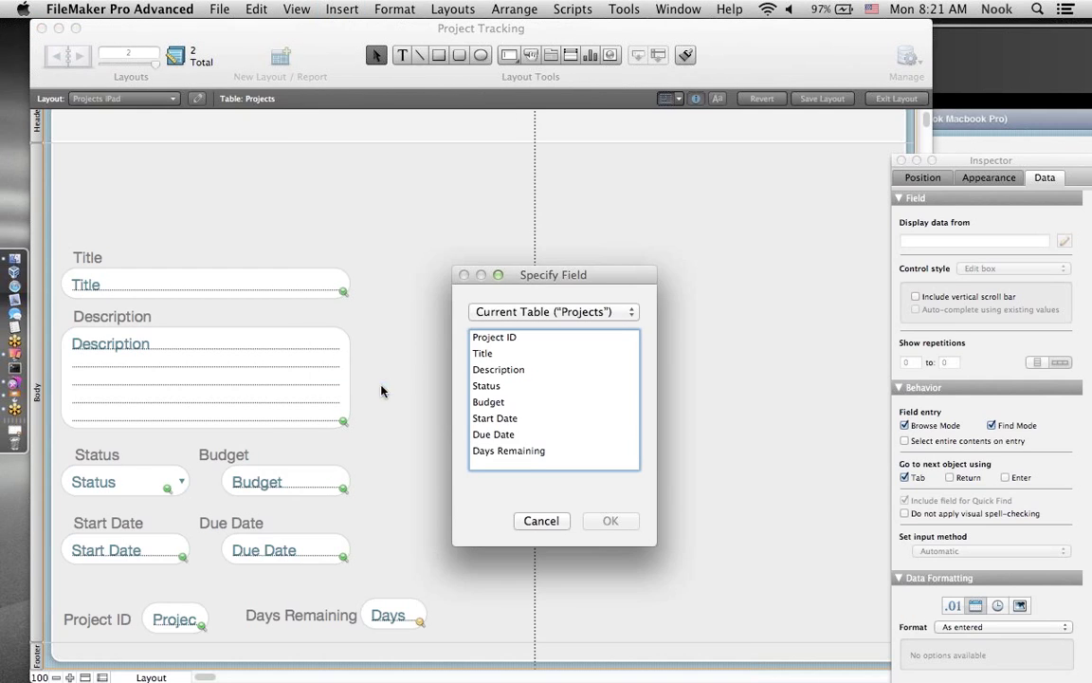
{"action": "left_click", "coordinate": [492, 356]}
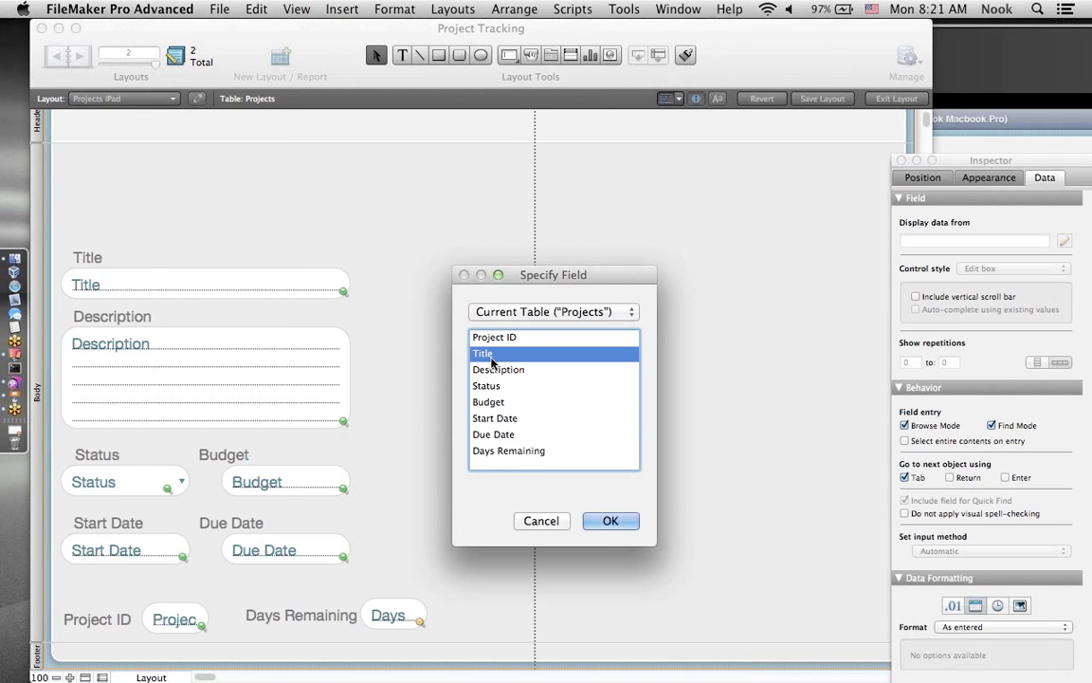
{"action": "left_click", "coordinate": [612, 520]}
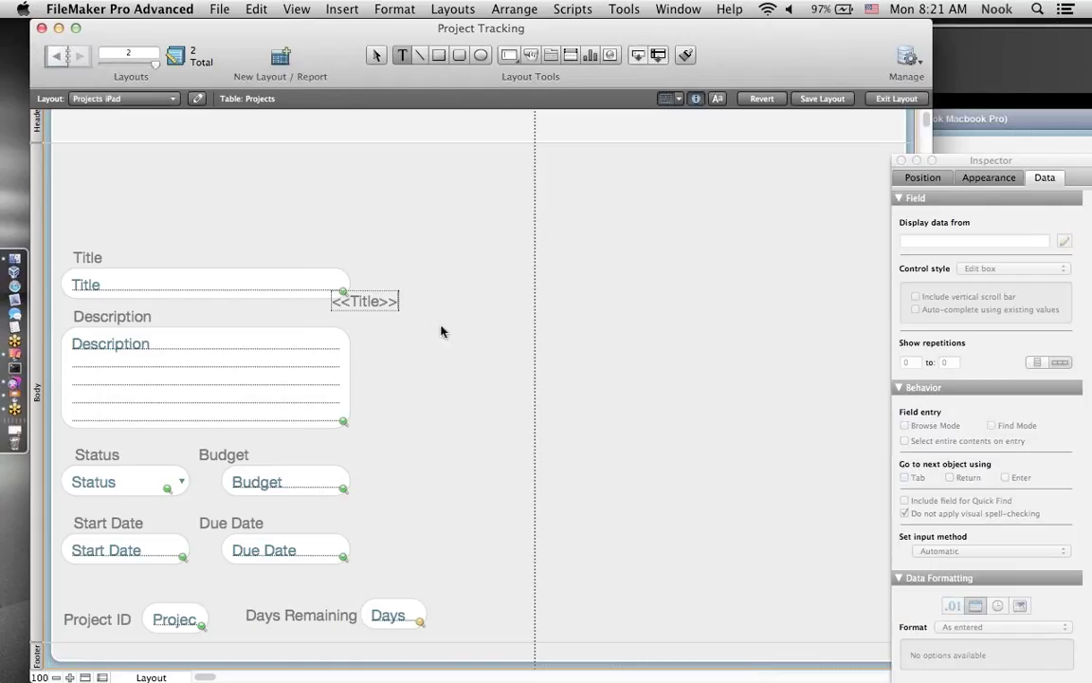
{"action": "left_click", "coordinate": [381, 307]}
{"action": "left_click_drag", "start_coordinate": [370, 301], "coordinate": [104, 166]}
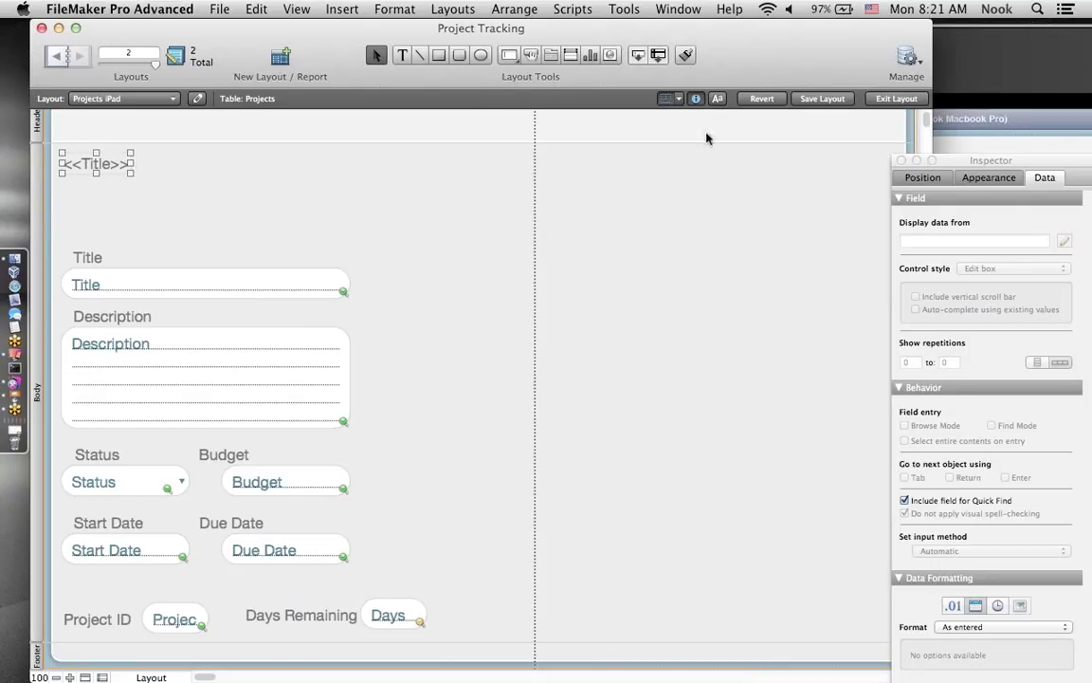
- Set the Title merge field's font size to 36 pt and extend its frame well to the right for long titles
{"action": "left_click", "coordinate": [644, 99]}
{"action": "left_click", "coordinate": [242, 118]}
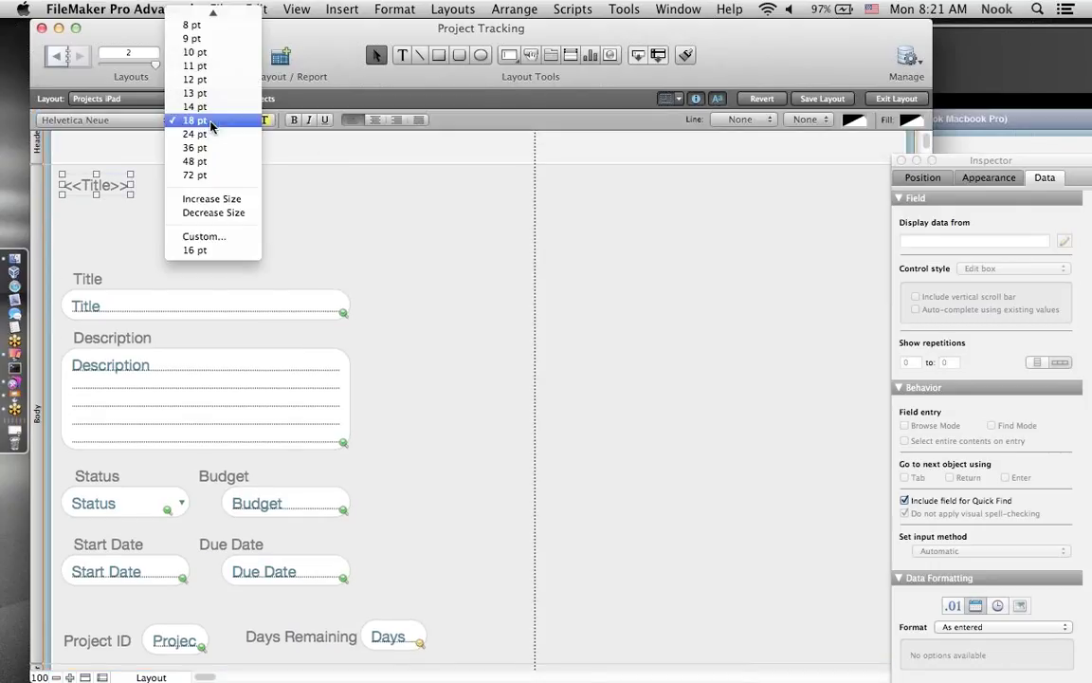
{"action": "left_click", "coordinate": [195, 148]}
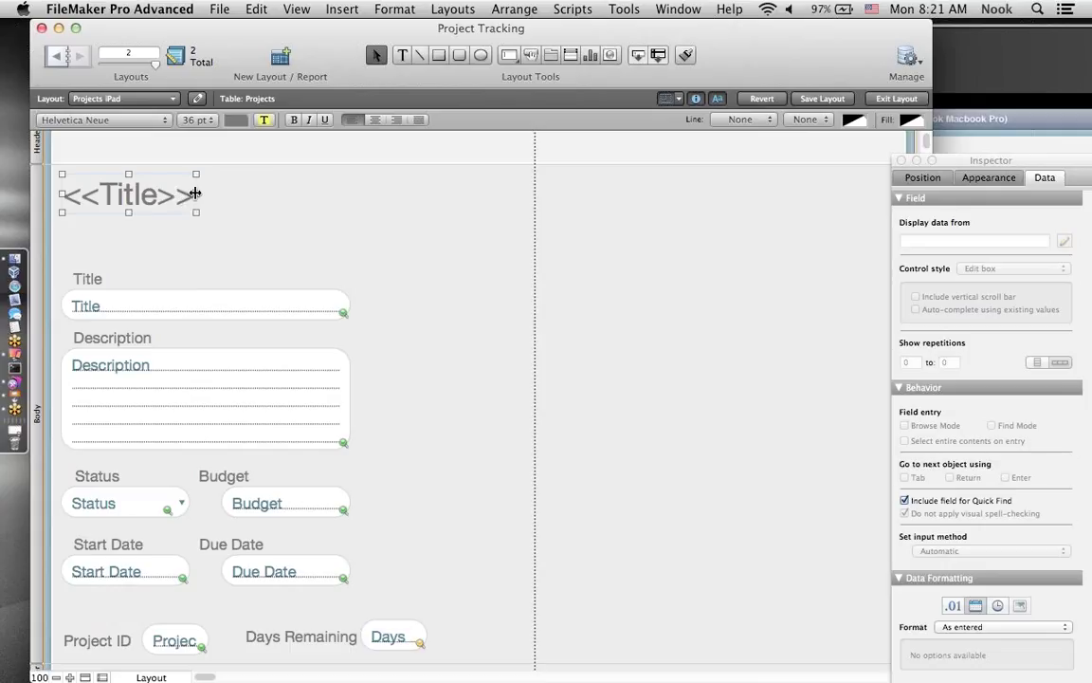
{"action": "left_click_drag", "start_coordinate": [195, 193], "coordinate": [469, 195]}
- Add a text label reading "Days remaining:" directly beneath the Title merge field
{"action": "left_click", "coordinate": [399, 59]}
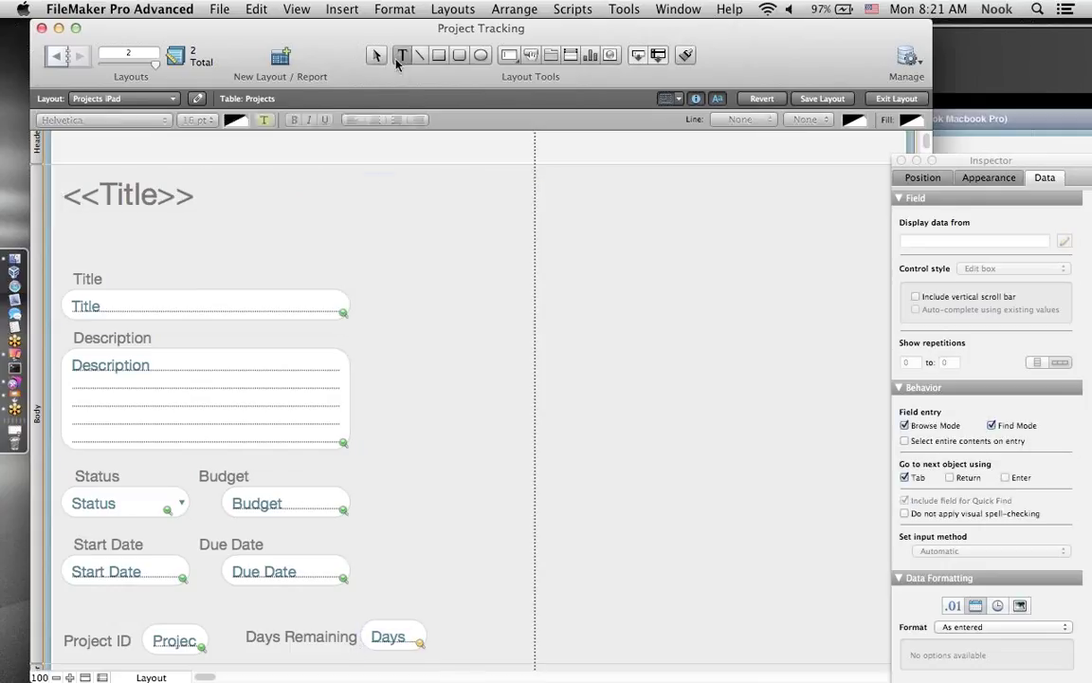
{"action": "left_click", "coordinate": [69, 232]}
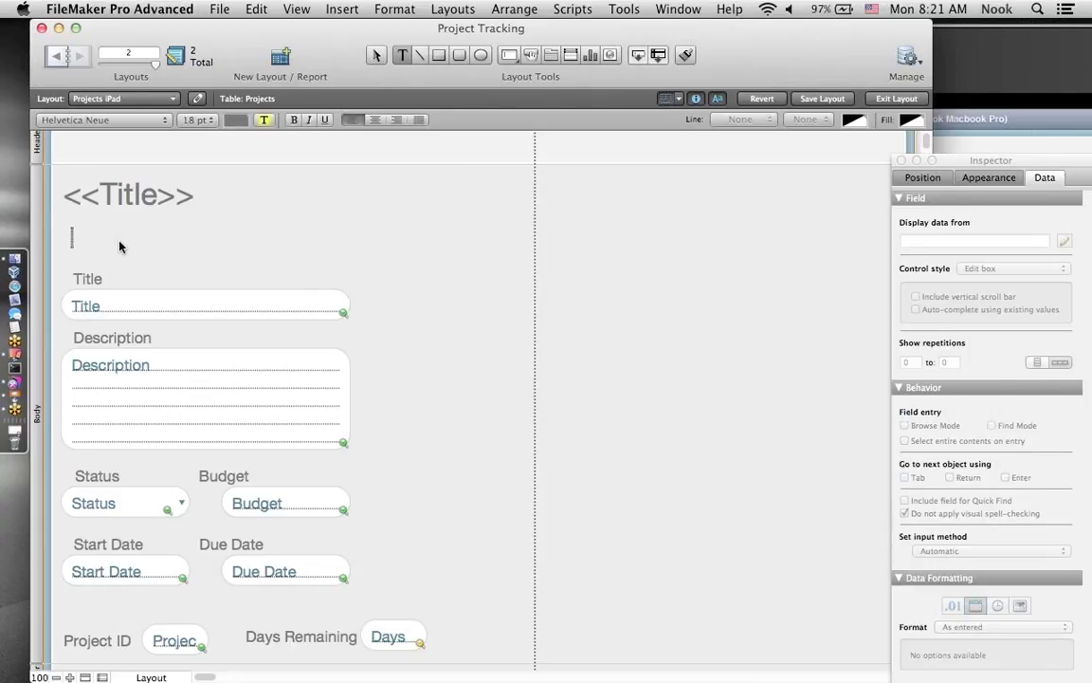
{"action": "type", "text": "Days remaining:"}
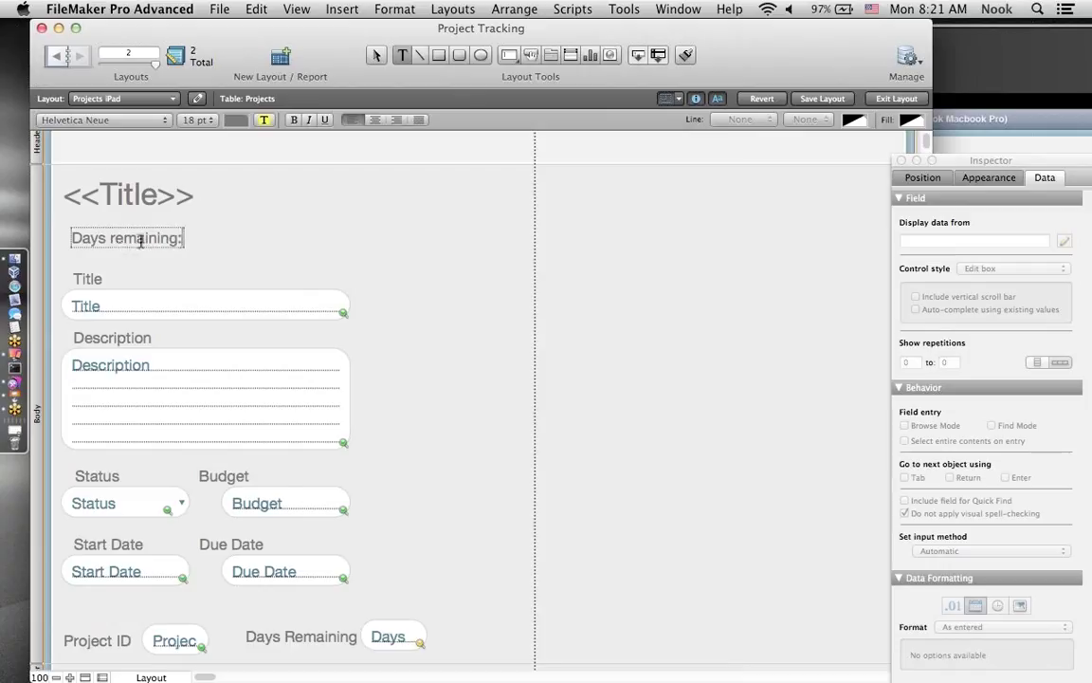
{"action": "key", "text": "Escape"}
{"action": "left_click_drag", "start_coordinate": [131, 238], "coordinate": [128, 231]}
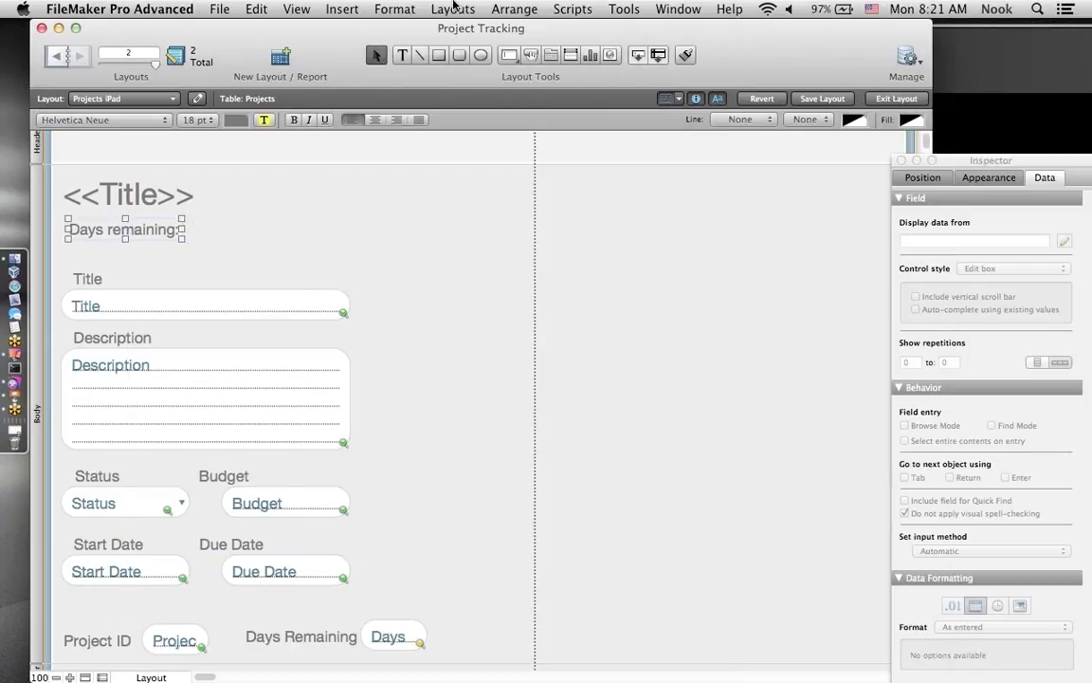
- Insert a merge field for Days Remaining and place it immediately right of the "Days remaining:" label
{"action": "left_click", "coordinate": [343, 8]}
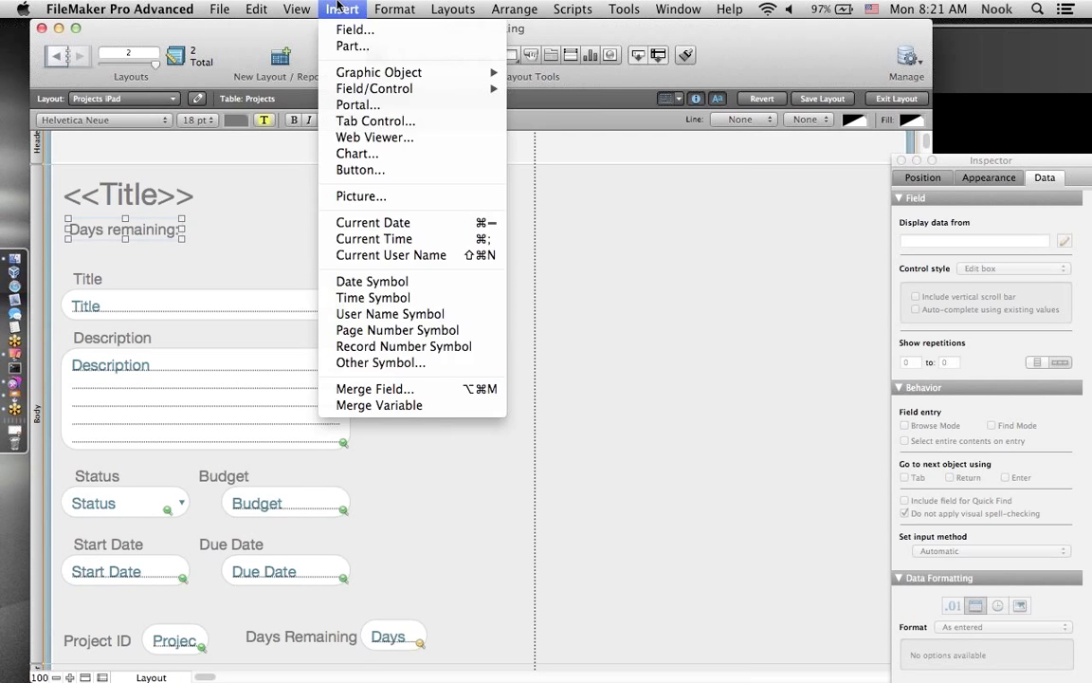
{"action": "left_click", "coordinate": [343, 9]}
{"action": "left_click", "coordinate": [343, 8]}
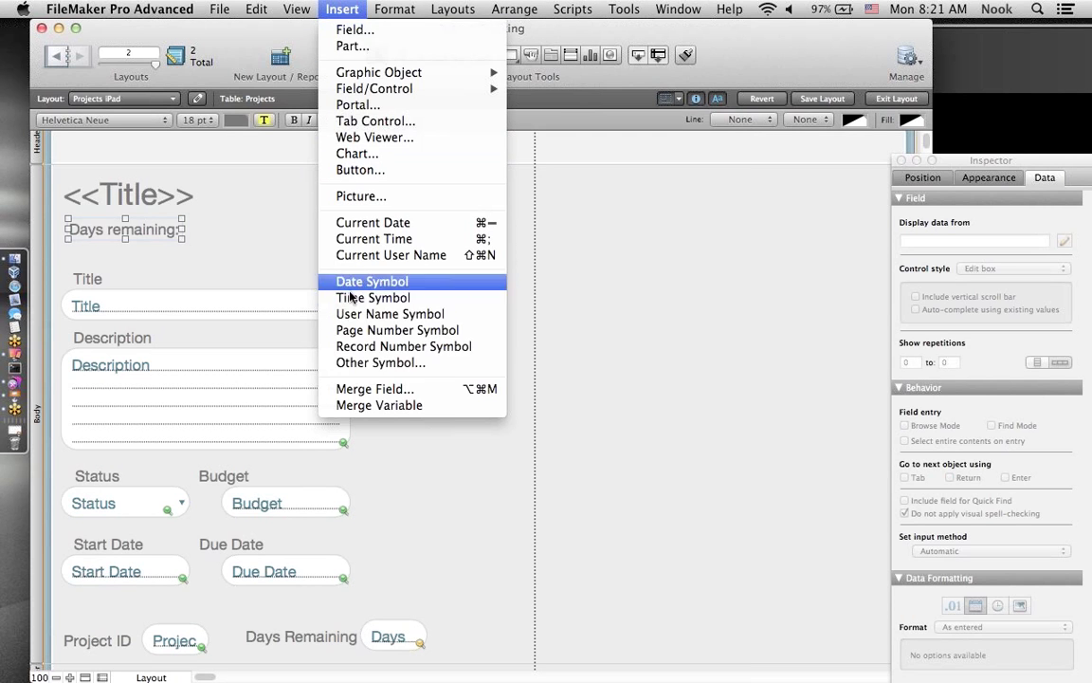
{"action": "left_click", "coordinate": [347, 391]}
{"action": "left_click", "coordinate": [512, 452]}
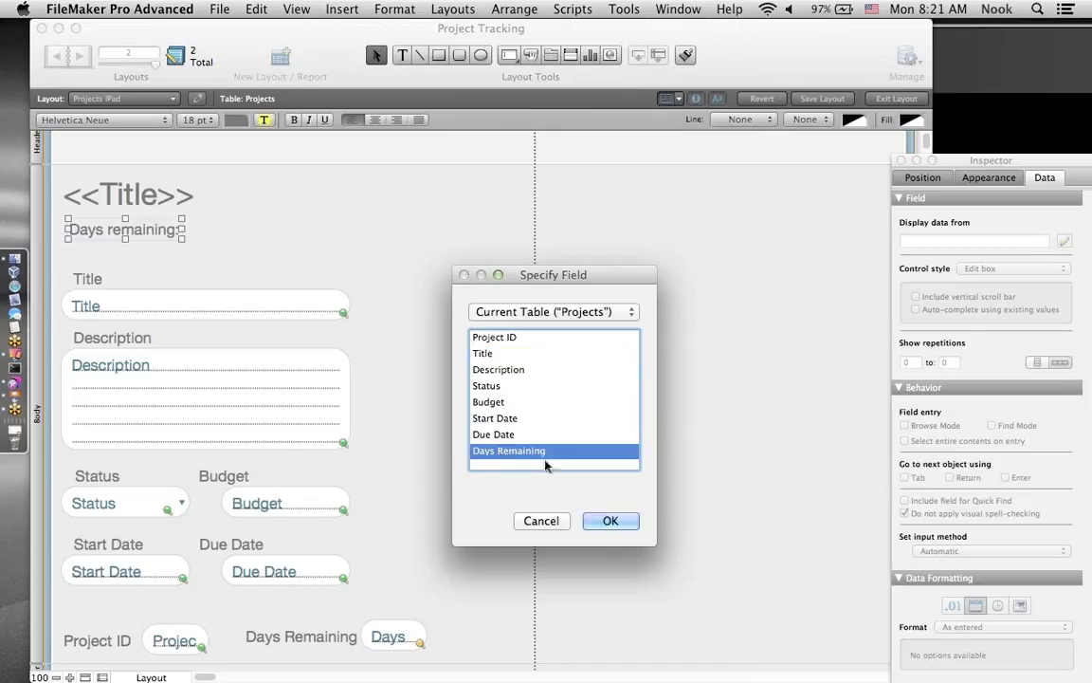
{"action": "left_click", "coordinate": [608, 521]}
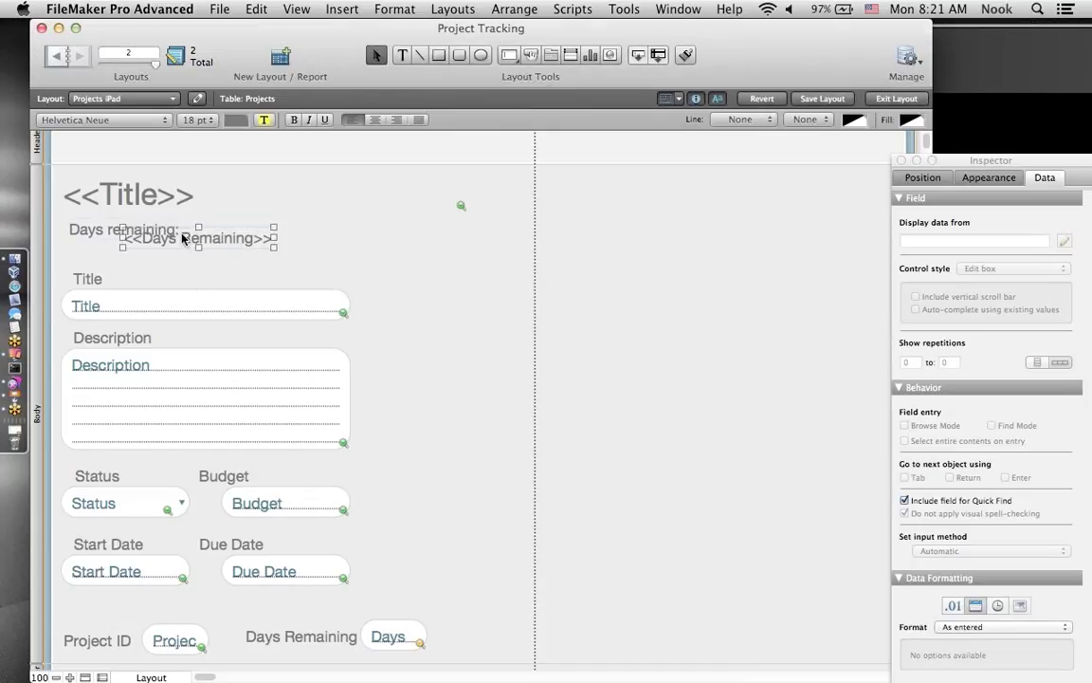
{"action": "left_click_drag", "start_coordinate": [182, 238], "coordinate": [242, 231]}
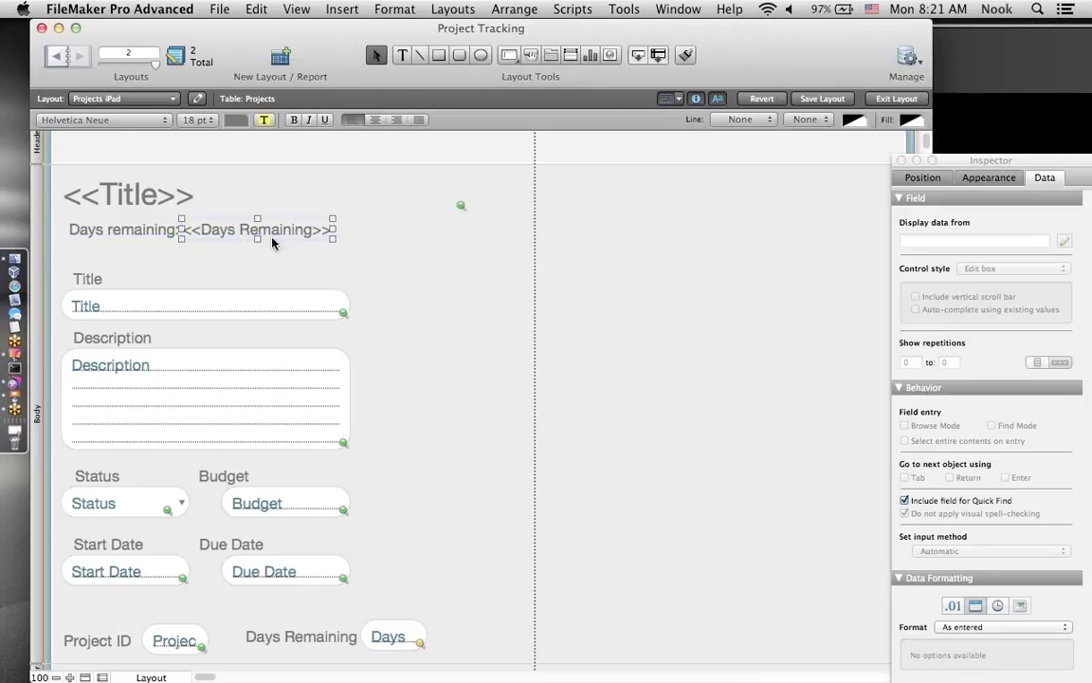
- Delete the original Days Remaining label and field beside Project ID and save the layout
{"action": "left_click", "coordinate": [437, 349]}
{"action": "left_click", "coordinate": [301, 637]}
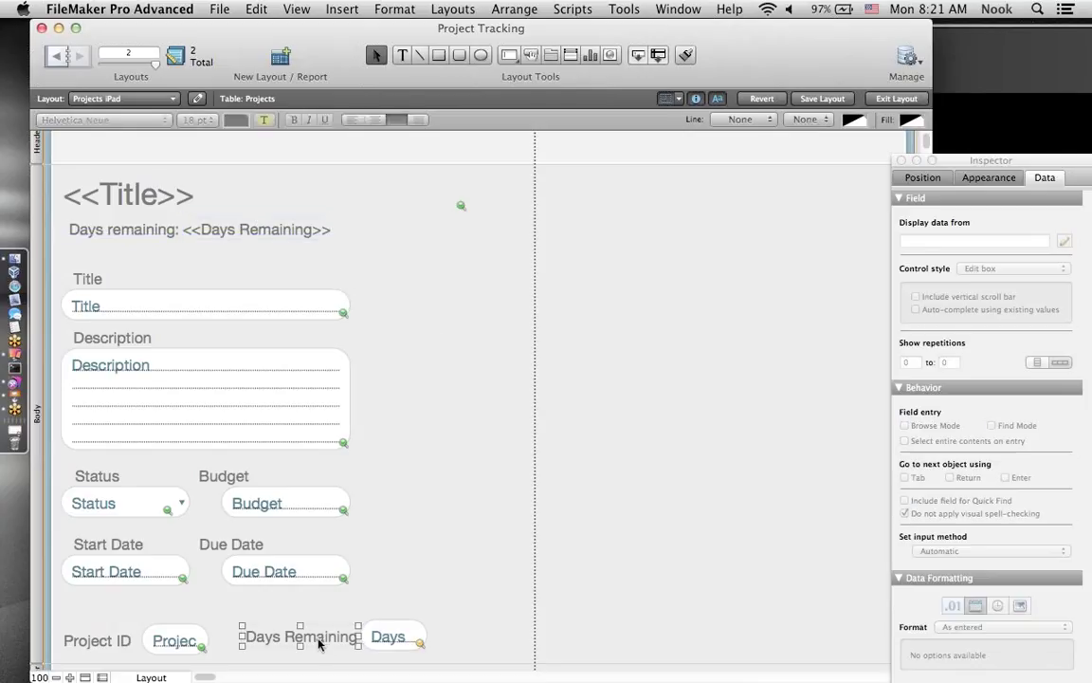
{"action": "left_click", "coordinate": [384, 643]}
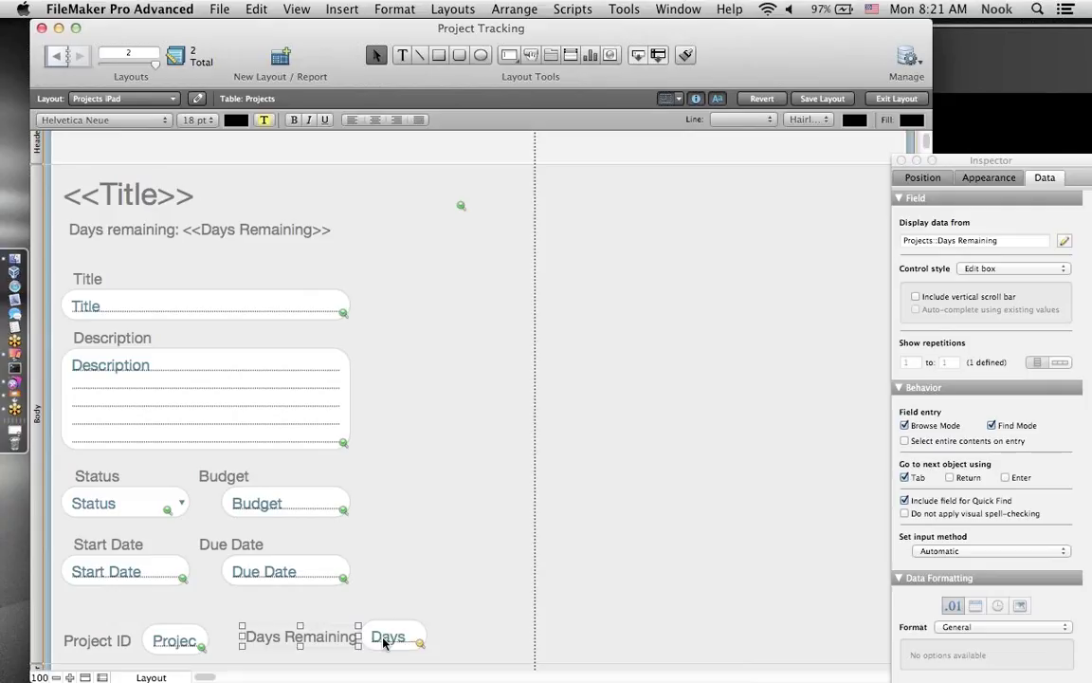
{"action": "key", "text": "Delete"}
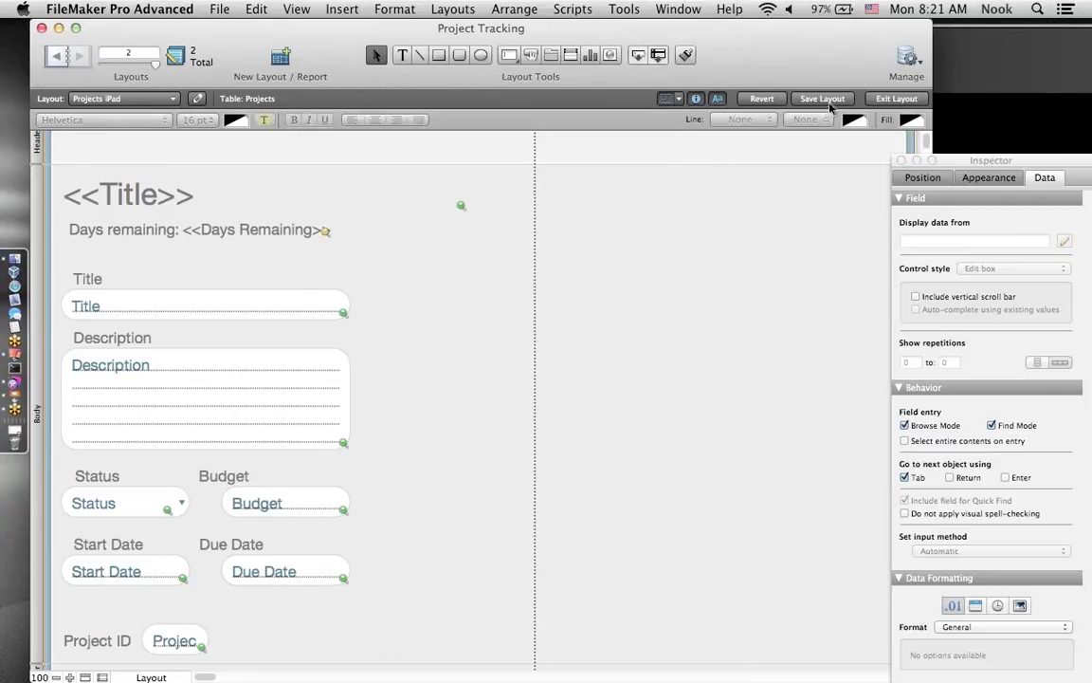
{"action": "left_click", "coordinate": [827, 100]}
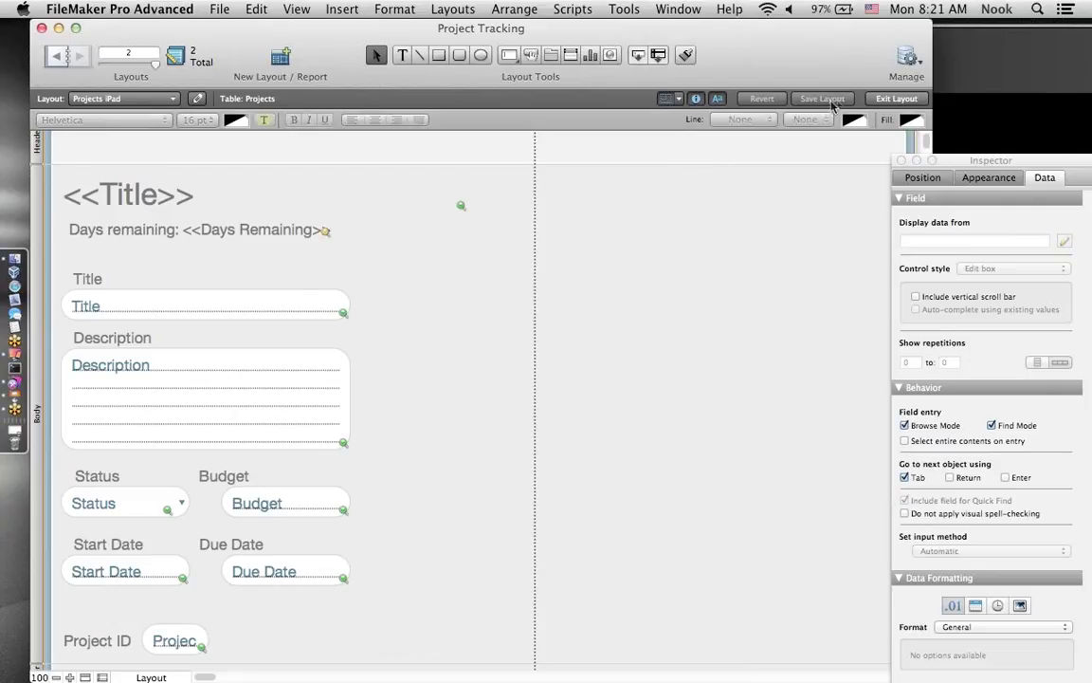
- Check the new title heading and days remaining line in Browse mode and on the mirrored iPad in Reflector
{"action": "left_click", "coordinate": [888, 103]}
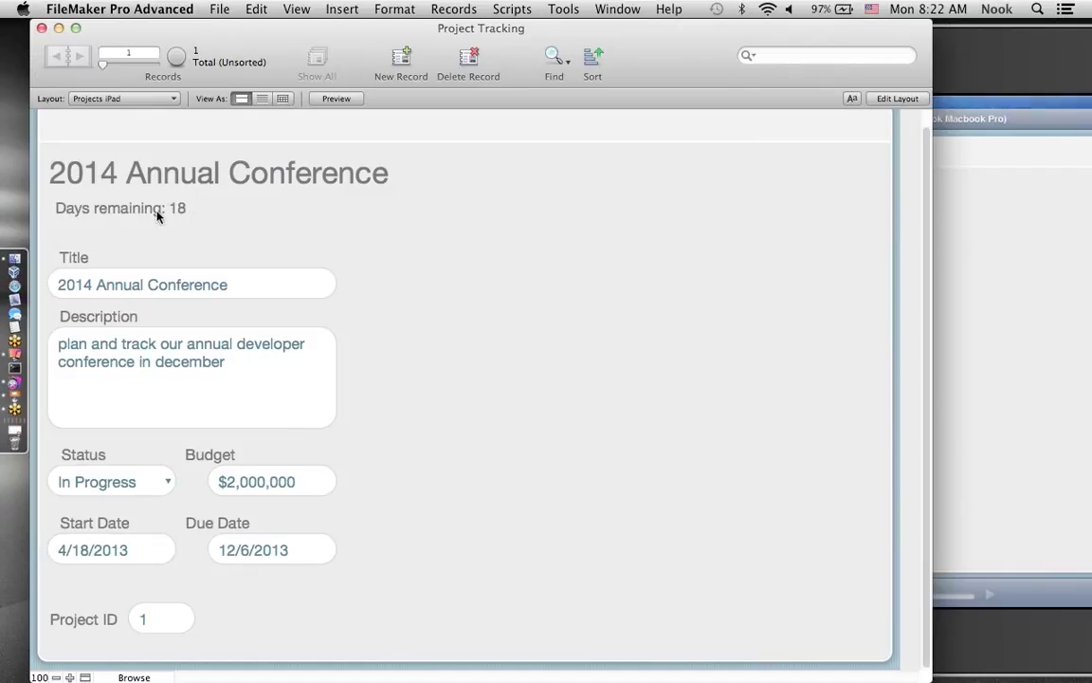
{"action": "left_click", "coordinate": [974, 72]}
{"action": "left_click_drag", "start_coordinate": [633, 46], "coordinate": [732, 45]}
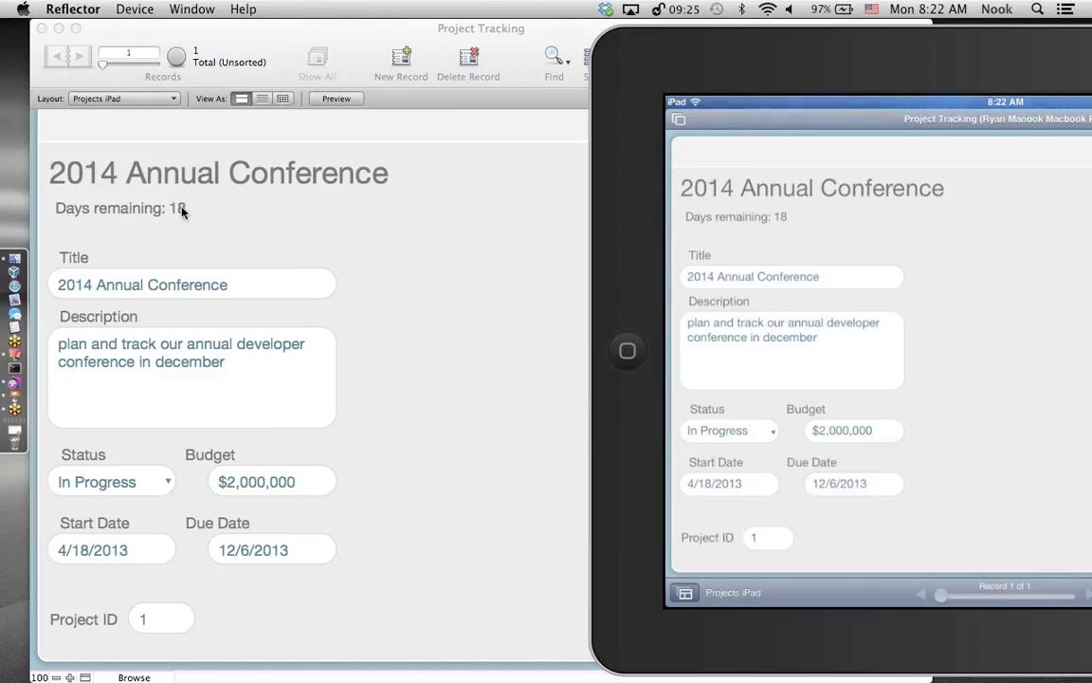
{"action": "left_click", "coordinate": [304, 215]}
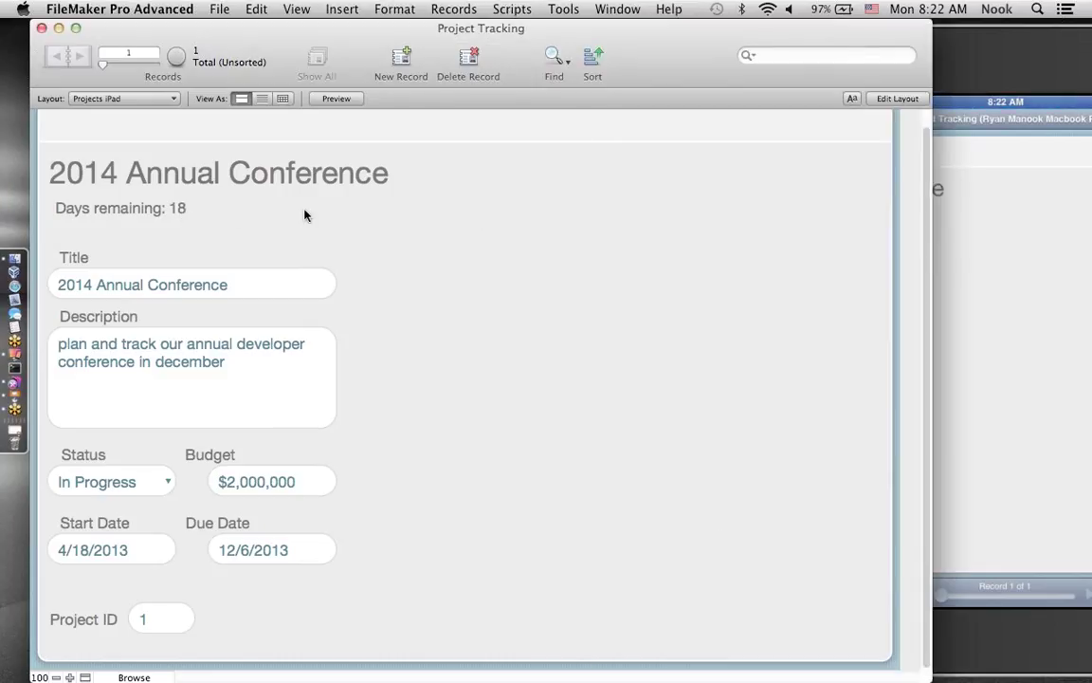
- Return to Layout mode and add a conditional formatting condition of type "Formula is" to the Days Remaining merge field
{"action": "left_click", "coordinate": [896, 98]}
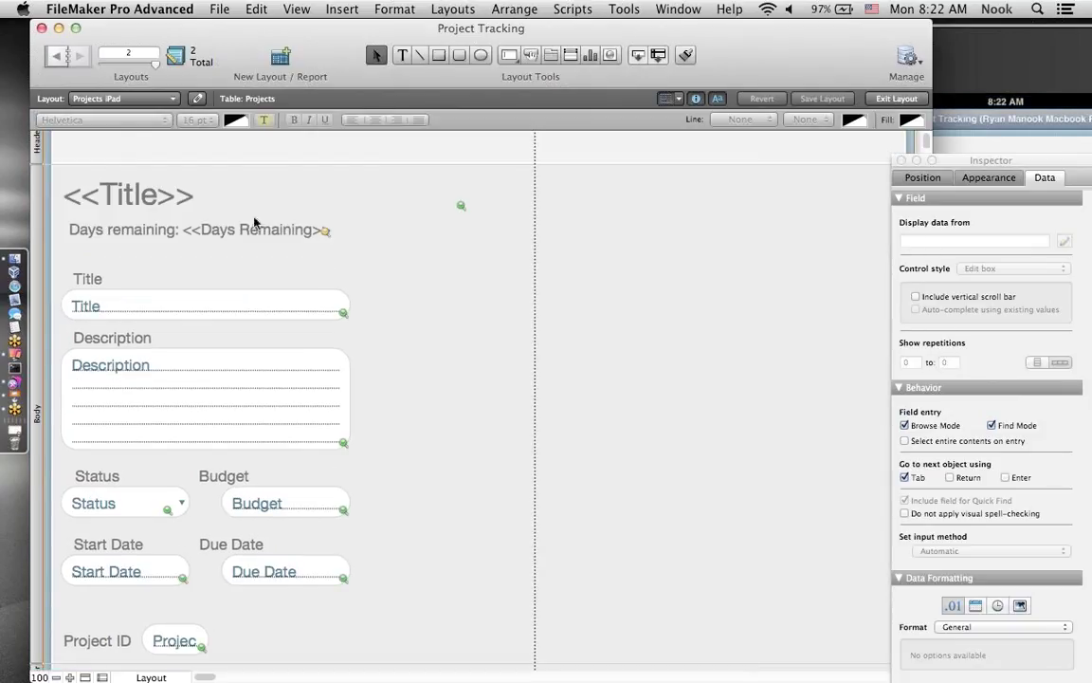
{"action": "left_click", "coordinate": [245, 235]}
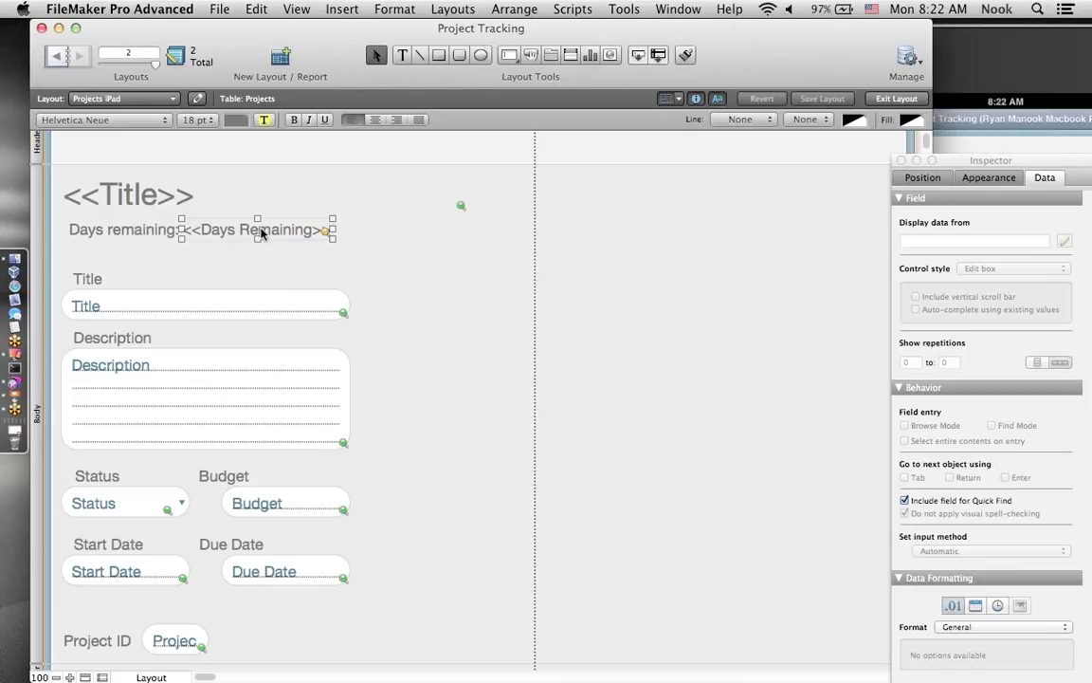
{"action": "right_click", "coordinate": [266, 230]}
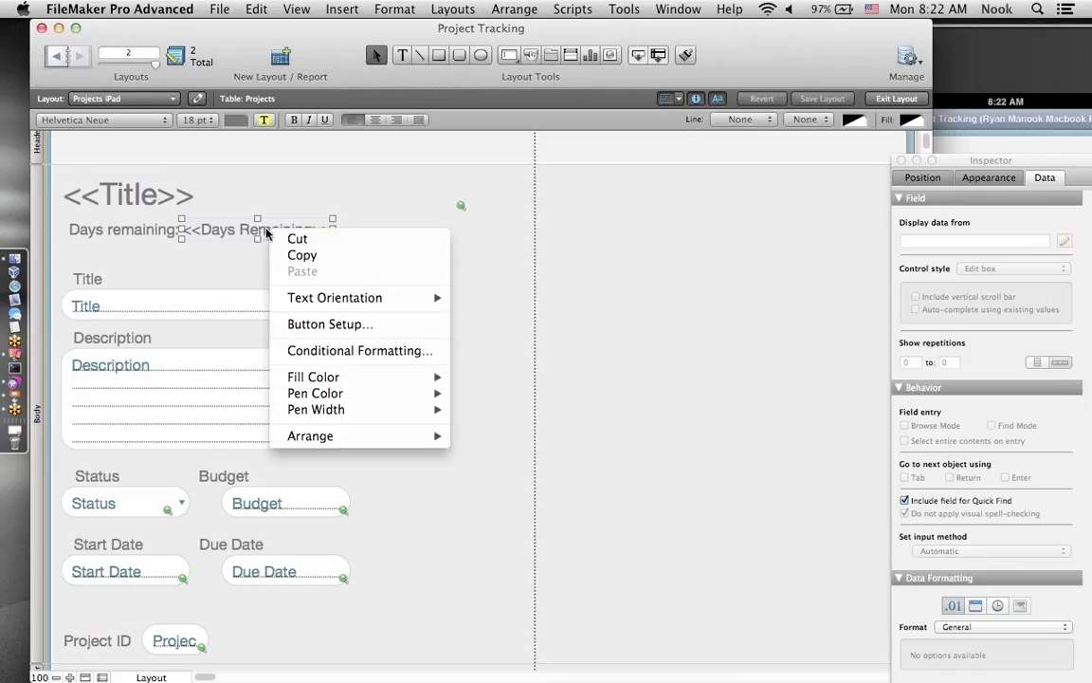
{"action": "left_click", "coordinate": [325, 351]}
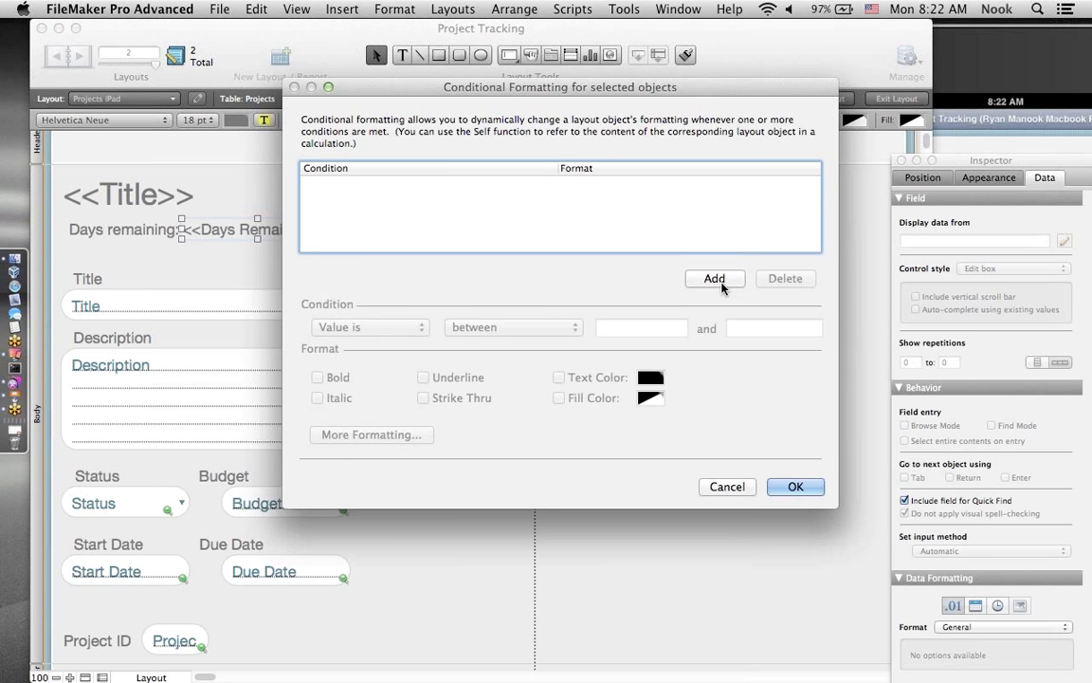
{"action": "left_click", "coordinate": [719, 281]}
{"action": "left_click", "coordinate": [376, 327]}
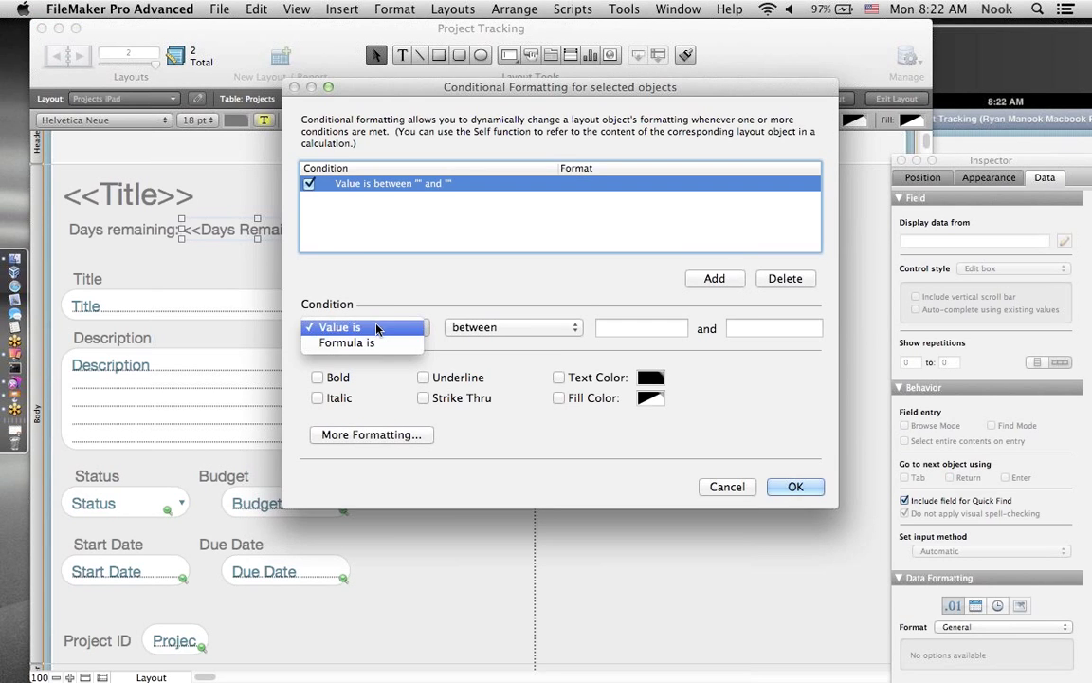
{"action": "left_click", "coordinate": [371, 343]}
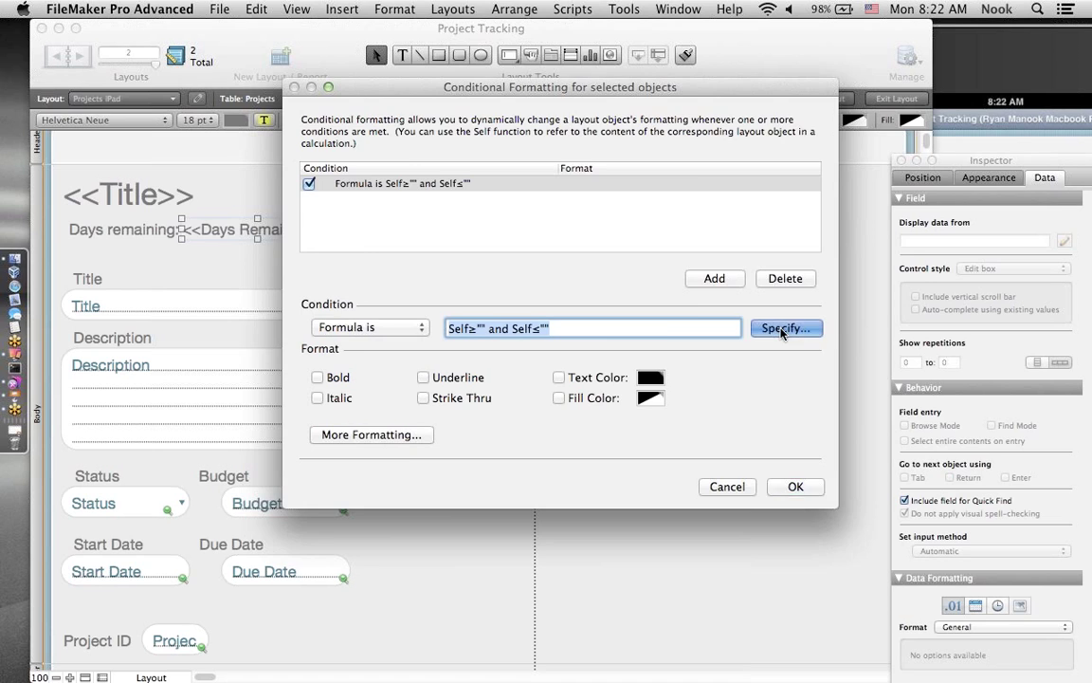
- Set the condition's formula to Projects::Days Remaining < 30
{"action": "left_click", "coordinate": [782, 329]}
{"action": "left_click", "coordinate": [399, 293]}
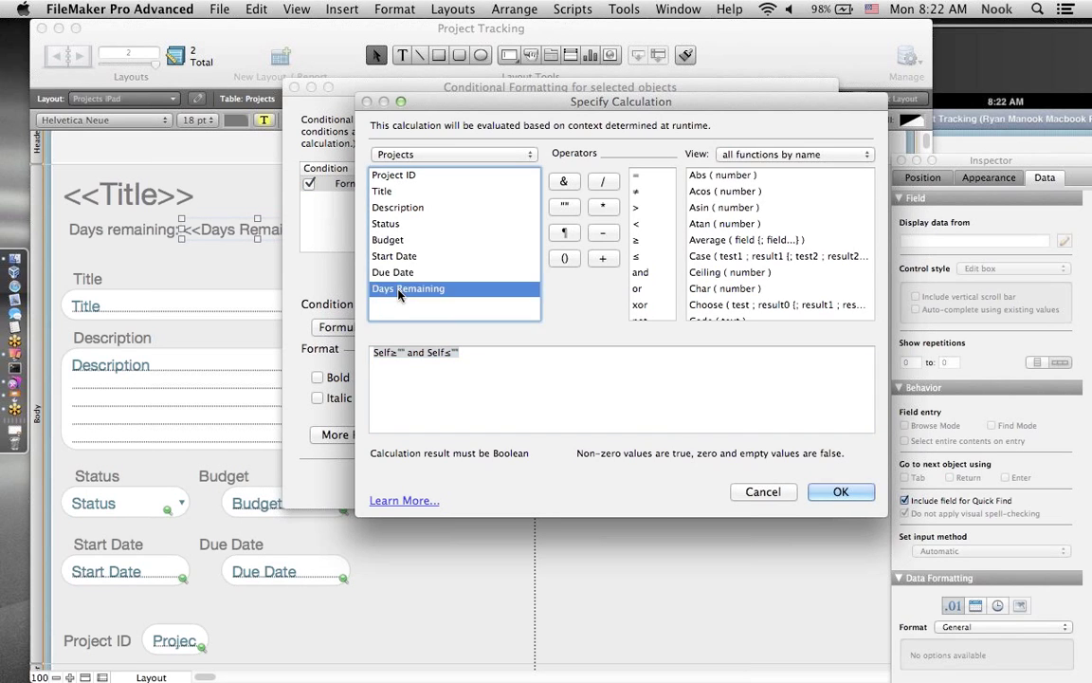
{"action": "double_click", "coordinate": [398, 292]}
{"action": "type", "text": "< 30"}
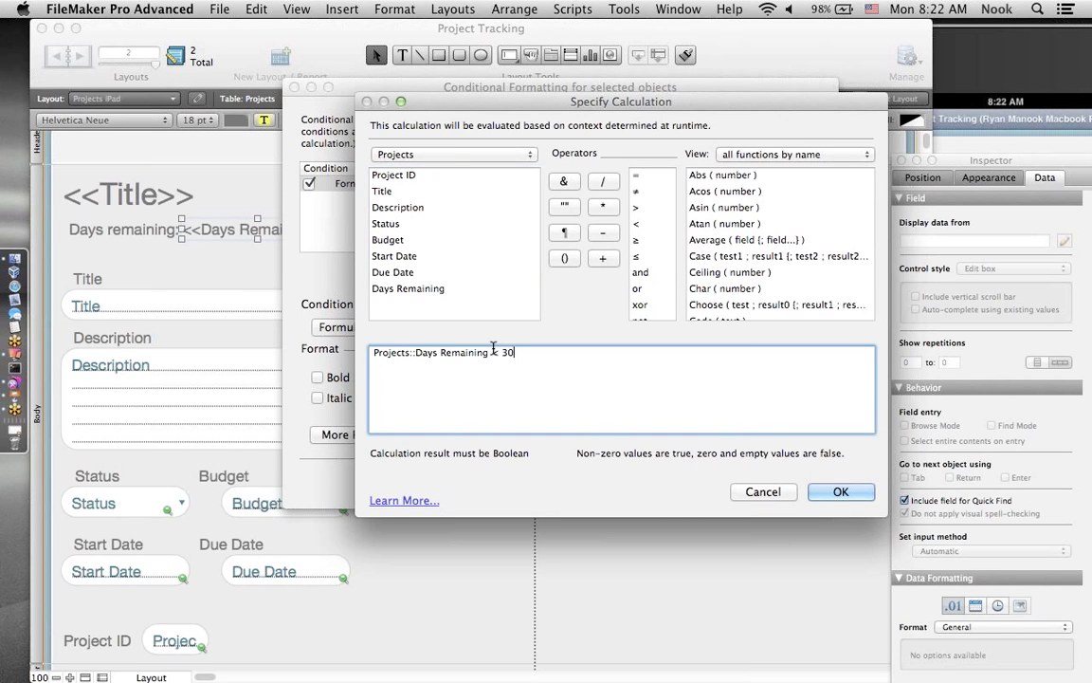
{"action": "left_click", "coordinate": [841, 491]}
- Give the condition red, bold text formatting and apply it to the Days Remaining merge field
{"action": "left_click", "coordinate": [560, 378]}
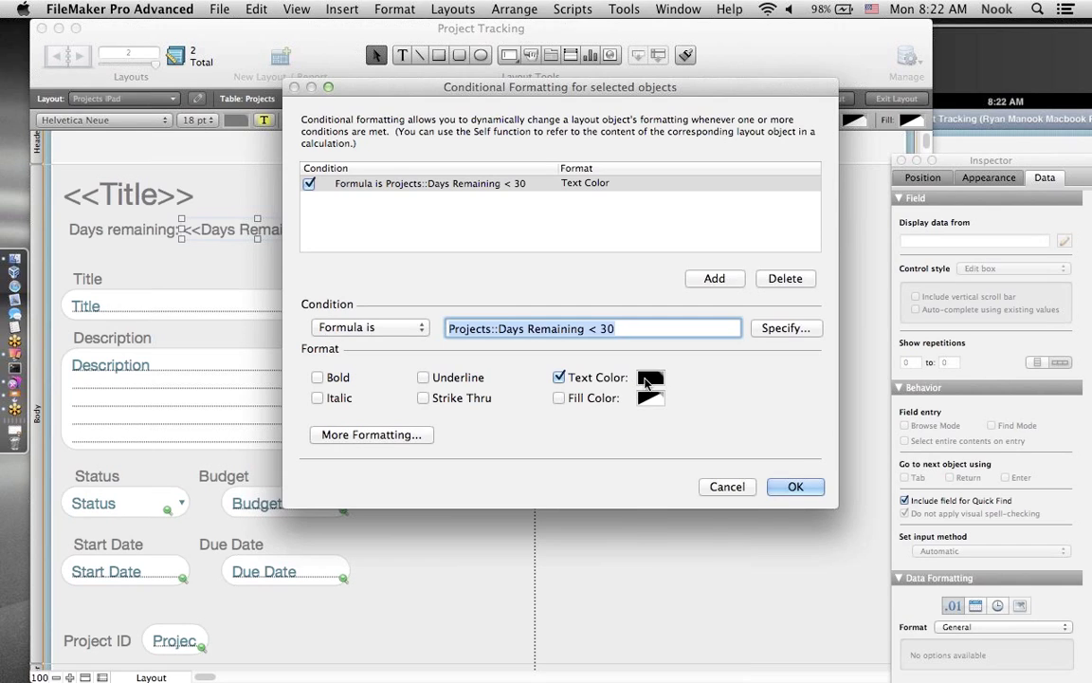
{"action": "left_click", "coordinate": [650, 379]}
{"action": "left_click", "coordinate": [706, 456]}
{"action": "left_click", "coordinate": [317, 377]}
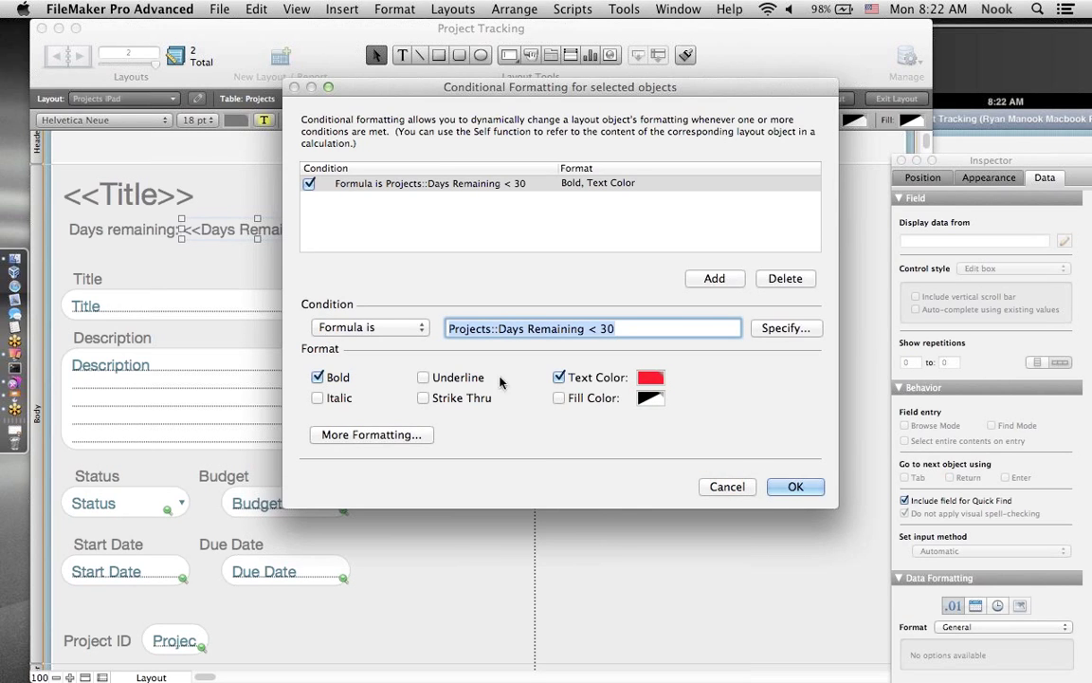
{"action": "left_click", "coordinate": [796, 487]}
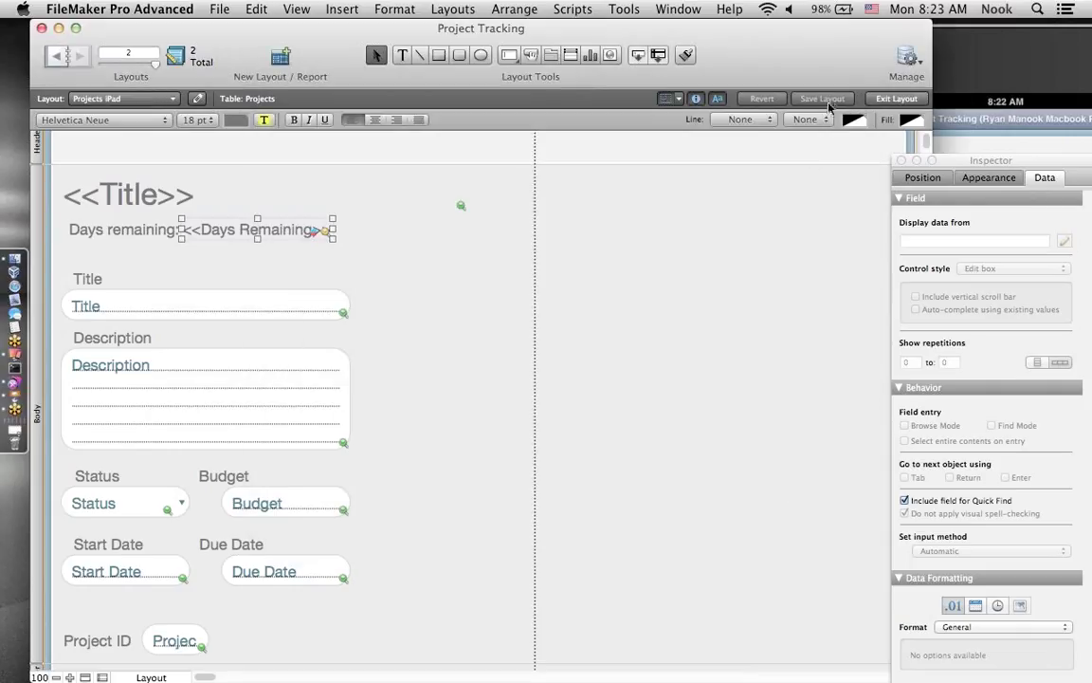
- Save the layout, check the Days Remaining formatting in Browse mode and return to Layout mode
{"action": "left_click", "coordinate": [822, 98]}
{"action": "key", "text": "super+b"}
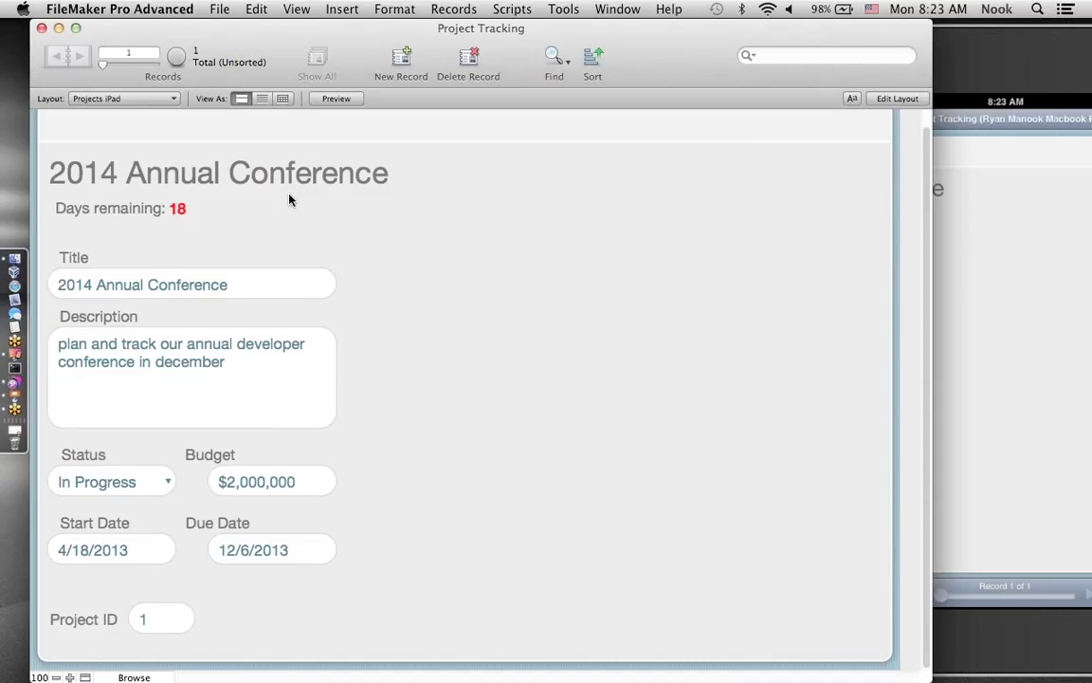
{"action": "left_click", "coordinate": [897, 98]}
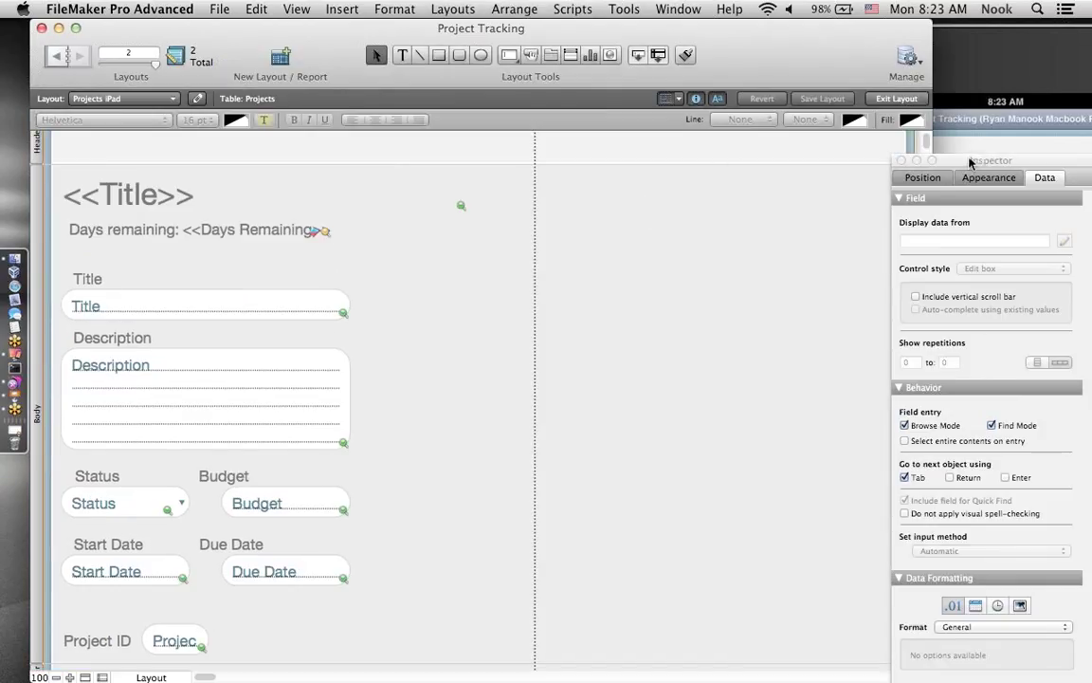
- Draw a large tab control in the empty body area right of the project fields, moving the Inspector out of the way
{"action": "left_click_drag", "start_coordinate": [986, 163], "coordinate": [1019, 161]}
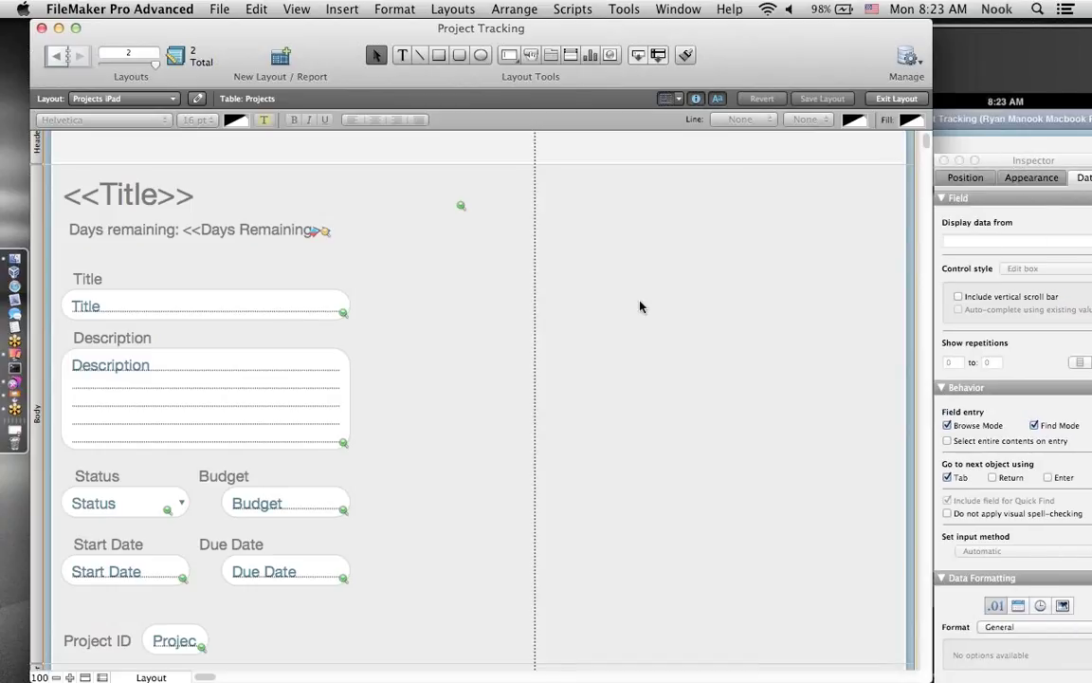
{"action": "left_click", "coordinate": [550, 57]}
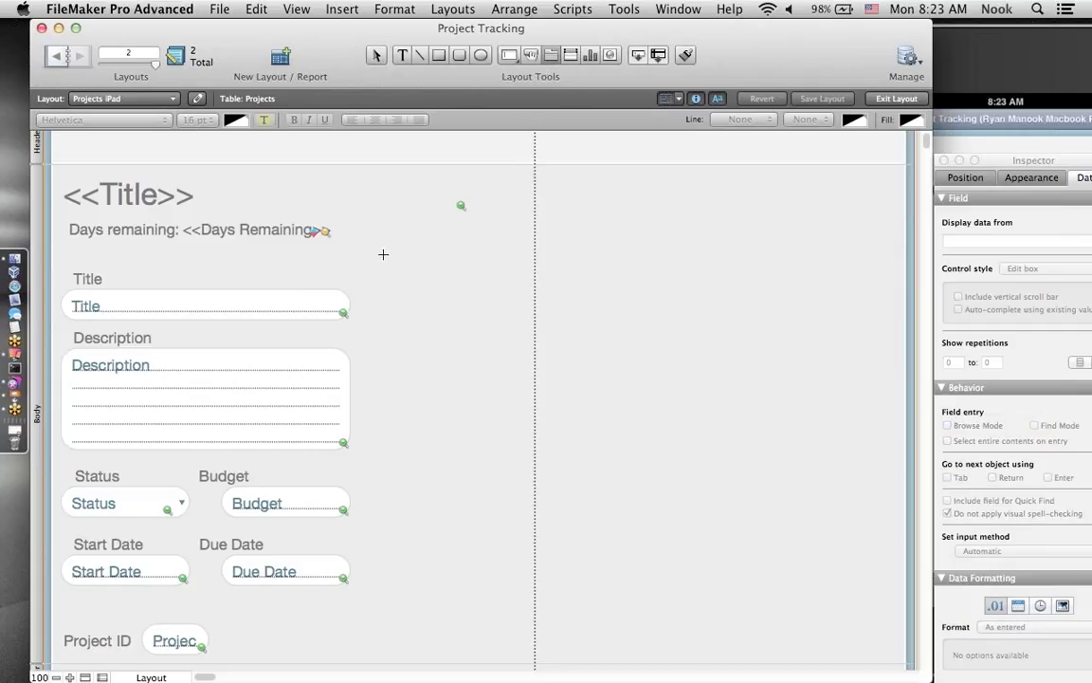
{"action": "mouse_move", "coordinate": [378, 261]}
{"action": "left_mouse_down"}
{"action": "mouse_move", "coordinate": [611, 581]}
{"action": "mouse_move", "coordinate": [712, 585]}
{"action": "mouse_move", "coordinate": [780, 649]}
{"action": "mouse_move", "coordinate": [897, 657]}
{"action": "left_mouse_up"}
- Create two tabs named Milestones and Tasks in the new tab control
{"action": "type", "text": "Mile"}
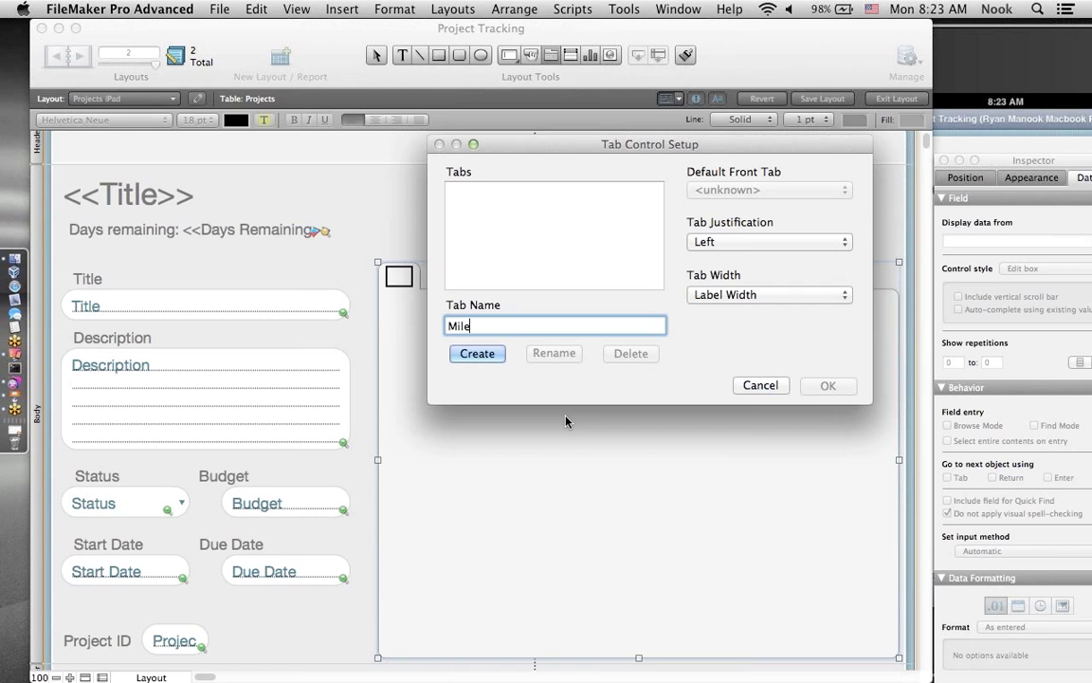
{"action": "type", "text": "stonse"}
{"action": "key", "text": "BackSpace"}
{"action": "key", "text": "BackSpace"}
{"action": "type", "text": "es"}
{"action": "left_click", "coordinate": [497, 359]}
{"action": "type", "text": "Tasks"}
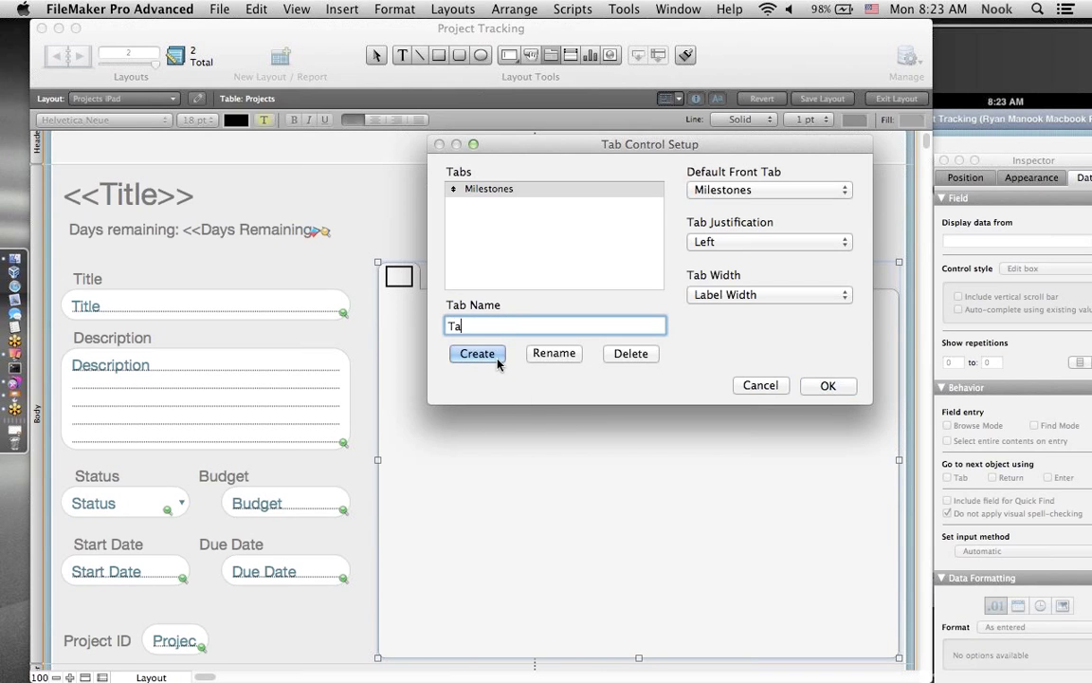
{"action": "left_click", "coordinate": [482, 354]}
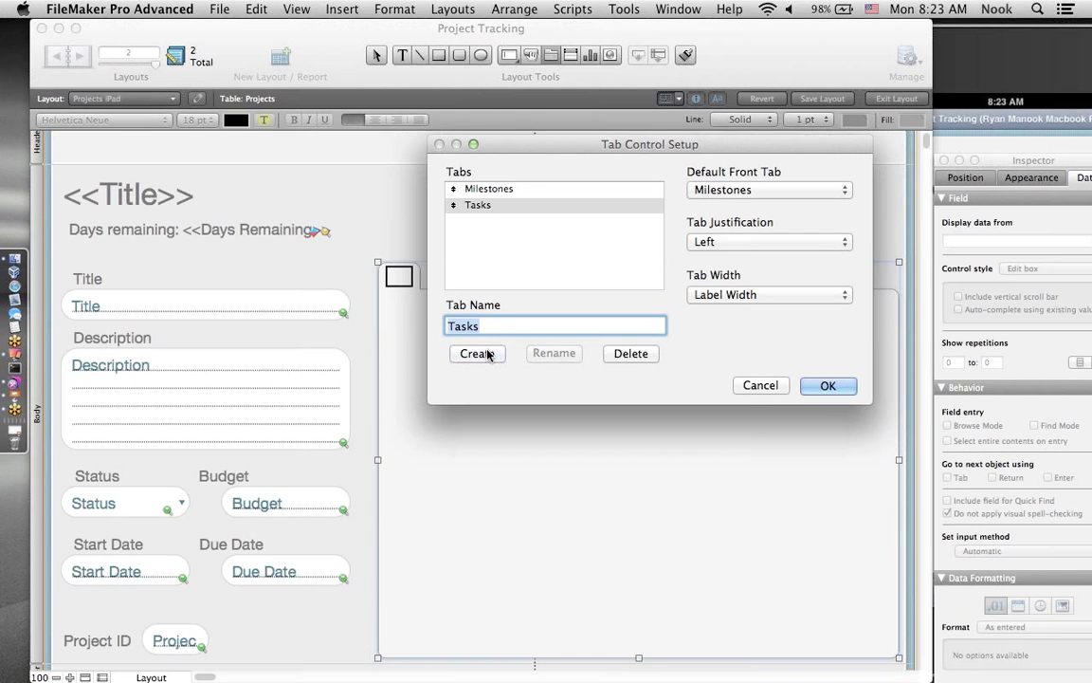
{"action": "left_click", "coordinate": [827, 385]}
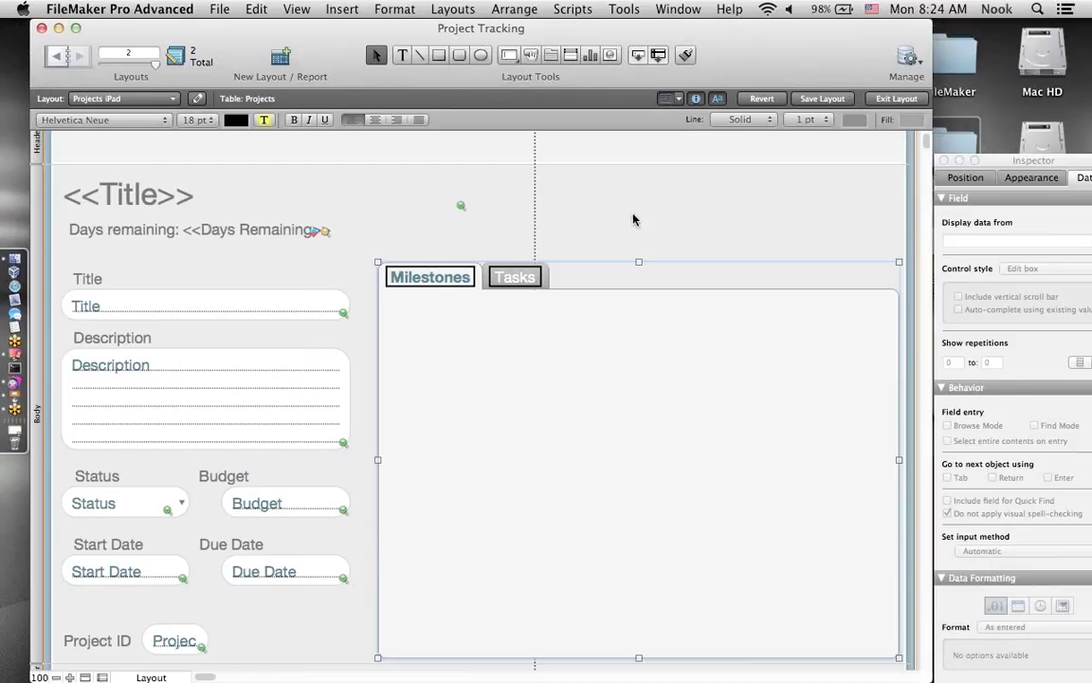
- Open the database definition and create a new table named Milestones
{"action": "left_click", "coordinate": [221, 10]}
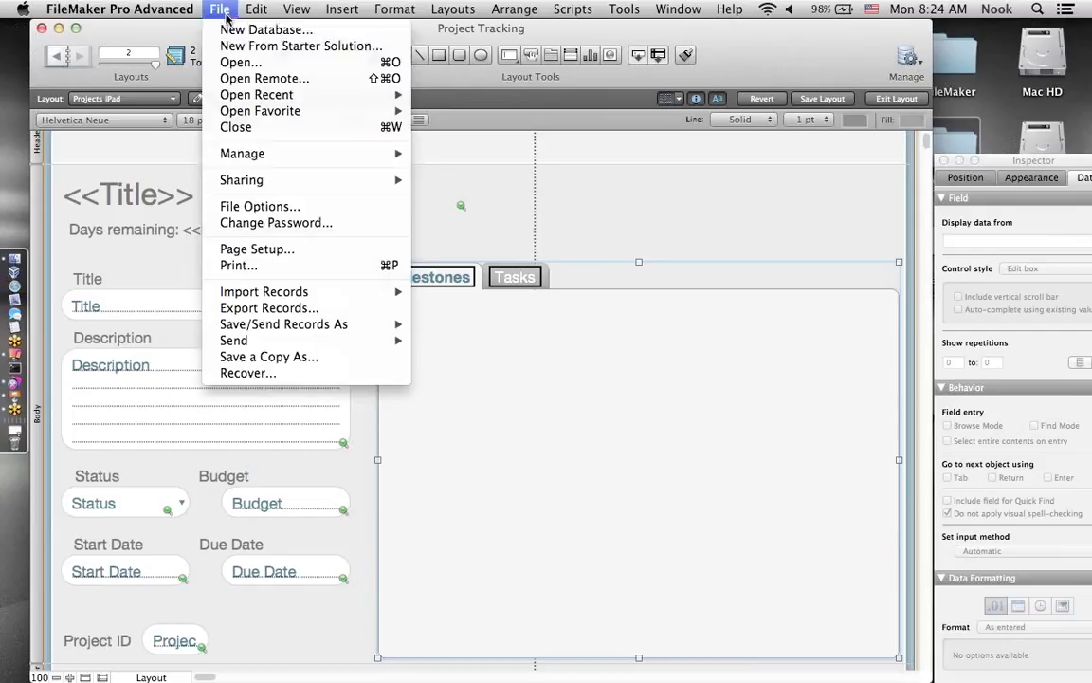
{"action": "mouse_move", "coordinate": [375, 154]}
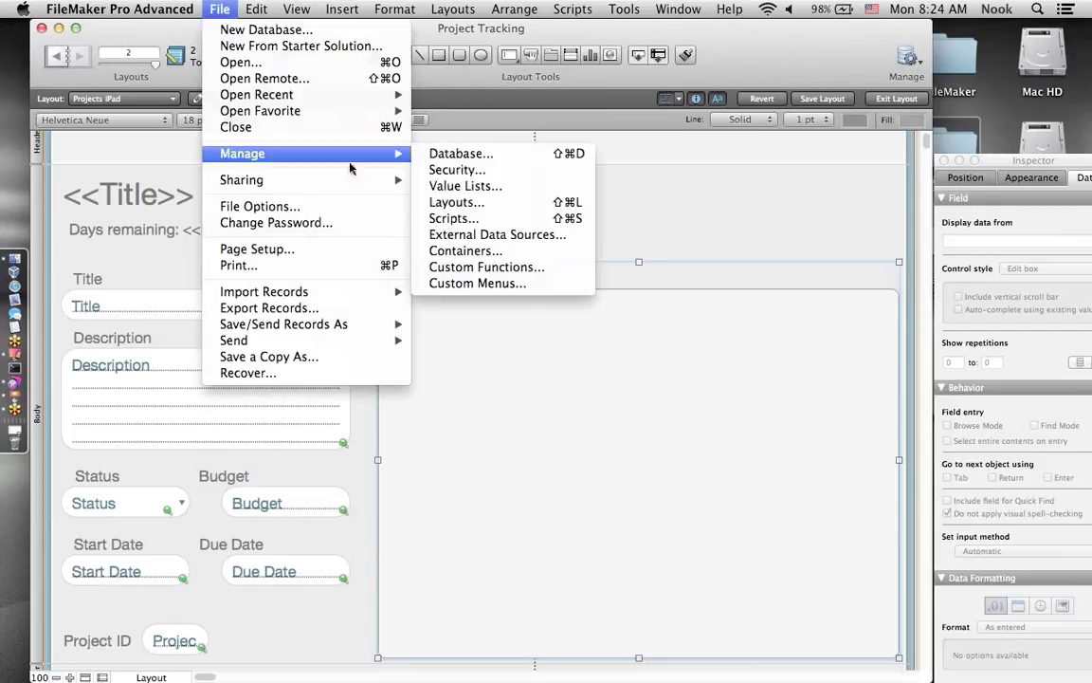
{"action": "left_click", "coordinate": [458, 157]}
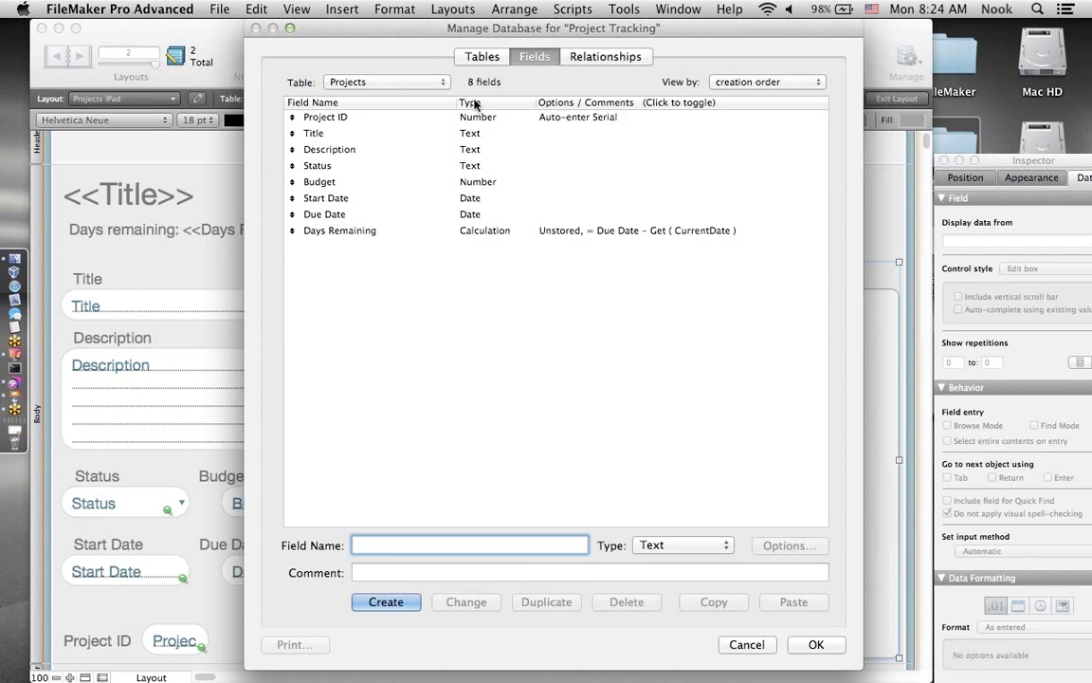
{"action": "left_click", "coordinate": [484, 55]}
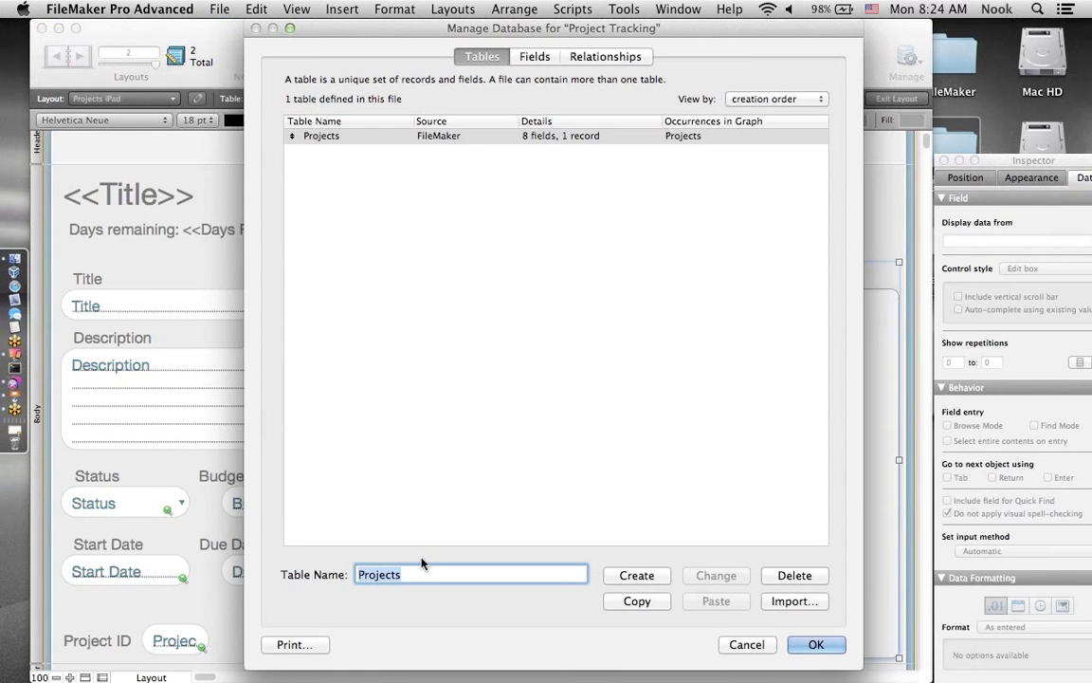
{"action": "type", "text": "Milestones"}
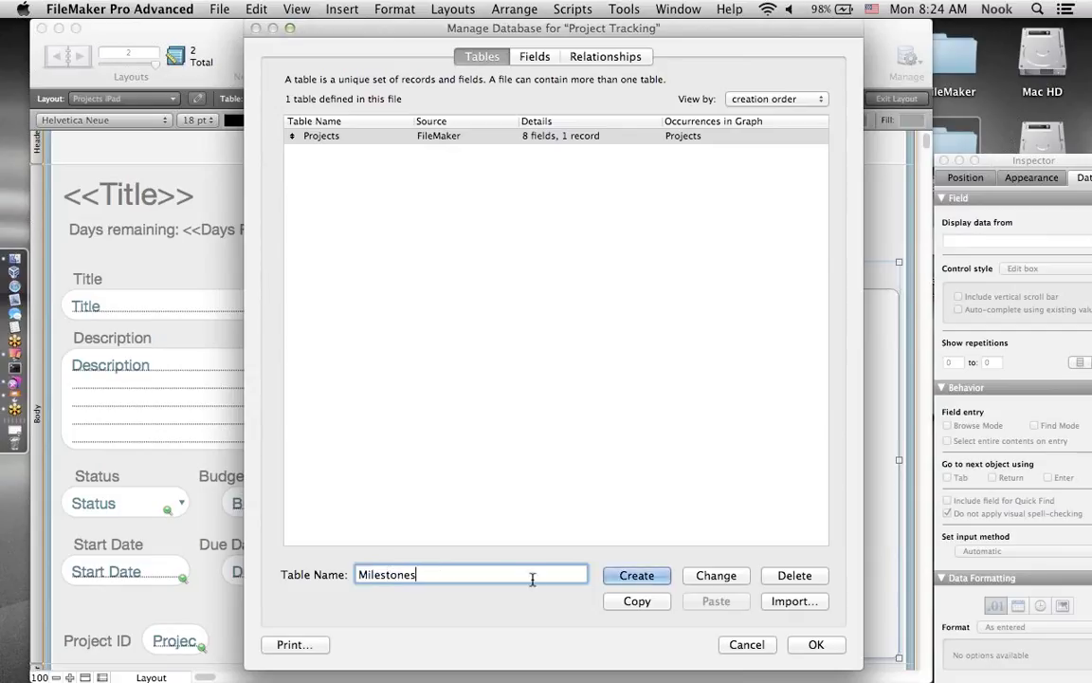
{"action": "left_click", "coordinate": [634, 575]}
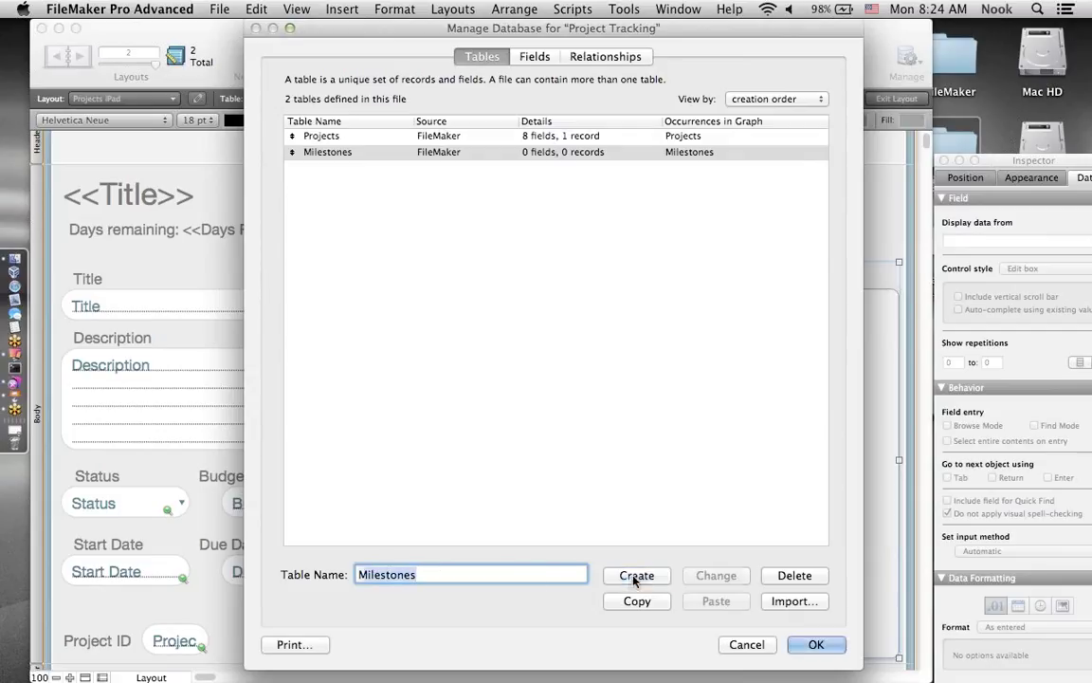
- Create a Number field named Milestone ID in the Milestones table
{"action": "left_click", "coordinate": [535, 57]}
{"action": "type", "text": "Milestone"}
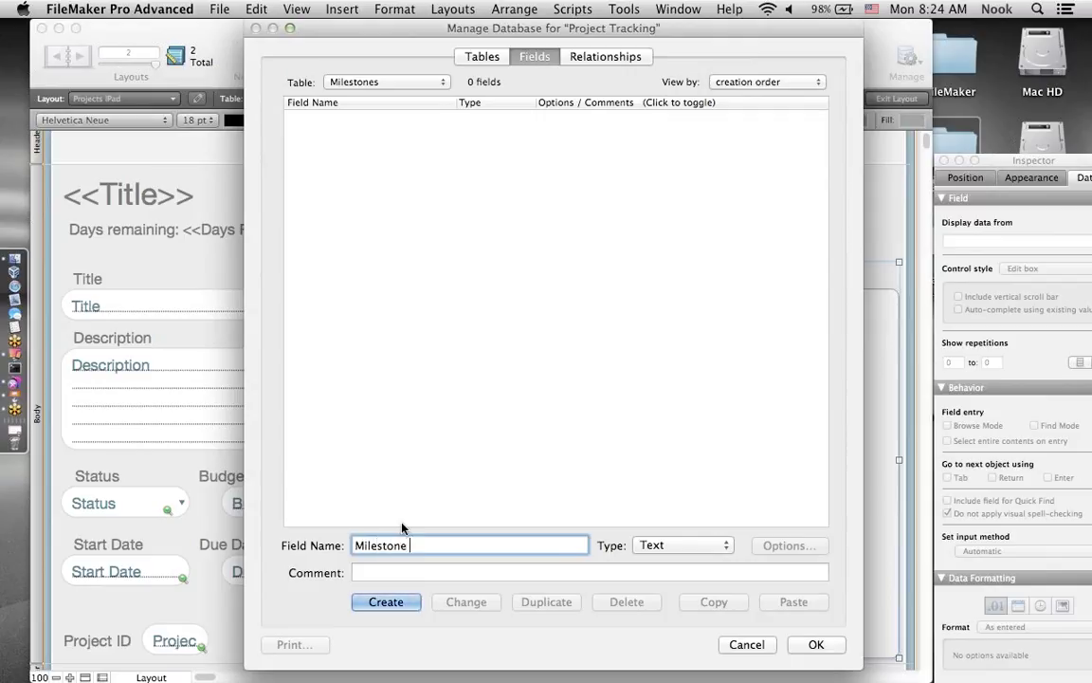
{"action": "type", "text": " ID"}
{"action": "left_click", "coordinate": [658, 544]}
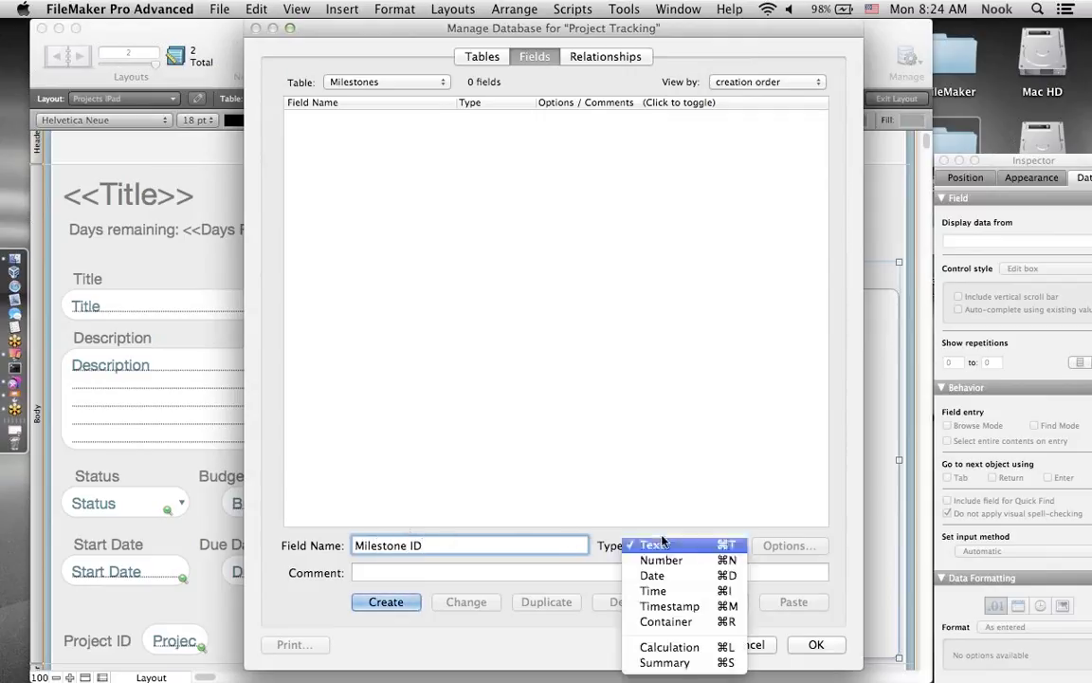
{"action": "left_click", "coordinate": [667, 558]}
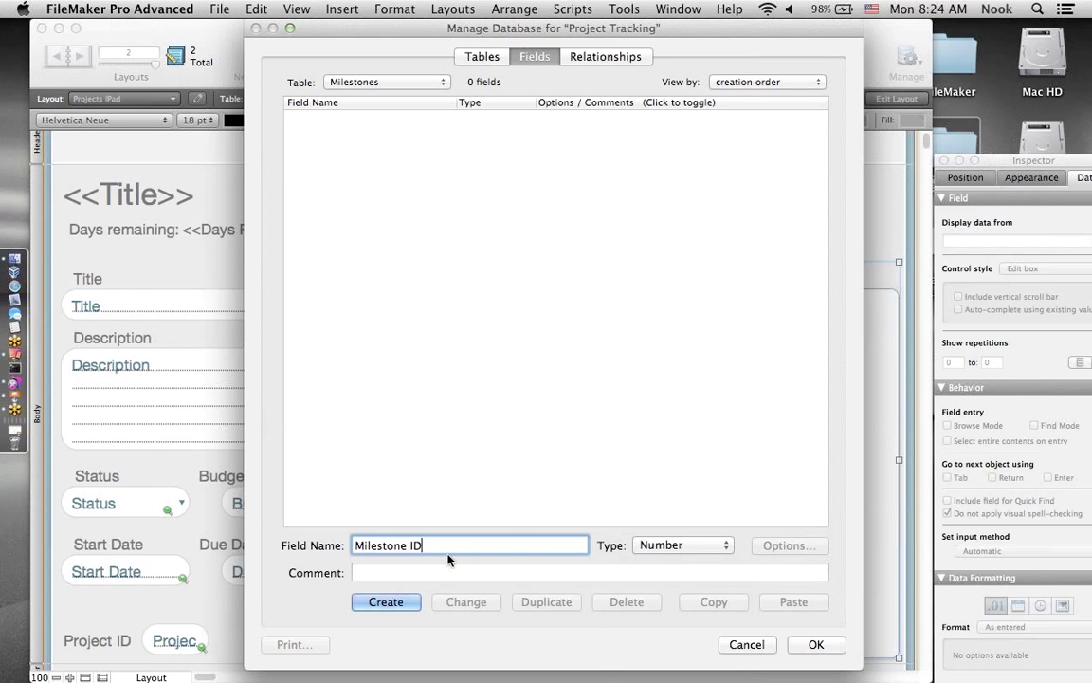
{"action": "left_click", "coordinate": [390, 595]}
- Make Milestone ID auto-enter a serial number on creation, with next value 1 and increment 1
{"action": "left_click", "coordinate": [785, 545]}
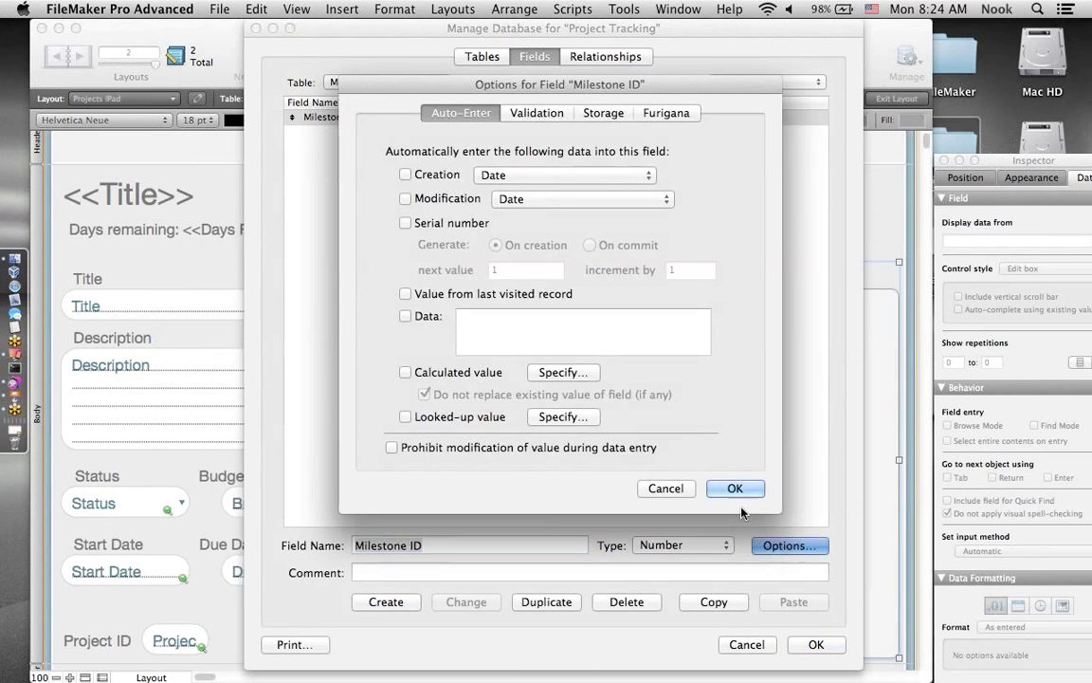
{"action": "left_click", "coordinate": [406, 222]}
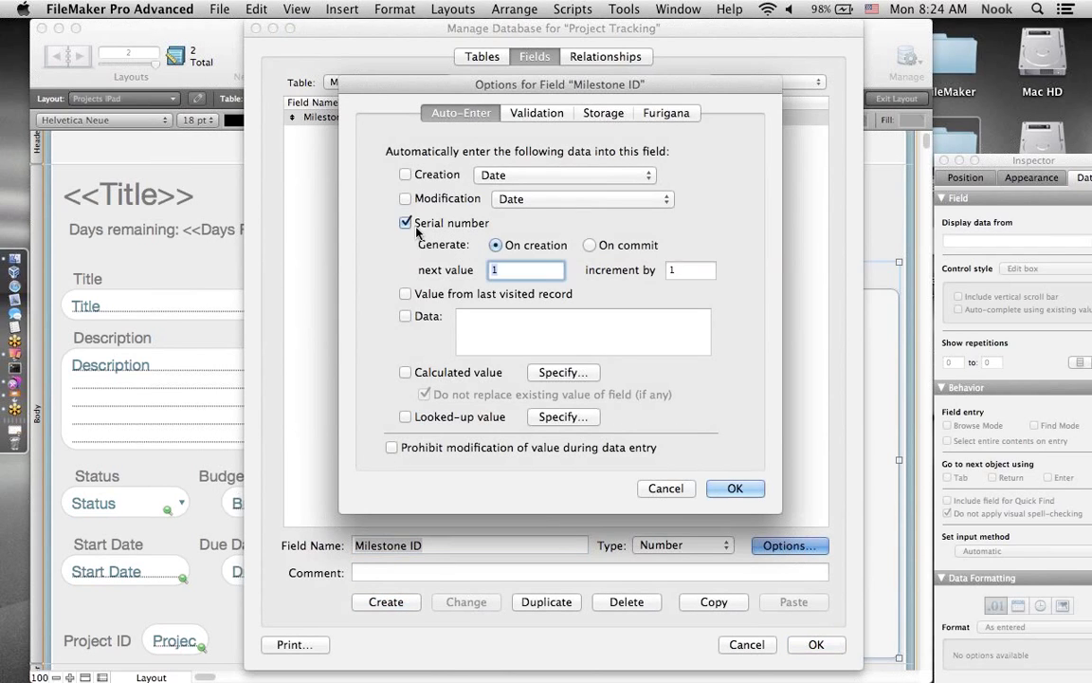
{"action": "left_click", "coordinate": [735, 487]}
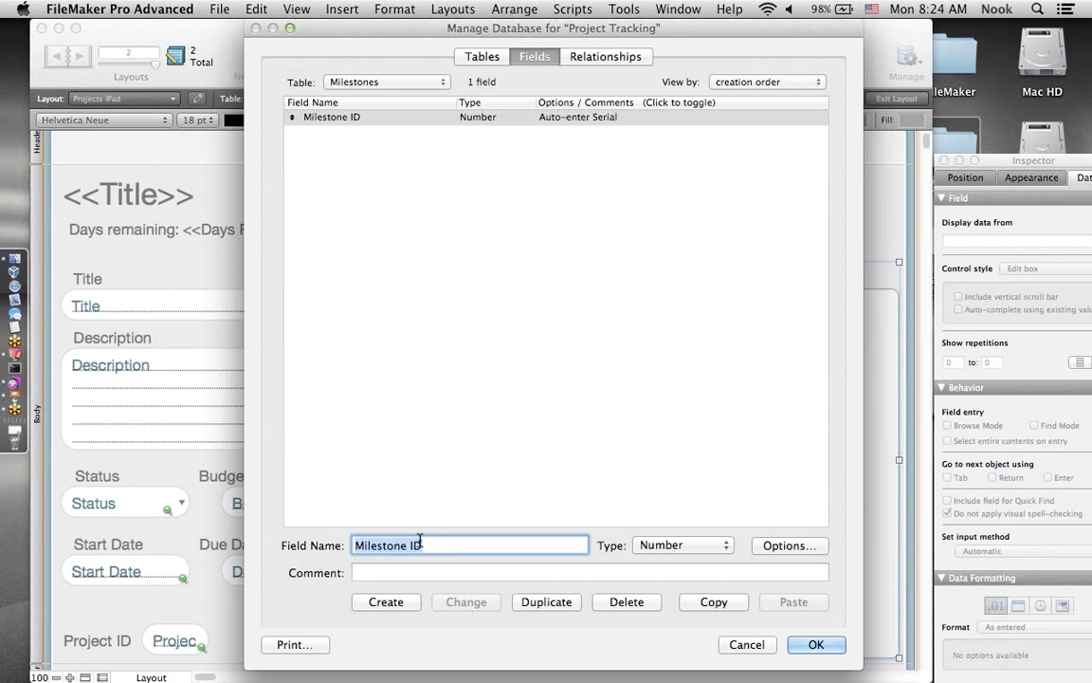
- Add a Number field named Project ID and a Date field named Due Date to the Milestones table
{"action": "type", "text": "Project ID"}
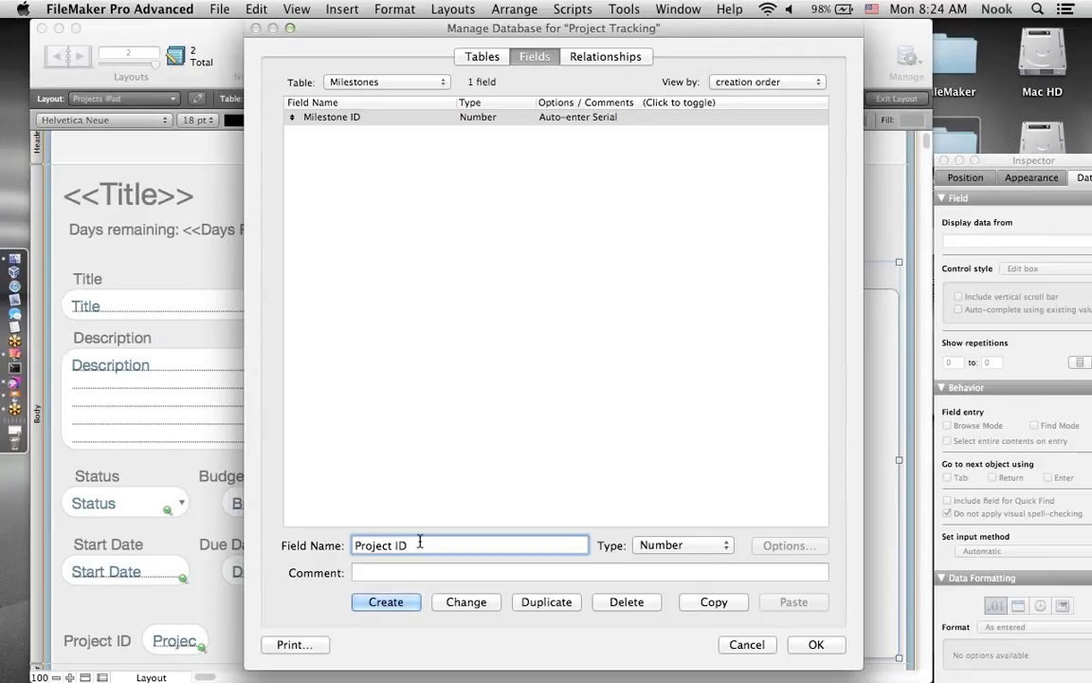
{"action": "left_click", "coordinate": [379, 602]}
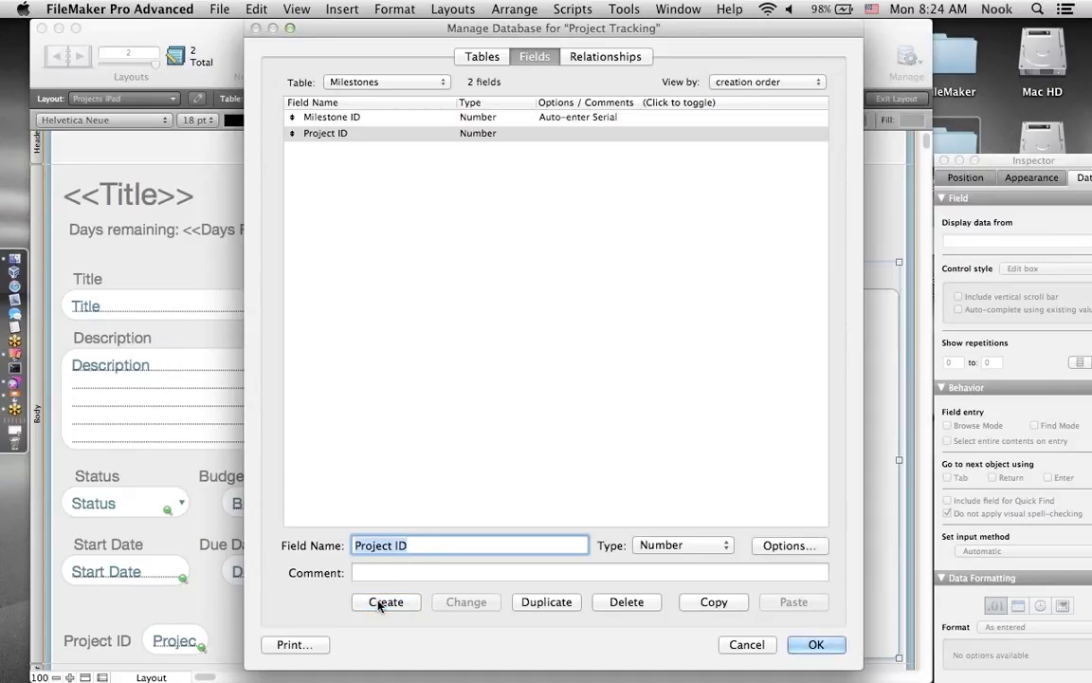
{"action": "type", "text": "Due Date"}
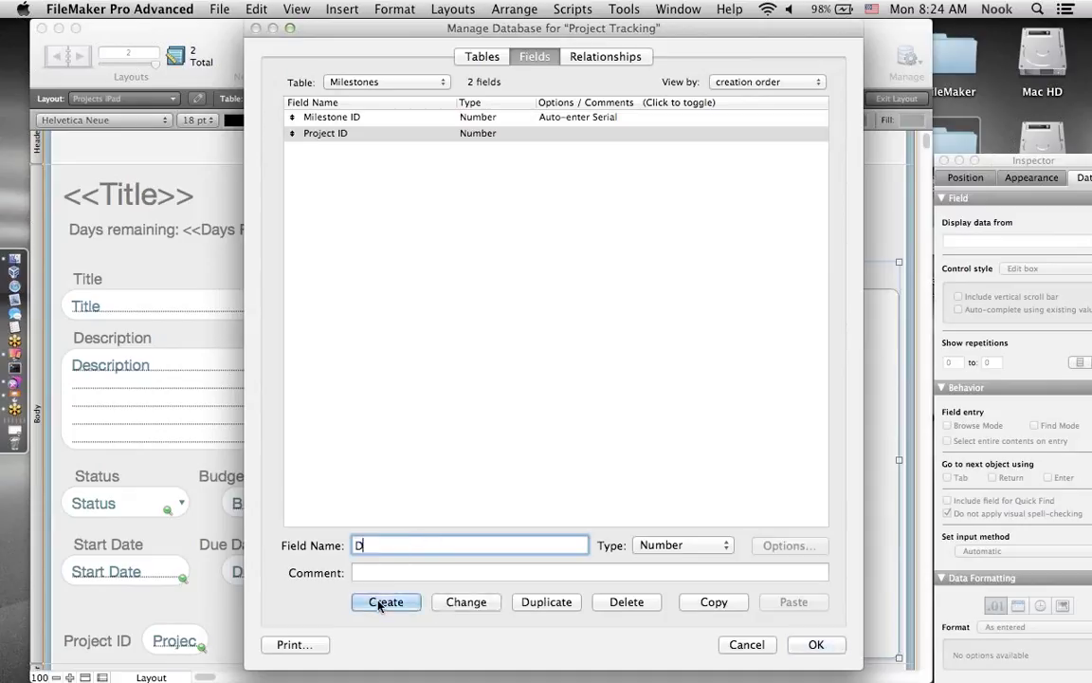
{"action": "left_click", "coordinate": [690, 546]}
{"action": "left_click", "coordinate": [679, 561]}
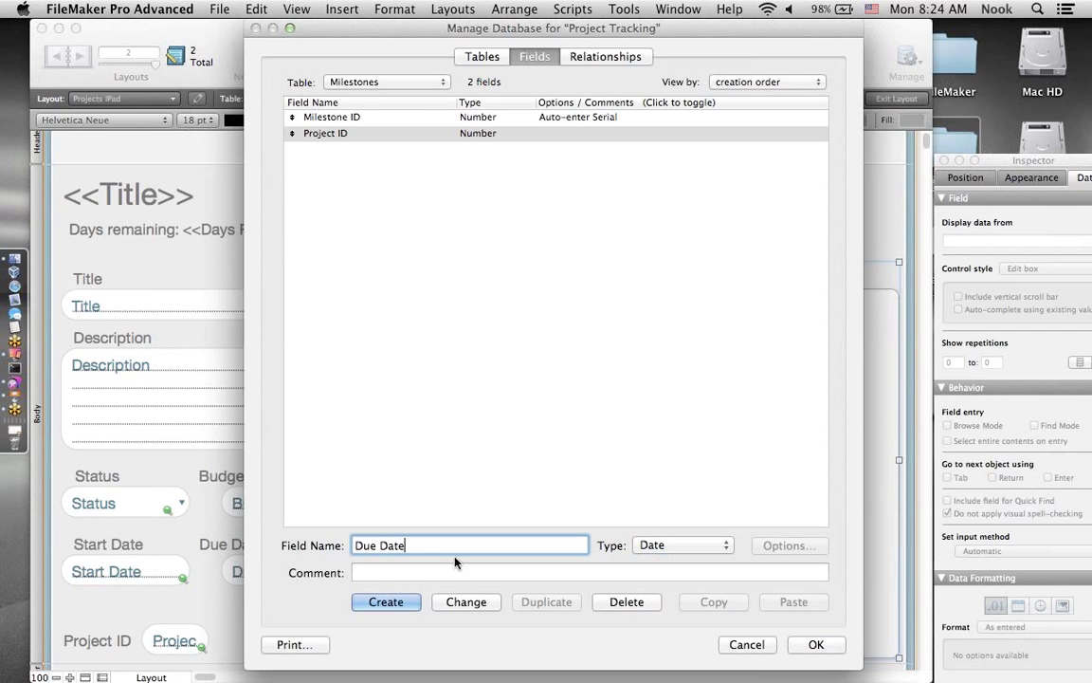
{"action": "left_click", "coordinate": [361, 601]}
- Add two Text fields named Description and Completion to the Milestones table
{"action": "type", "text": "Description"}
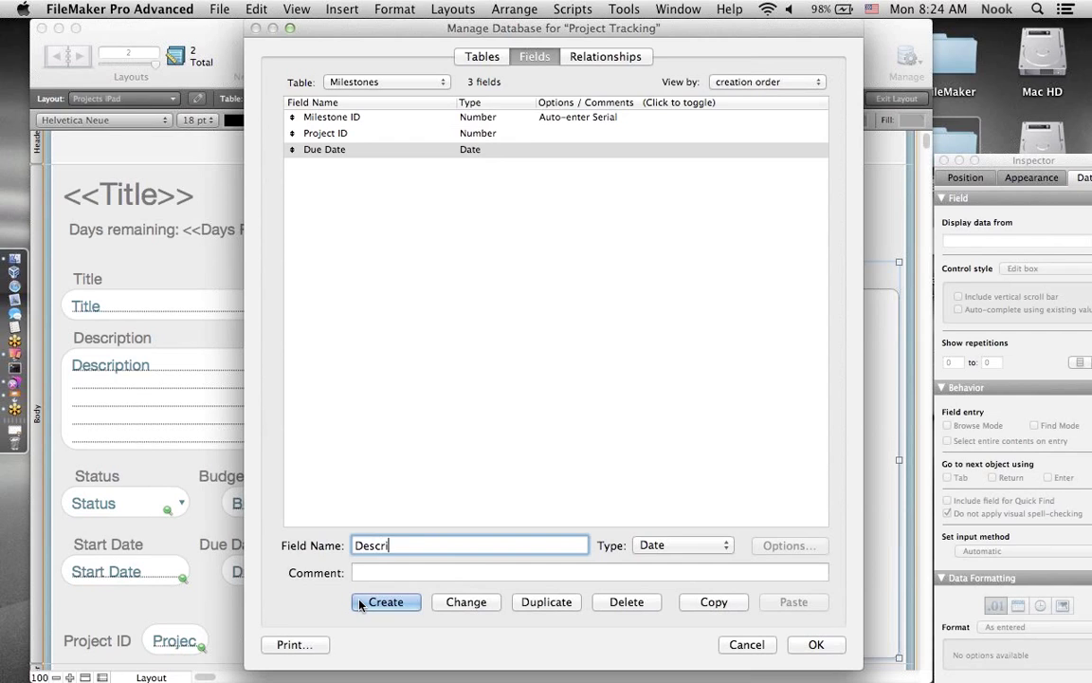
{"action": "left_click", "coordinate": [637, 550]}
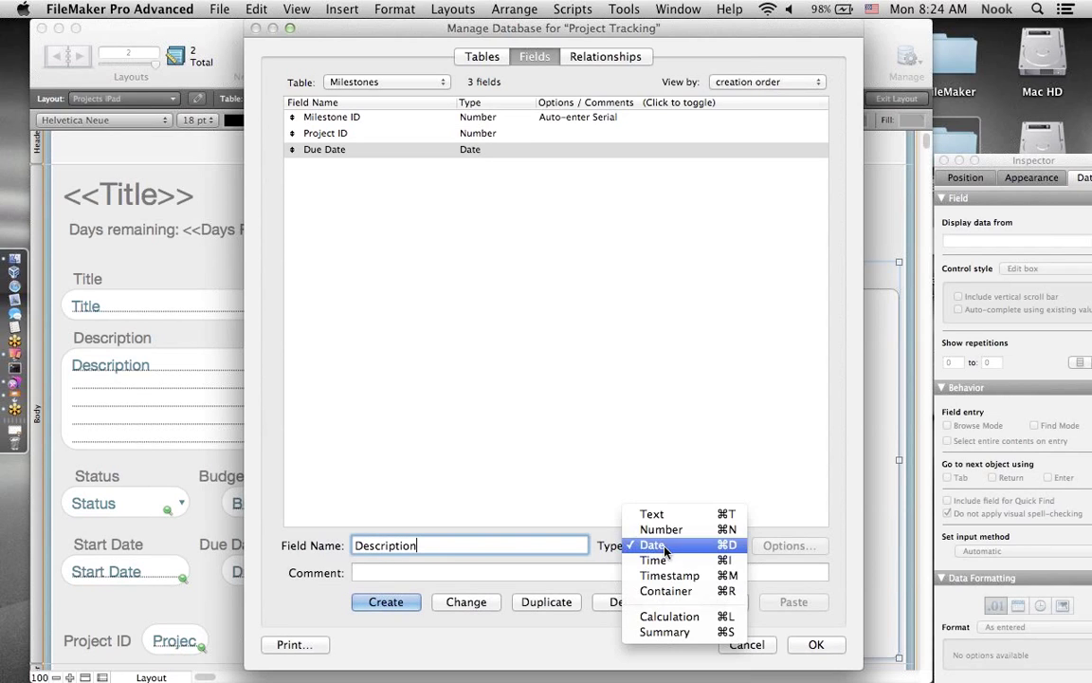
{"action": "left_click", "coordinate": [654, 462]}
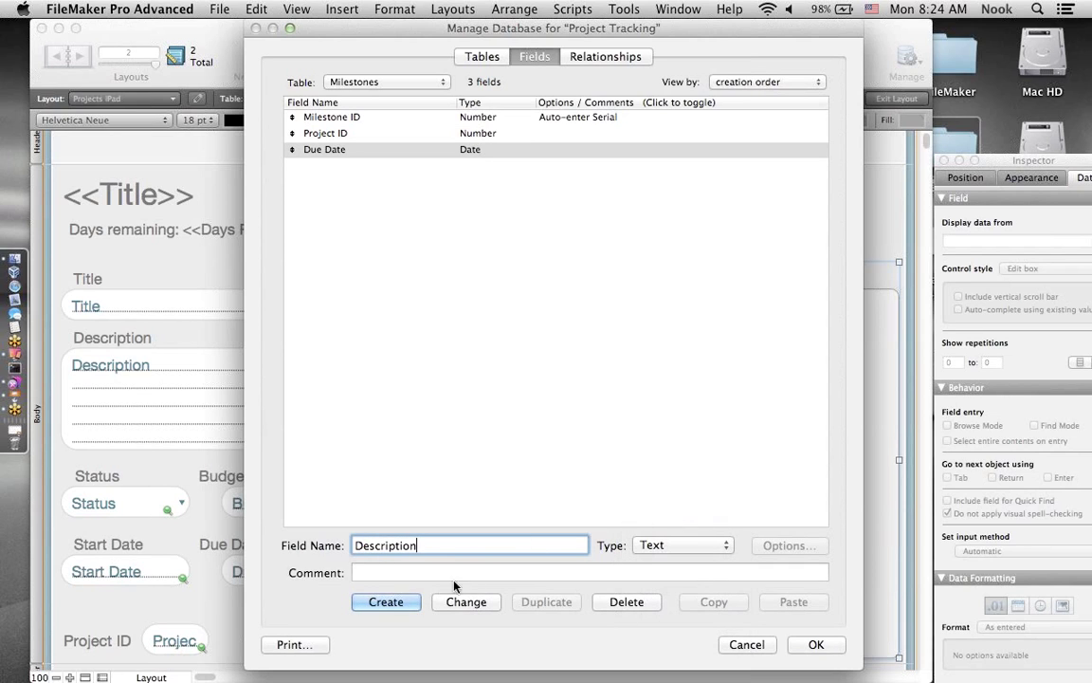
{"action": "left_click", "coordinate": [379, 601]}
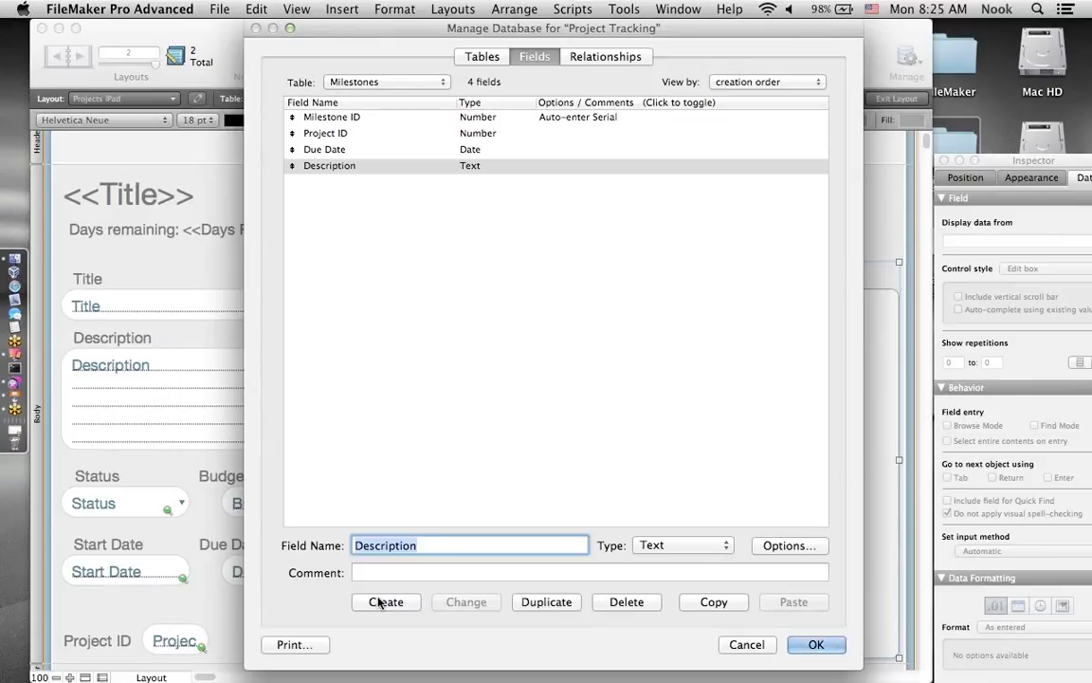
{"action": "type", "text": "Compe"}
{"action": "key", "text": "BackSpace"}
{"action": "type", "text": "letion"}
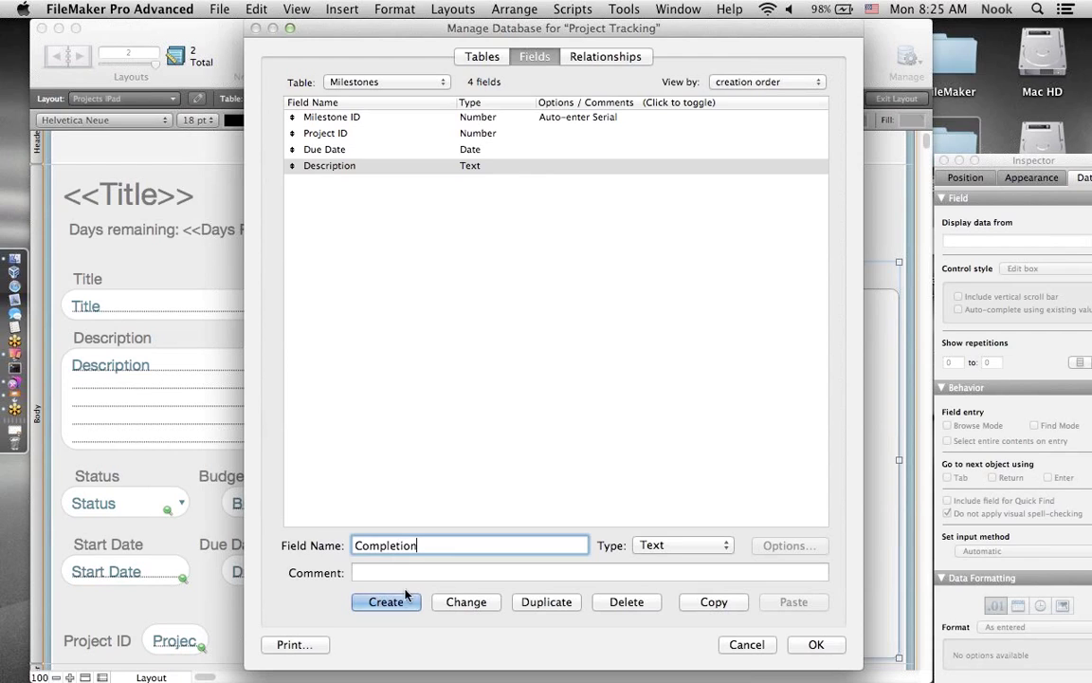
{"action": "left_click", "coordinate": [387, 604]}
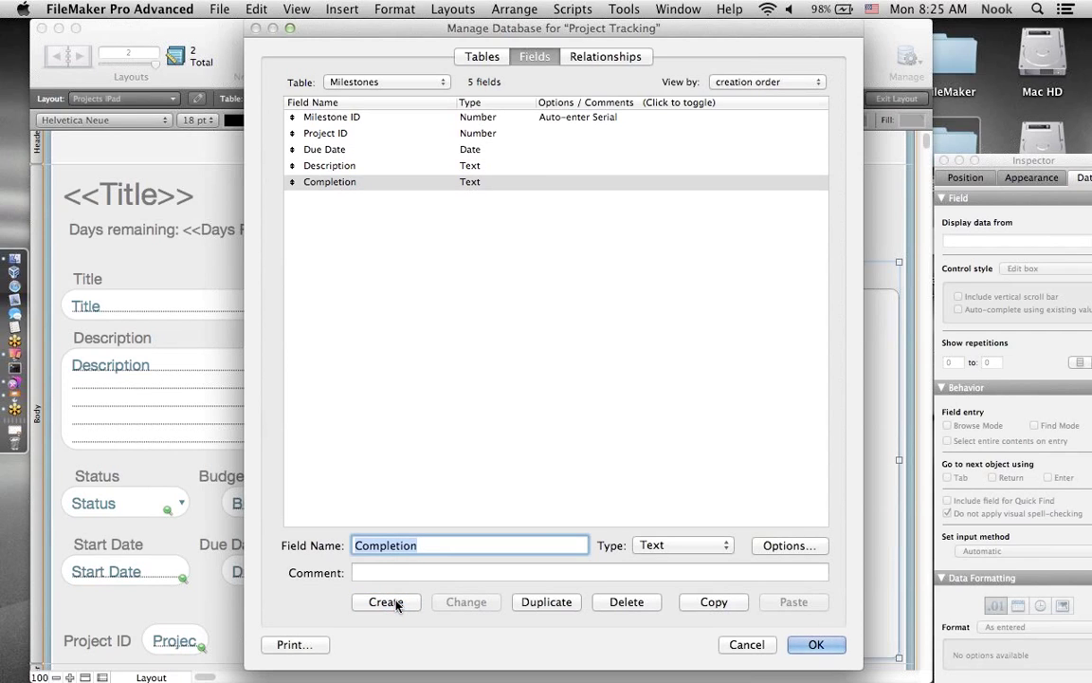
- Relate the Projects table to the Milestones table by matching their Project ID fields, and accept the database changes
{"action": "left_click", "coordinate": [614, 58]}
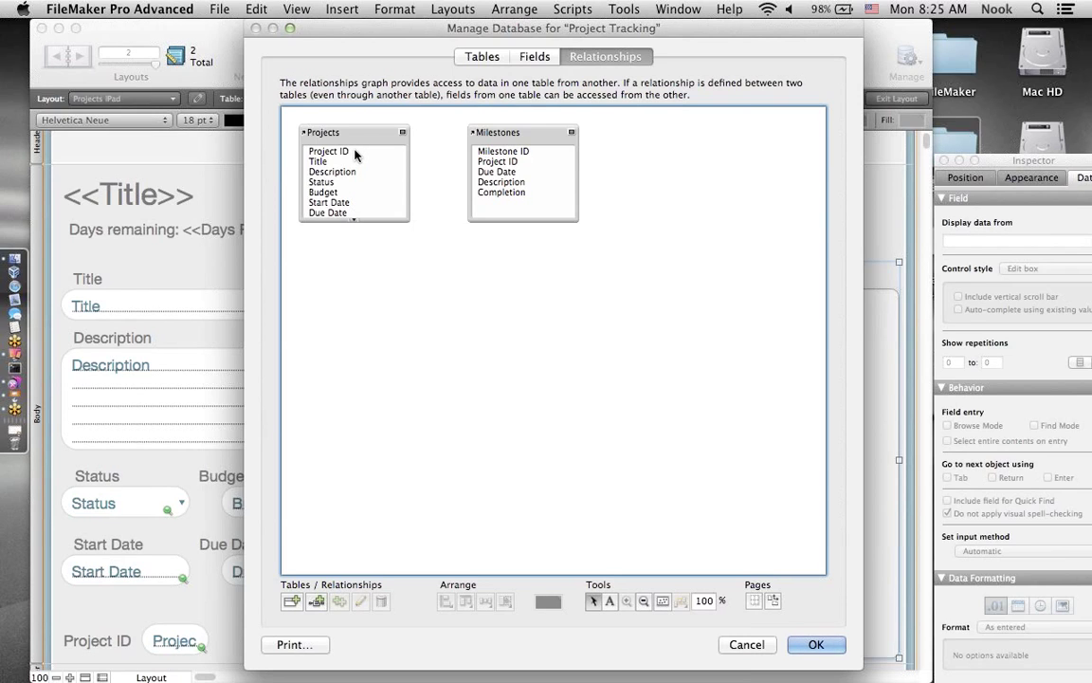
{"action": "left_click_drag", "start_coordinate": [323, 152], "coordinate": [351, 156]}
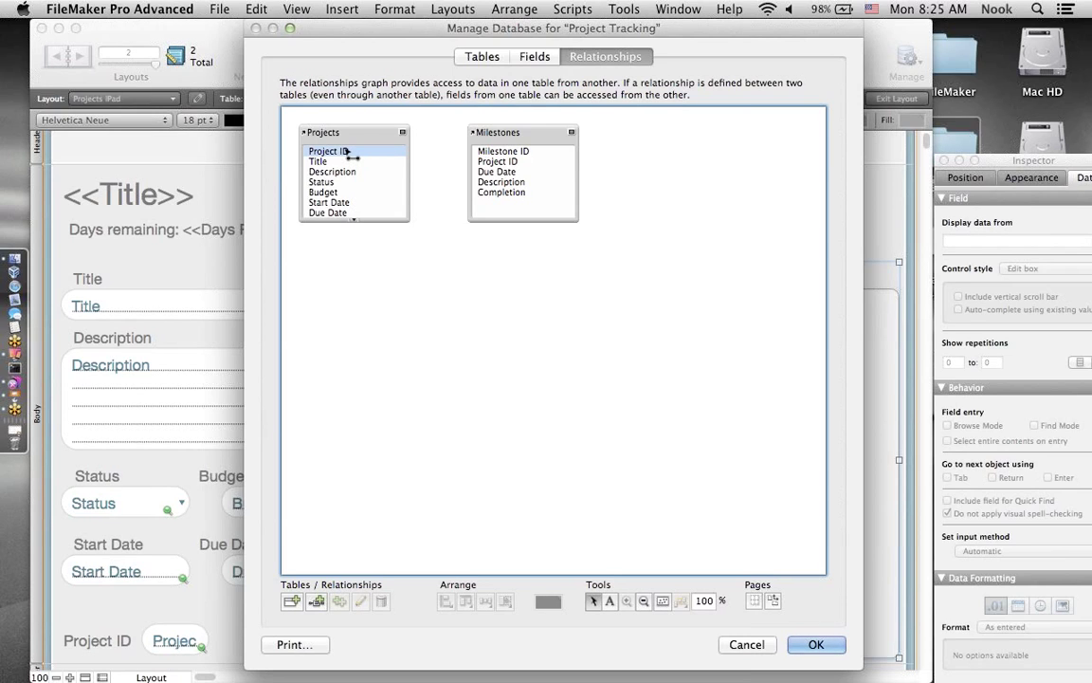
{"action": "left_click_drag", "start_coordinate": [351, 156], "coordinate": [488, 167]}
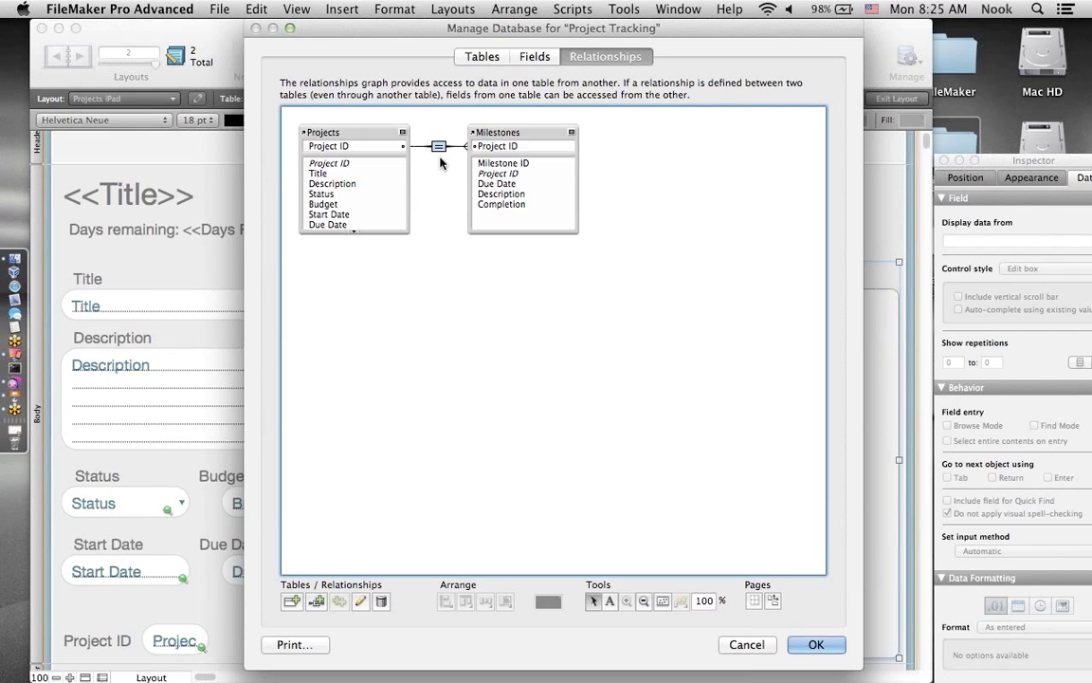
{"action": "left_click", "coordinate": [818, 644]}
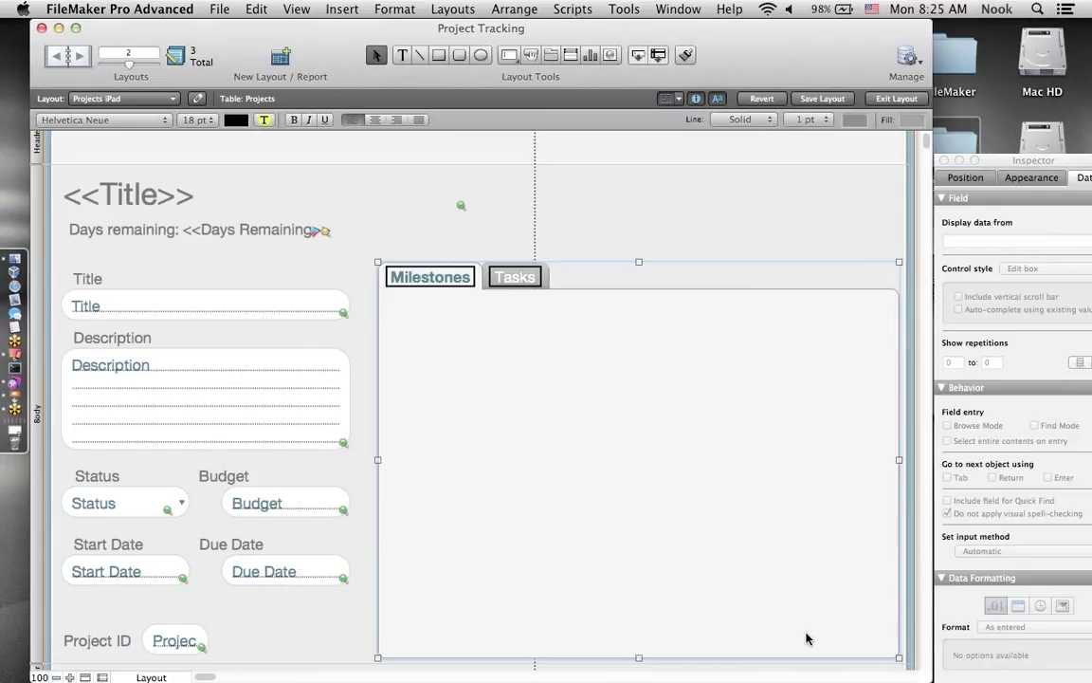
- Draw a portal across the Milestones tab panel showing related records from Milestones, with 6 rows and a vertical scroll bar
{"action": "left_click", "coordinate": [571, 54]}
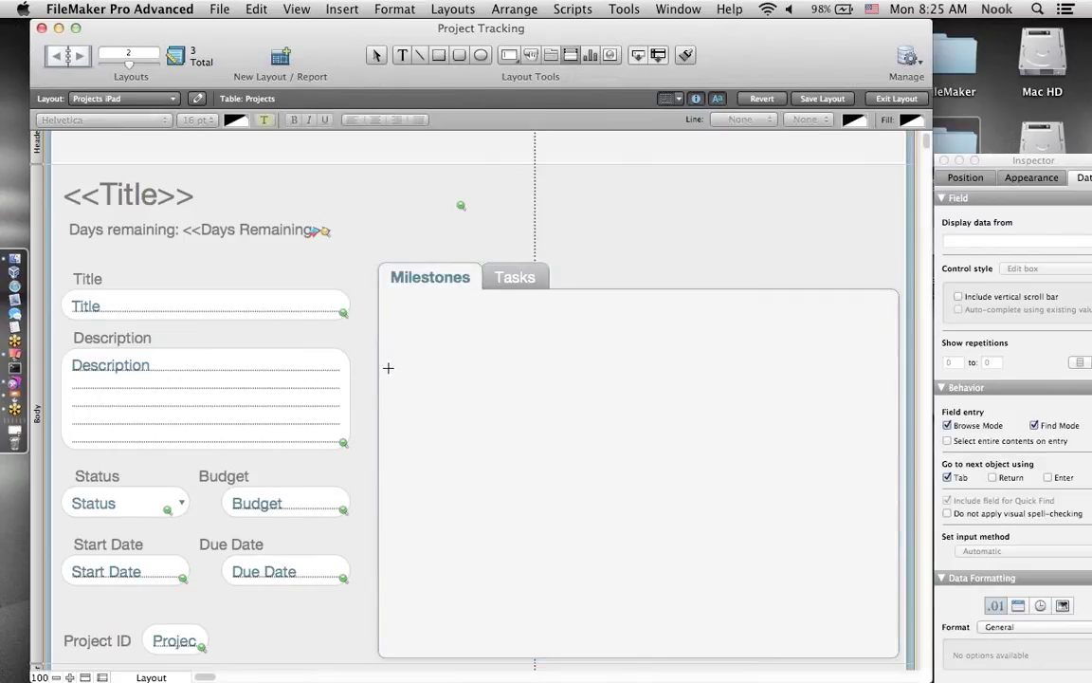
{"action": "mouse_move", "coordinate": [388, 367]}
{"action": "left_mouse_down"}
{"action": "mouse_move", "coordinate": [509, 449]}
{"action": "mouse_move", "coordinate": [813, 602]}
{"action": "mouse_move", "coordinate": [891, 606]}
{"action": "left_mouse_up"}
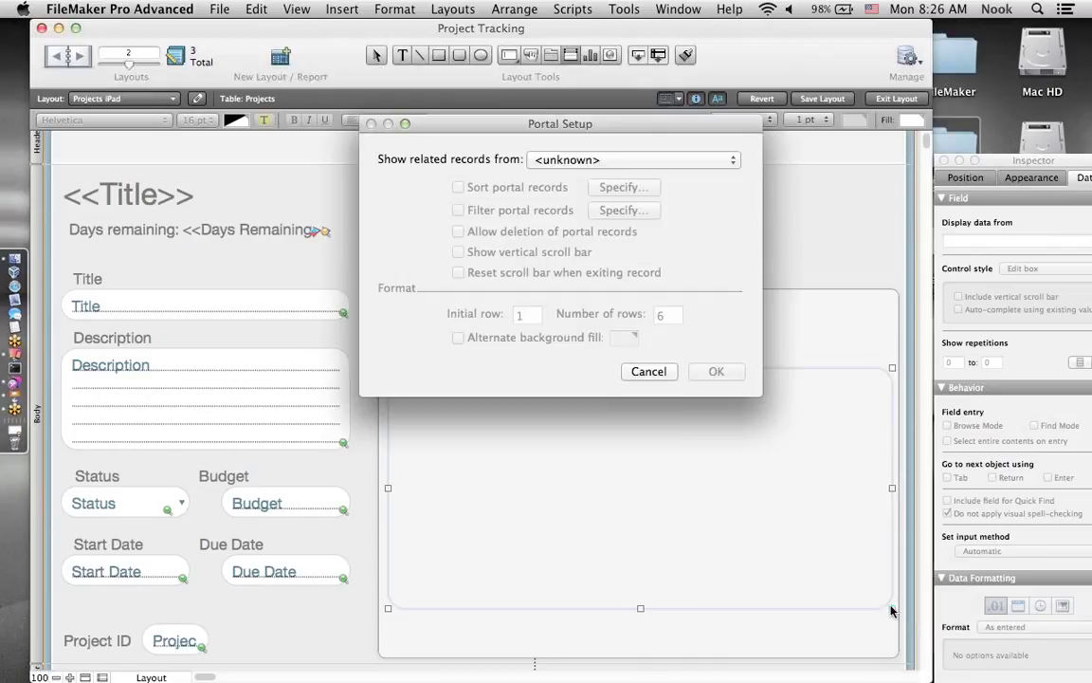
{"action": "left_click", "coordinate": [635, 163]}
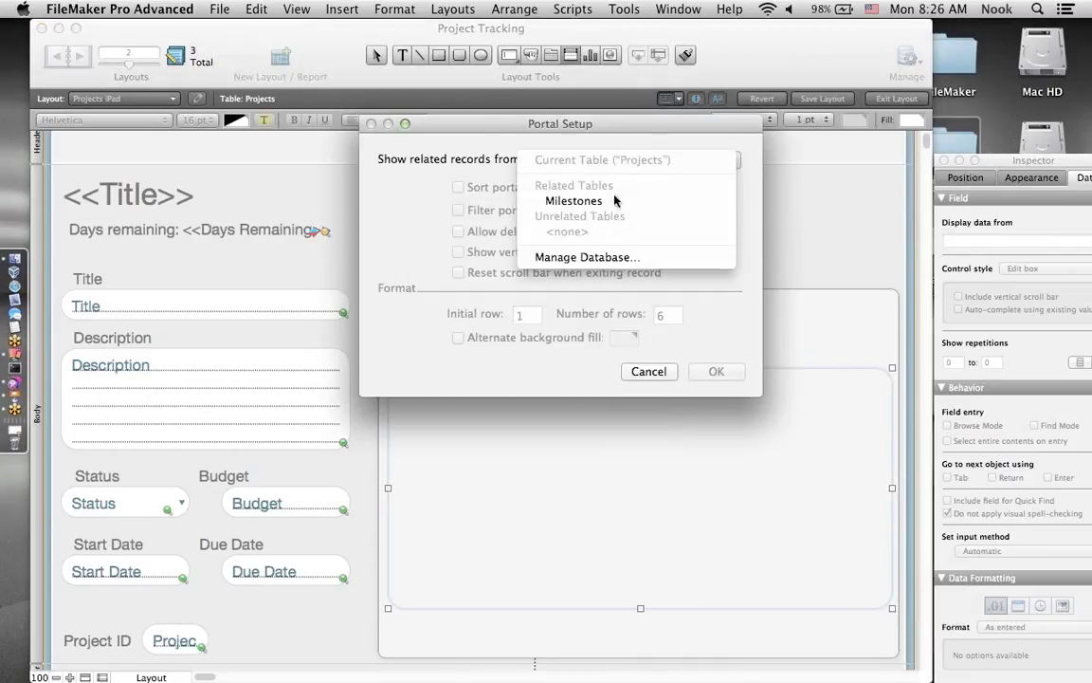
{"action": "left_click", "coordinate": [615, 200]}
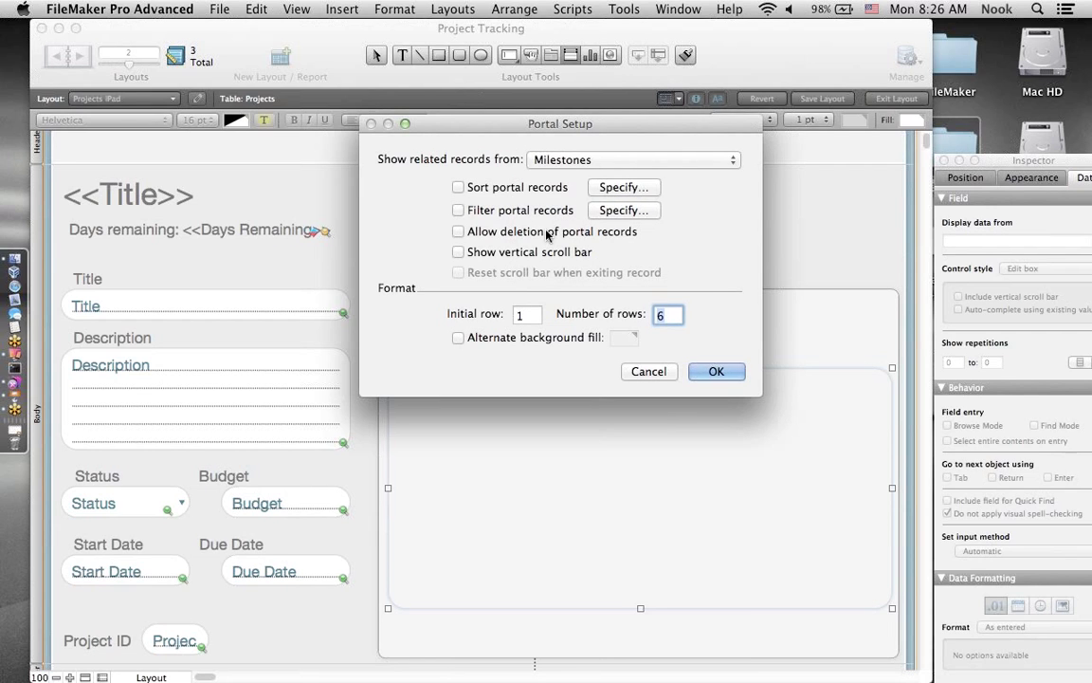
{"action": "left_click", "coordinate": [459, 252]}
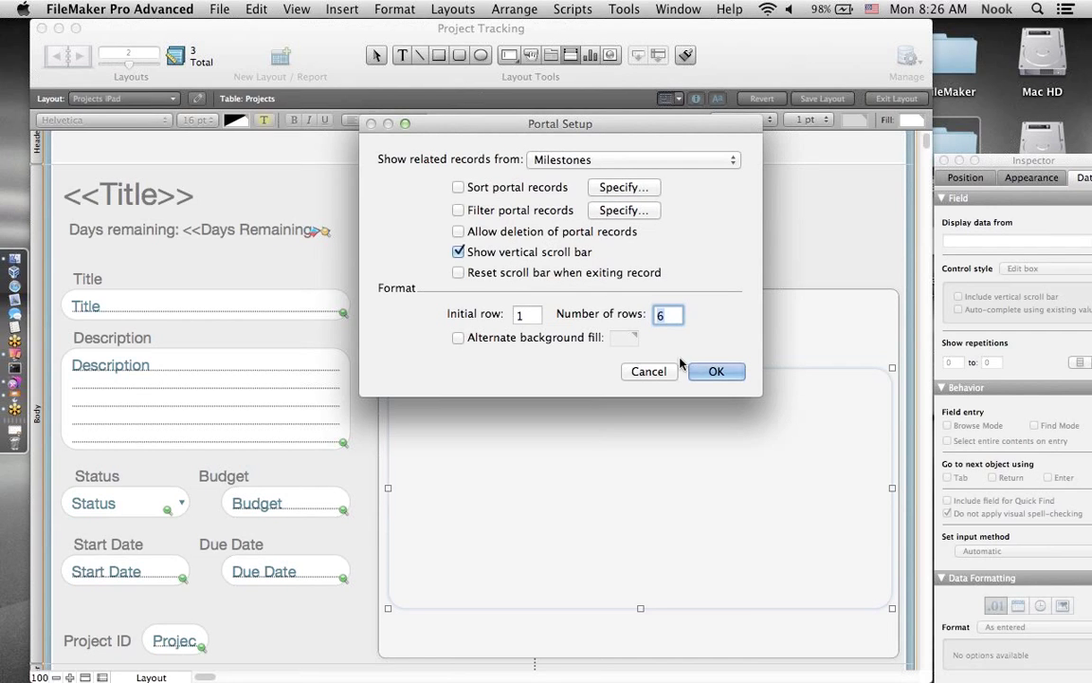
{"action": "left_click", "coordinate": [713, 371]}
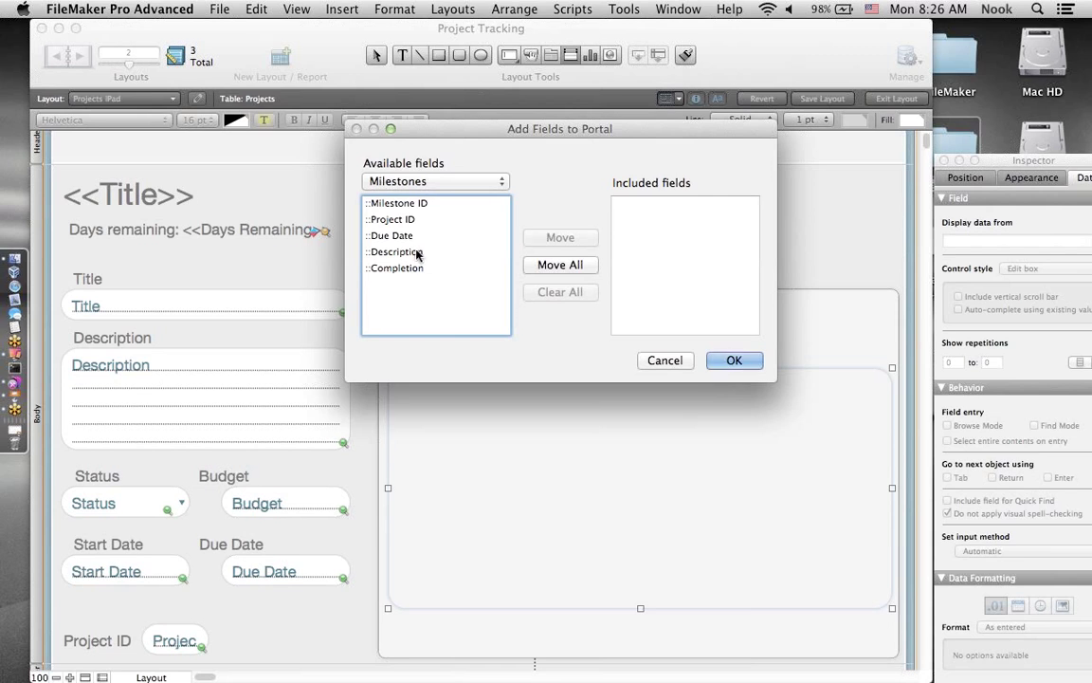
- Include the Milestones fields Due Date, Description and Completion in the portal, in that order
{"action": "double_click", "coordinate": [402, 235]}
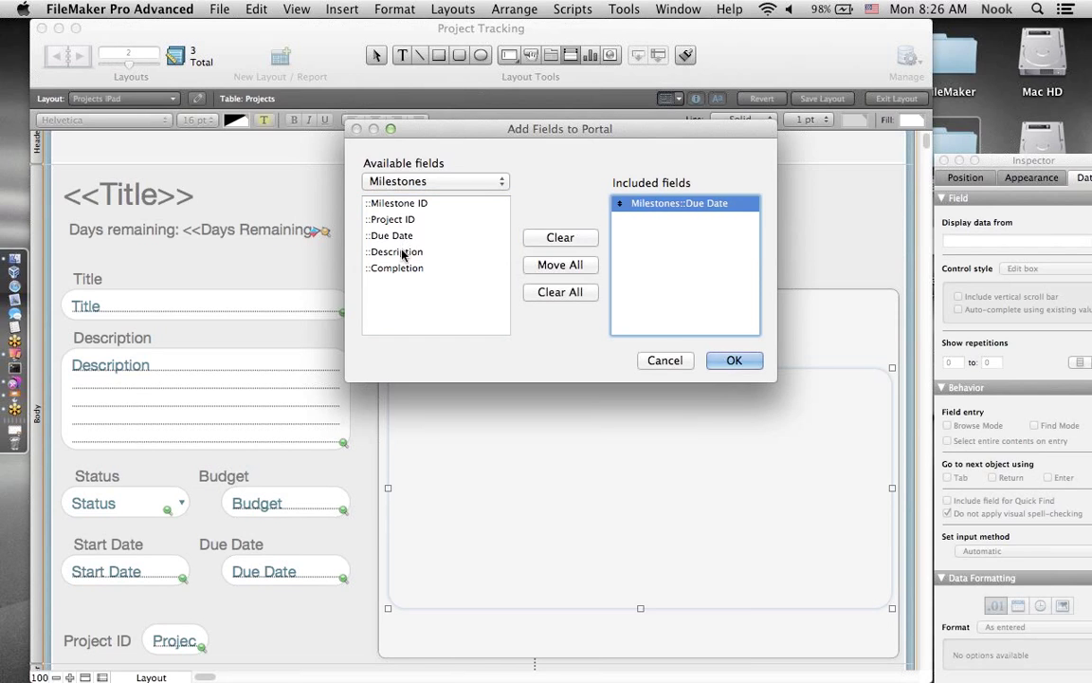
{"action": "double_click", "coordinate": [402, 252]}
{"action": "double_click", "coordinate": [399, 269]}
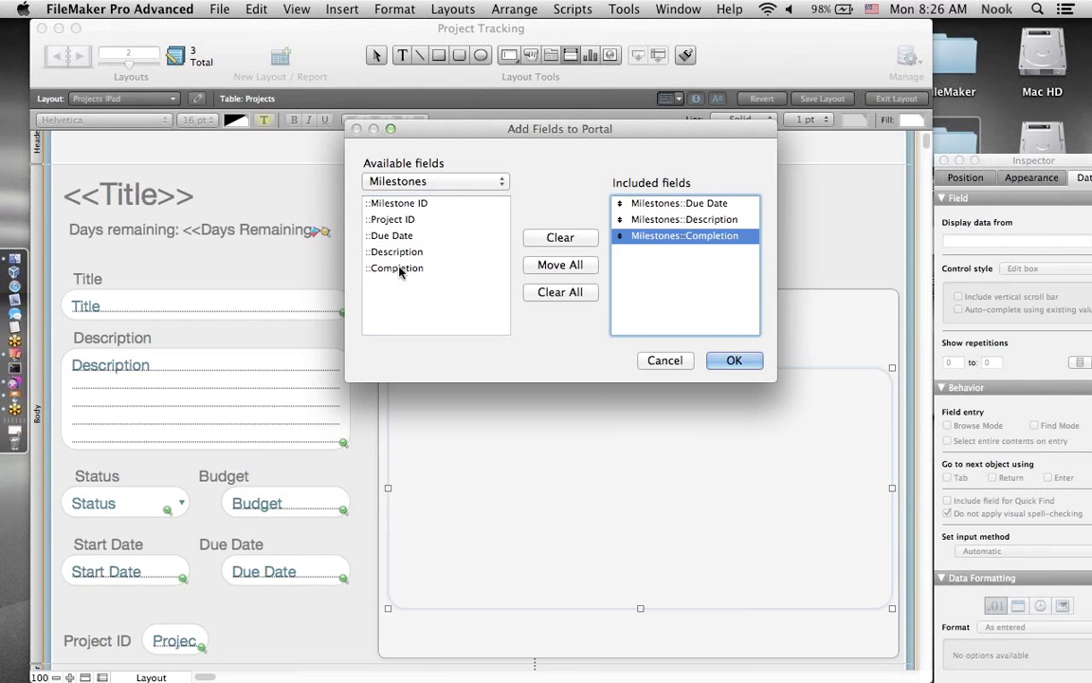
{"action": "left_click", "coordinate": [732, 360]}
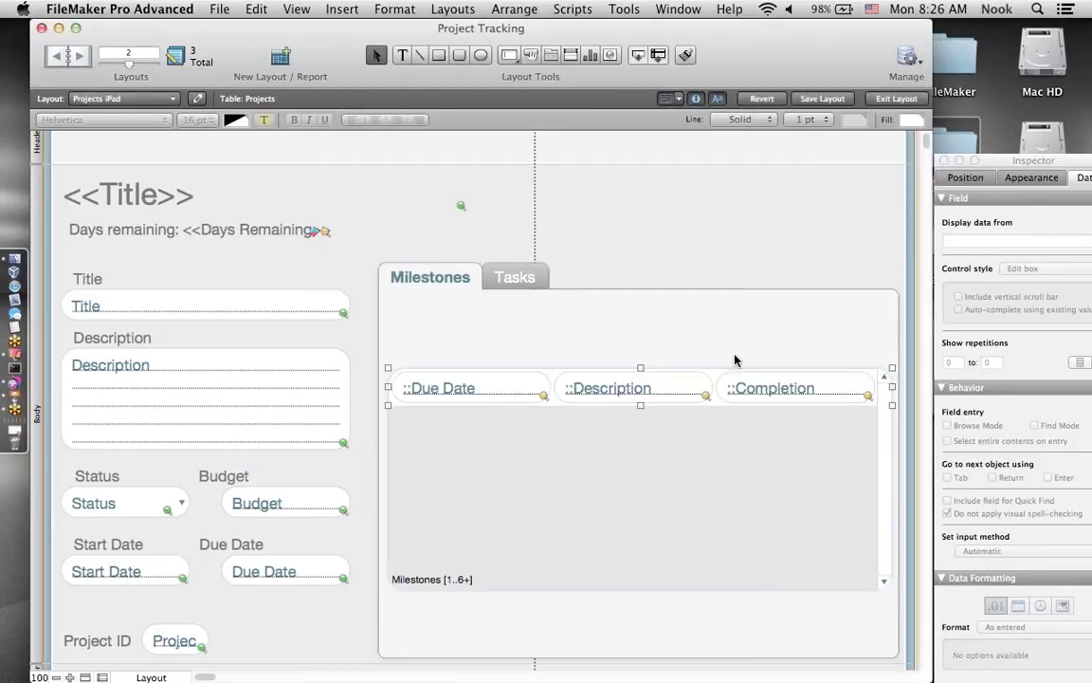
- Narrow the portal's Completion and Due Date fields and widen the Description field to fill the space between them
{"action": "left_click", "coordinate": [731, 387]}
{"action": "left_click_drag", "start_coordinate": [718, 384], "coordinate": [753, 393]}
{"action": "left_click", "coordinate": [703, 389]}
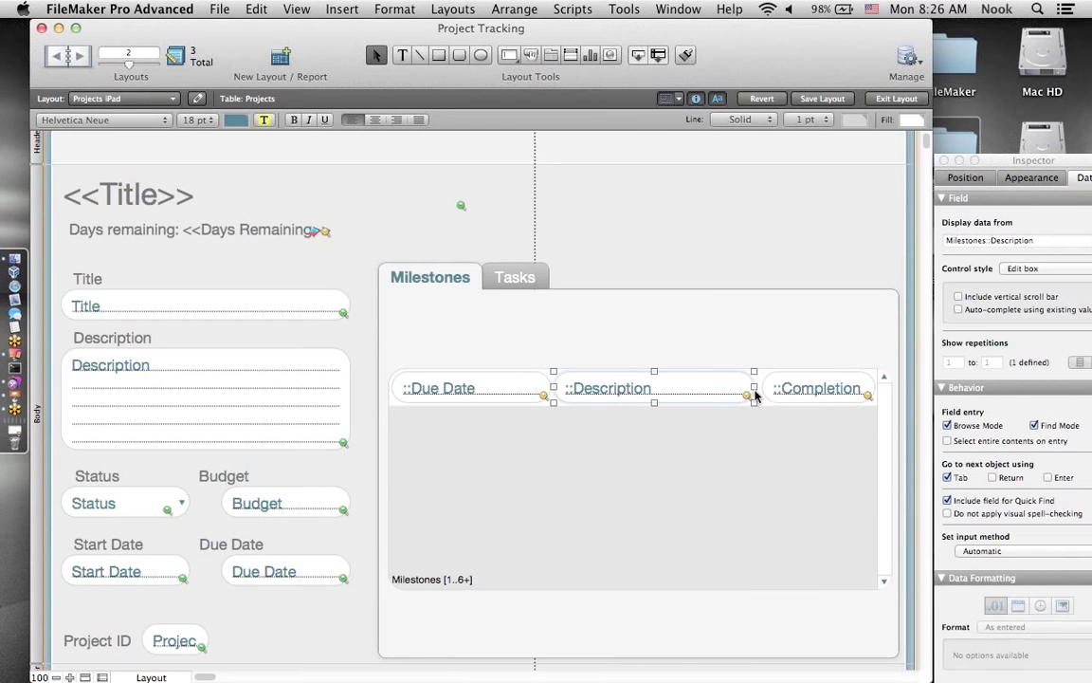
{"action": "left_click", "coordinate": [548, 388]}
{"action": "left_click_drag", "start_coordinate": [550, 386], "coordinate": [512, 386]}
{"action": "left_click", "coordinate": [577, 386]}
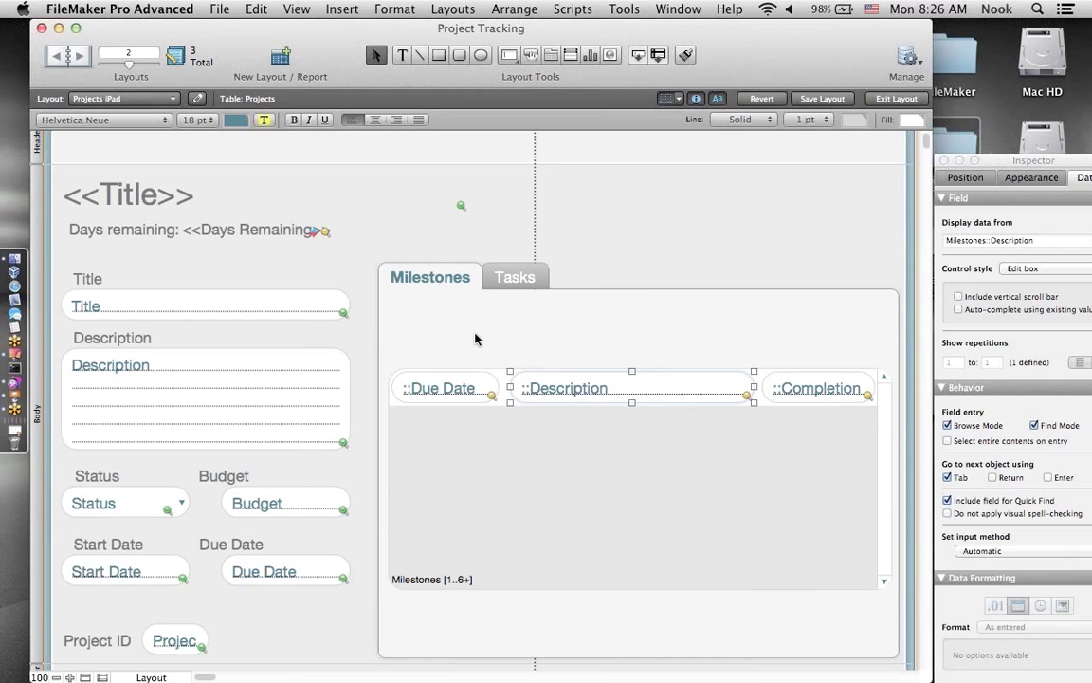
- Add a text label reading Due Date and position it just above the portal's Due Date field
{"action": "left_click", "coordinate": [427, 299]}
{"action": "left_click", "coordinate": [402, 54]}
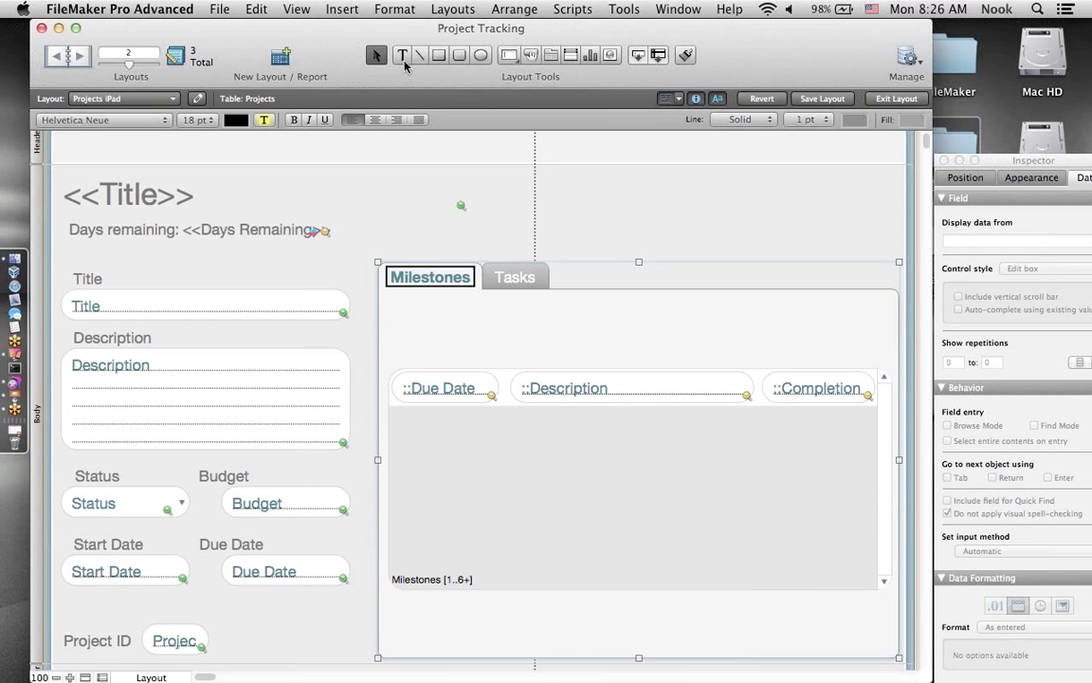
{"action": "left_click", "coordinate": [422, 354]}
{"action": "type", "text": "Due Date"}
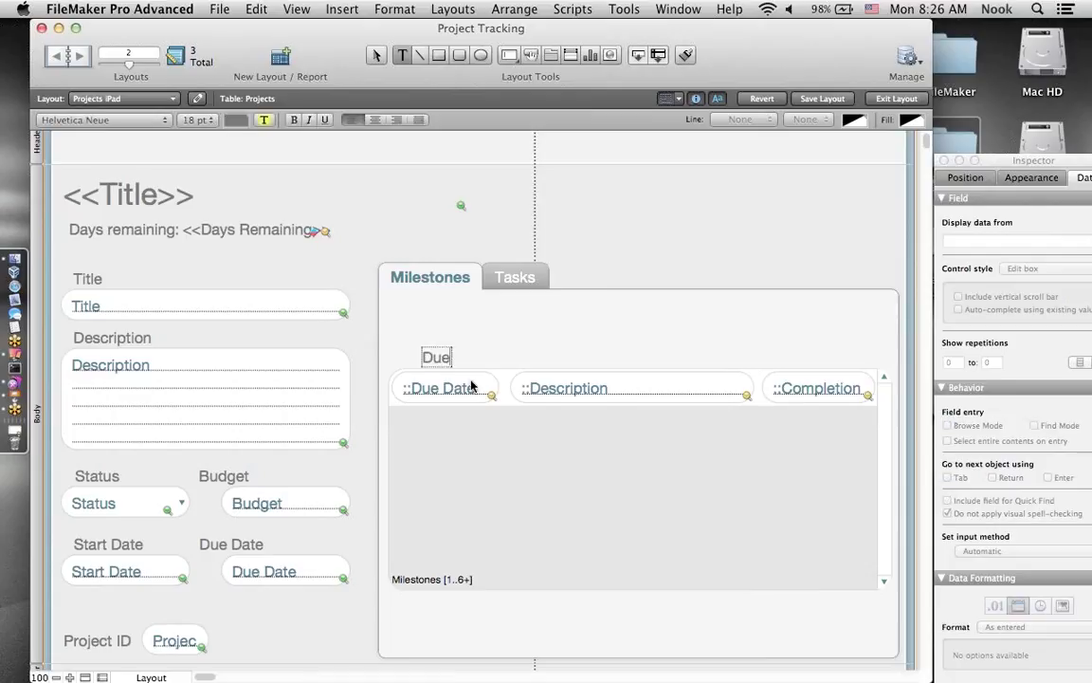
{"action": "left_click", "coordinate": [486, 329]}
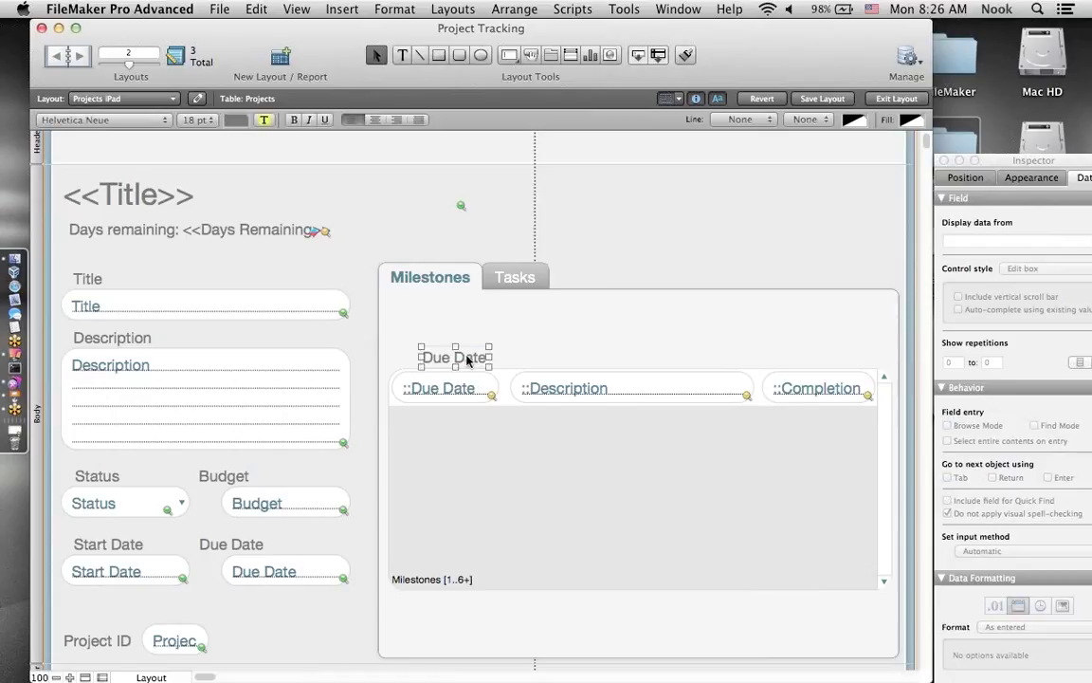
{"action": "left_click_drag", "start_coordinate": [463, 357], "coordinate": [456, 358]}
- Add a text label reading Description above the portal's Description field, level with the Due Date label
{"action": "left_click", "coordinate": [402, 54]}
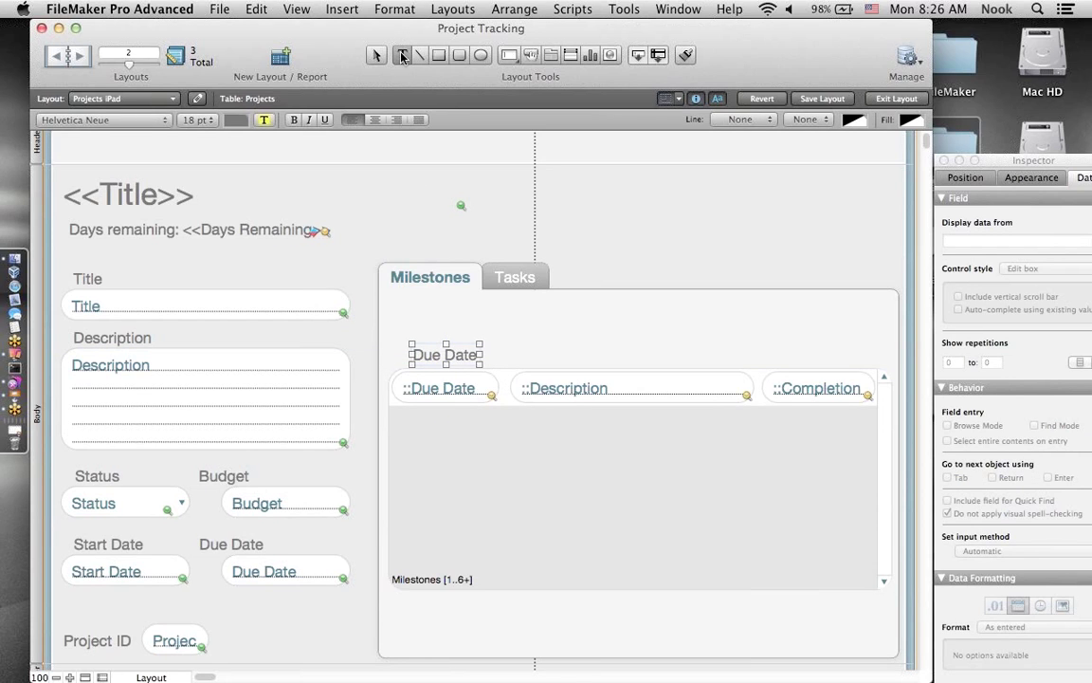
{"action": "left_click", "coordinate": [565, 361]}
{"action": "type", "text": "Description"}
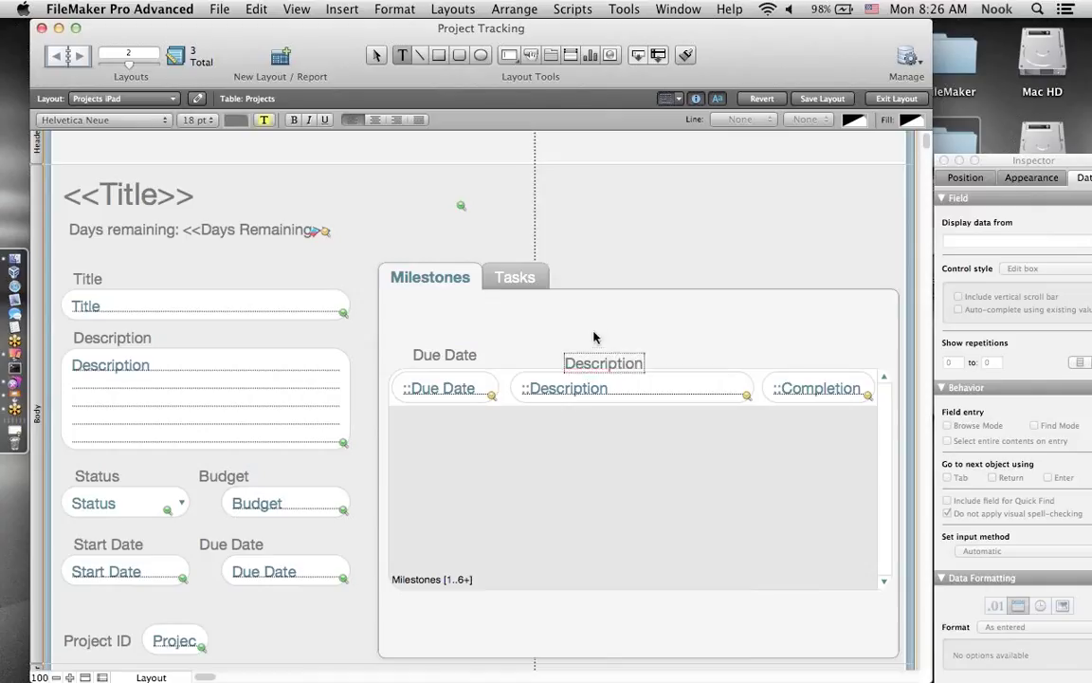
{"action": "key", "text": "Escape"}
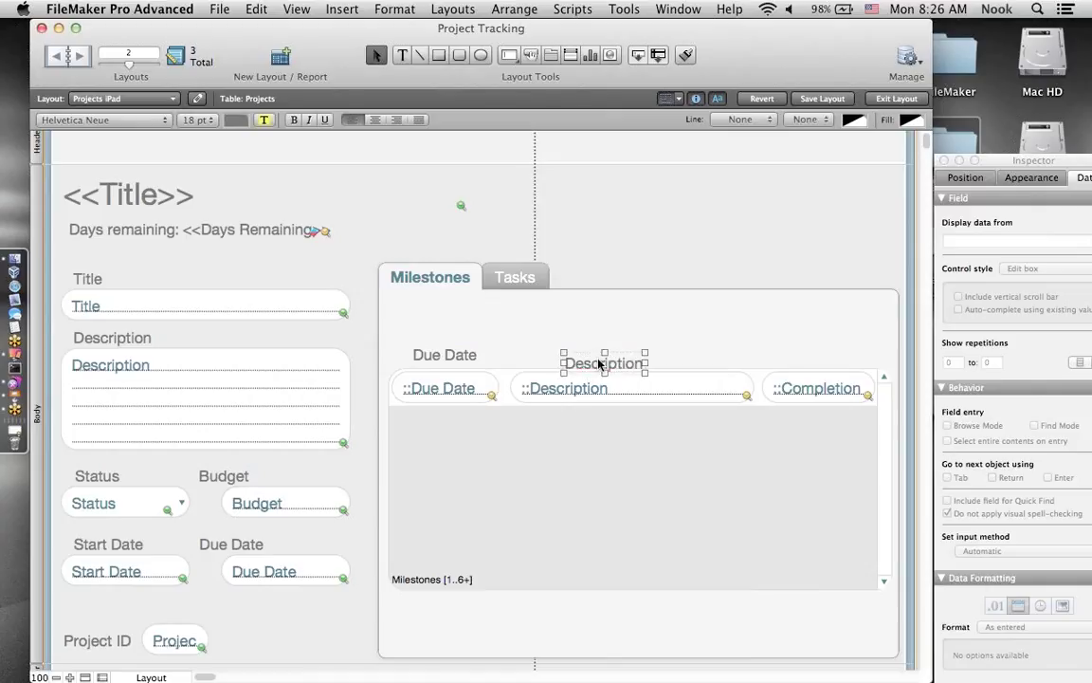
{"action": "left_click_drag", "start_coordinate": [598, 363], "coordinate": [599, 351]}
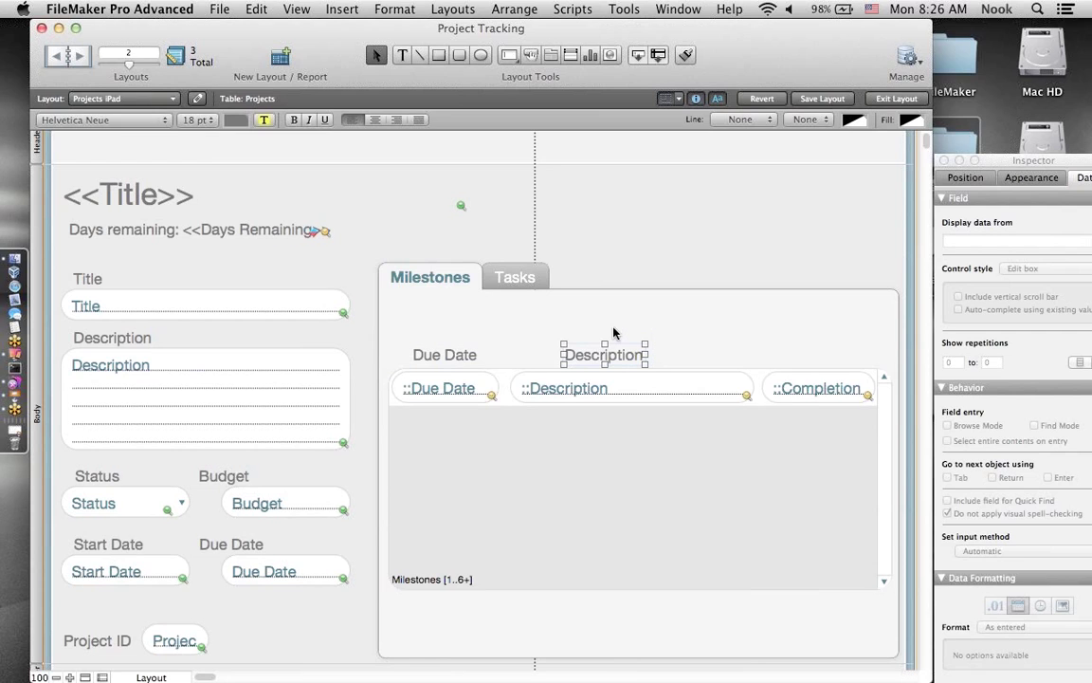
{"action": "left_click", "coordinate": [613, 333]}
- Duplicate the Description label above the portal's Completion field, retitle it Completion, and save the layout, returning to Browse mode
{"action": "left_click", "coordinate": [616, 363]}
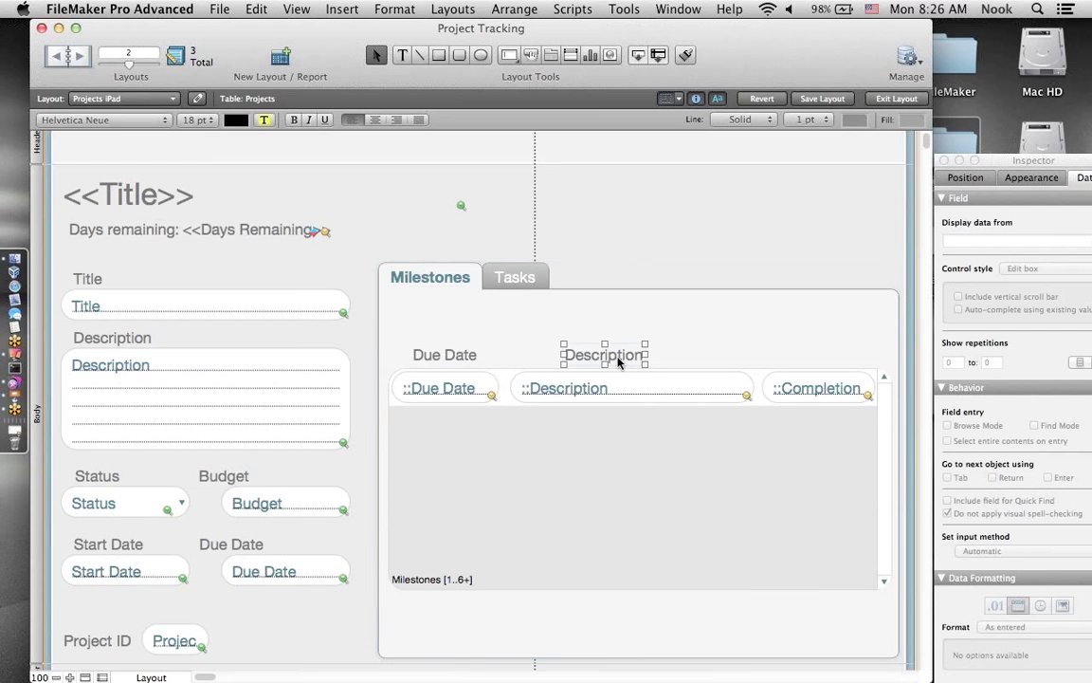
{"action": "left_click_drag", "start_coordinate": [617, 361], "coordinate": [823, 361]}
{"action": "double_click", "coordinate": [824, 356]}
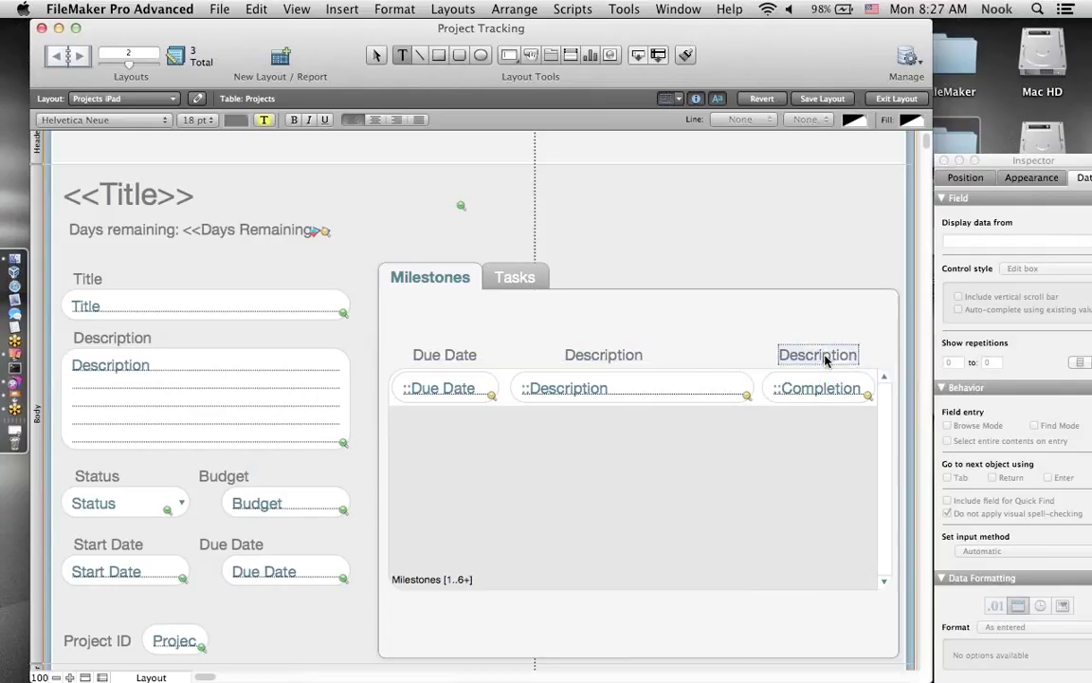
{"action": "type", "text": "Completion"}
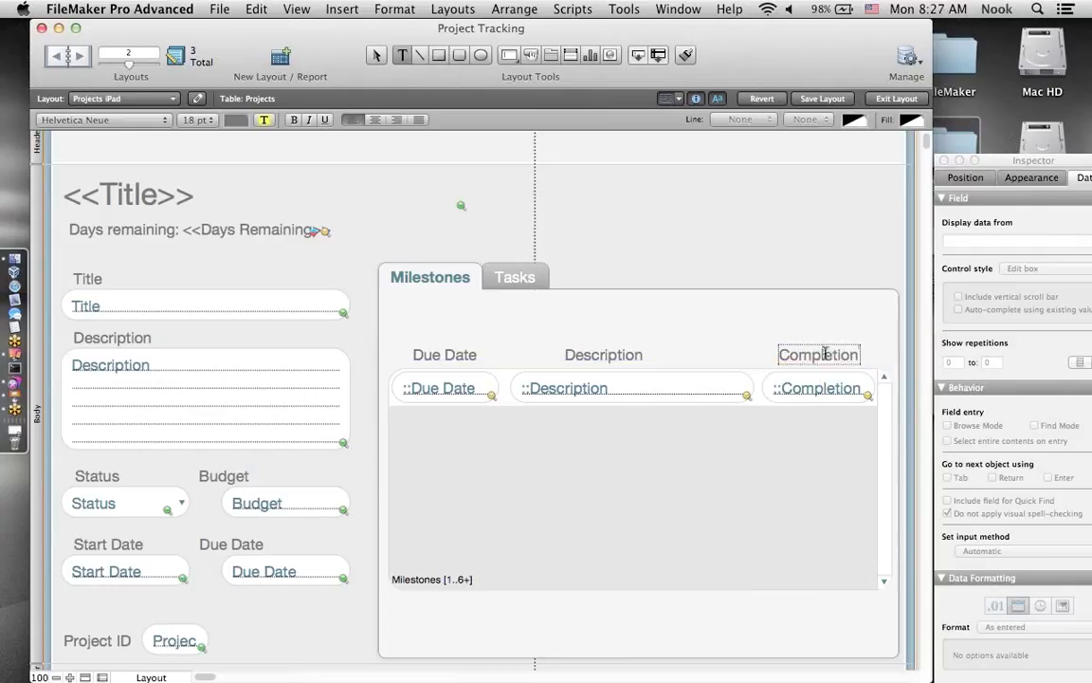
{"action": "key", "text": "Escape"}
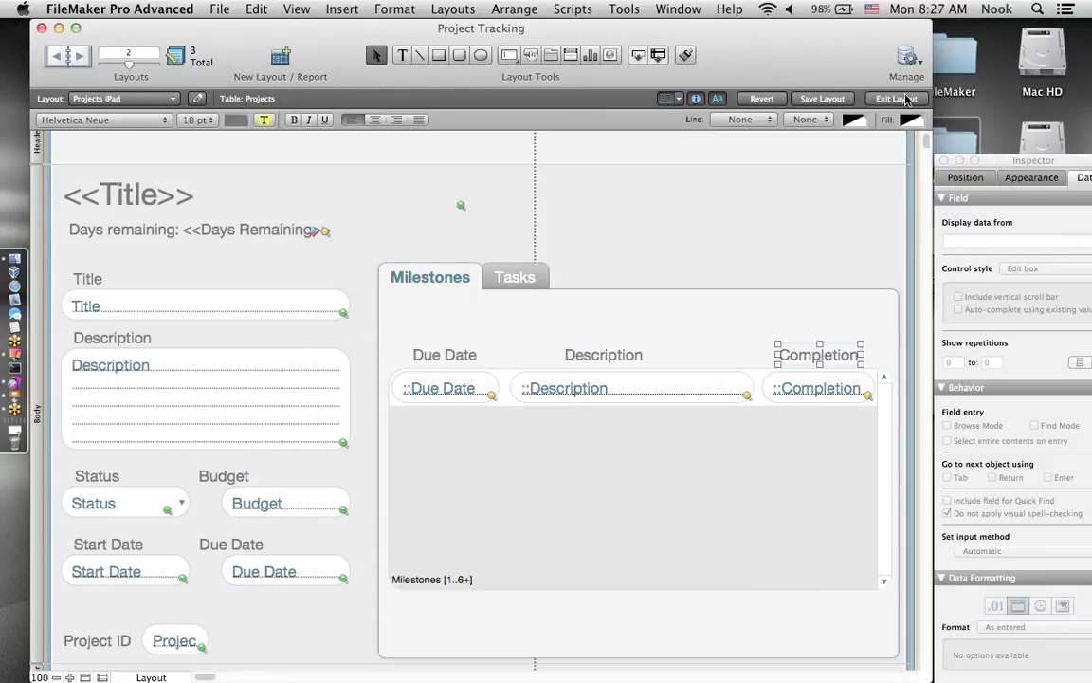
{"action": "left_click", "coordinate": [818, 98]}
{"action": "left_click", "coordinate": [881, 99]}
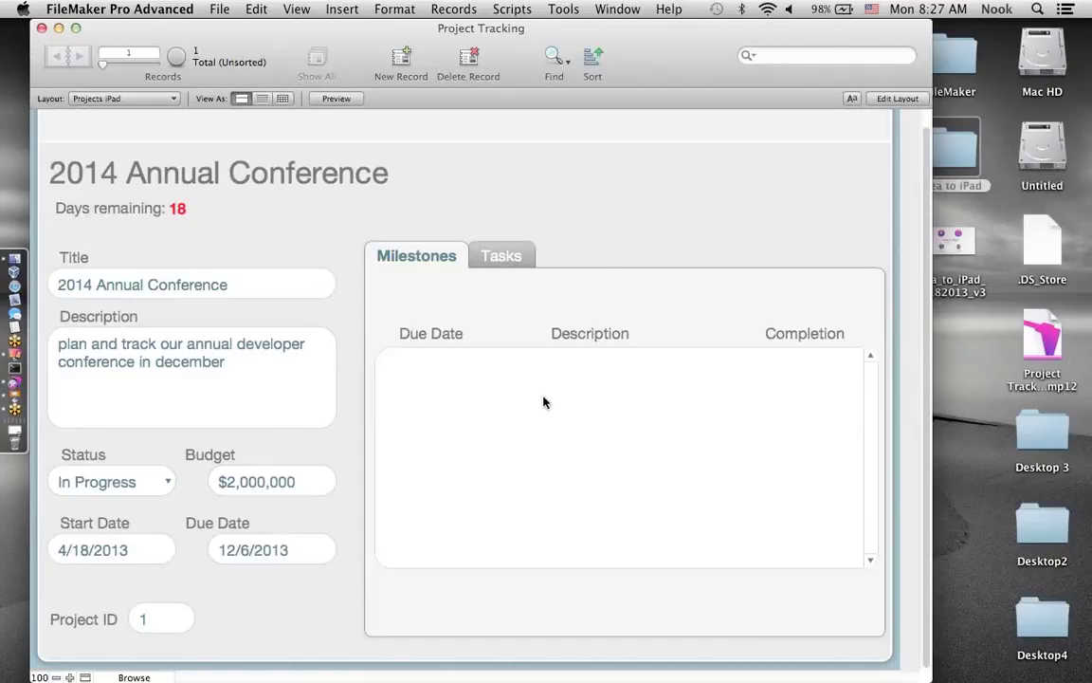
- Compare the Project ID field on the Milestones layout with the one on the Projects iPad layout
{"action": "left_click", "coordinate": [157, 98]}
{"action": "left_click", "coordinate": [156, 112]}
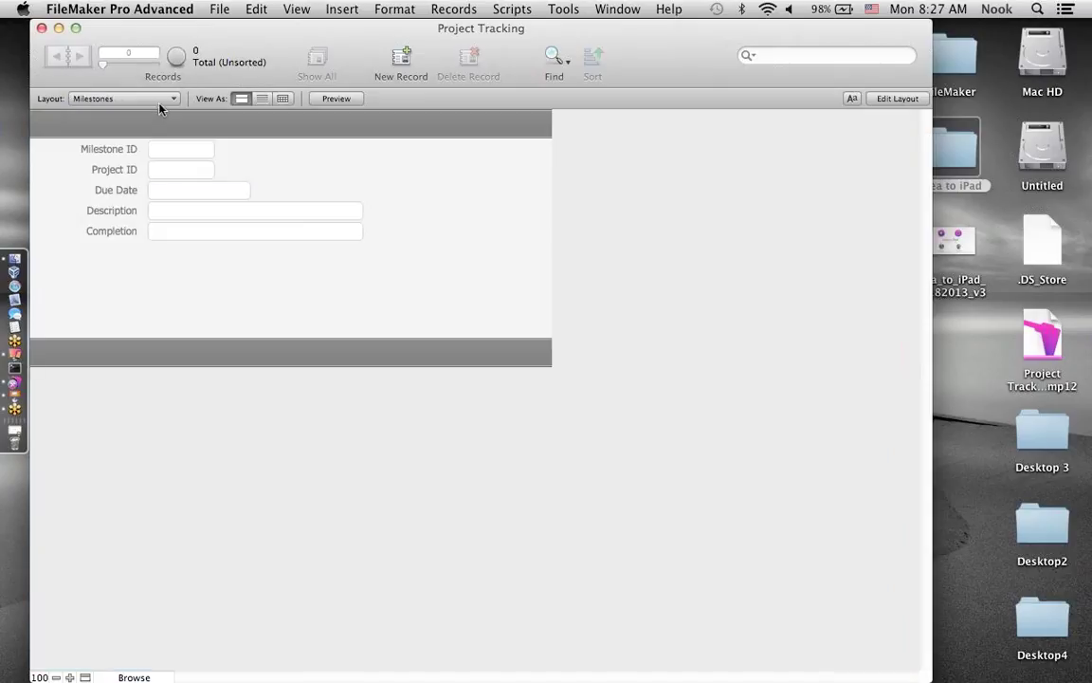
{"action": "left_click", "coordinate": [160, 98]}
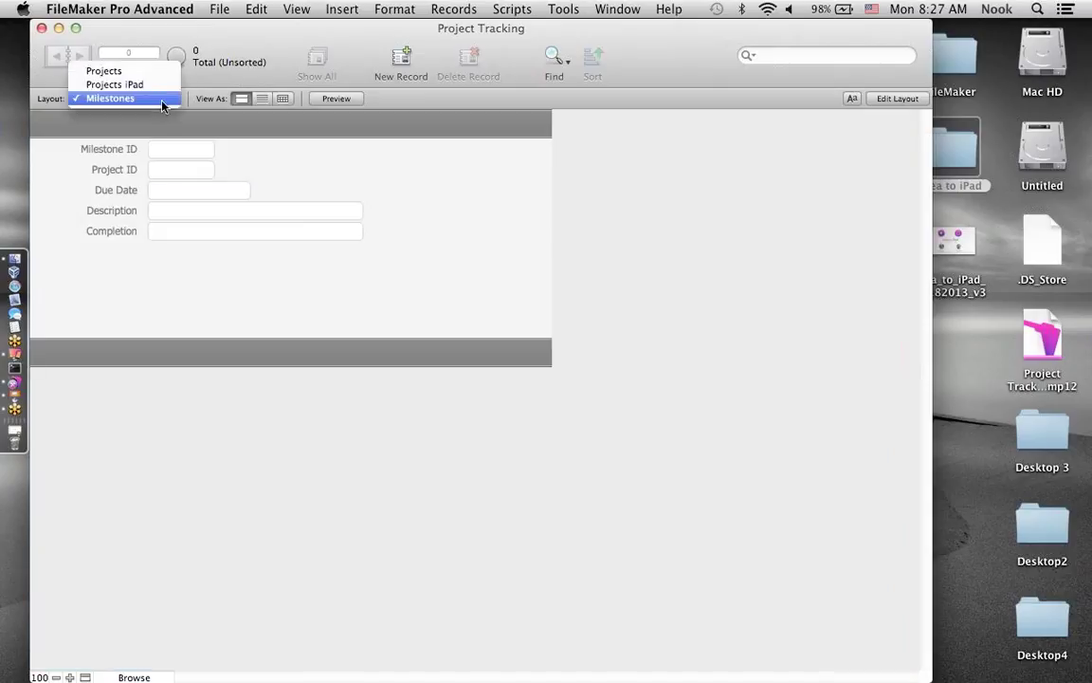
{"action": "left_click", "coordinate": [159, 85]}
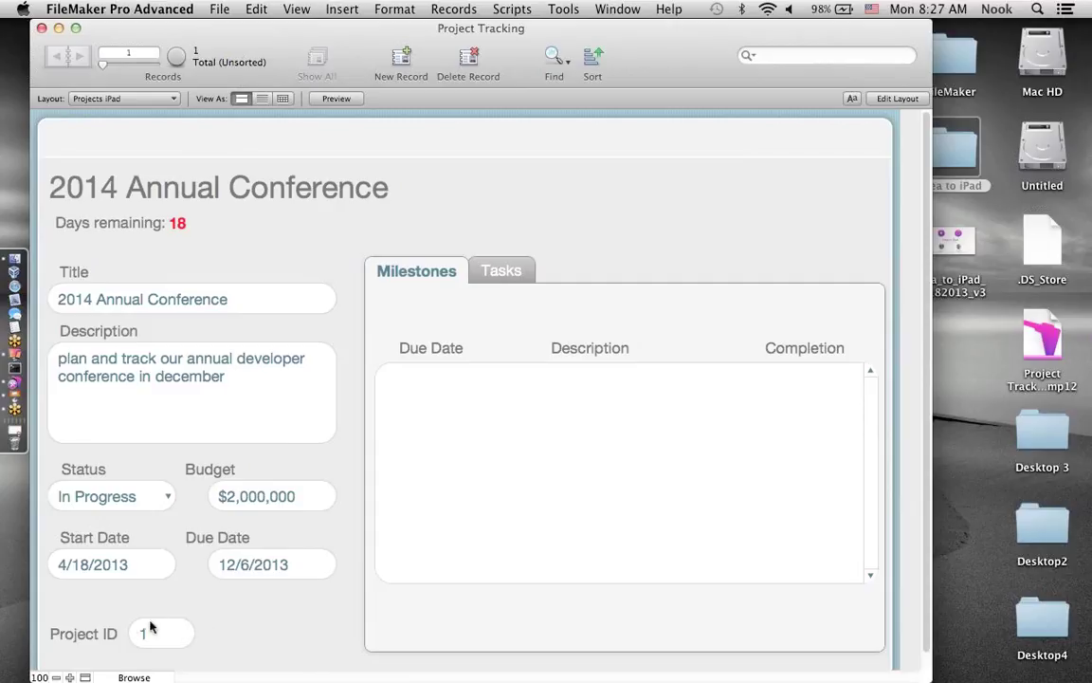
{"action": "left_click", "coordinate": [161, 100]}
{"action": "left_click", "coordinate": [163, 113]}
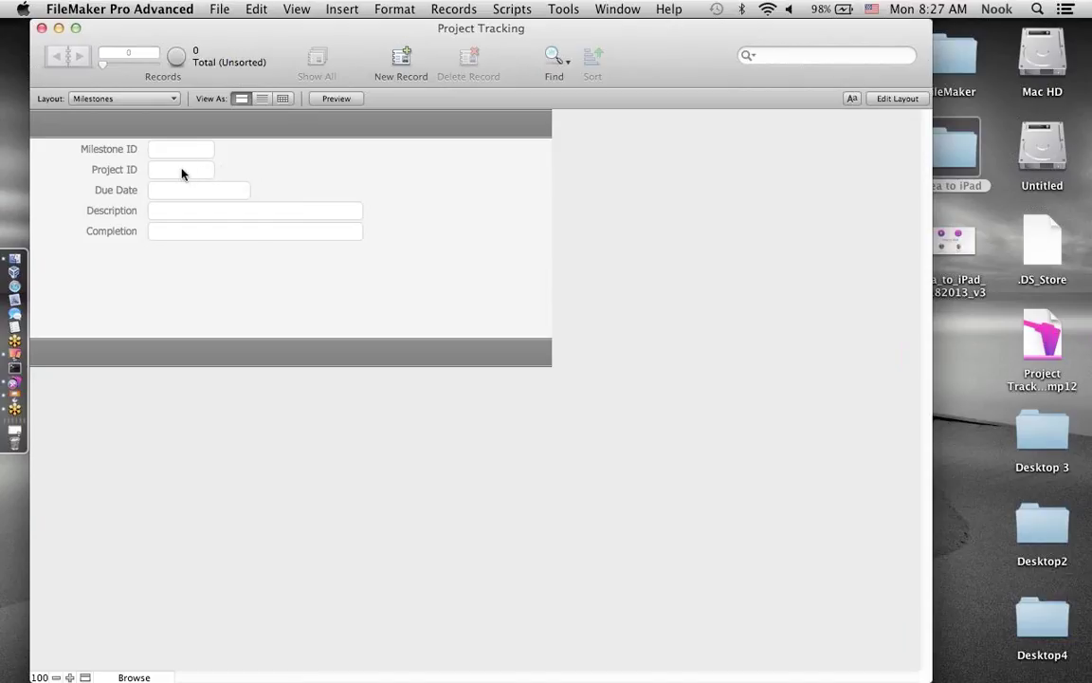
{"action": "left_click", "coordinate": [163, 99]}
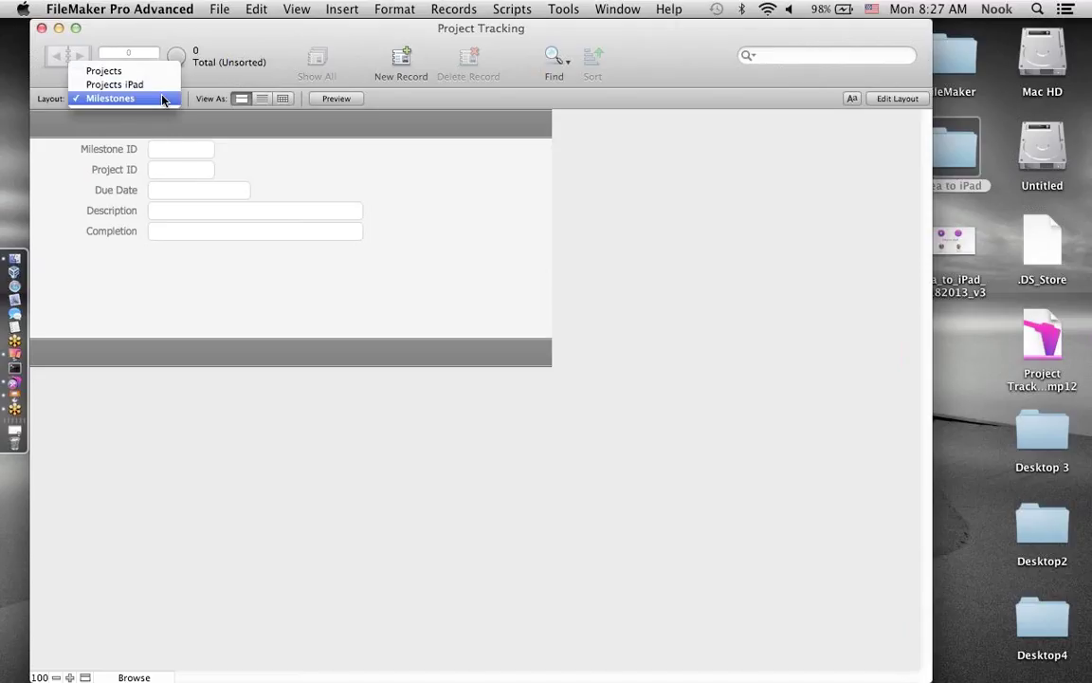
{"action": "left_click", "coordinate": [163, 91]}
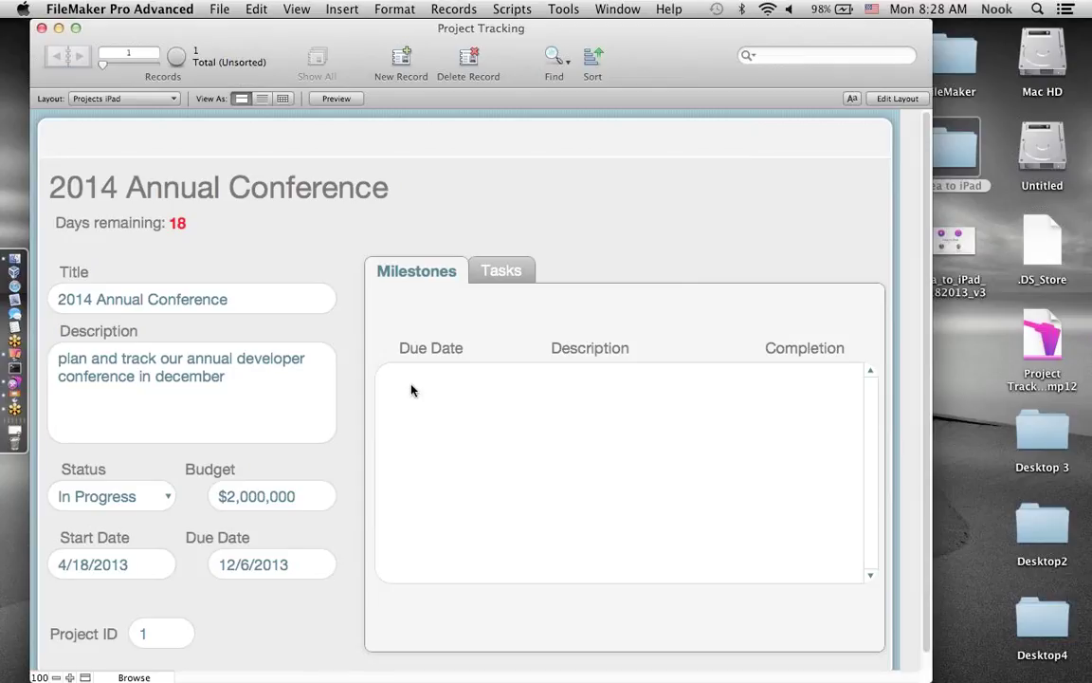
- Allow creation of Milestones records via the Projects–Milestones relationship and apply the change to the database
{"action": "left_click", "coordinate": [221, 9]}
{"action": "mouse_move", "coordinate": [237, 152]}
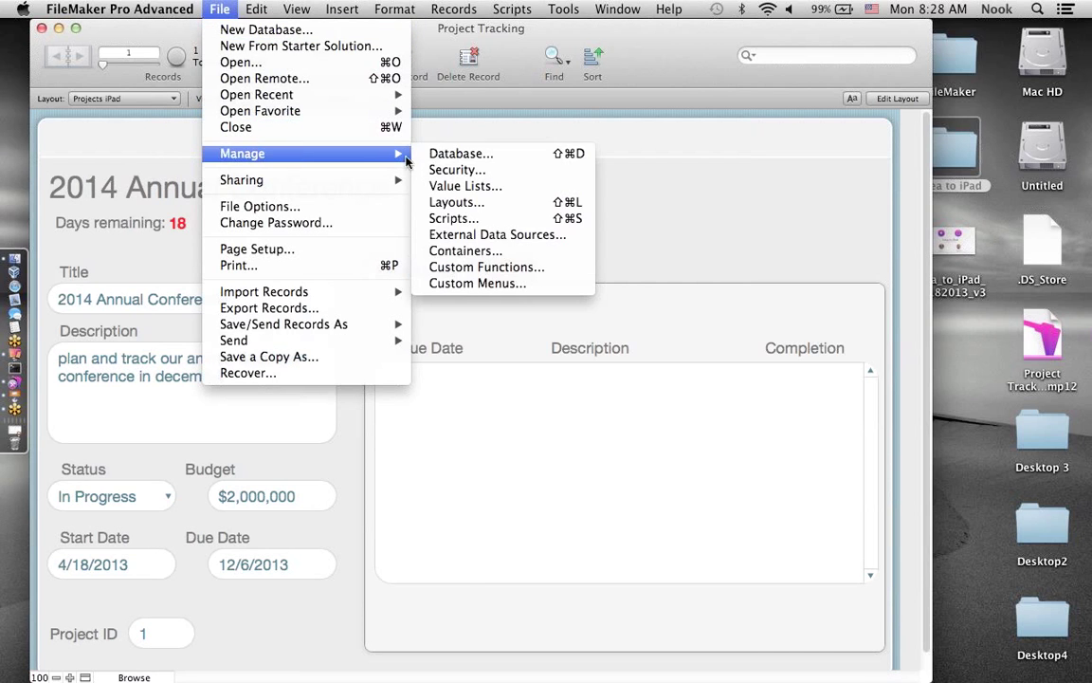
{"action": "left_click", "coordinate": [428, 161]}
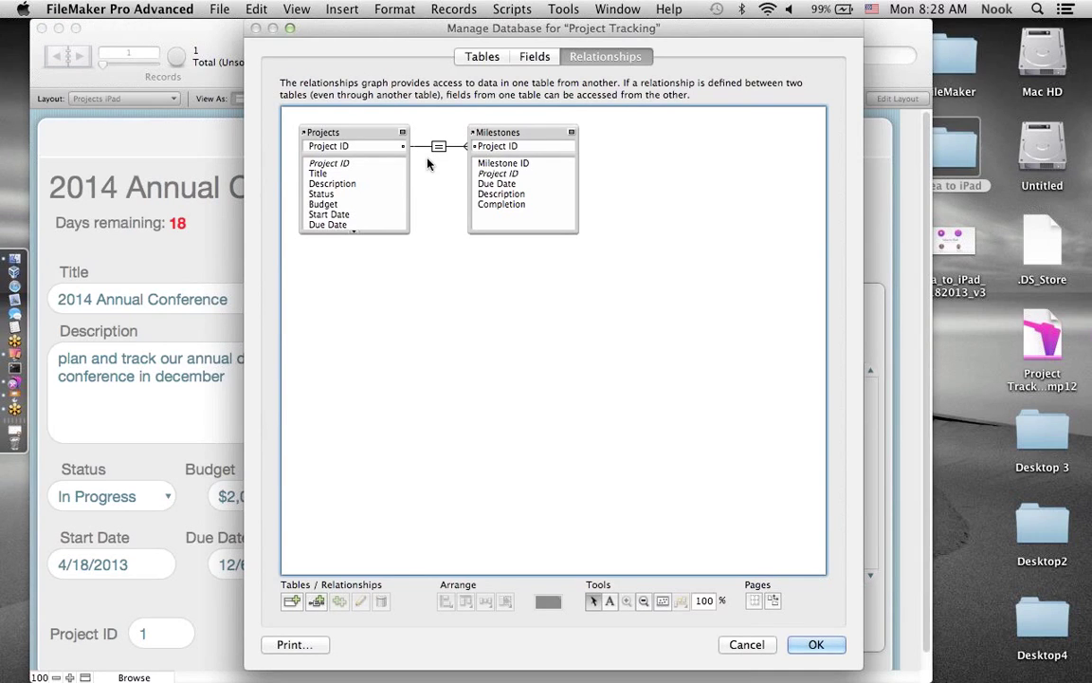
{"action": "left_click", "coordinate": [439, 147]}
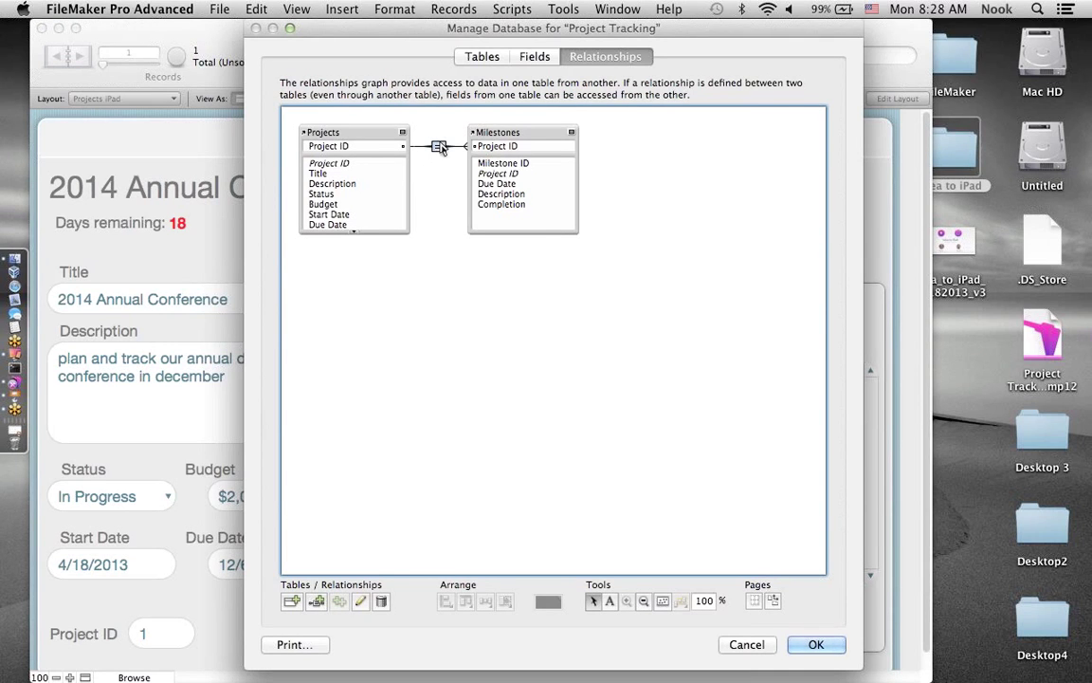
{"action": "double_click", "coordinate": [439, 147]}
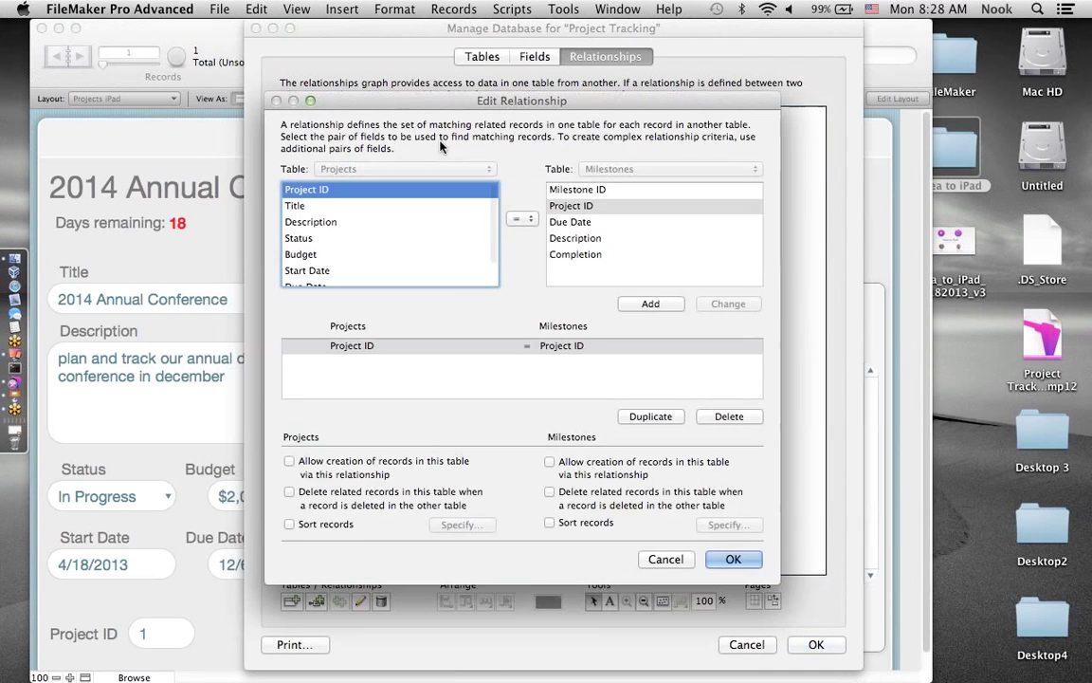
{"action": "left_click", "coordinate": [550, 462]}
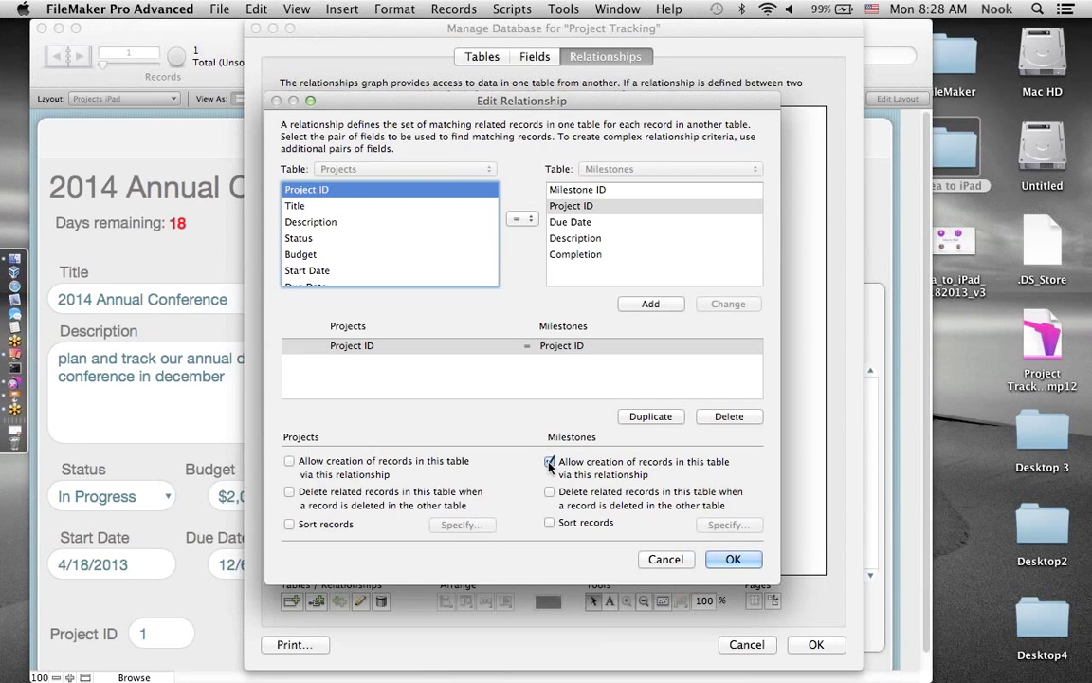
{"action": "left_click", "coordinate": [735, 559]}
{"action": "left_click", "coordinate": [816, 644]}
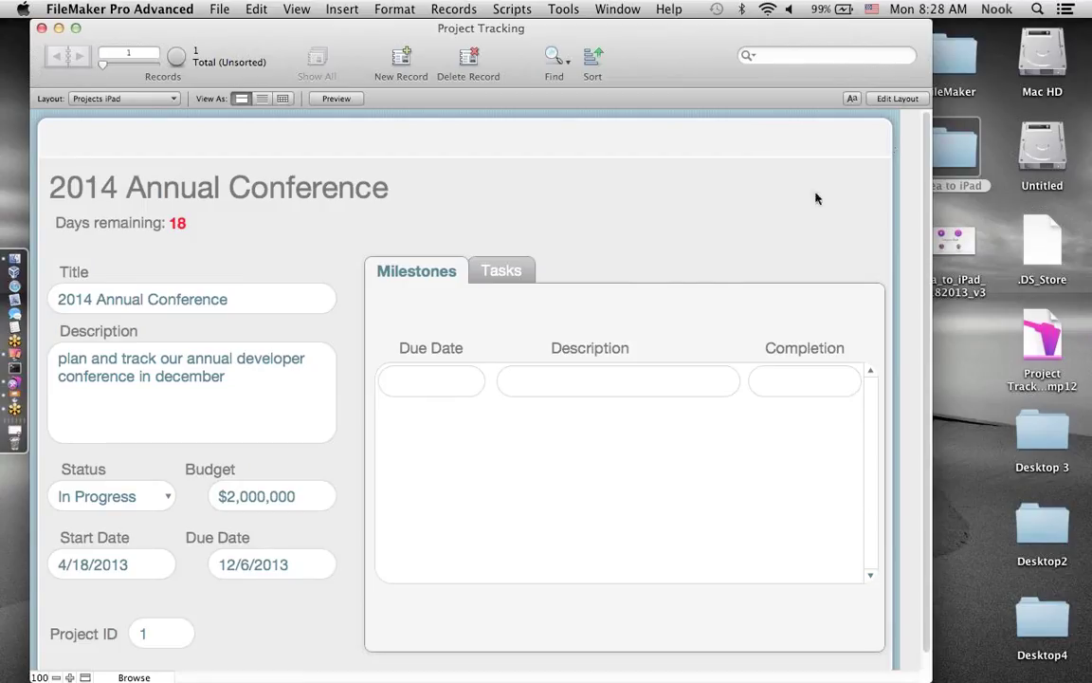
- In Layout mode, set the control style of the portal's Due Date field to Drop-down calendar
{"action": "left_click", "coordinate": [907, 99]}
{"action": "left_click", "coordinate": [467, 405]}
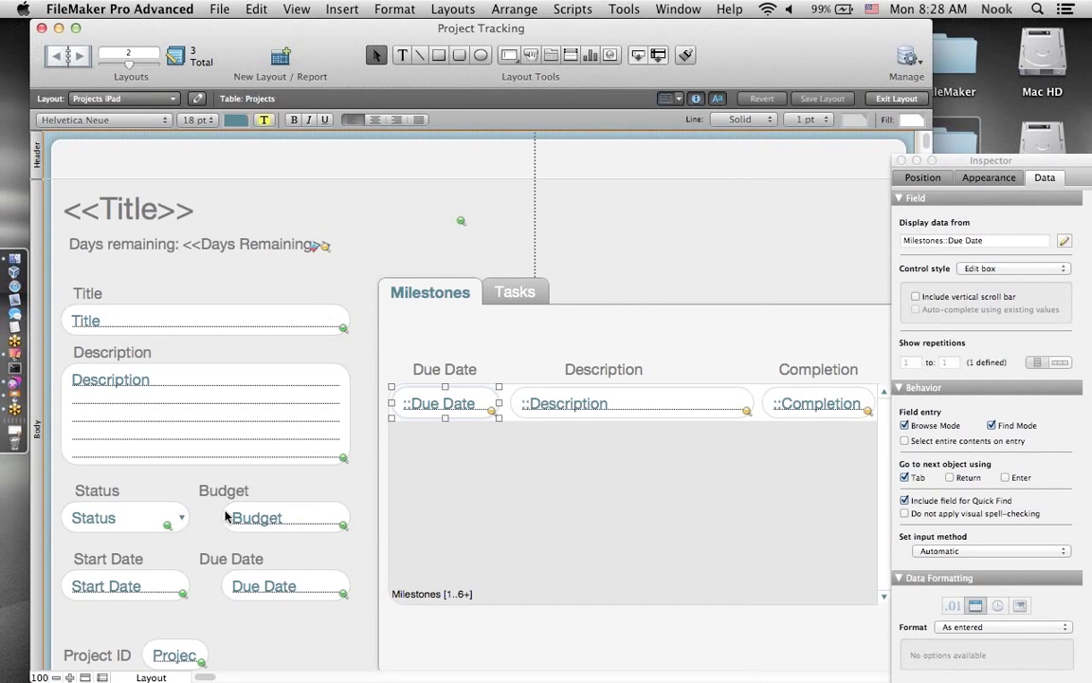
{"action": "left_click", "coordinate": [477, 415]}
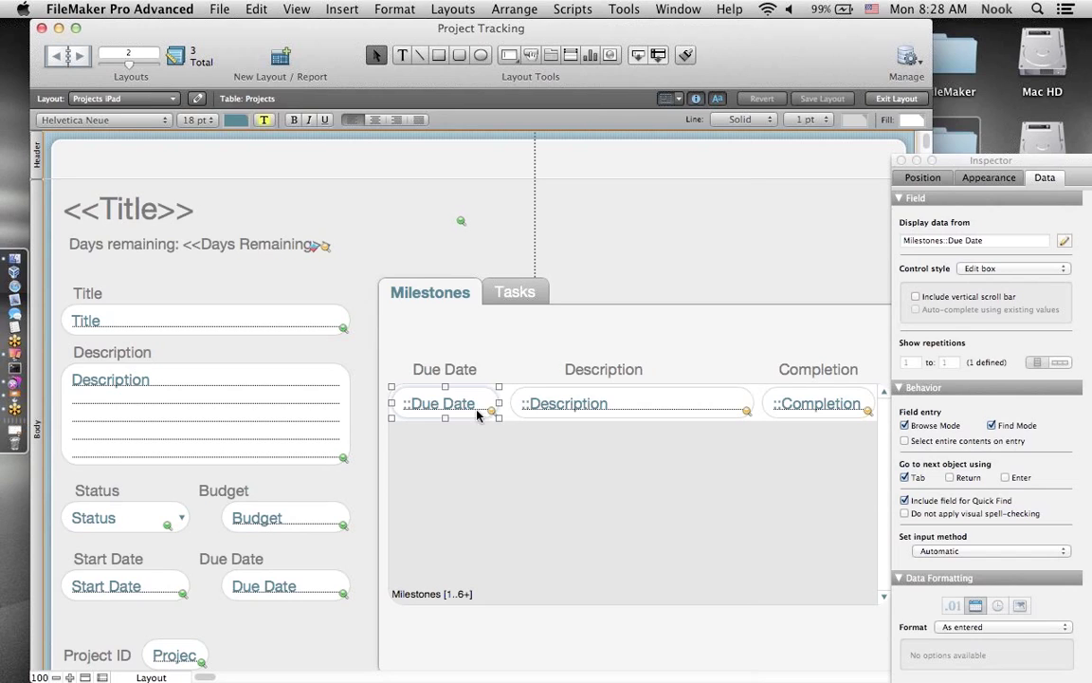
{"action": "left_click", "coordinate": [1020, 270]}
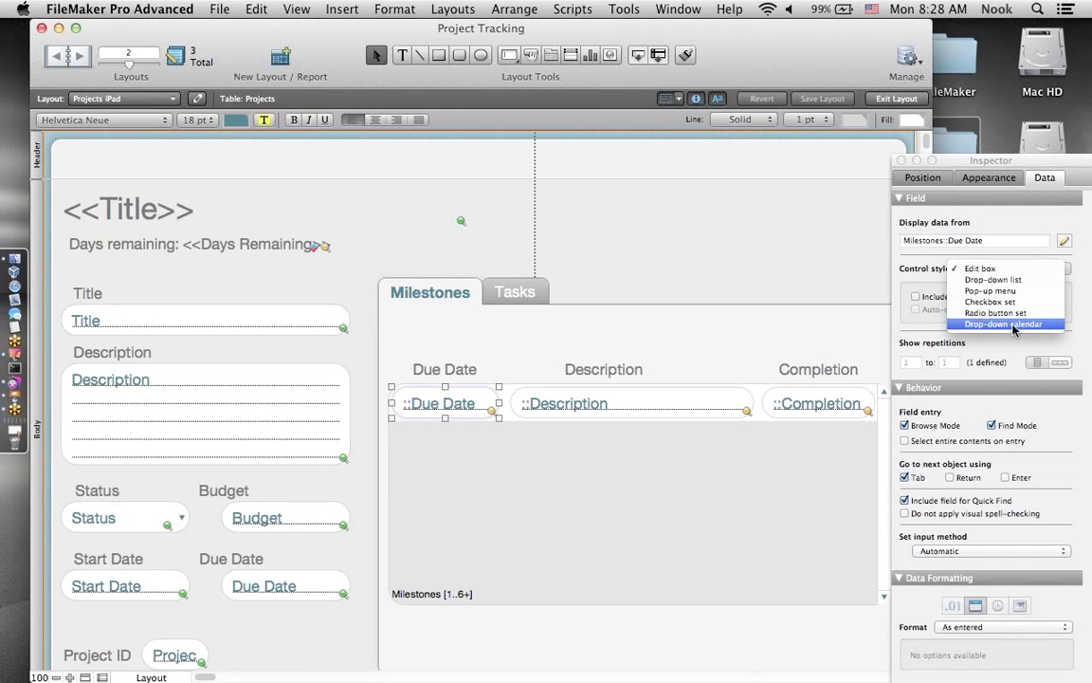
{"action": "left_click", "coordinate": [1015, 324]}
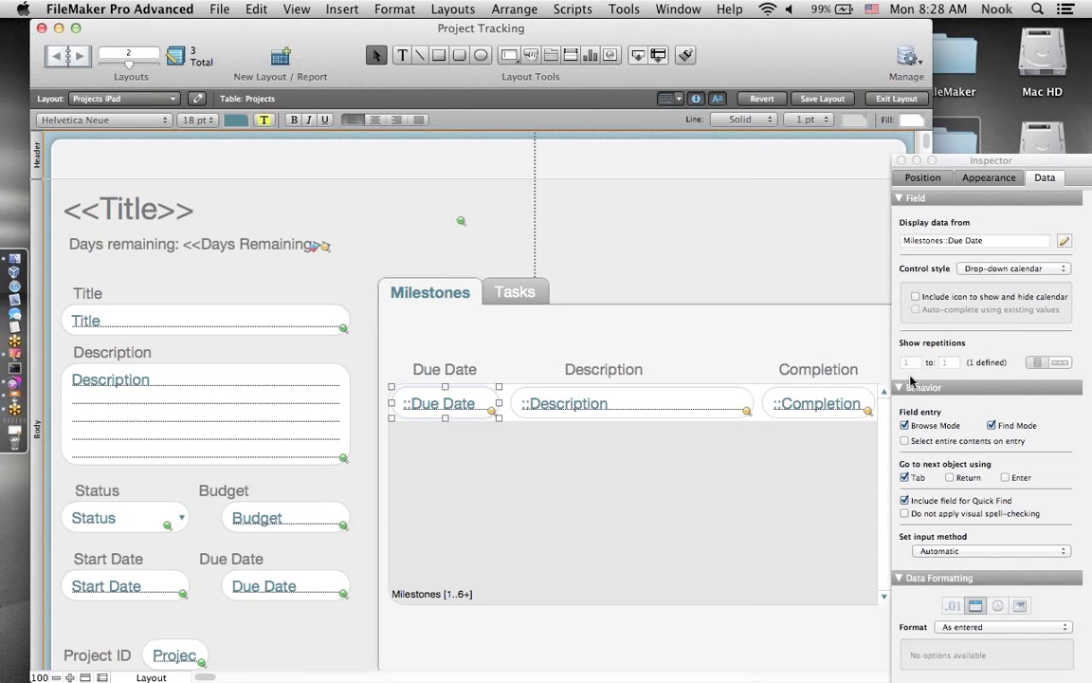
- Select the Completion field in the Milestones portal
{"action": "left_click", "coordinate": [822, 410]}
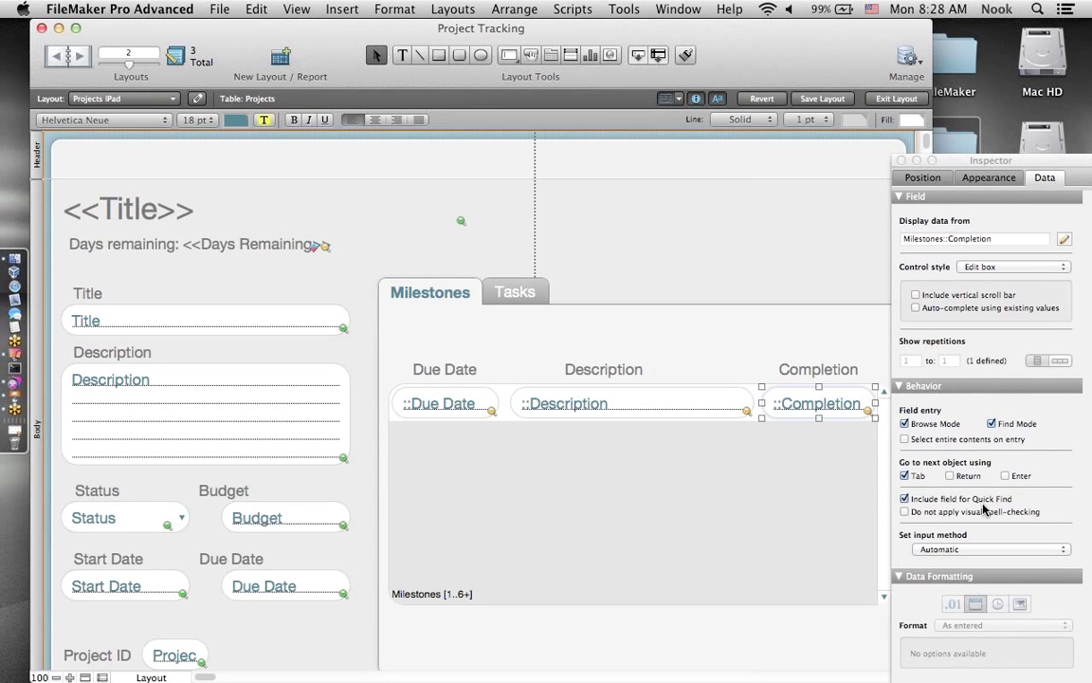
- Format the milestone Completion field as a pop-up menu using a new custom value list named Completion with values Yes and In Progress
{"action": "left_click", "coordinate": [1032, 270]}
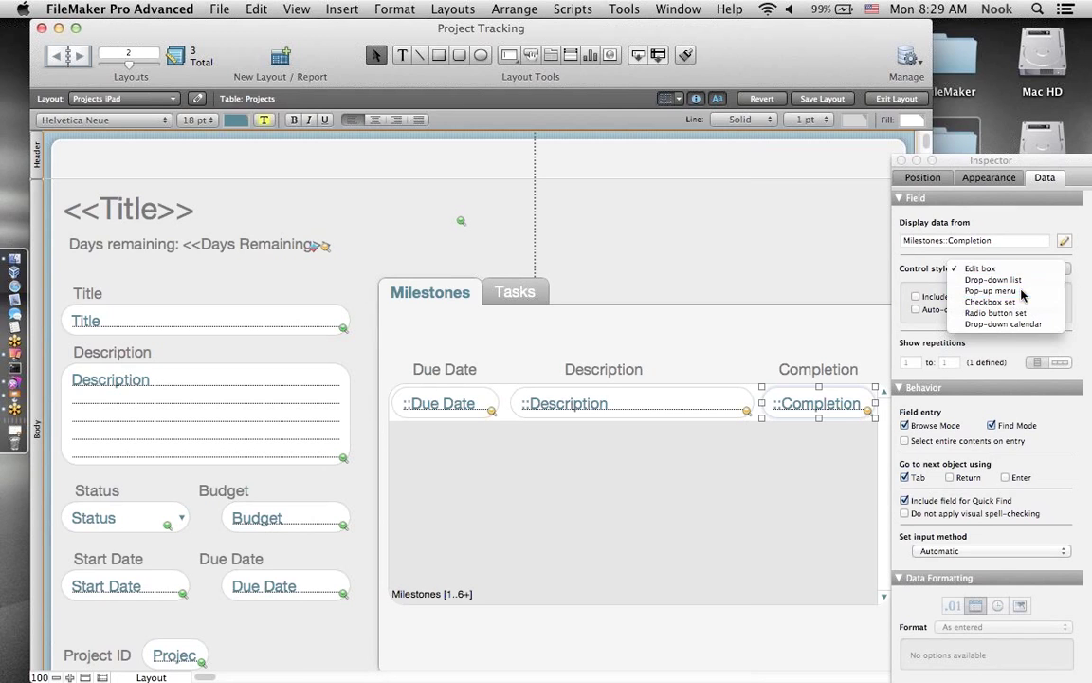
{"action": "left_click", "coordinate": [1022, 291]}
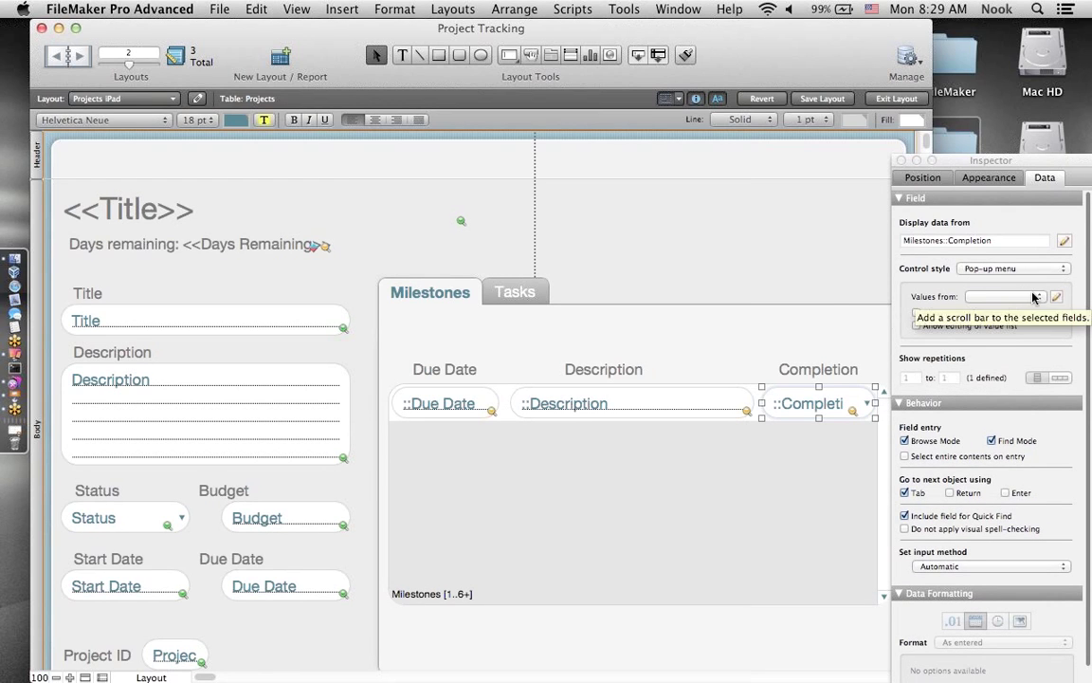
{"action": "left_click", "coordinate": [1057, 298]}
{"action": "left_click", "coordinate": [349, 397]}
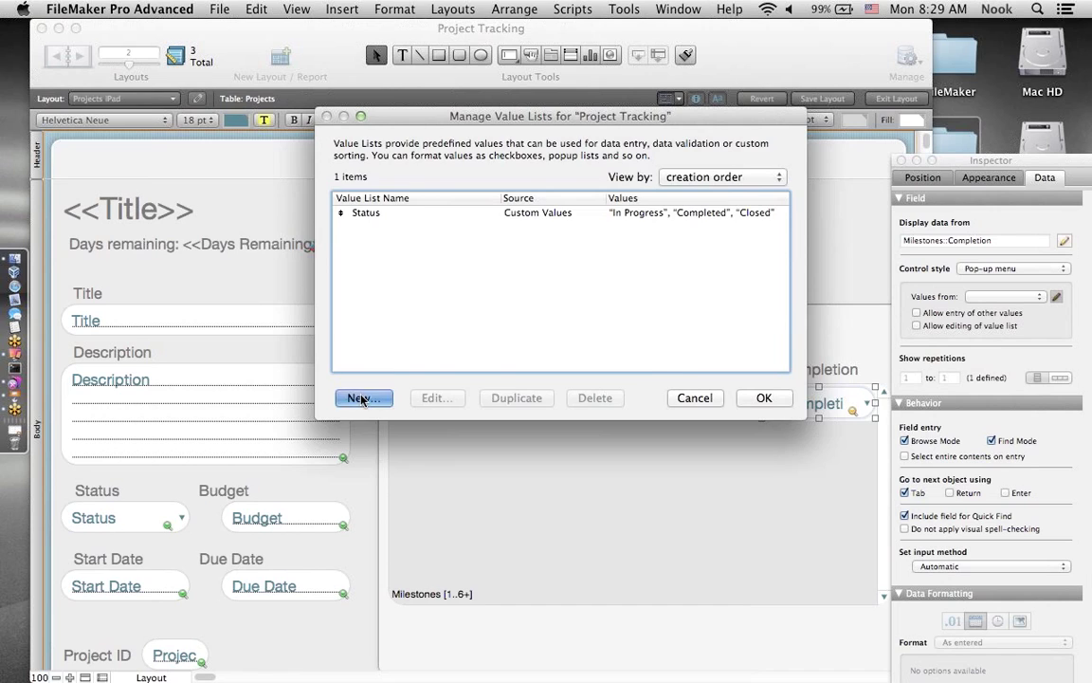
{"action": "type", "text": "Completion"}
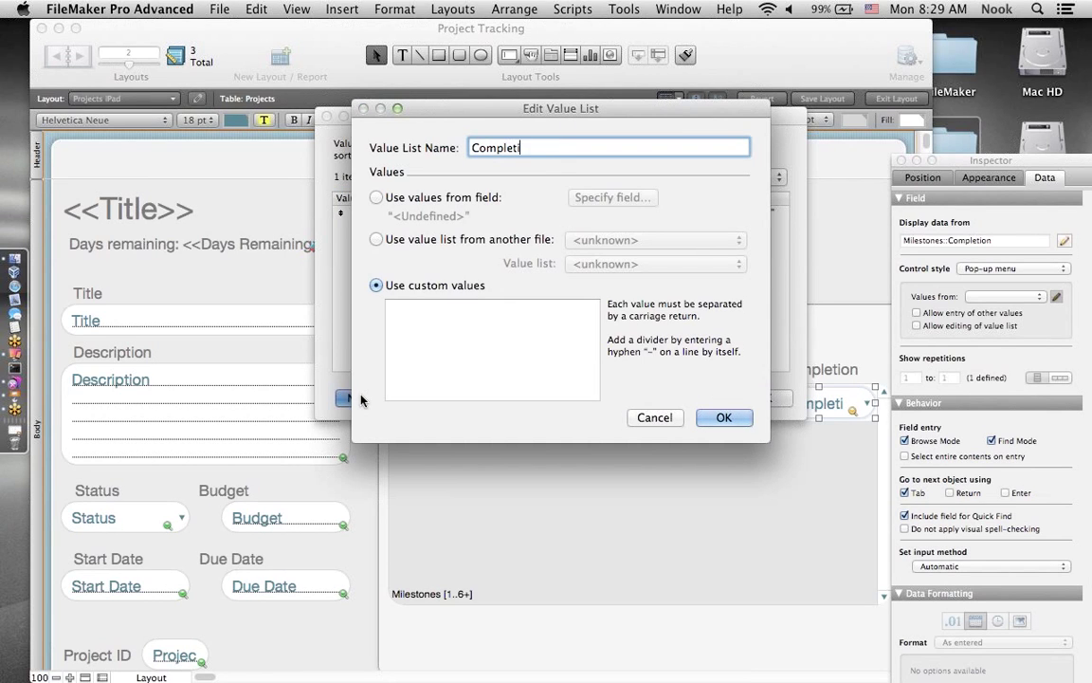
{"action": "left_click", "coordinate": [426, 360]}
{"action": "type", "text": "Yes"}
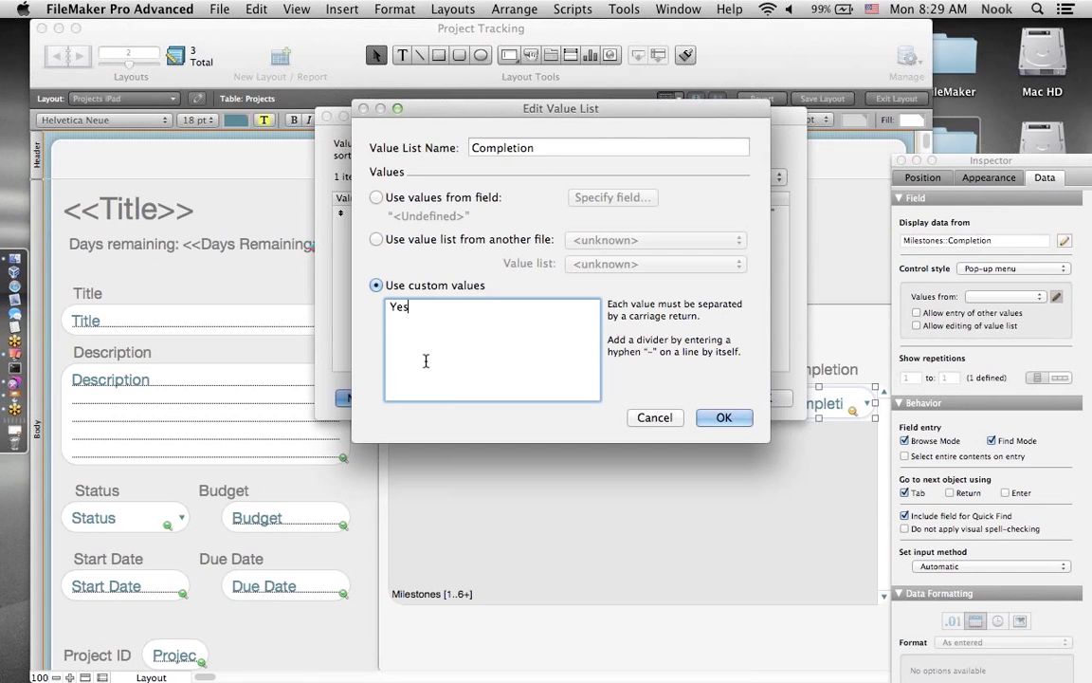
{"action": "key", "text": "Return"}
{"action": "type", "text": "In Progress"}
{"action": "left_click", "coordinate": [727, 418]}
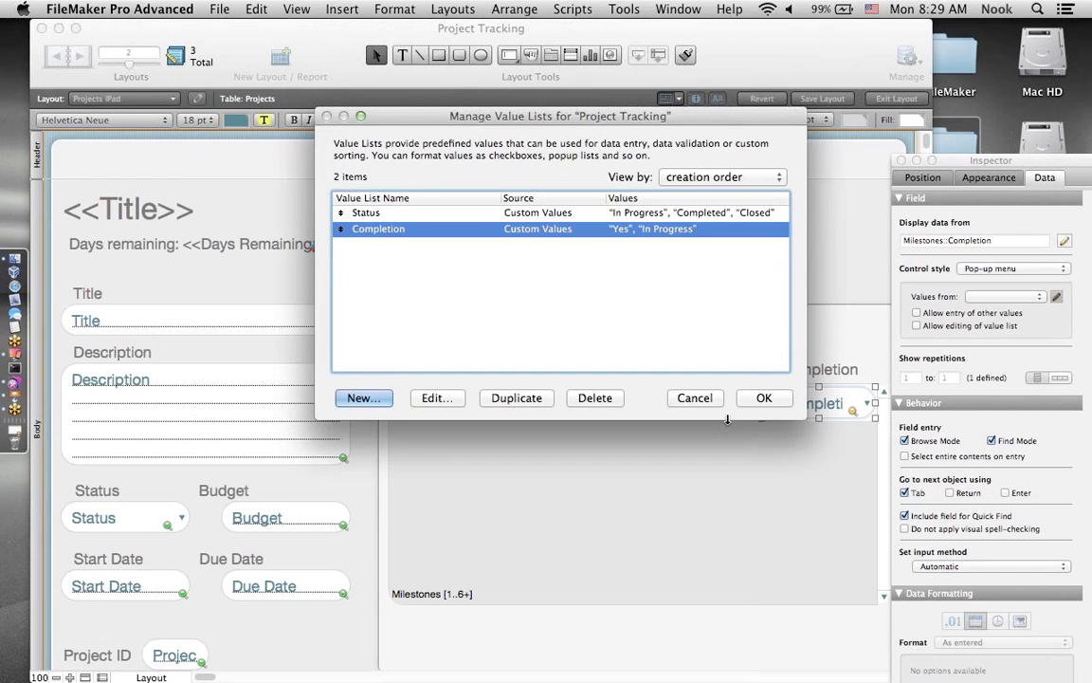
{"action": "left_click", "coordinate": [762, 396]}
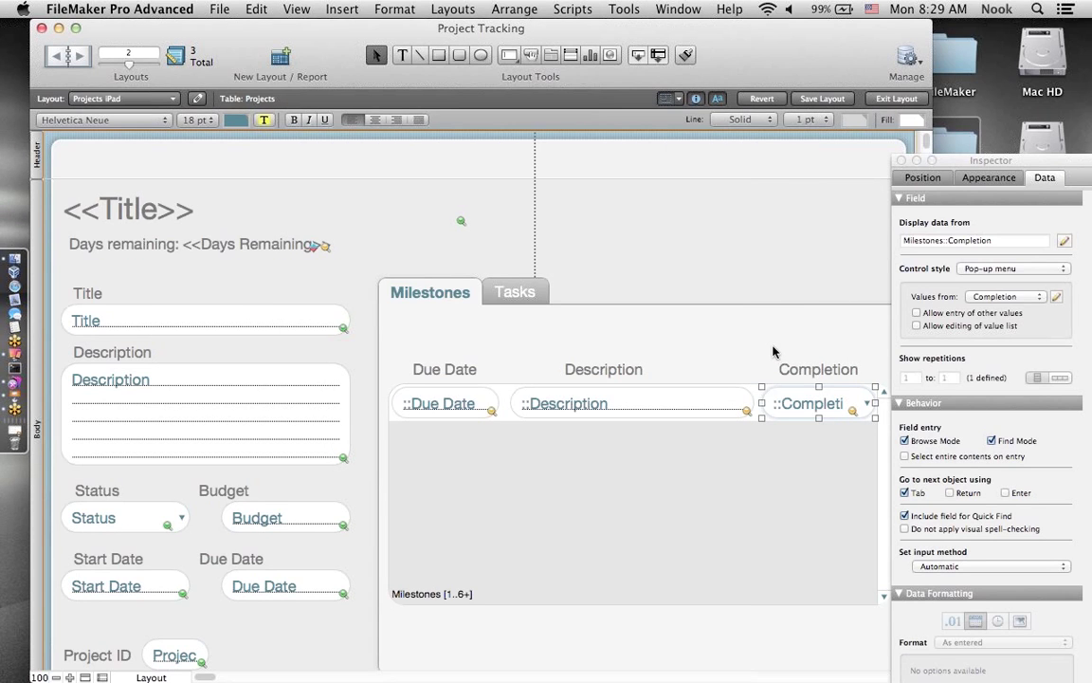
- Save the Projects iPad layout and return to browsing the project record
{"action": "left_click", "coordinate": [778, 352]}
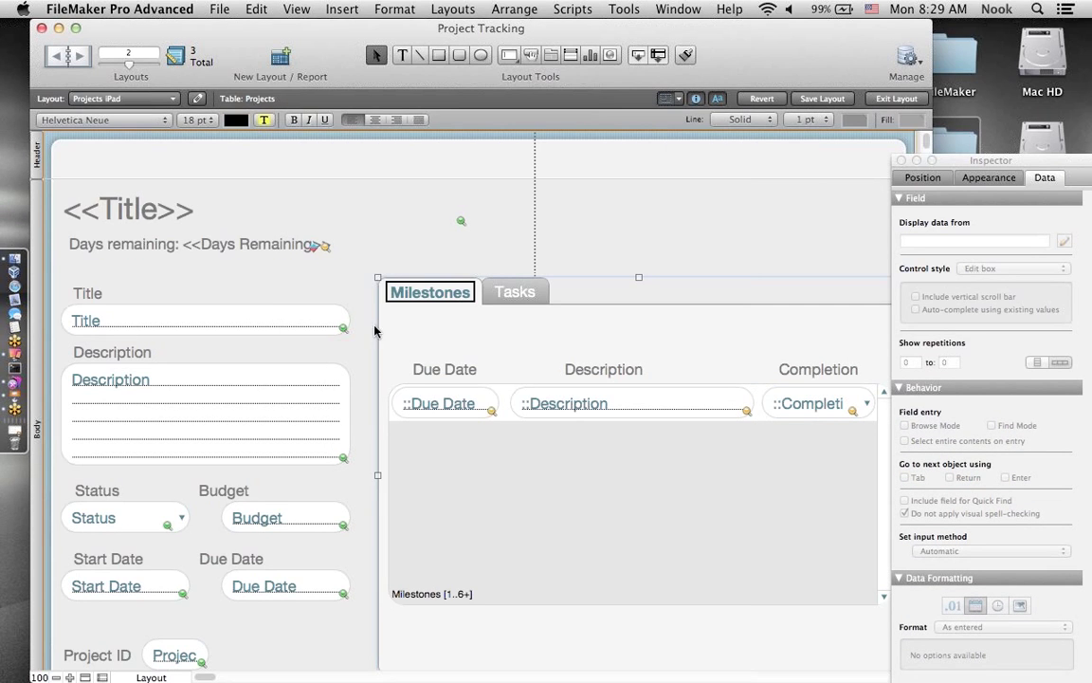
{"action": "left_click", "coordinate": [822, 98]}
{"action": "left_click", "coordinate": [896, 99]}
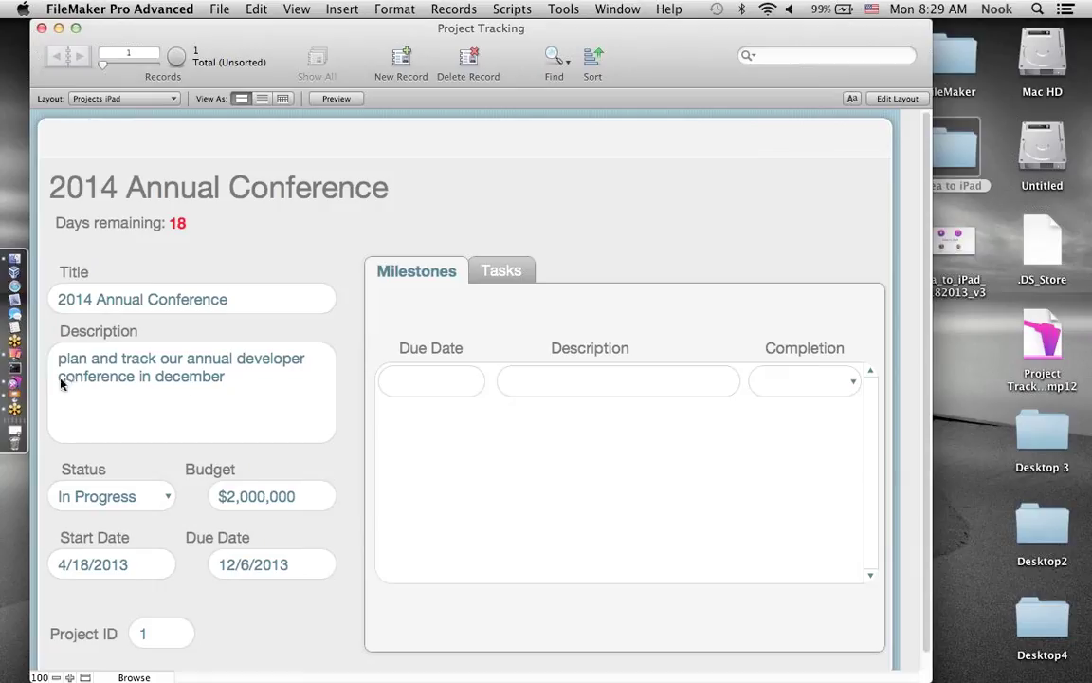
- Switch to the mirrored iPad in Reflector and enter "dates approval" as the description of the 5/9/2013 milestone
{"action": "left_click", "coordinate": [15, 353]}
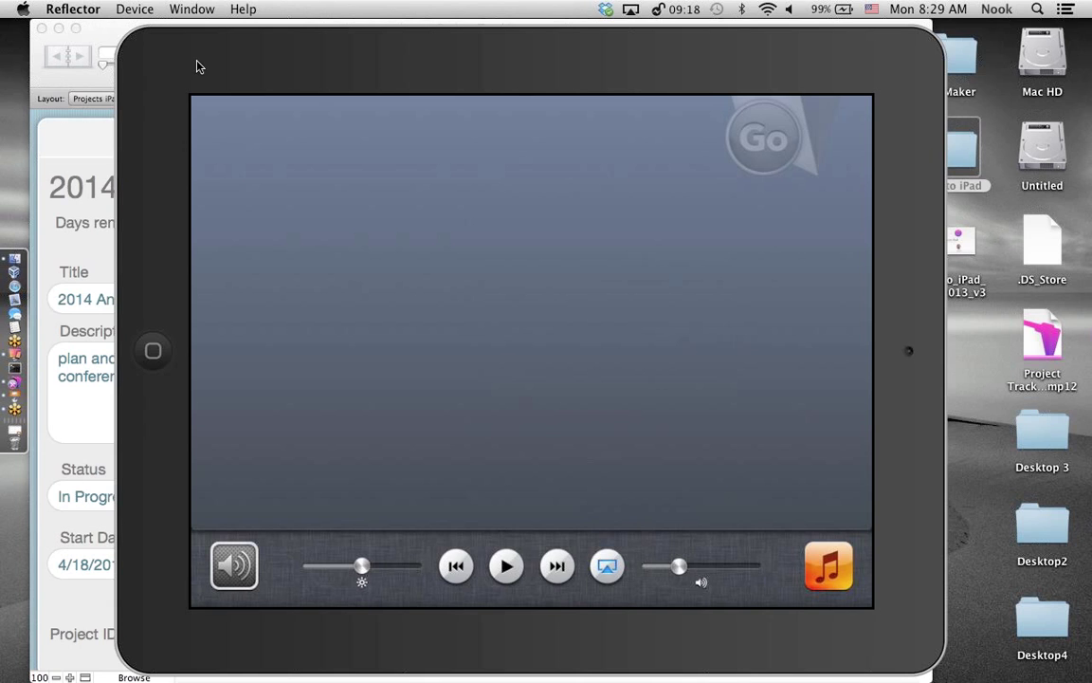
{"action": "left_click_drag", "start_coordinate": [202, 66], "coordinate": [308, 62]}
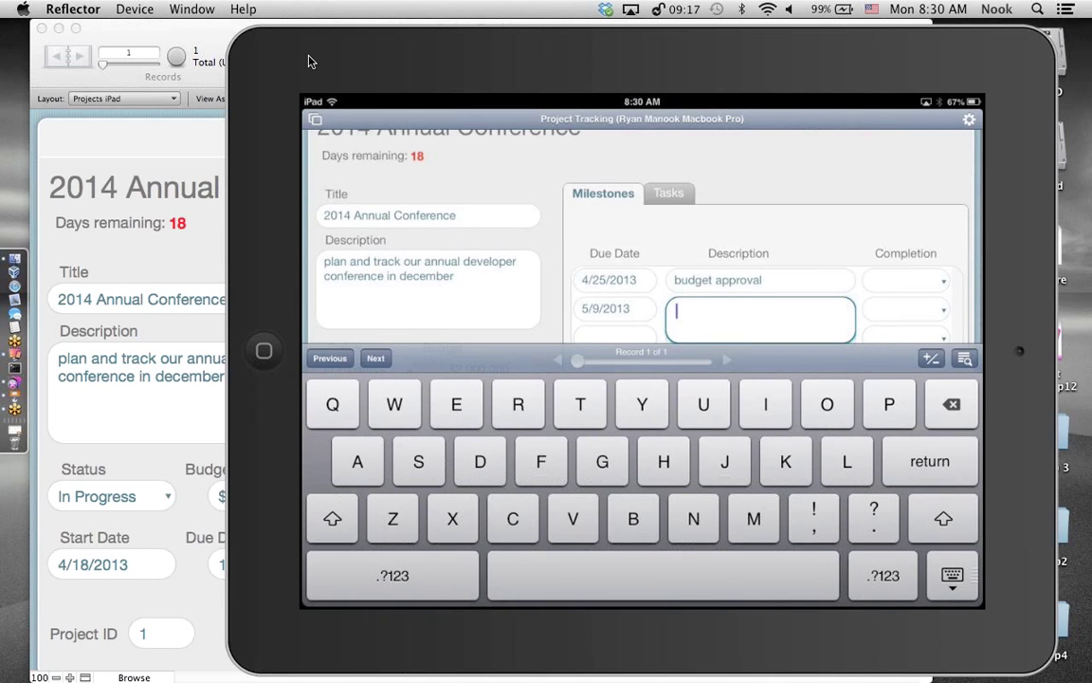
{"action": "type", "text": "dates approval"}
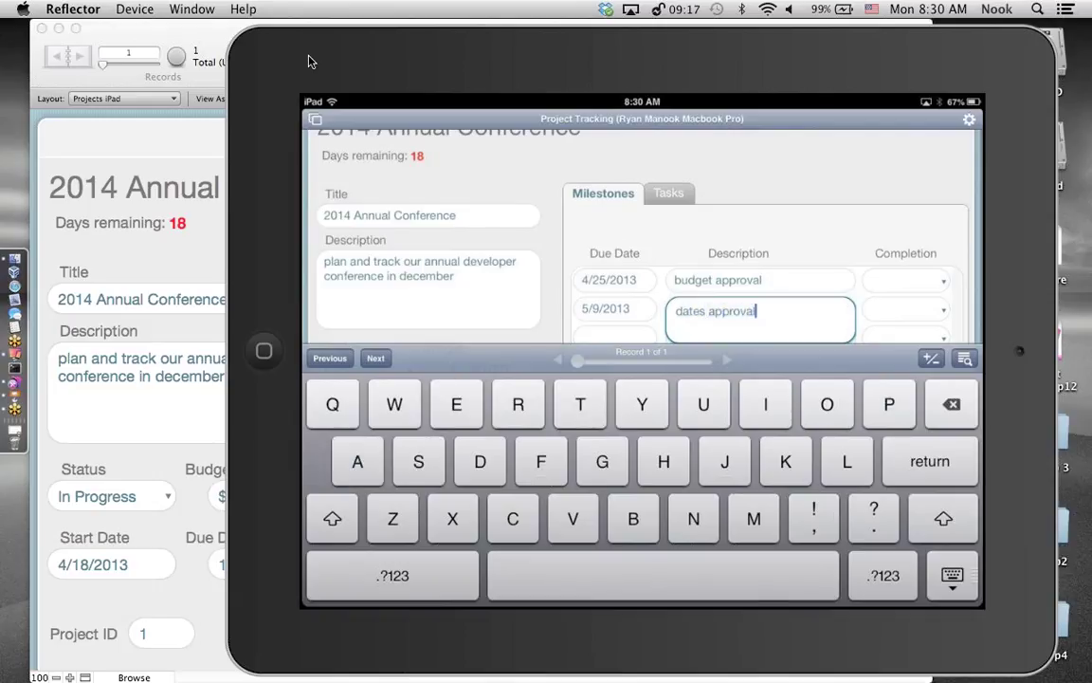
{"action": "key", "text": "Return"}
{"action": "left_click", "coordinate": [614, 396]}
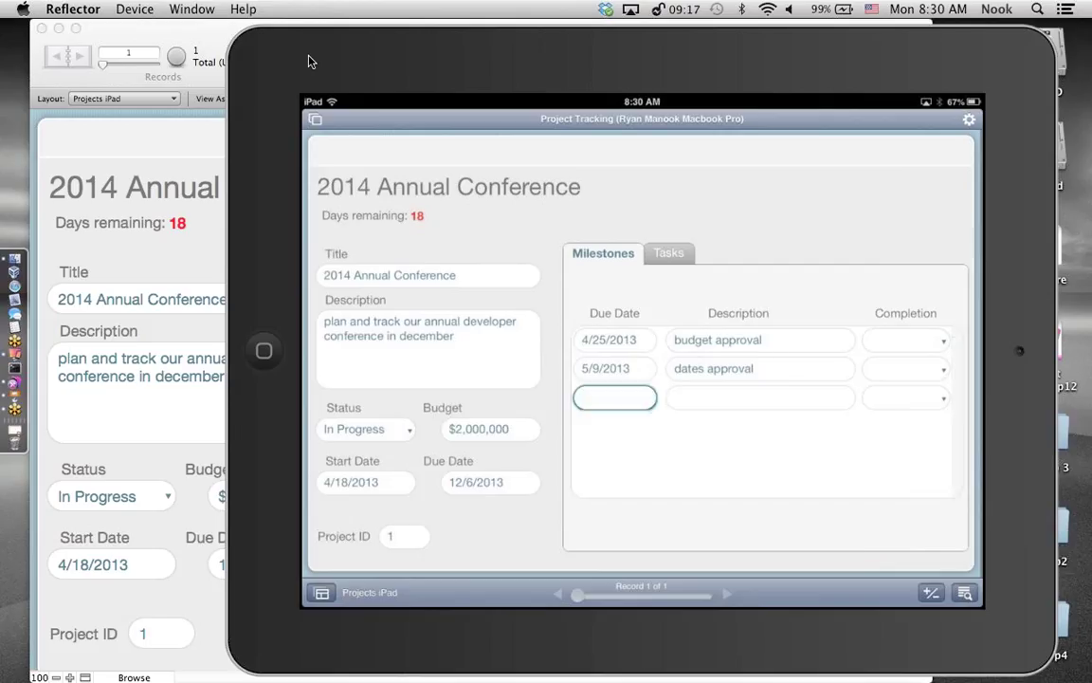
- Move the iPad mirror aside, switch back to FileMaker Pro, and open the Projects iPad layout for editing
{"action": "left_click_drag", "start_coordinate": [740, 261], "coordinate": [740, 323]}
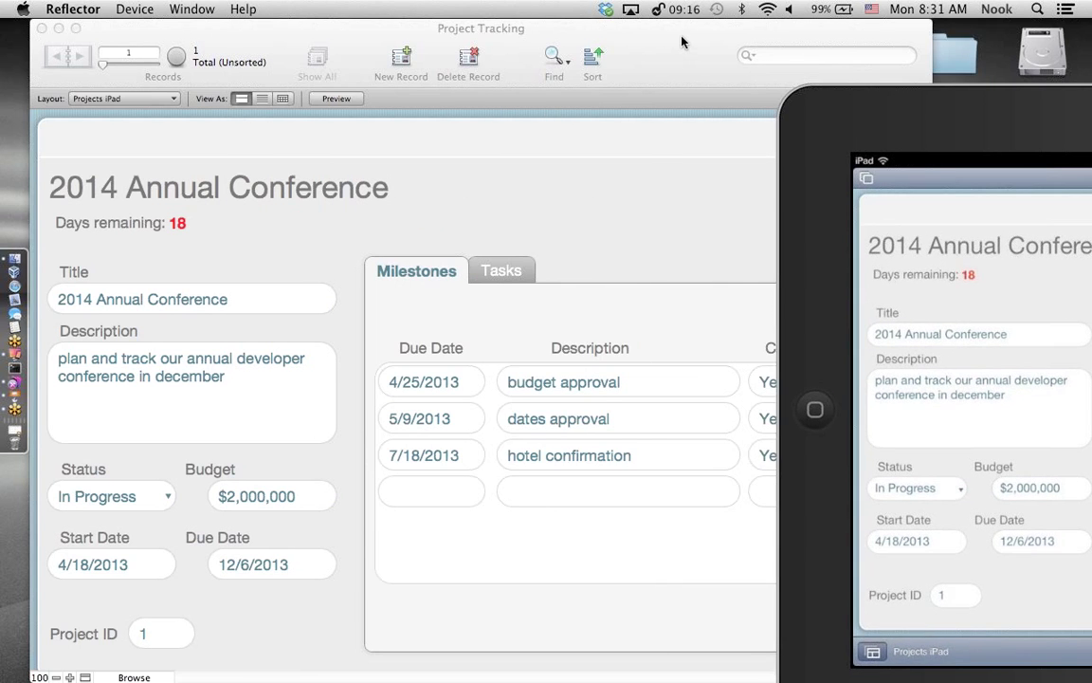
{"action": "left_click", "coordinate": [681, 42]}
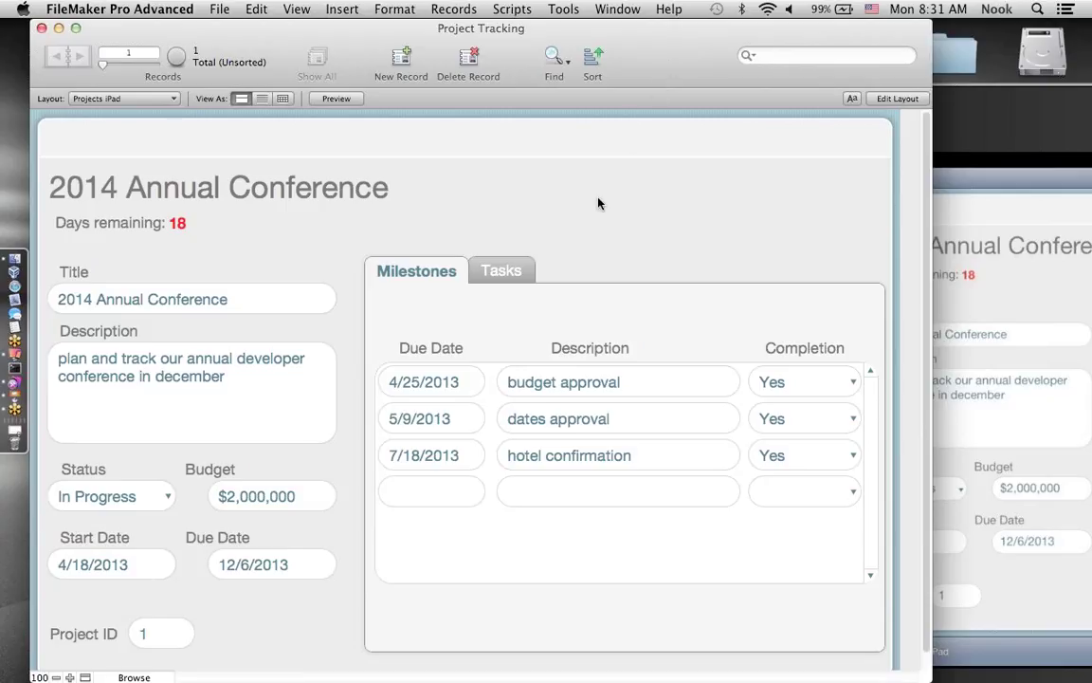
{"action": "left_click", "coordinate": [883, 101]}
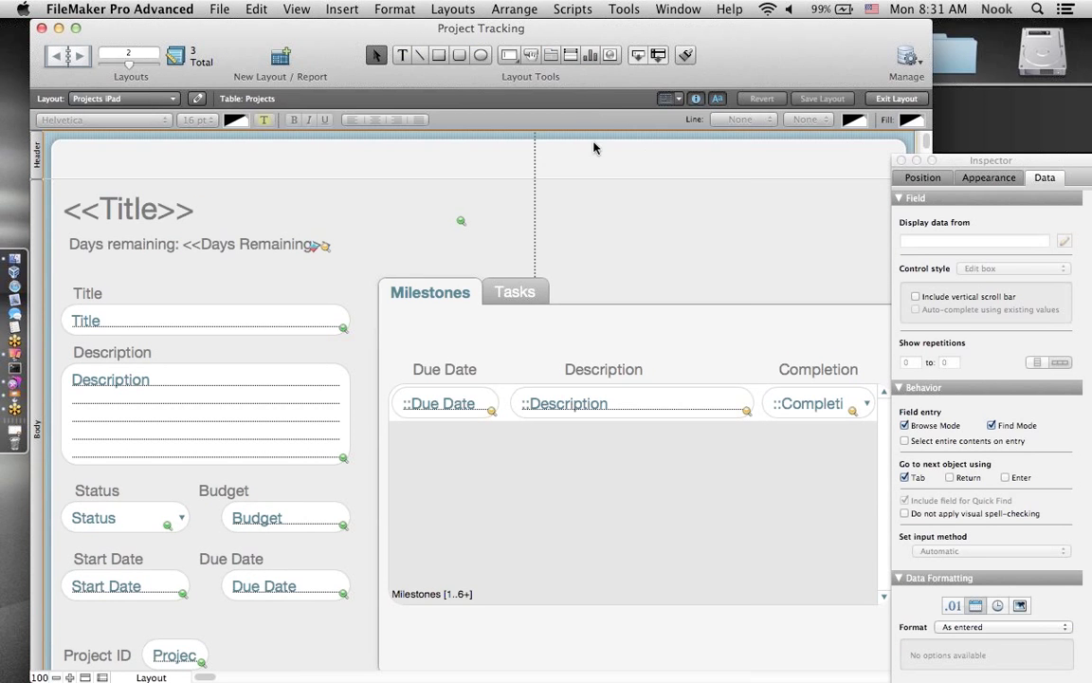
{"action": "left_click", "coordinate": [574, 10]}
{"action": "left_click", "coordinate": [581, 29]}
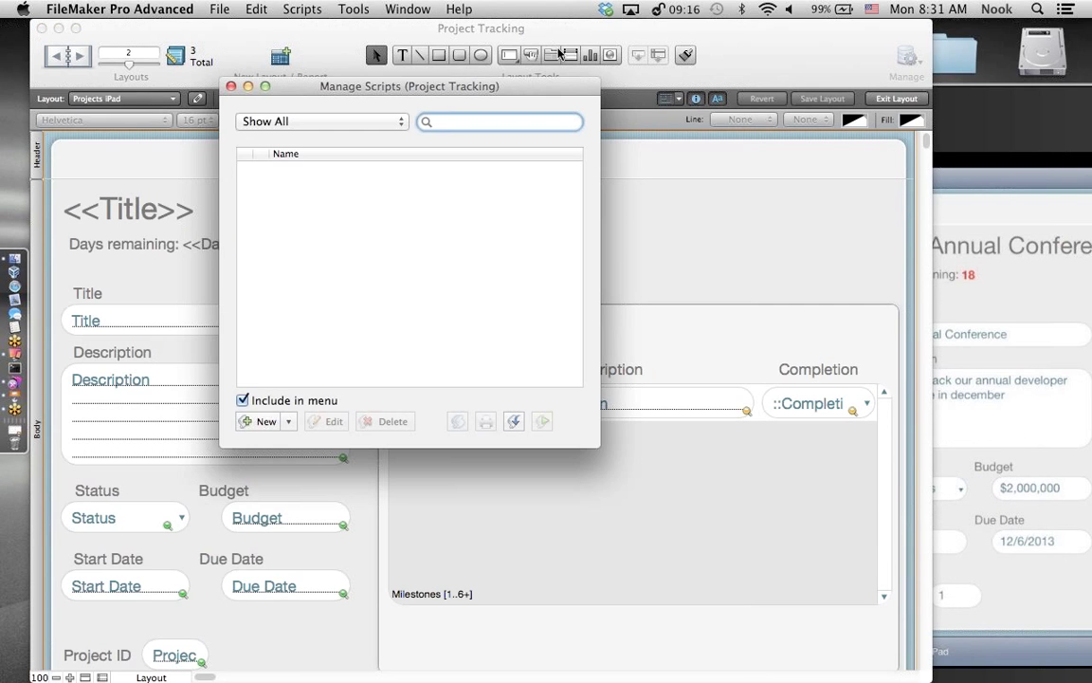
{"action": "left_click", "coordinate": [230, 85]}
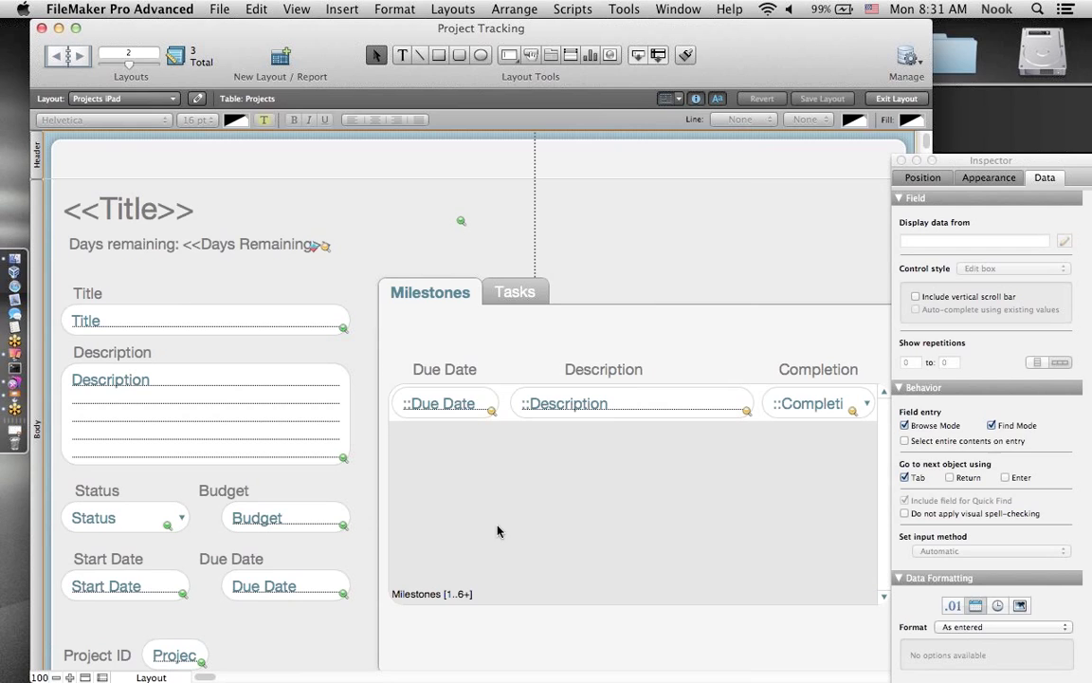
- Assign the object name "Milestone Portal" to the portal on the Milestones tab
{"action": "left_click", "coordinate": [921, 178]}
{"action": "left_click", "coordinate": [963, 223]}
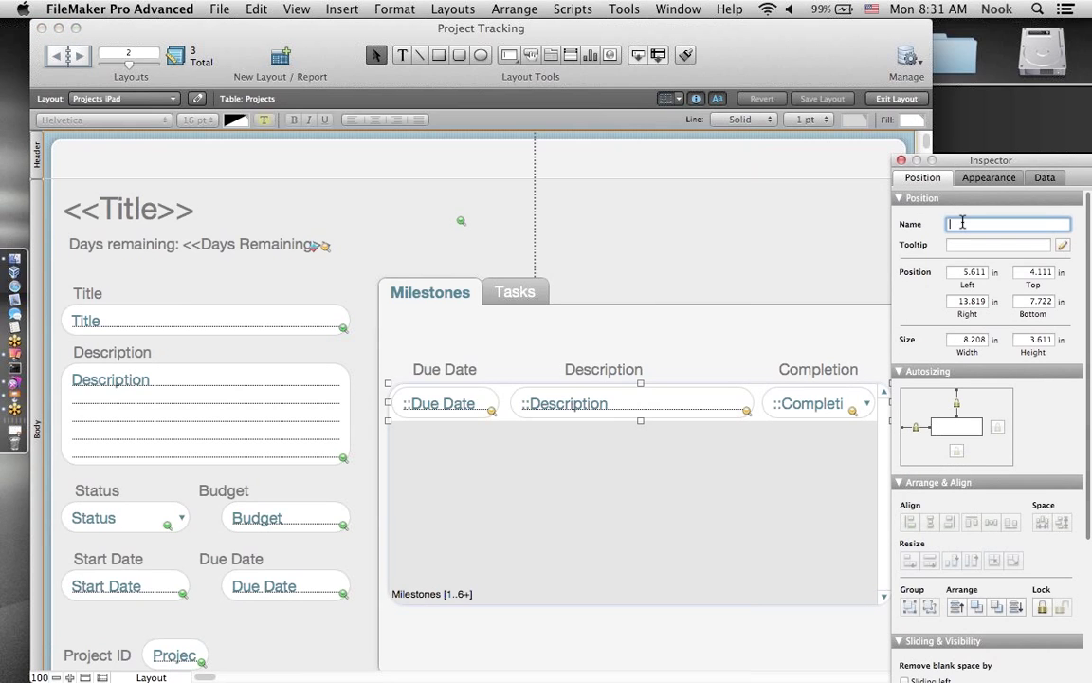
{"action": "type", "text": "Miles"}
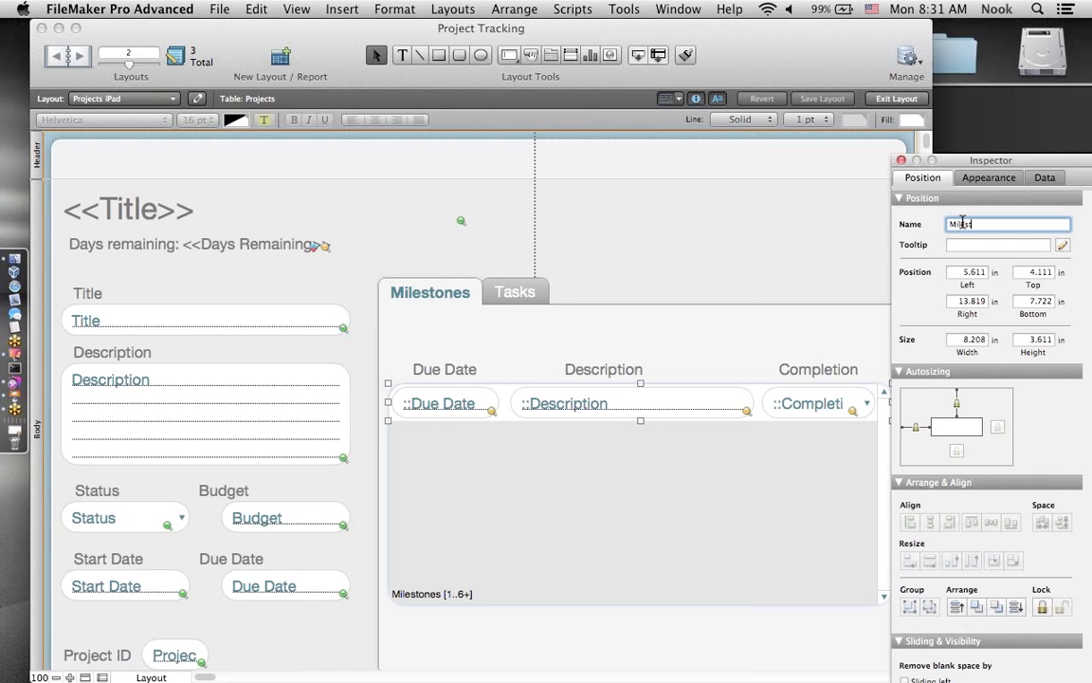
{"action": "type", "text": "tone Portal"}
{"action": "key", "text": "Return"}
{"action": "left_click", "coordinate": [716, 345]}
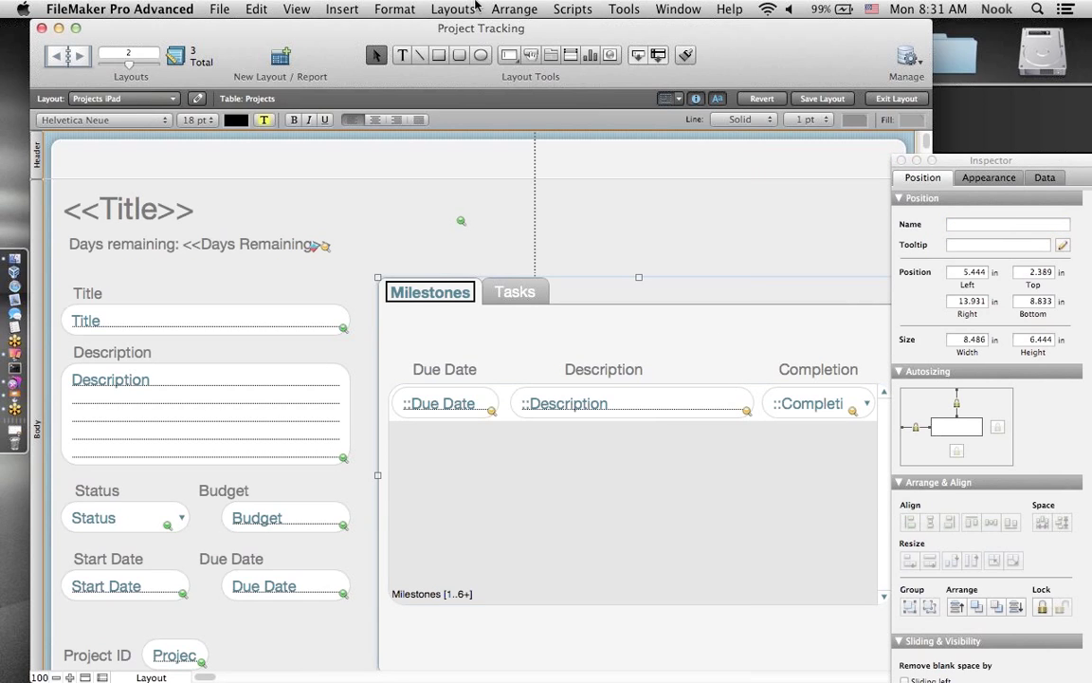
- Create a new script named "Add Milestone"
{"action": "left_click", "coordinate": [572, 11]}
{"action": "left_click", "coordinate": [576, 29]}
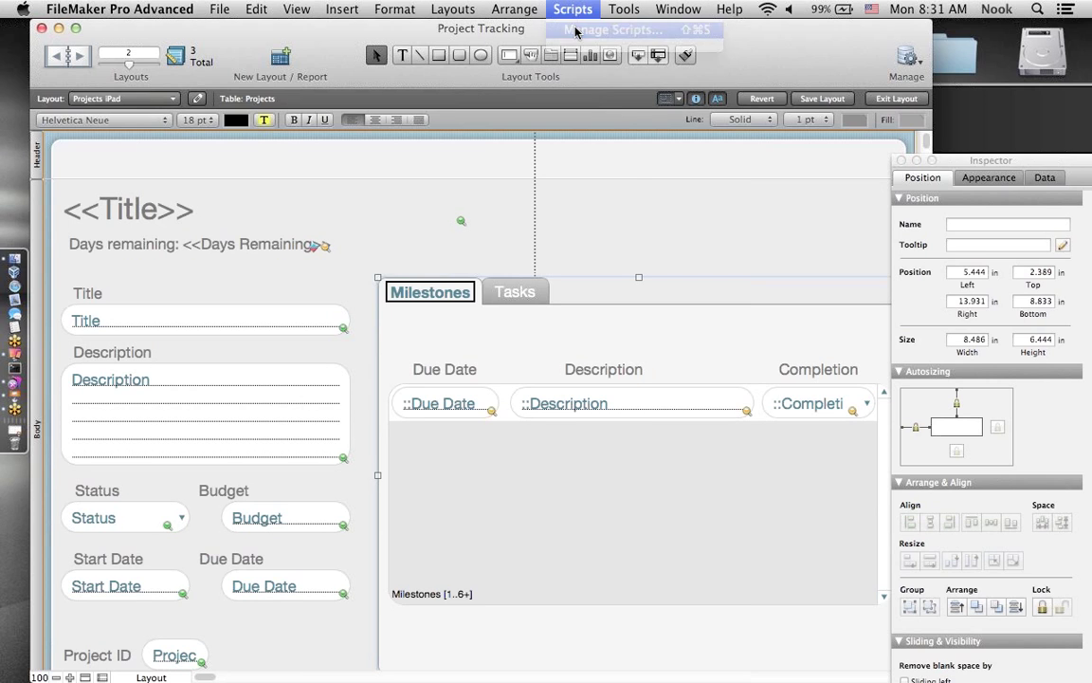
{"action": "left_click", "coordinate": [265, 422]}
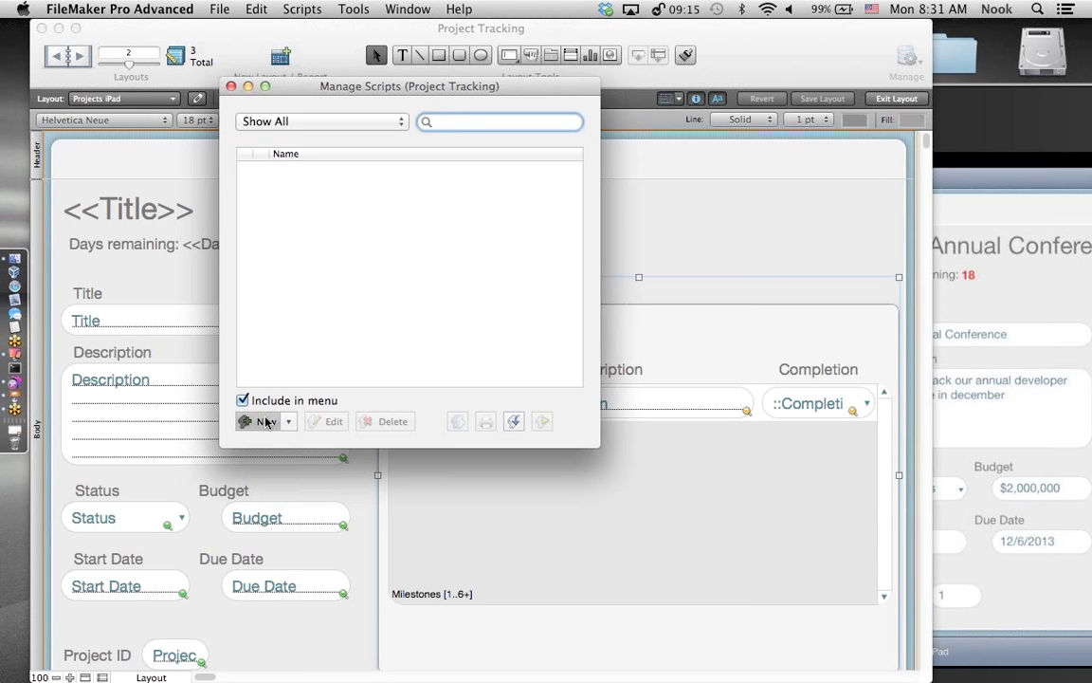
{"action": "type", "text": "Ad"}
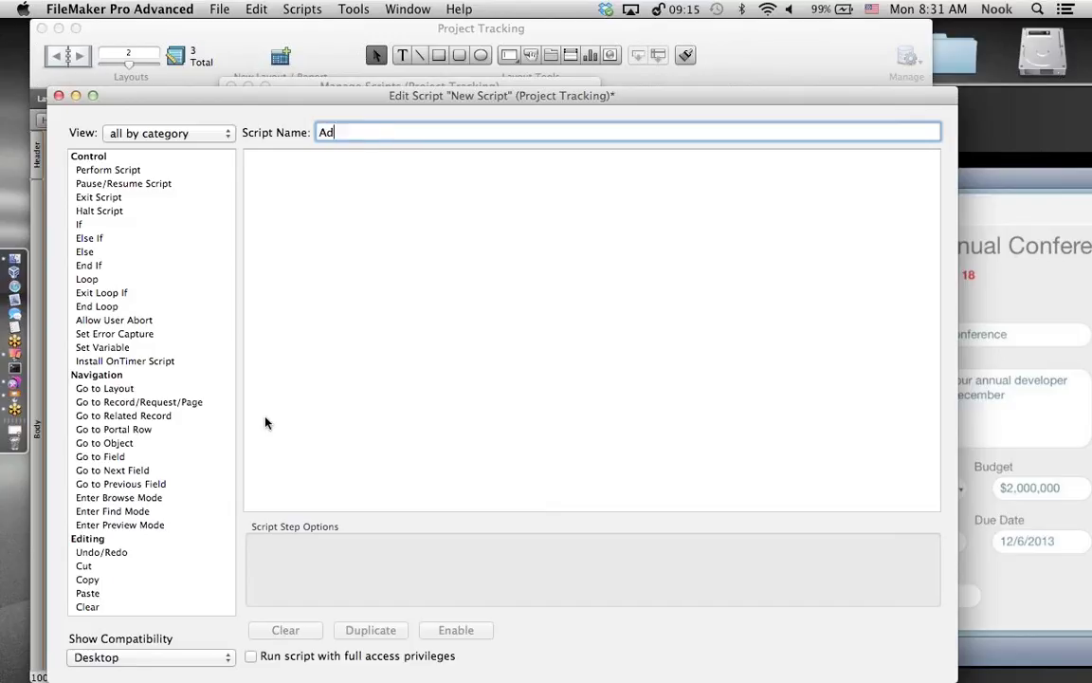
{"action": "type", "text": "d Milestone"}
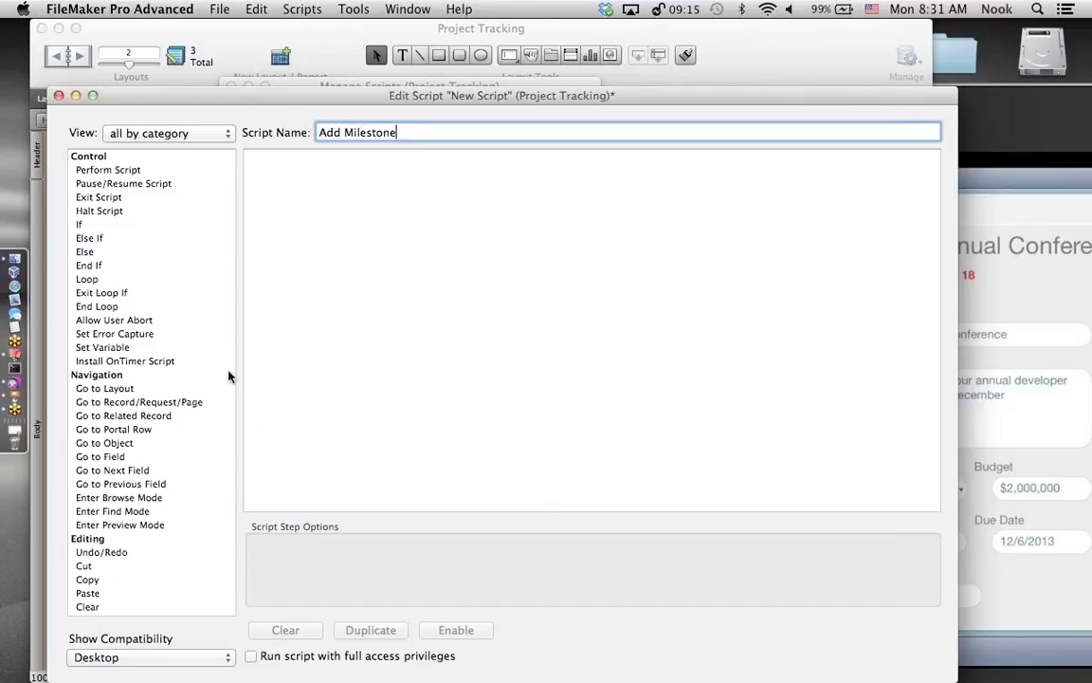
- Add a Go to Layout script step for the original layout to the Add Milestone script
{"action": "scroll", "coordinate": [114, 354], "scroll_direction": "down", "scroll_amount": 10}
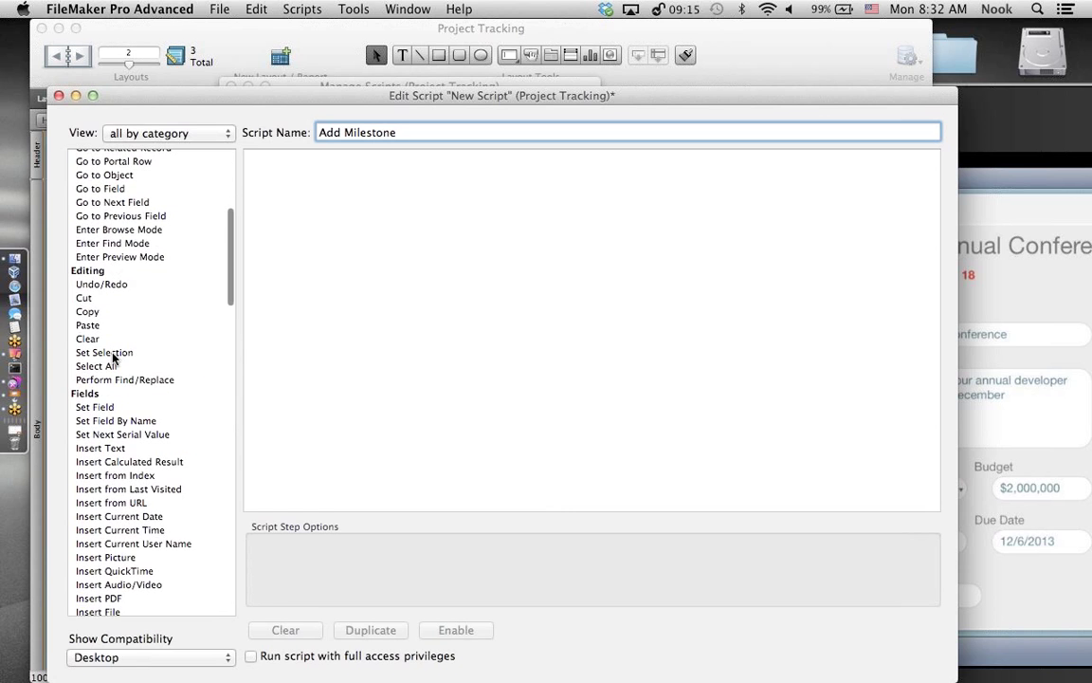
{"action": "scroll", "coordinate": [113, 355], "scroll_direction": "down", "scroll_amount": 15}
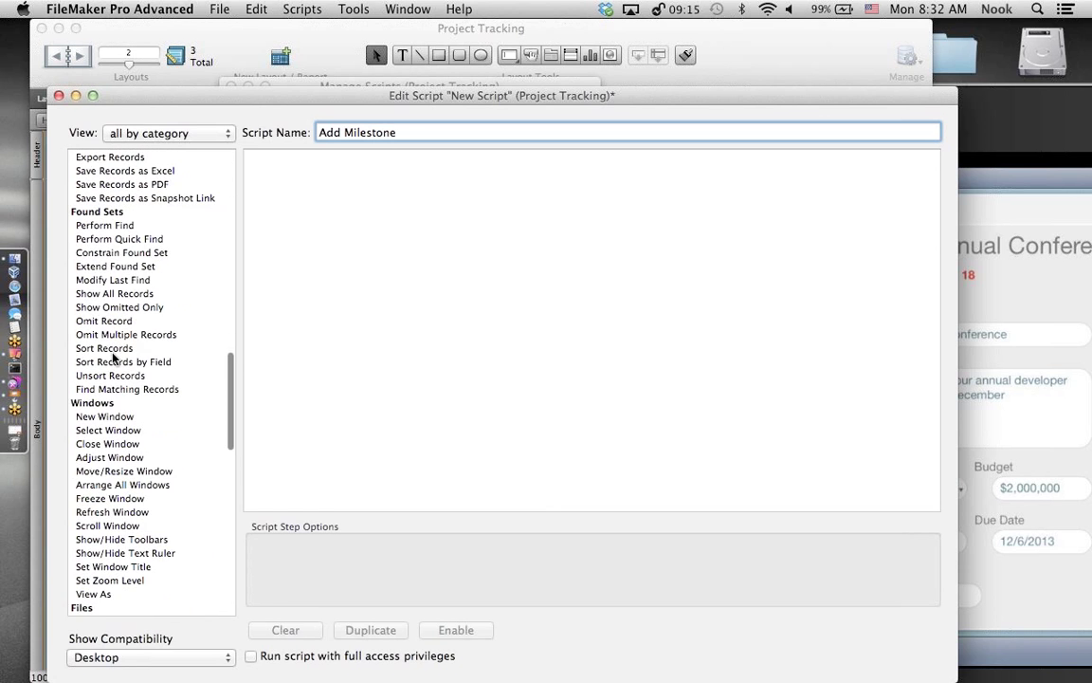
{"action": "scroll", "coordinate": [113, 358], "scroll_direction": "down", "scroll_amount": 4}
{"action": "scroll", "coordinate": [113, 358], "scroll_direction": "up", "scroll_amount": 20}
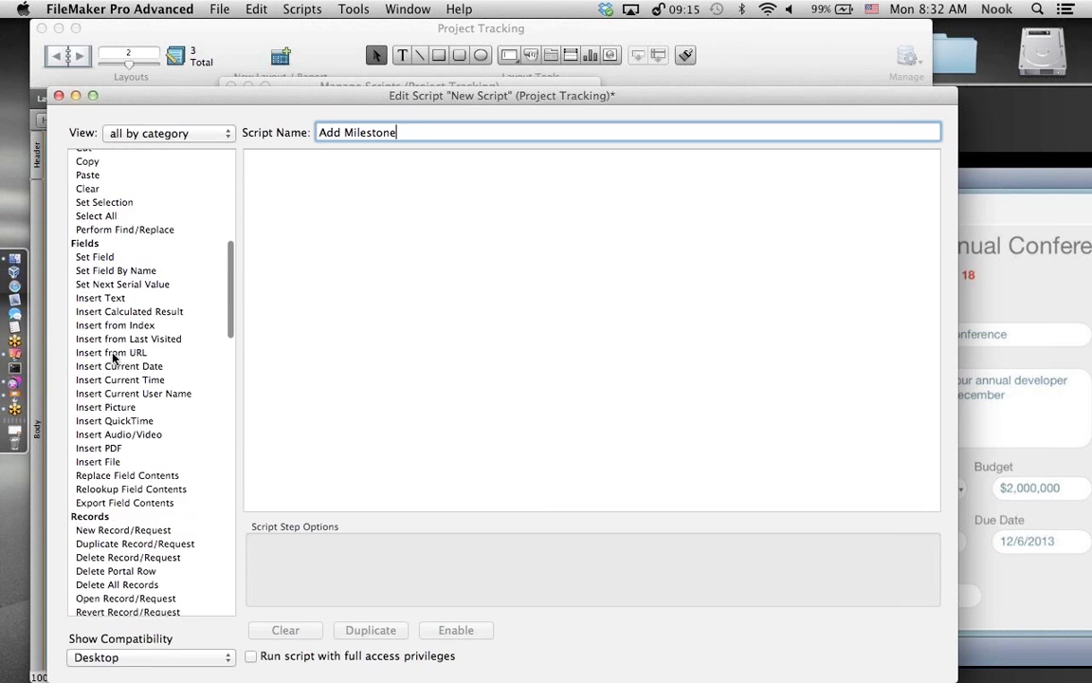
{"action": "scroll", "coordinate": [112, 357], "scroll_direction": "up", "scroll_amount": 4}
{"action": "left_click_drag", "start_coordinate": [104, 327], "coordinate": [347, 279]}
{"action": "key", "text": "Down"}
{"action": "key", "text": "Down"}
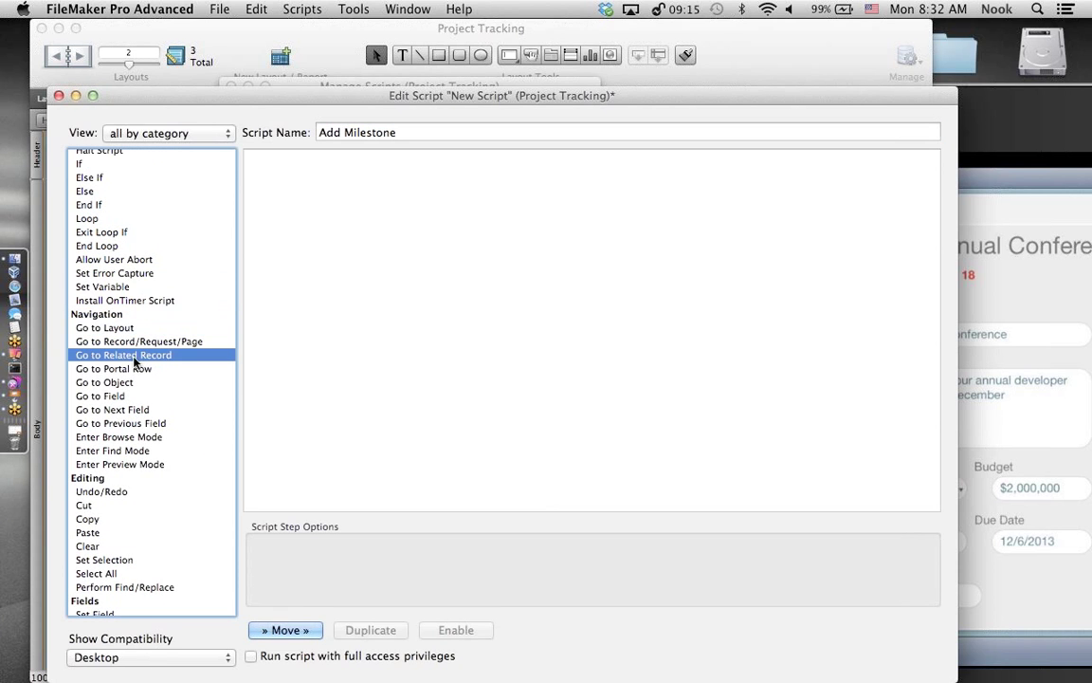
{"action": "left_click_drag", "start_coordinate": [126, 332], "coordinate": [190, 531]}
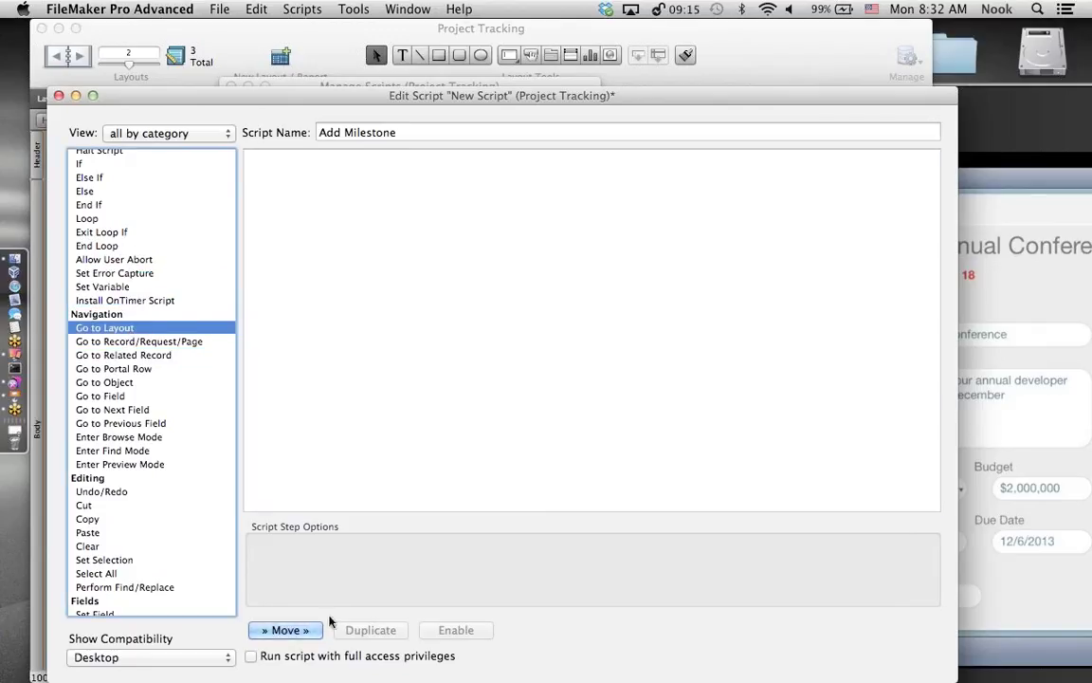
{"action": "left_click", "coordinate": [286, 630]}
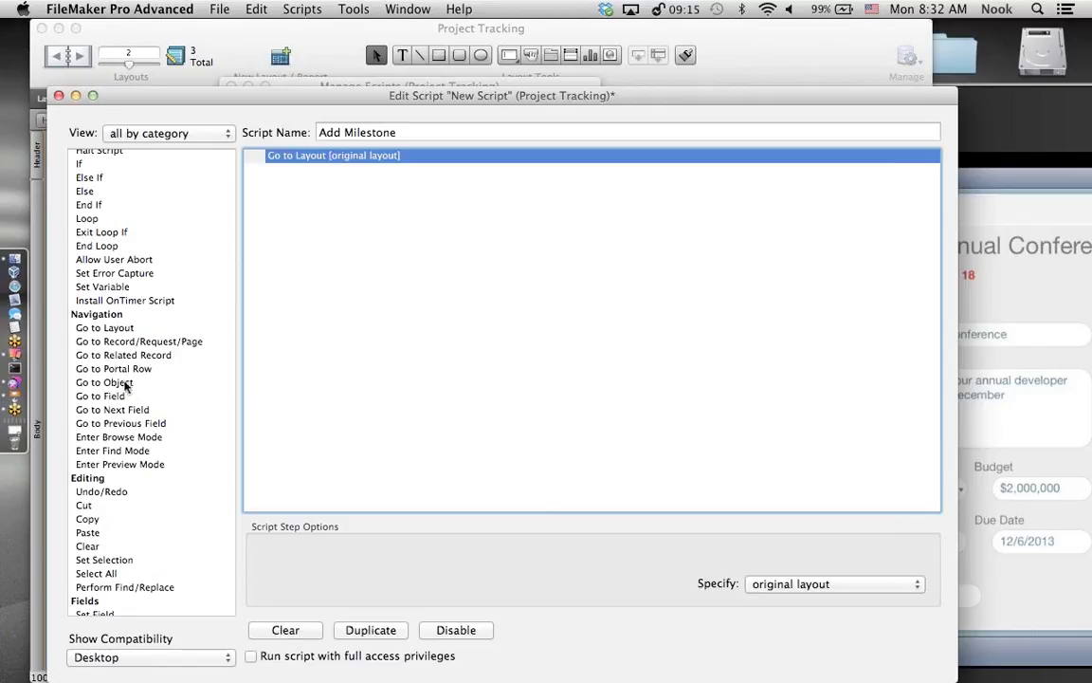
- Add a Go to Object script step and remove the Go to Layout step from the script
{"action": "left_click", "coordinate": [127, 382]}
{"action": "left_click", "coordinate": [287, 630]}
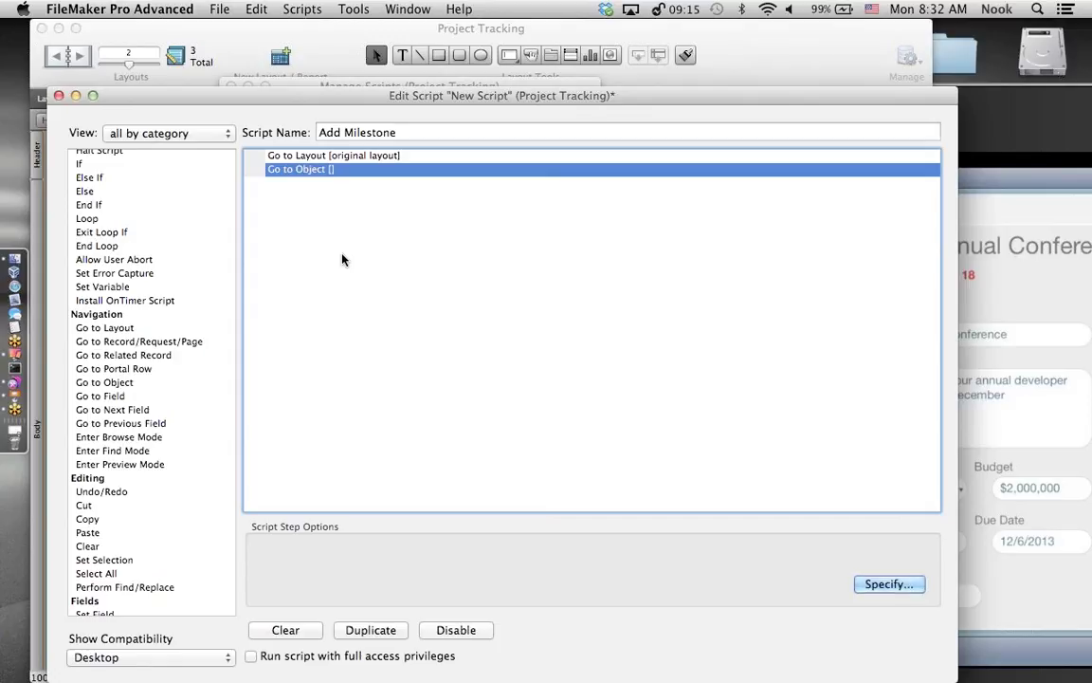
{"action": "left_click", "coordinate": [311, 158]}
{"action": "key", "text": "BackSpace"}
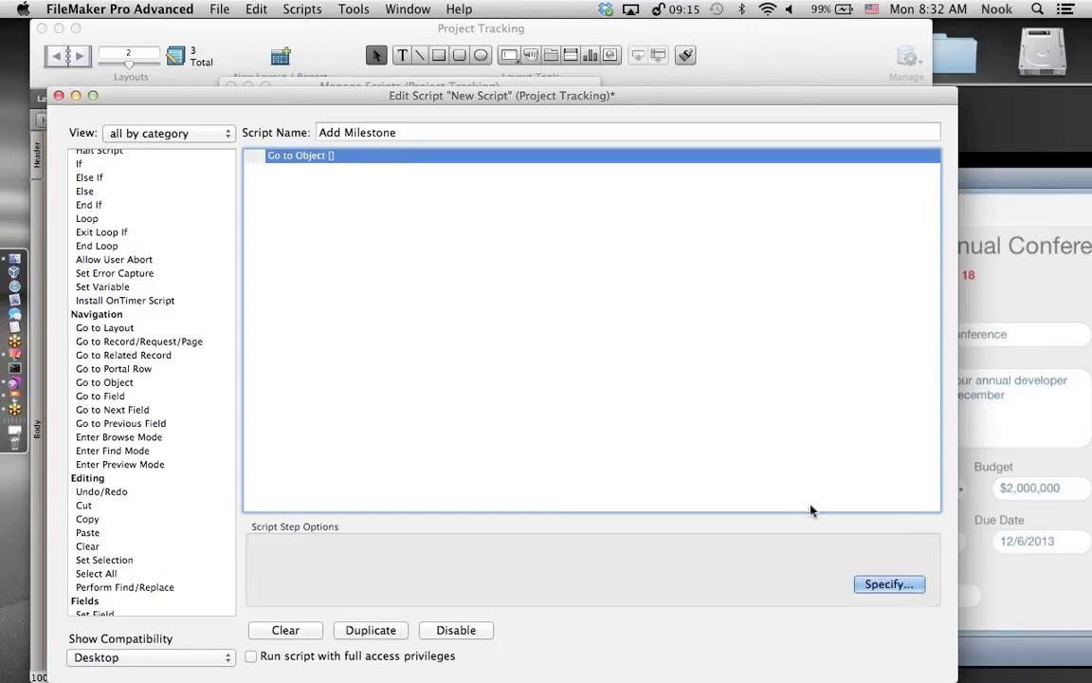
- Set the Go to Object step's object name to "Milestone portal"
{"action": "left_click", "coordinate": [890, 584]}
{"action": "type", "text": "Mi"}
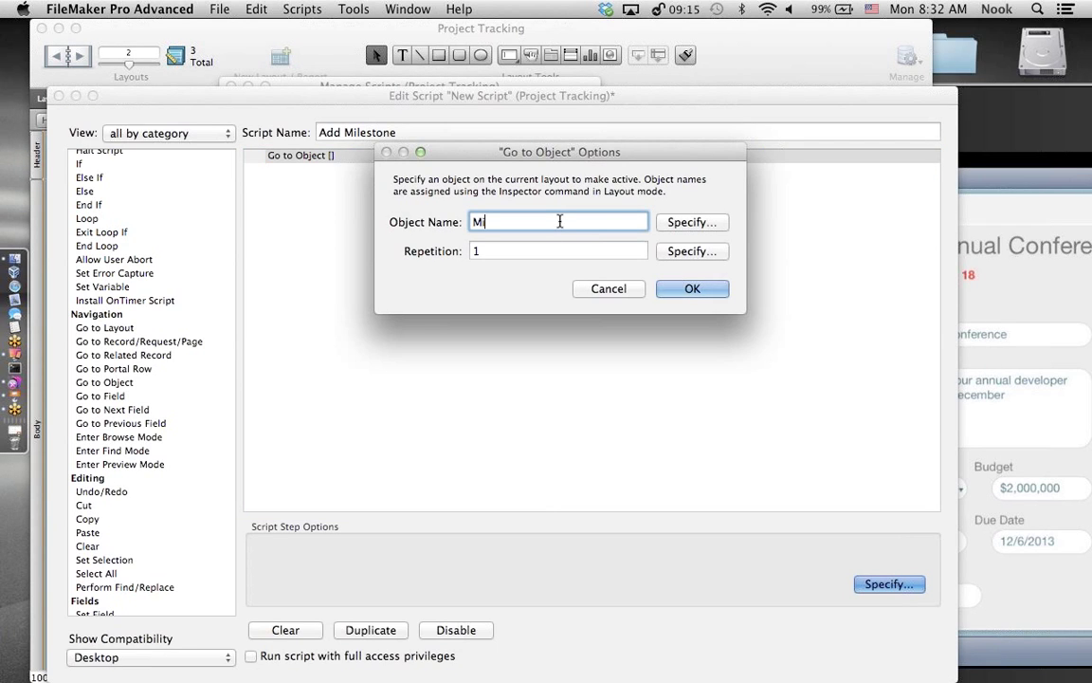
{"action": "type", "text": "lestone portal"}
{"action": "left_click", "coordinate": [692, 288]}
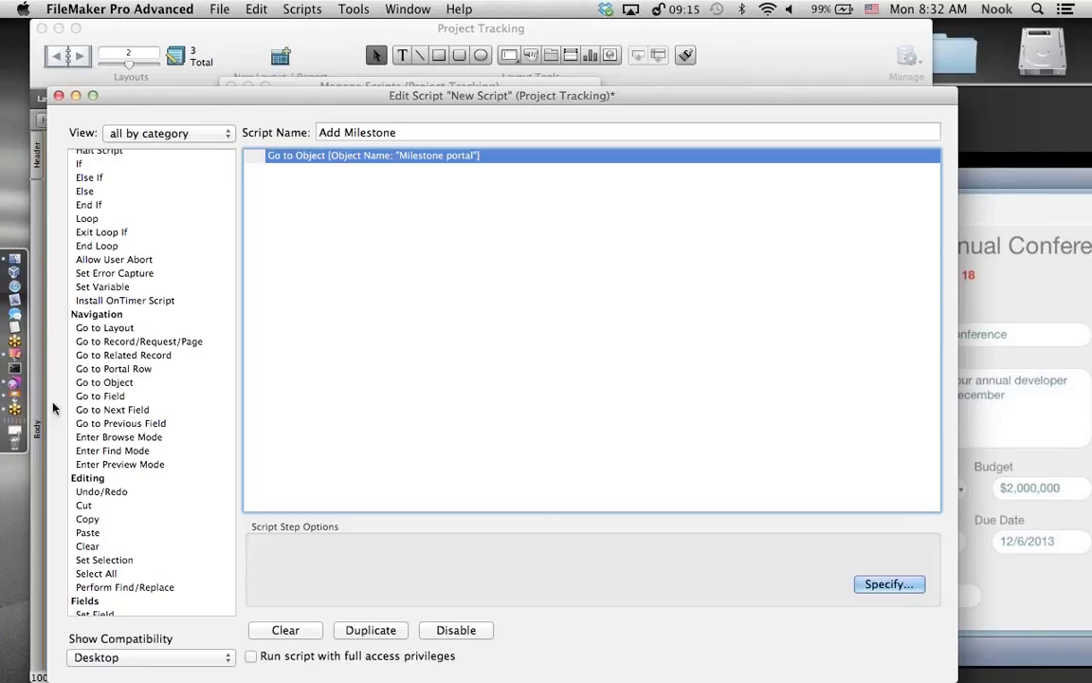
- Add a Go to Portal Row step to the script and set it to the last row
{"action": "double_click", "coordinate": [112, 368]}
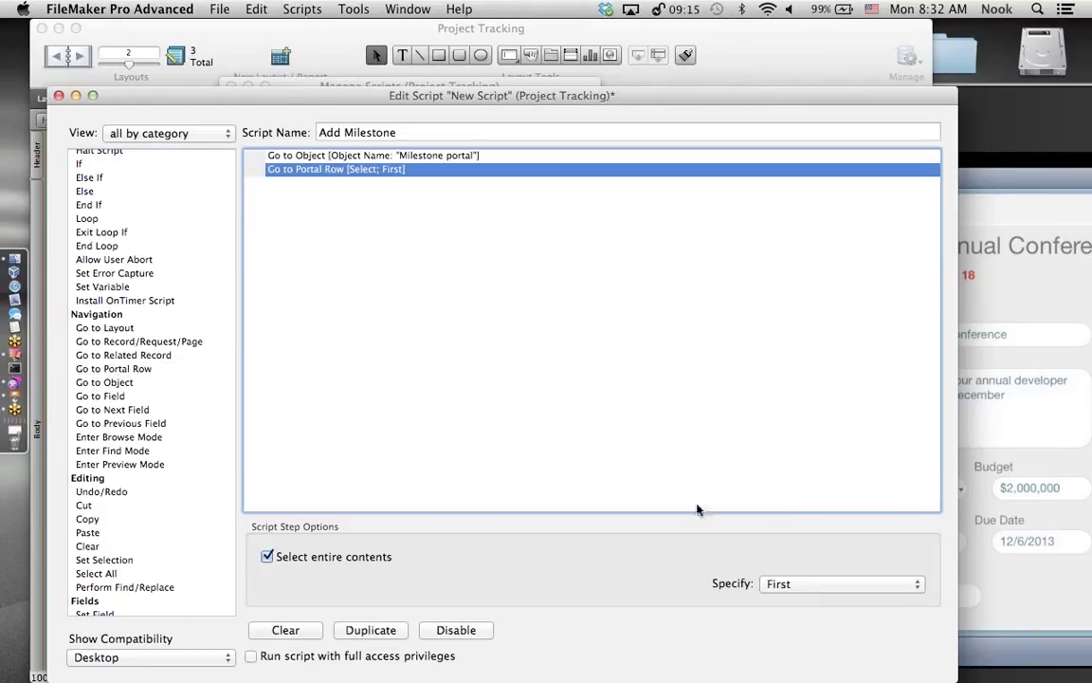
{"action": "left_click", "coordinate": [813, 583]}
{"action": "left_click", "coordinate": [808, 599]}
- Add a Go to Field script step that targets the Due Date field of the Milestones table
{"action": "left_click", "coordinate": [140, 397]}
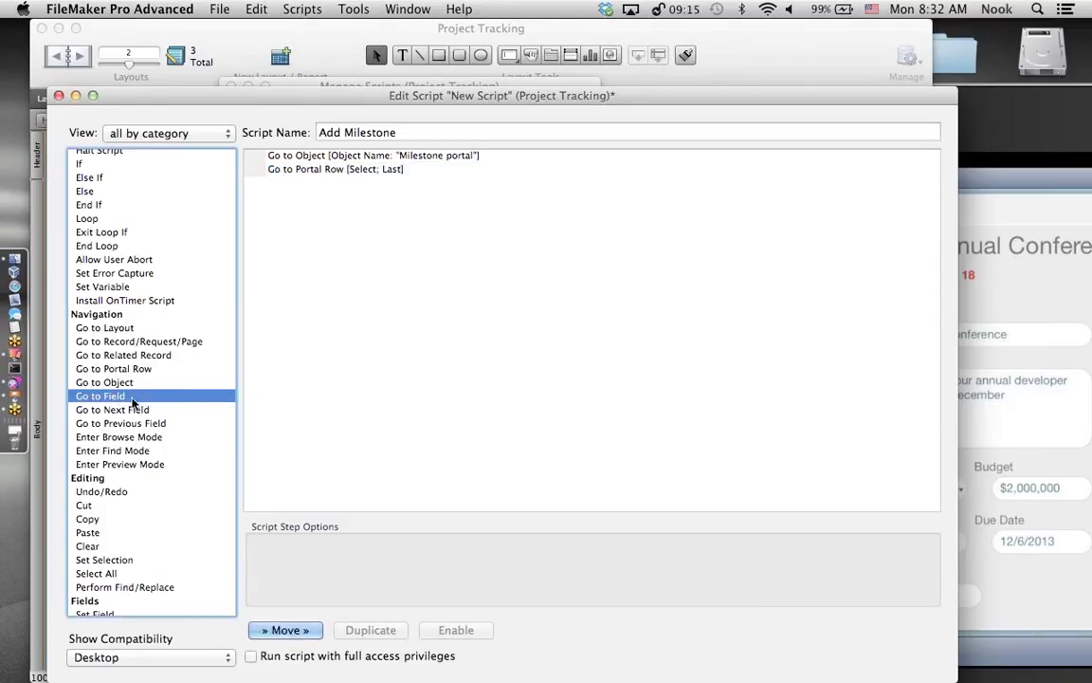
{"action": "double_click", "coordinate": [141, 396]}
{"action": "left_click", "coordinate": [885, 559]}
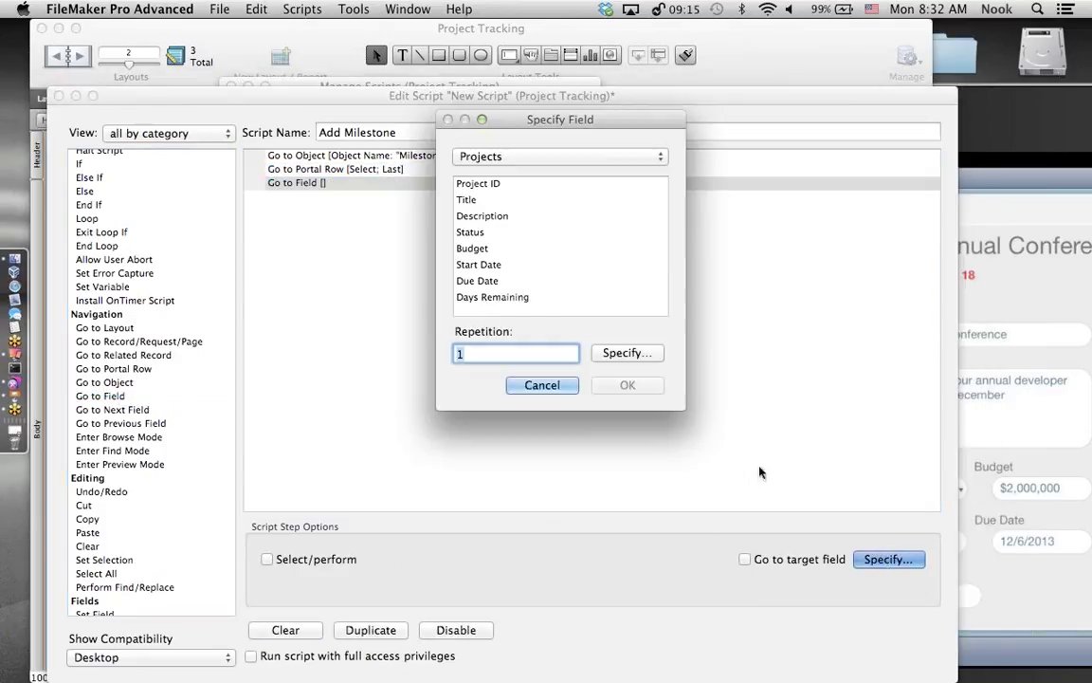
{"action": "left_click", "coordinate": [517, 155]}
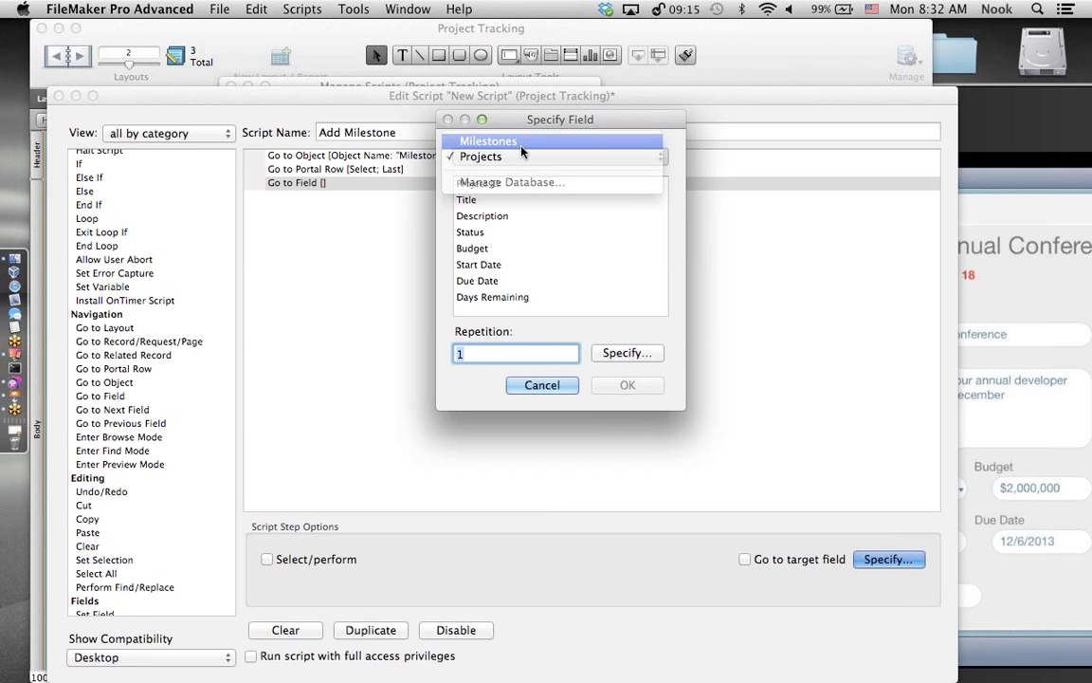
{"action": "left_click", "coordinate": [520, 144]}
{"action": "left_click", "coordinate": [488, 218]}
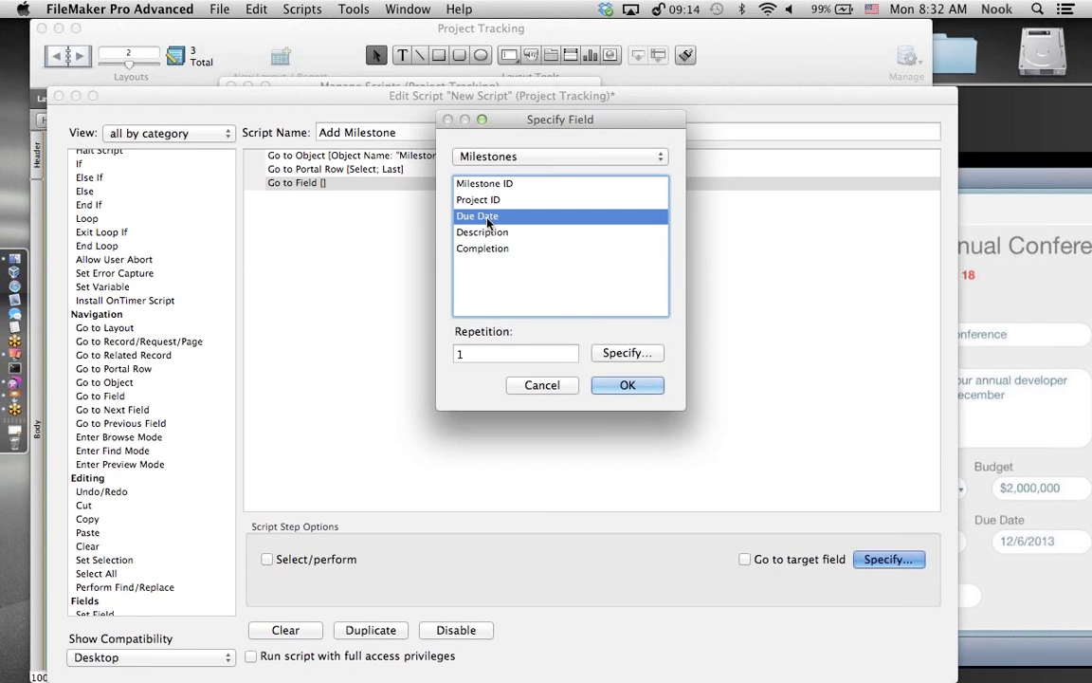
{"action": "left_click", "coordinate": [624, 385]}
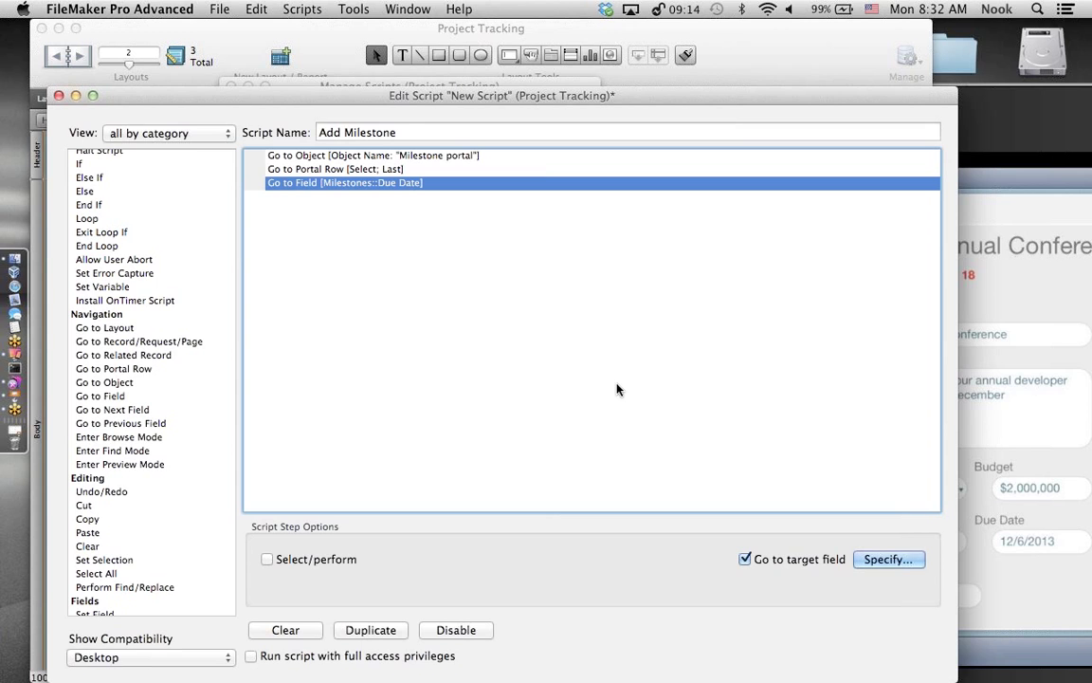
- Save the Add Milestone script and close the script editor and the script manager
{"action": "left_click", "coordinate": [302, 8]}
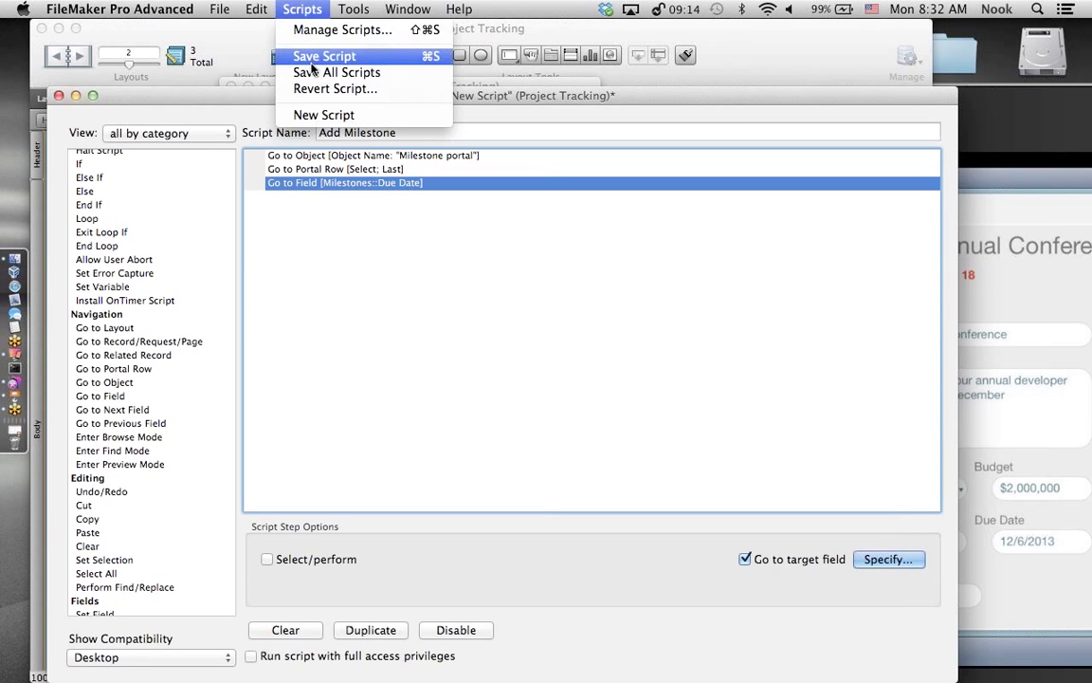
{"action": "left_click", "coordinate": [325, 55]}
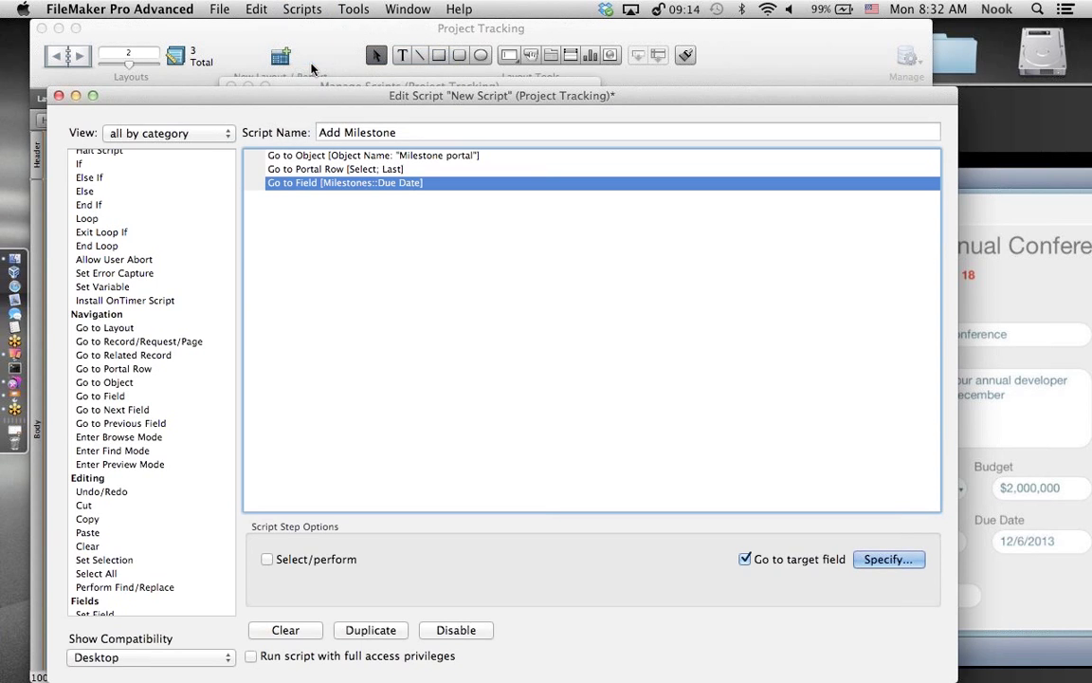
{"action": "left_click", "coordinate": [58, 96]}
{"action": "left_click", "coordinate": [229, 87]}
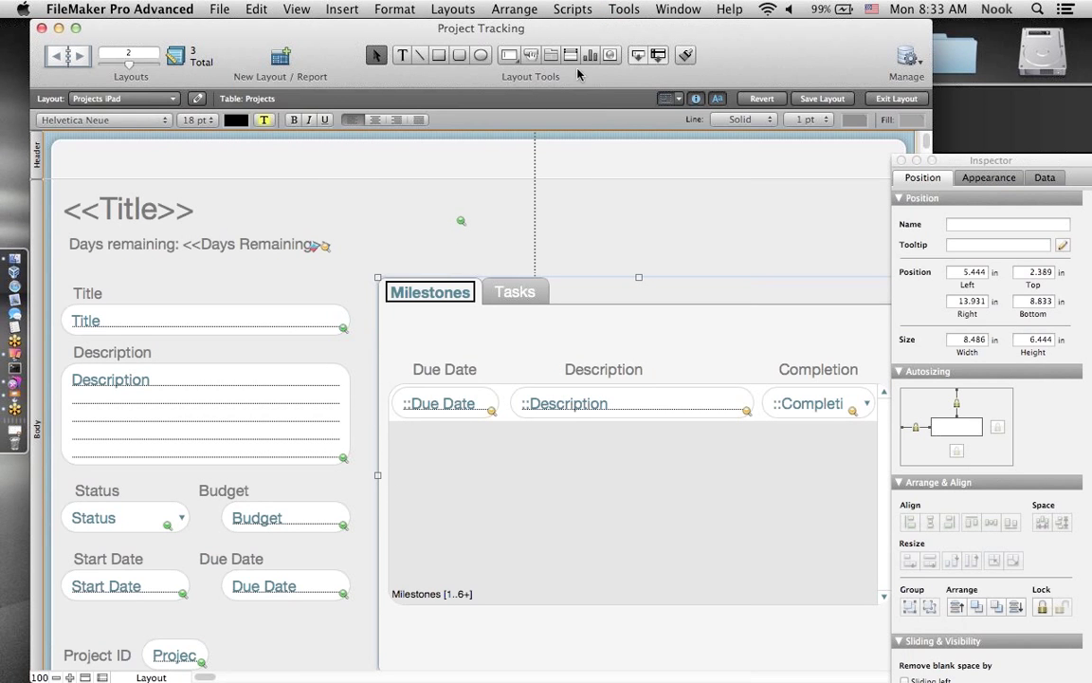
- Draw a button about 2.7 in by 0.5 in below the milestones portal and have it perform the Add Milestone script
{"action": "left_click", "coordinate": [484, 55]}
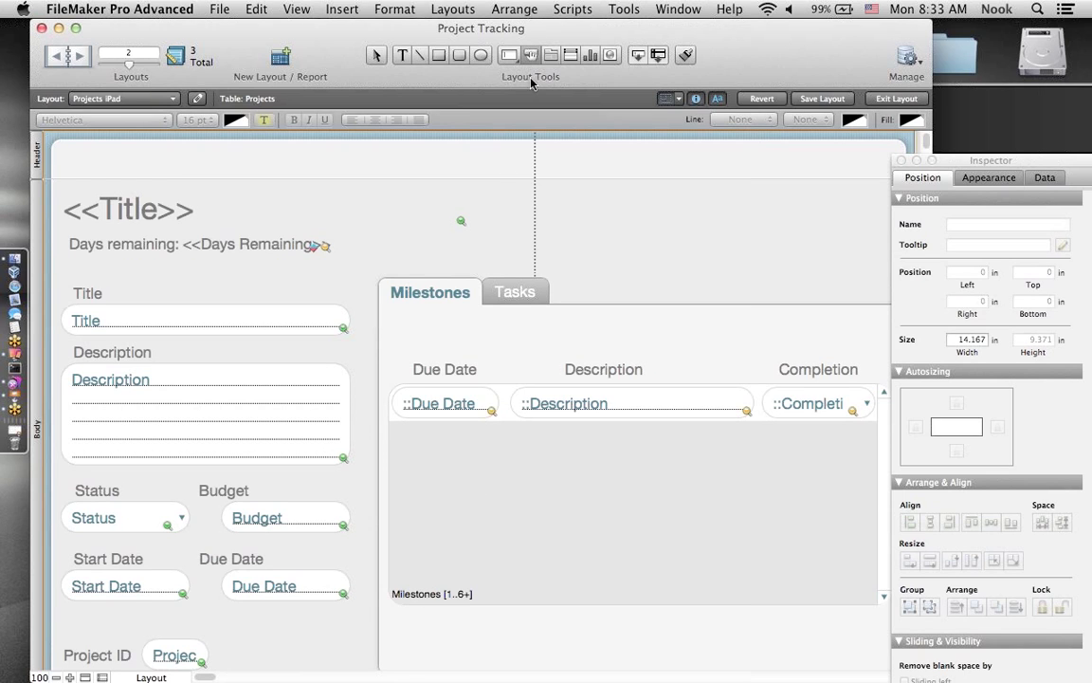
{"action": "left_click_drag", "start_coordinate": [392, 615], "coordinate": [556, 646]}
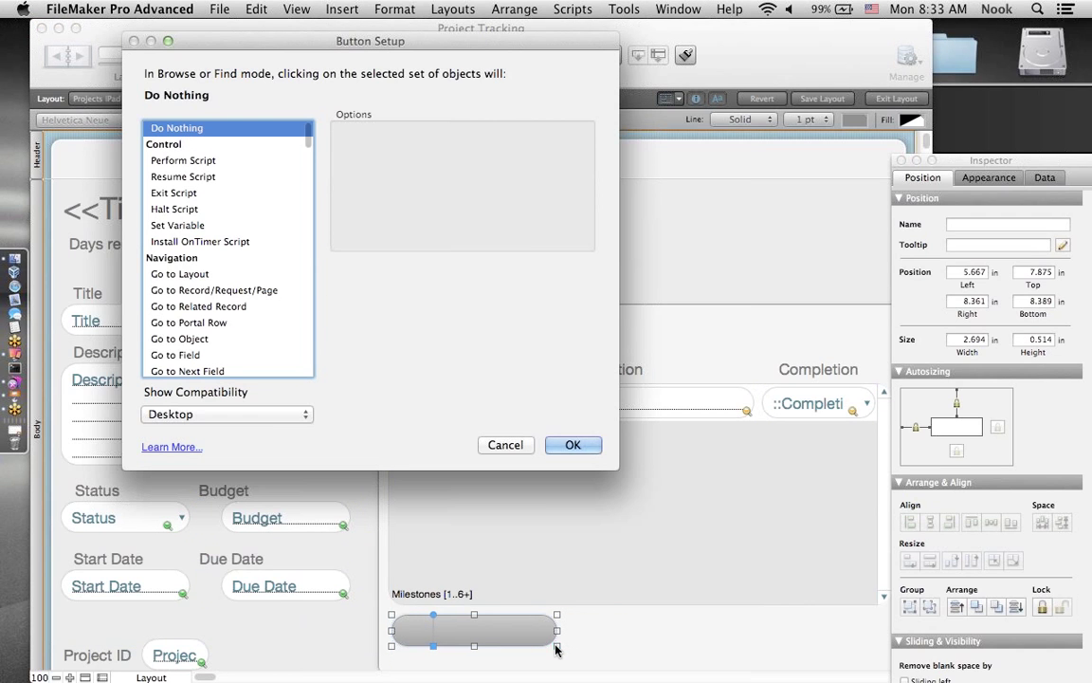
{"action": "left_click", "coordinate": [187, 160]}
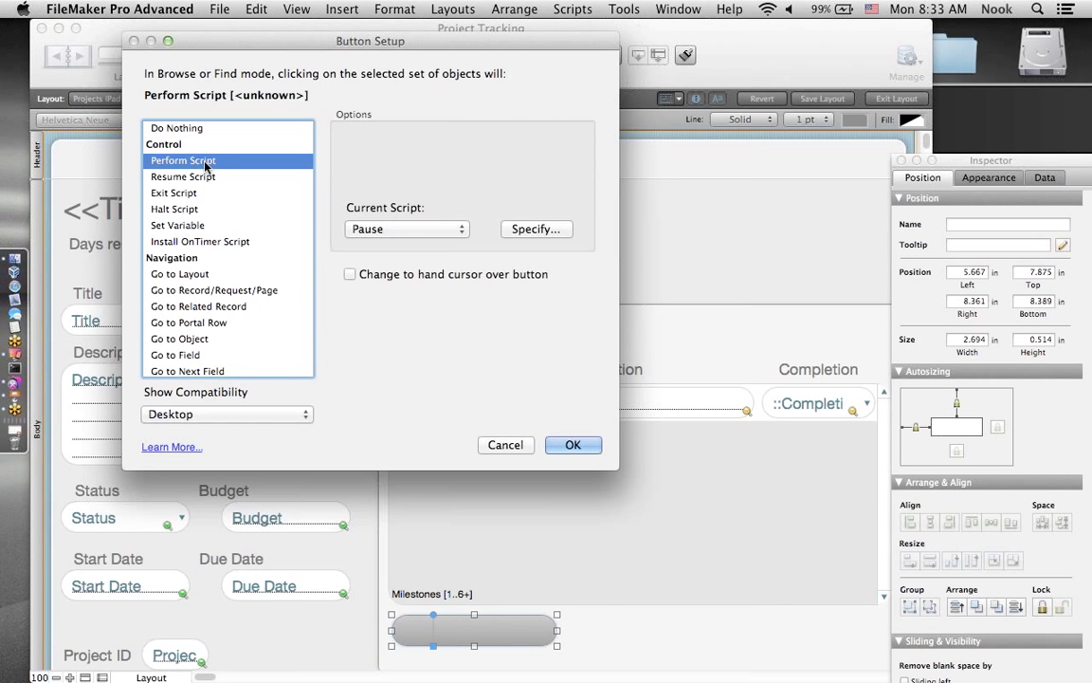
{"action": "left_click", "coordinate": [517, 363]}
{"action": "left_click", "coordinate": [497, 230]}
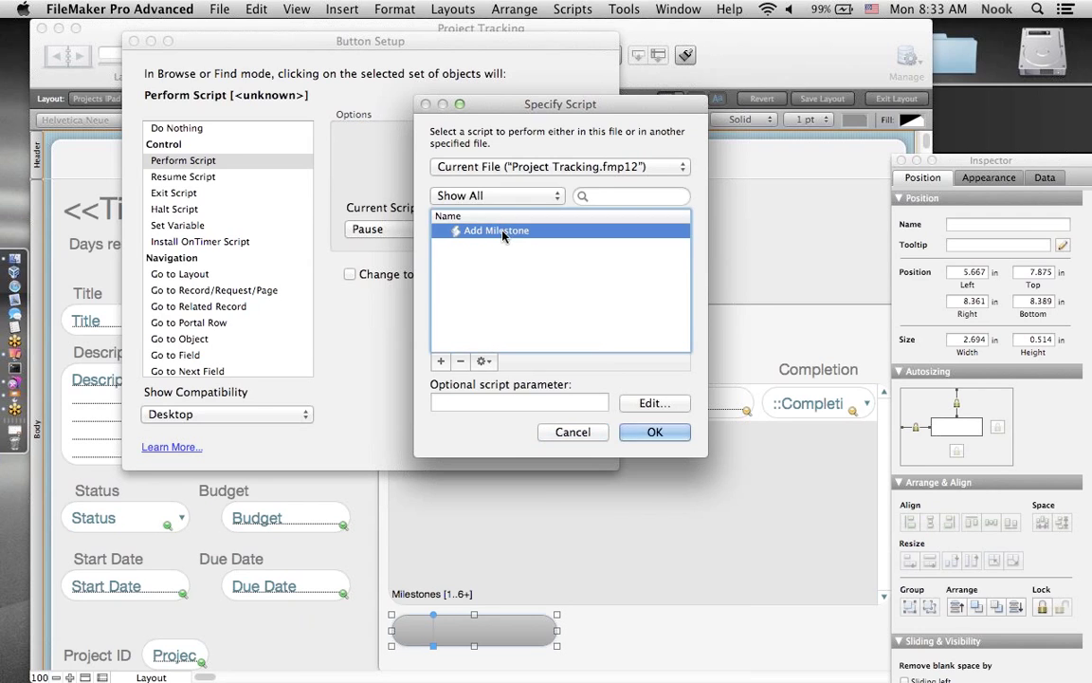
{"action": "left_click", "coordinate": [654, 431]}
{"action": "left_click", "coordinate": [577, 446]}
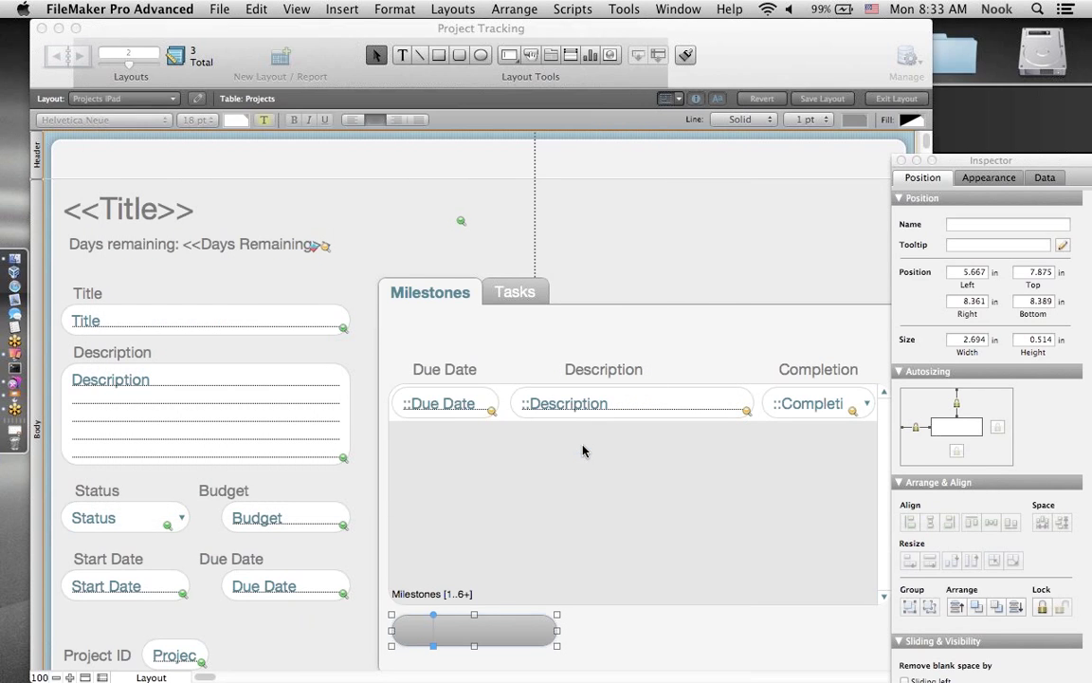
- Label the button "Add Milestone" and narrow it to fit the text more closely
{"action": "type", "text": "Add "}
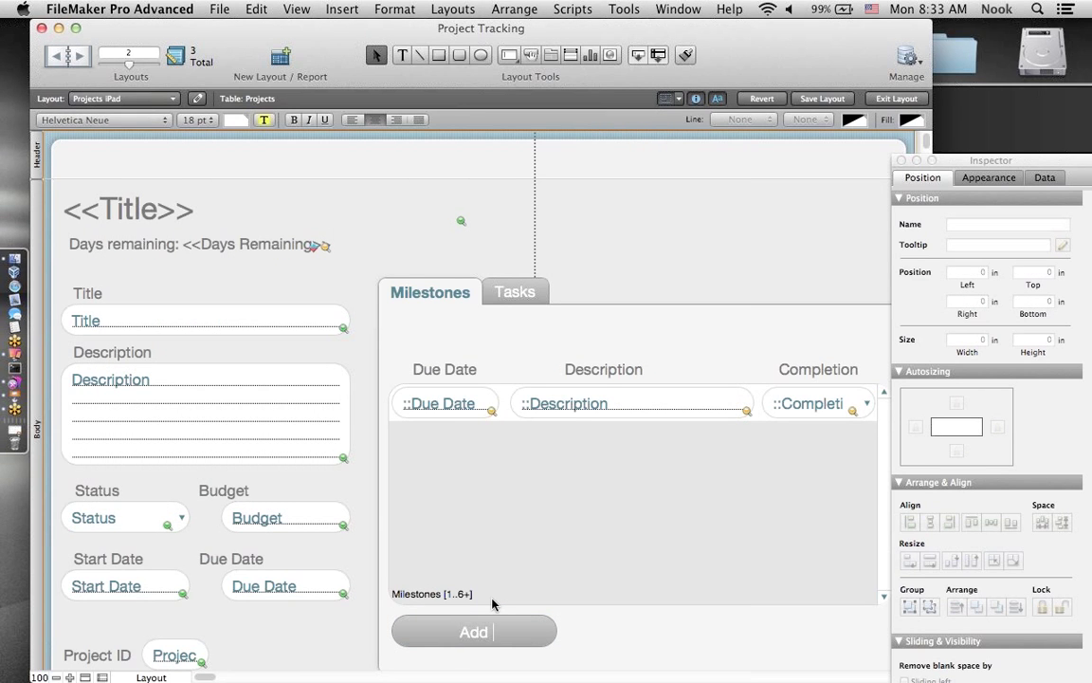
{"action": "type", "text": "Milestone"}
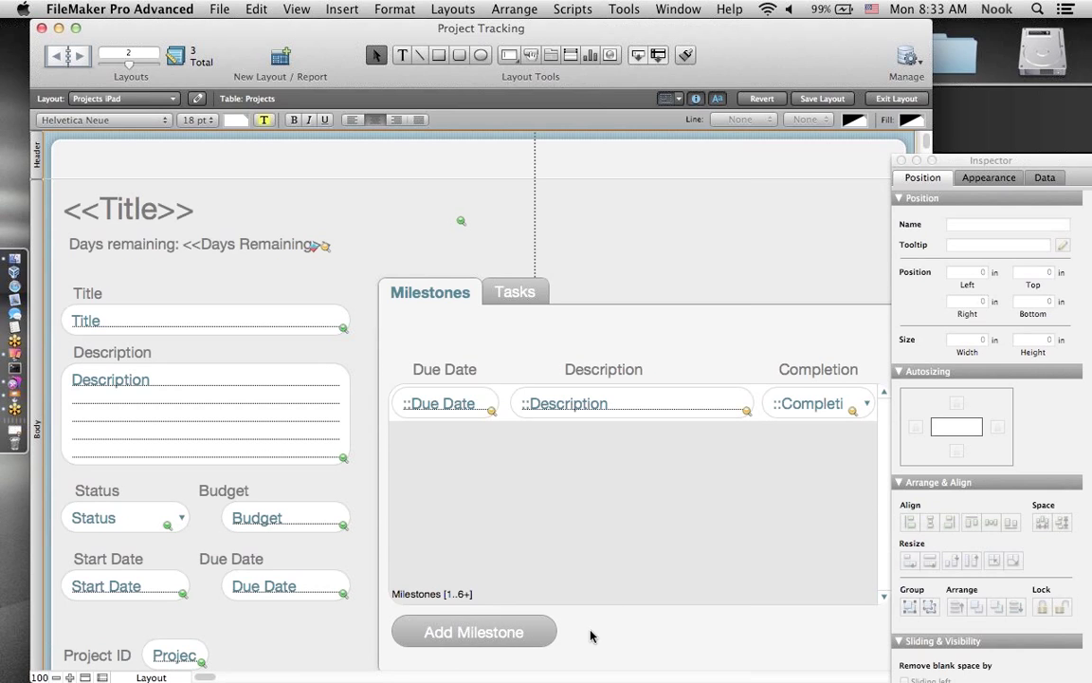
{"action": "left_click", "coordinate": [556, 632]}
{"action": "left_click_drag", "start_coordinate": [556, 632], "coordinate": [514, 633]}
{"action": "left_click", "coordinate": [548, 640]}
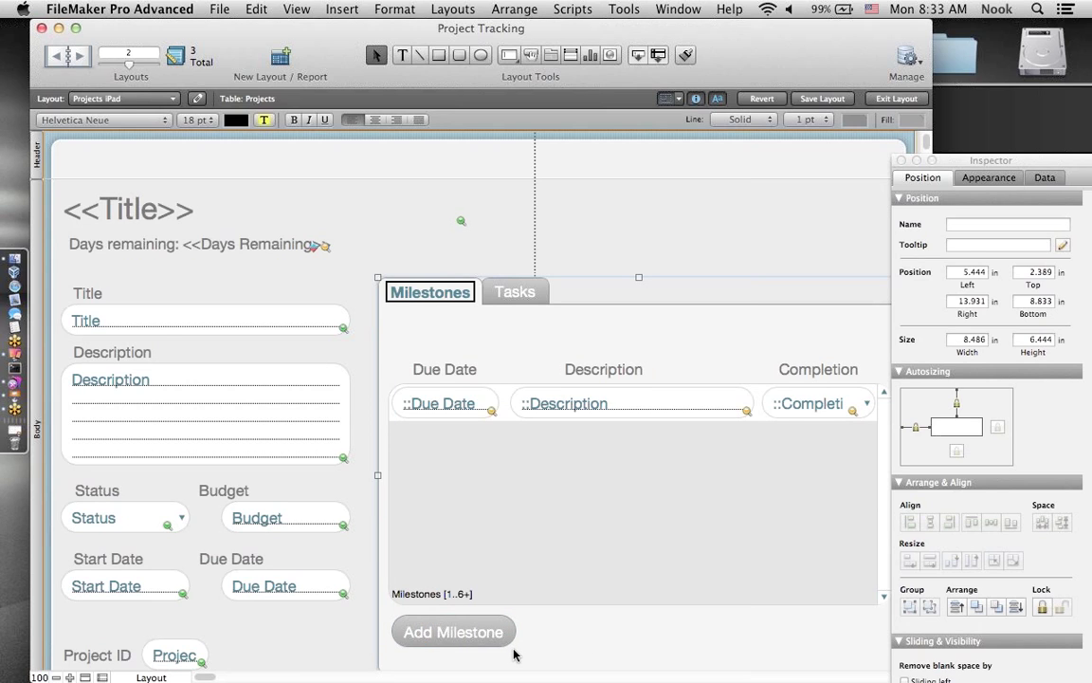
- Save the Projects iPad layout and exit to Browse mode
{"action": "scroll", "coordinate": [514, 655], "scroll_direction": "down", "scroll_amount": 2}
{"action": "left_click", "coordinate": [342, 576]}
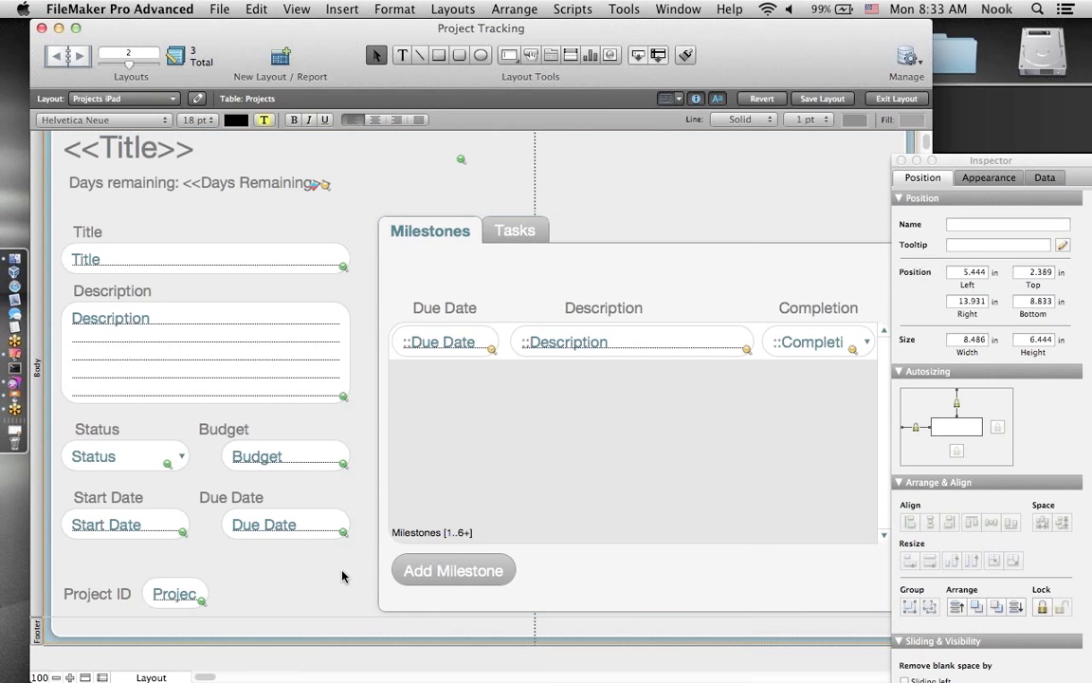
{"action": "left_click", "coordinate": [827, 99]}
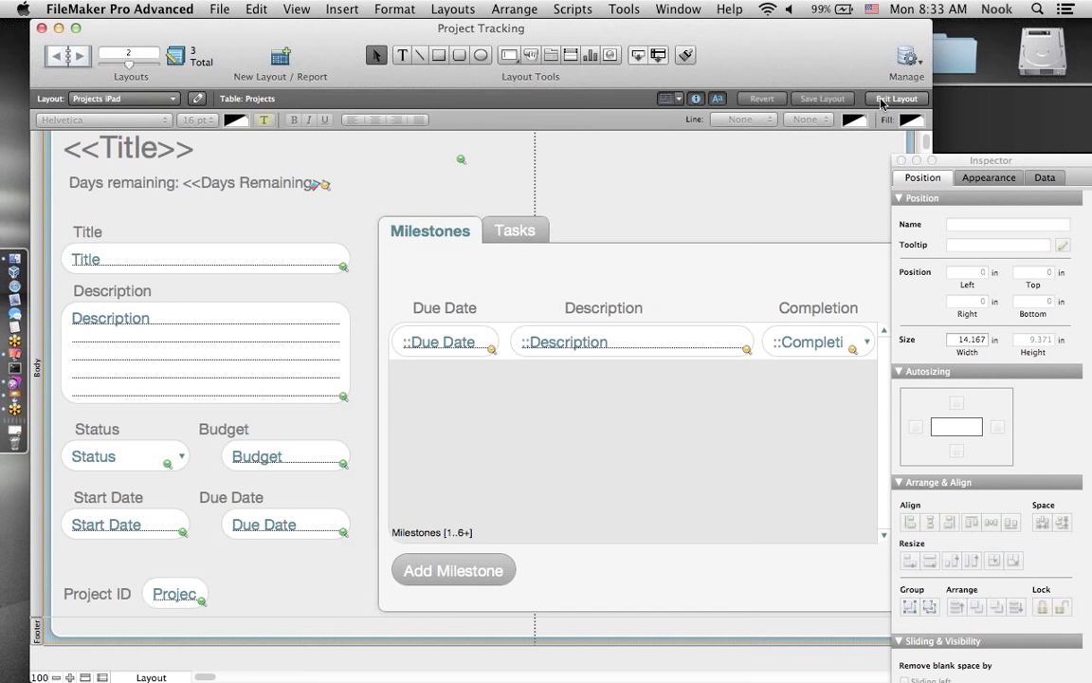
{"action": "left_click", "coordinate": [882, 99]}
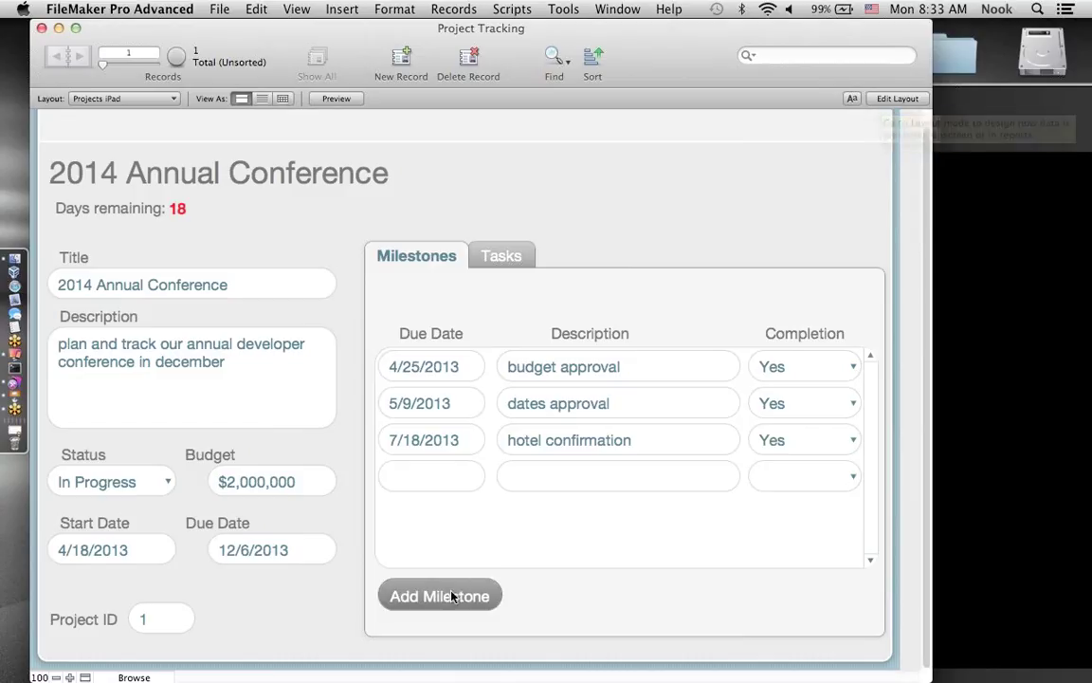
- Start a new milestone with the Add Milestone button and set its due date to 9/6/2013
{"action": "left_click", "coordinate": [443, 594]}
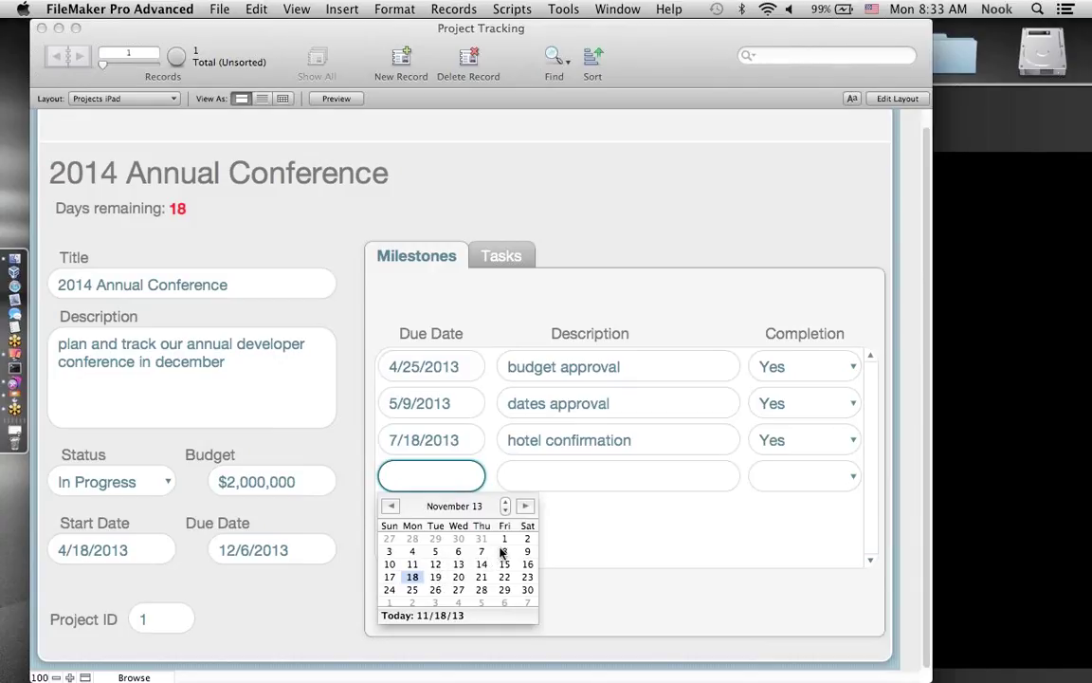
{"action": "left_click", "coordinate": [390, 506]}
{"action": "left_click", "coordinate": [390, 506]}
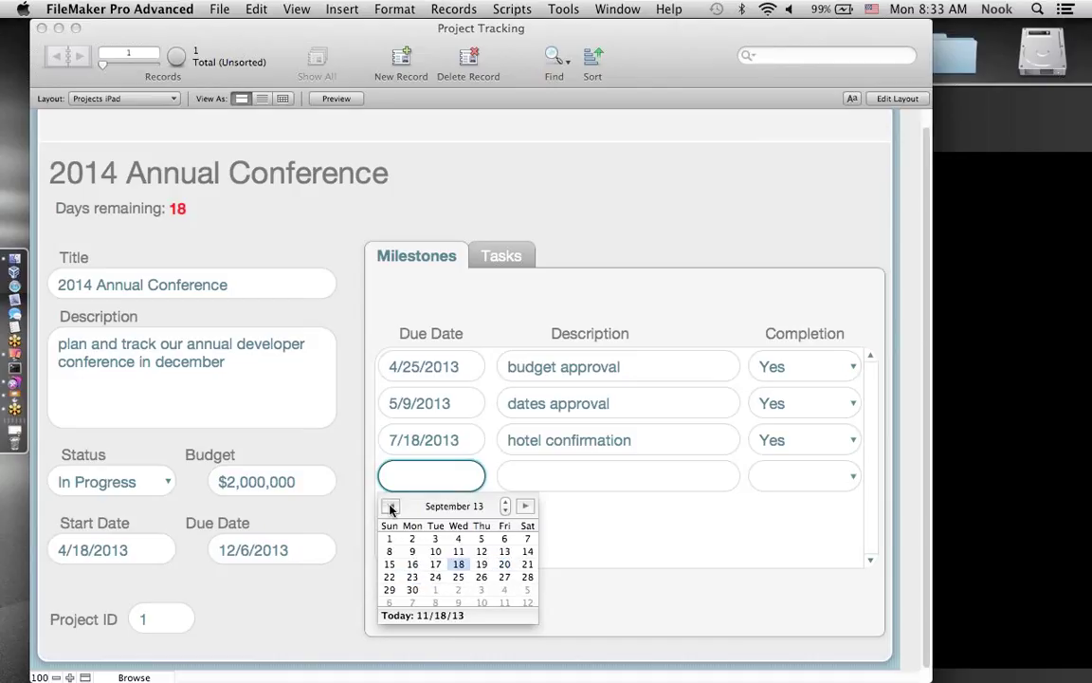
{"action": "left_click", "coordinate": [505, 541]}
- Enter "Location confirmation" as the new milestone's description, set its completion to Yes and commit the record
{"action": "left_click", "coordinate": [555, 469]}
{"action": "type", "text": "Locat"}
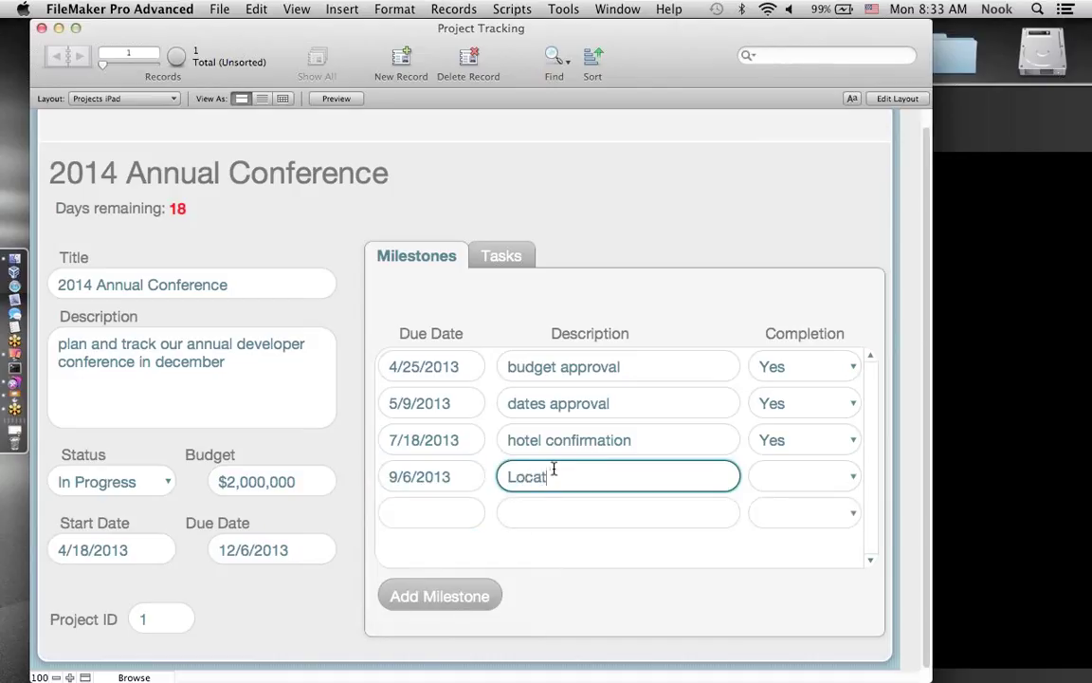
{"action": "type", "text": "ion confirmation"}
{"action": "left_click", "coordinate": [817, 477]}
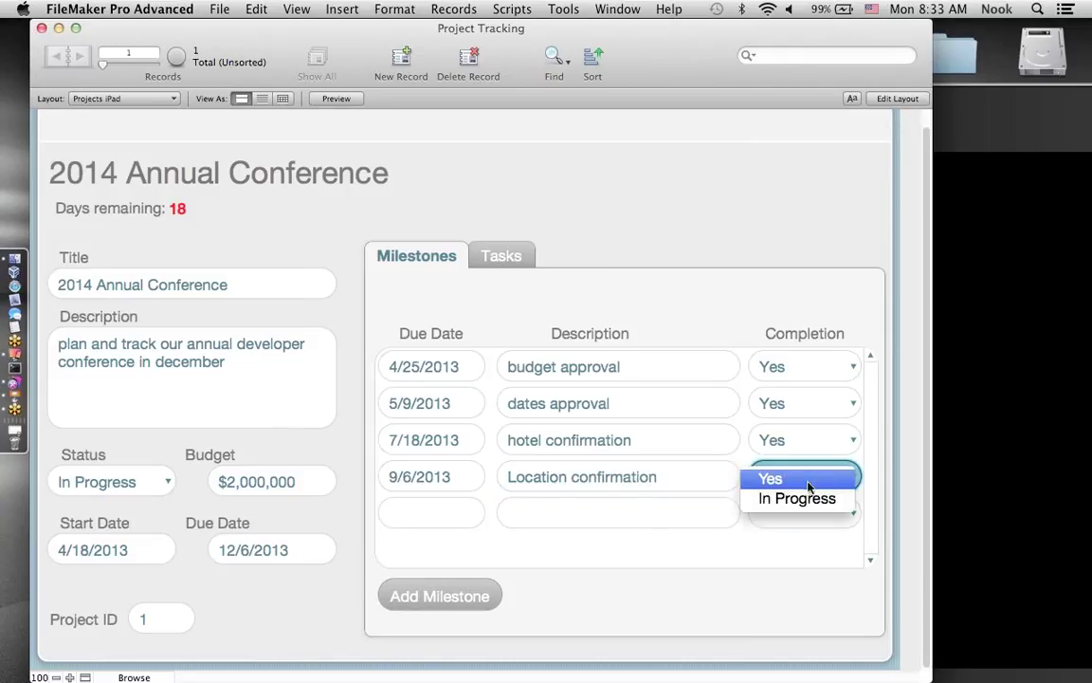
{"action": "left_click", "coordinate": [808, 485]}
{"action": "left_click", "coordinate": [739, 585]}
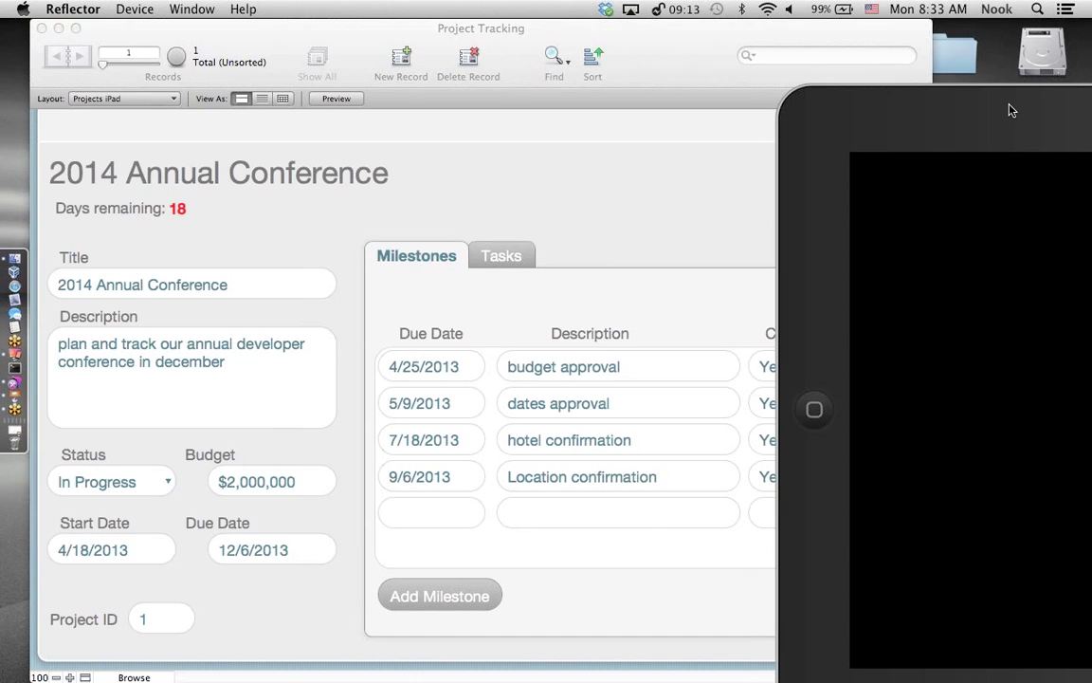
- Bring the mirrored iPad window into view to check the milestones on the device, and return to FileMaker Pro
{"action": "left_click_drag", "start_coordinate": [1010, 108], "coordinate": [573, 63]}
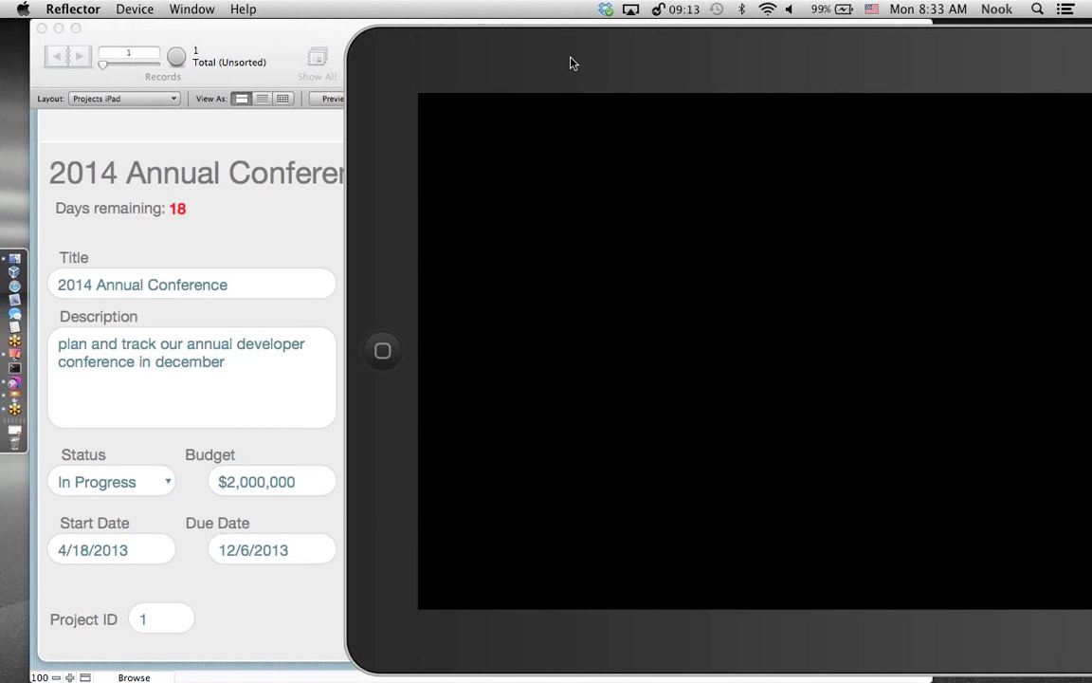
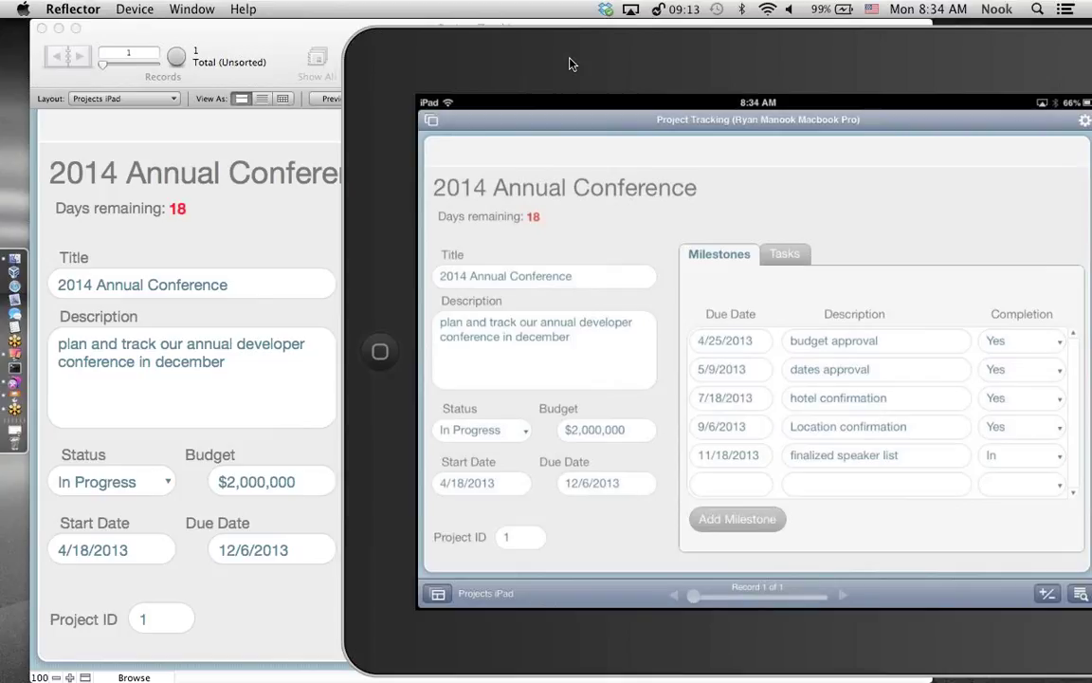
{"action": "left_click_drag", "start_coordinate": [468, 71], "coordinate": [638, 42]}
{"action": "left_click", "coordinate": [637, 42]}
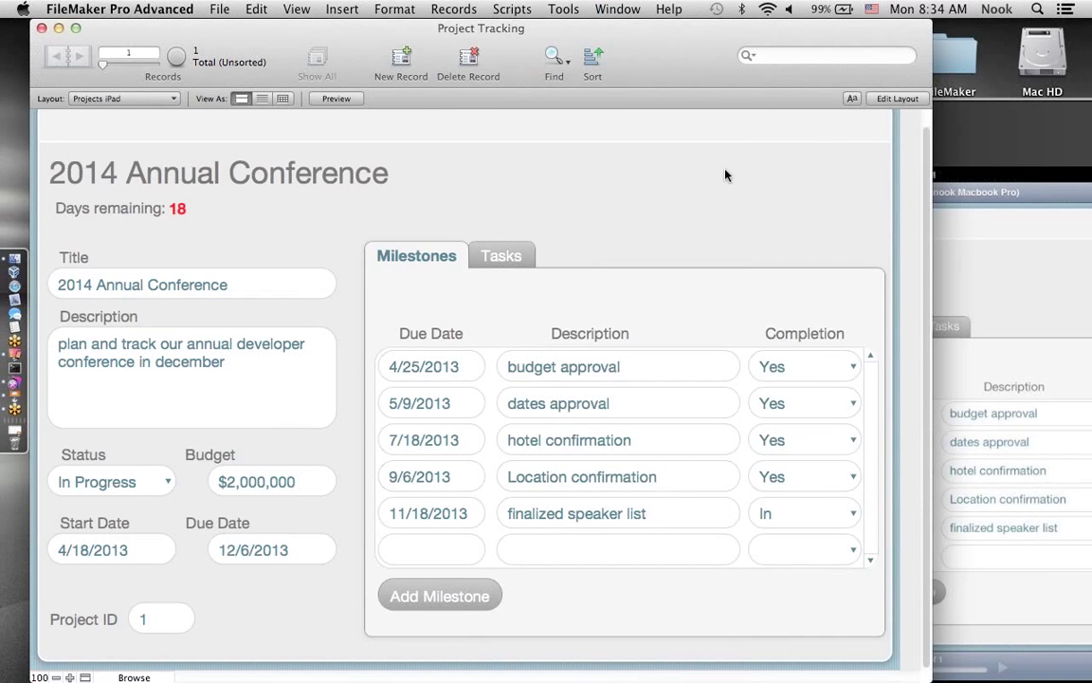
- Return to Layout mode and create a new table named "Tasks" in the project database
{"action": "left_click", "coordinate": [894, 98]}
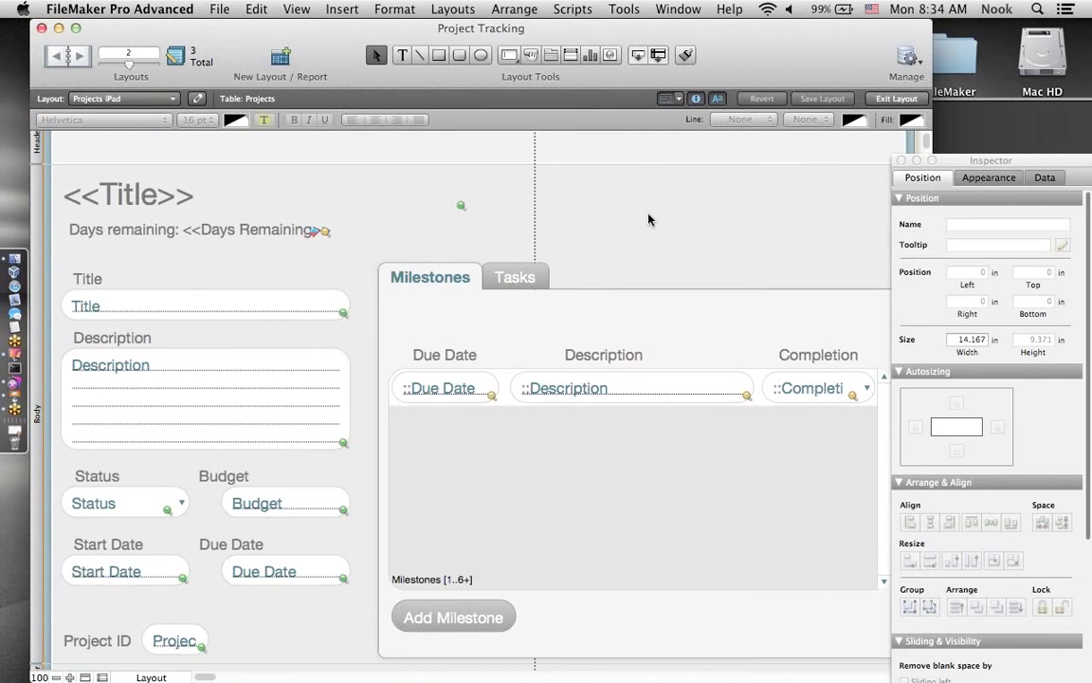
{"action": "left_click", "coordinate": [220, 8]}
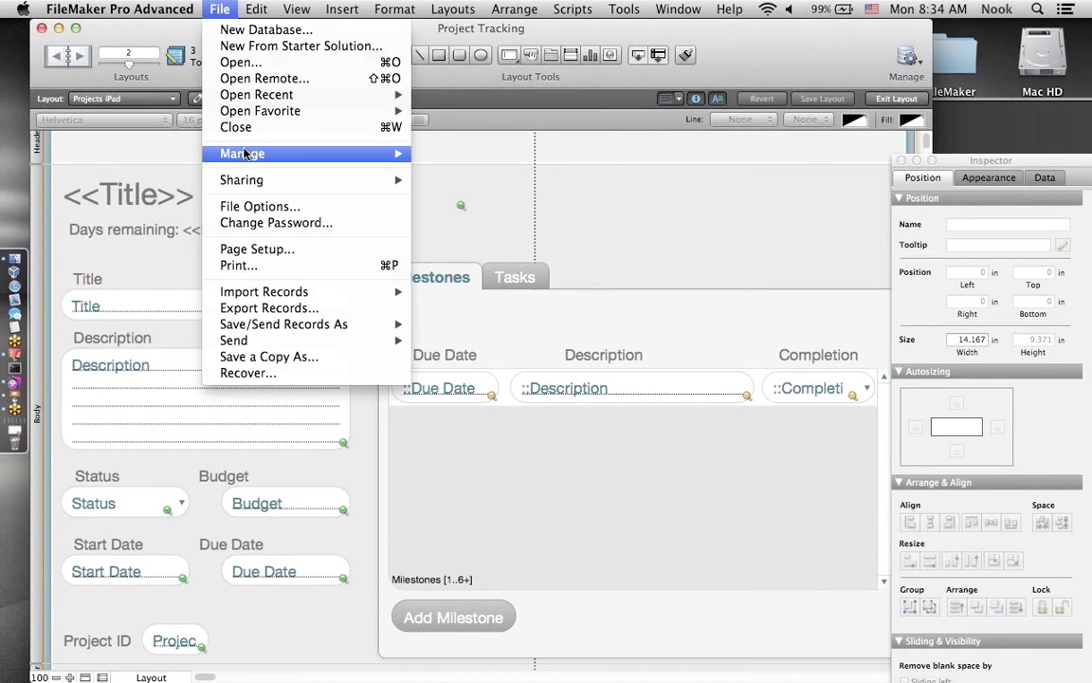
{"action": "mouse_move", "coordinate": [351, 152]}
{"action": "left_click", "coordinate": [437, 156]}
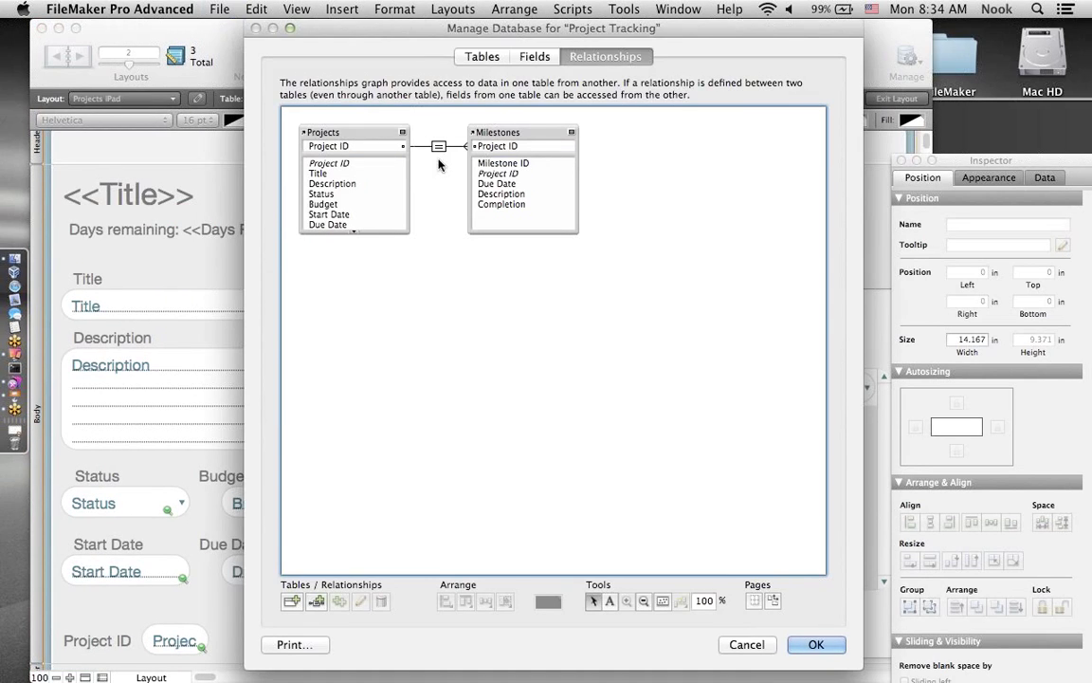
{"action": "left_click", "coordinate": [481, 56]}
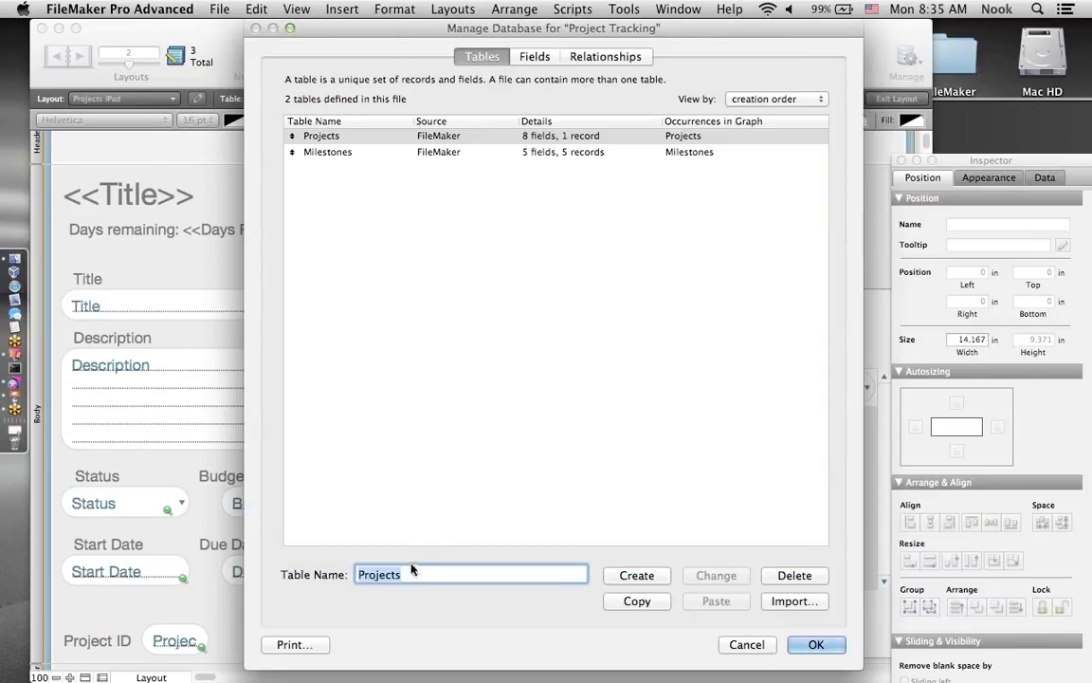
{"action": "type", "text": "Tasks"}
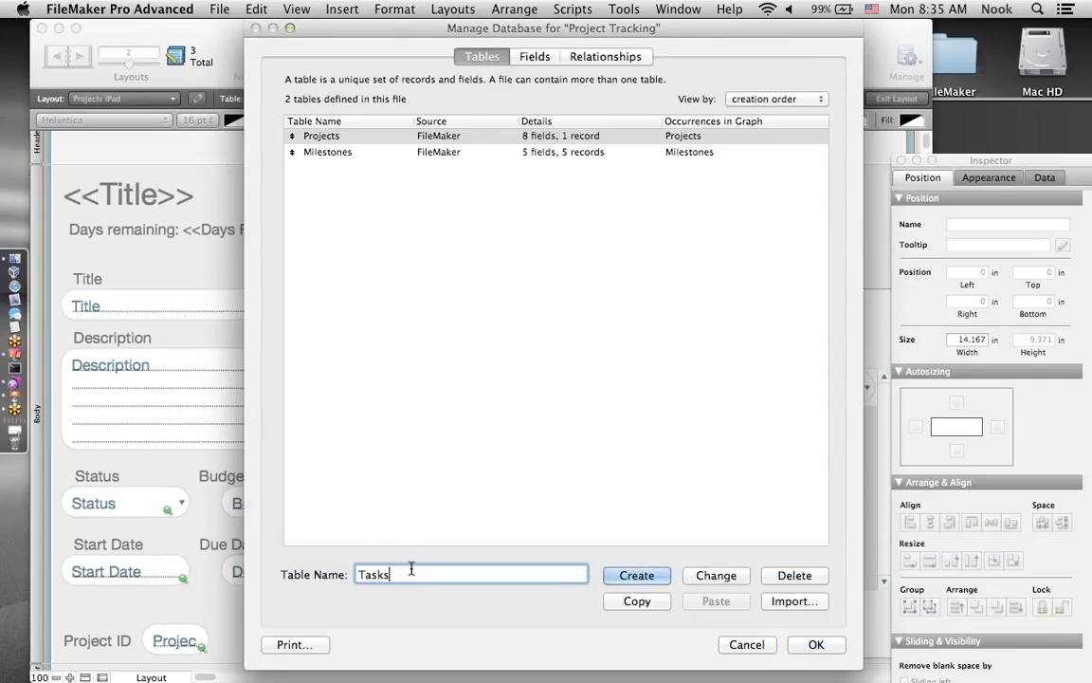
{"action": "left_click", "coordinate": [650, 582]}
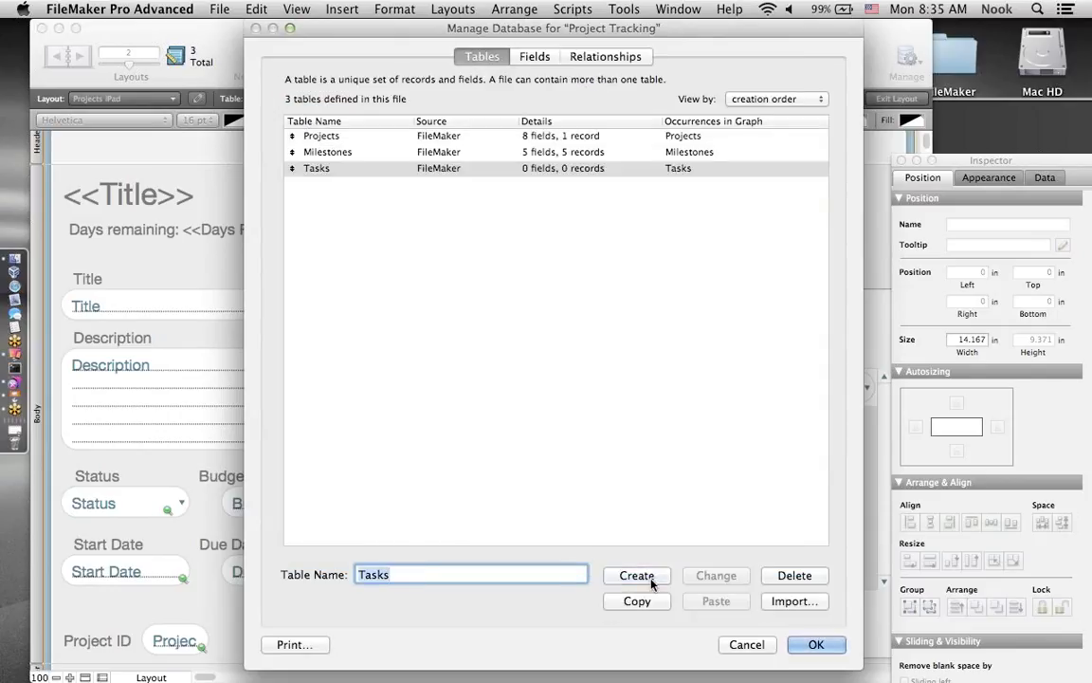
- Add a Number field named "Tasks ID" to the Tasks table and make it auto-enter a serial number on creation
{"action": "left_click", "coordinate": [536, 57]}
{"action": "type", "text": "Tasks"}
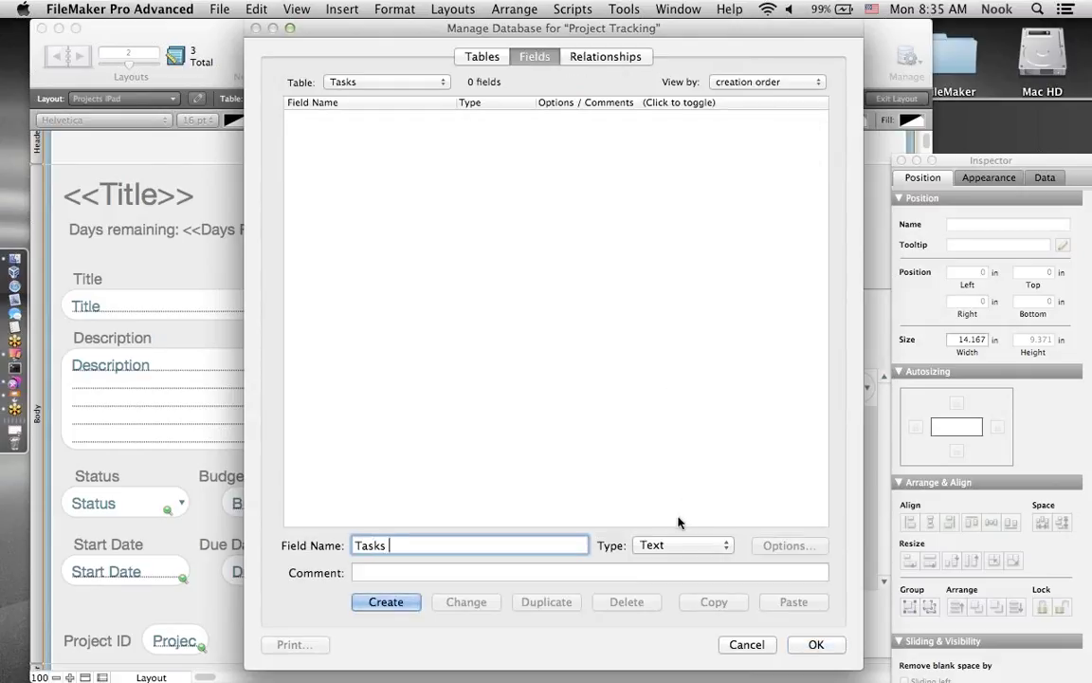
{"action": "type", "text": " ID"}
{"action": "left_click", "coordinate": [697, 545]}
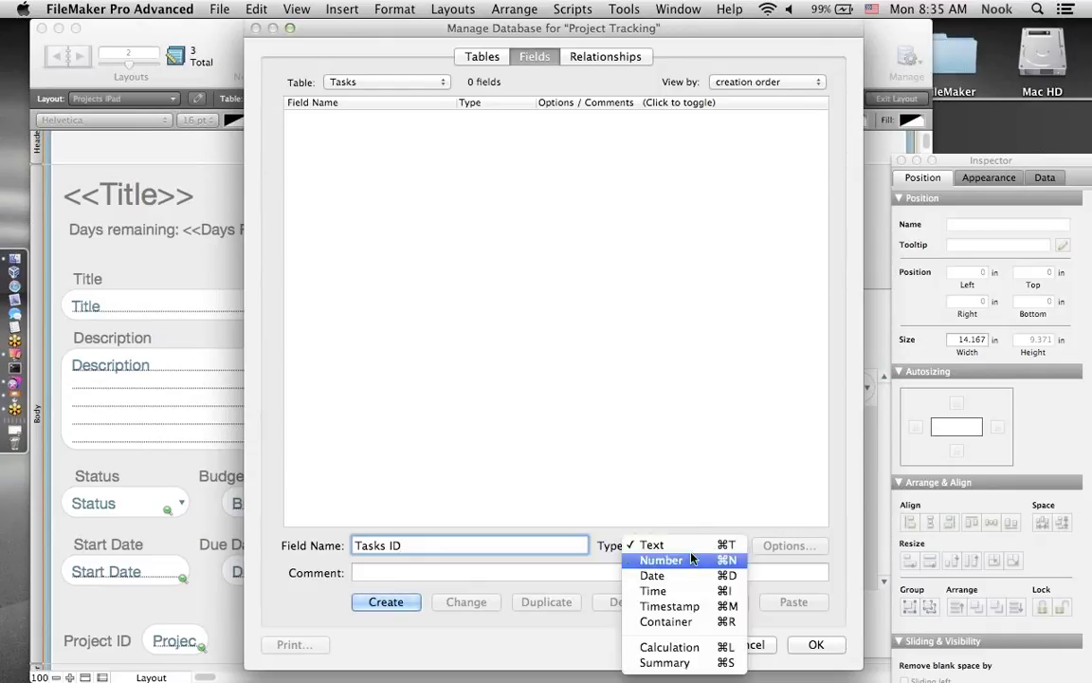
{"action": "left_click", "coordinate": [700, 559]}
{"action": "left_click", "coordinate": [384, 602]}
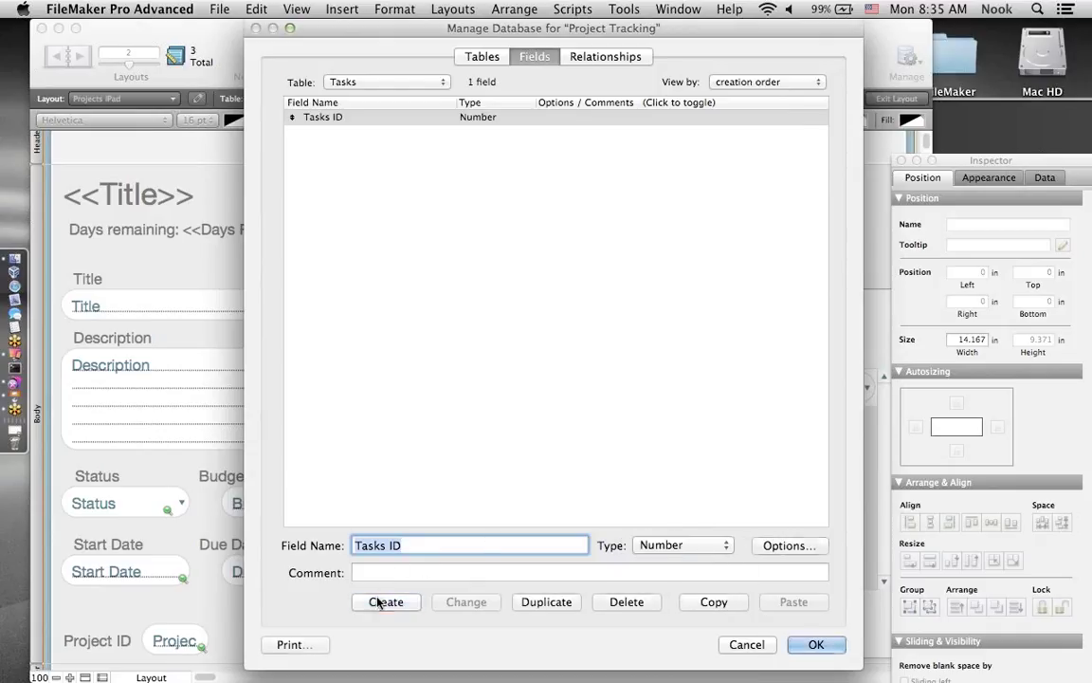
{"action": "left_click", "coordinate": [802, 548]}
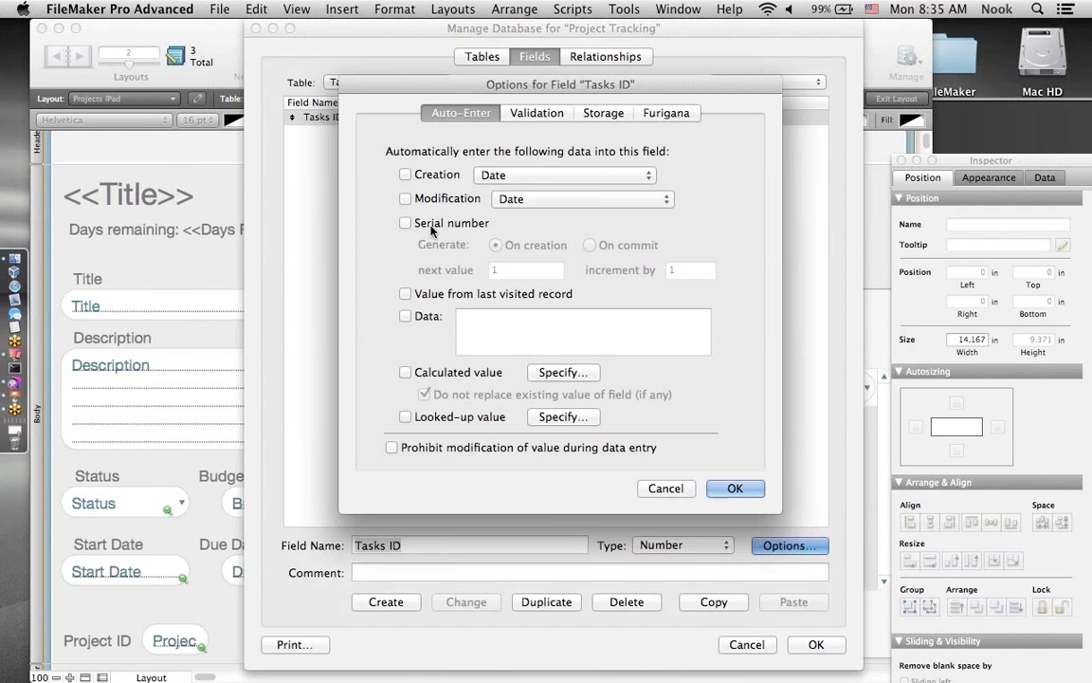
{"action": "left_click", "coordinate": [453, 224]}
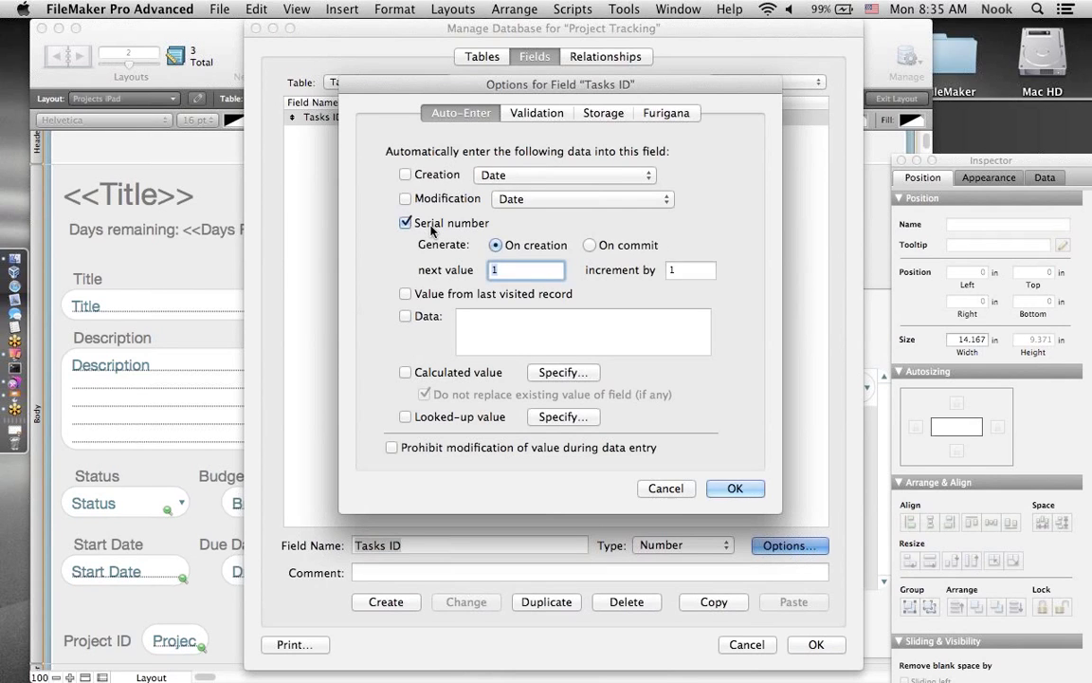
{"action": "left_click", "coordinate": [735, 488]}
- Add a Number field named "Project ID" and a Container field named "Asset" to the Tasks table
{"action": "type", "text": "Pro"}
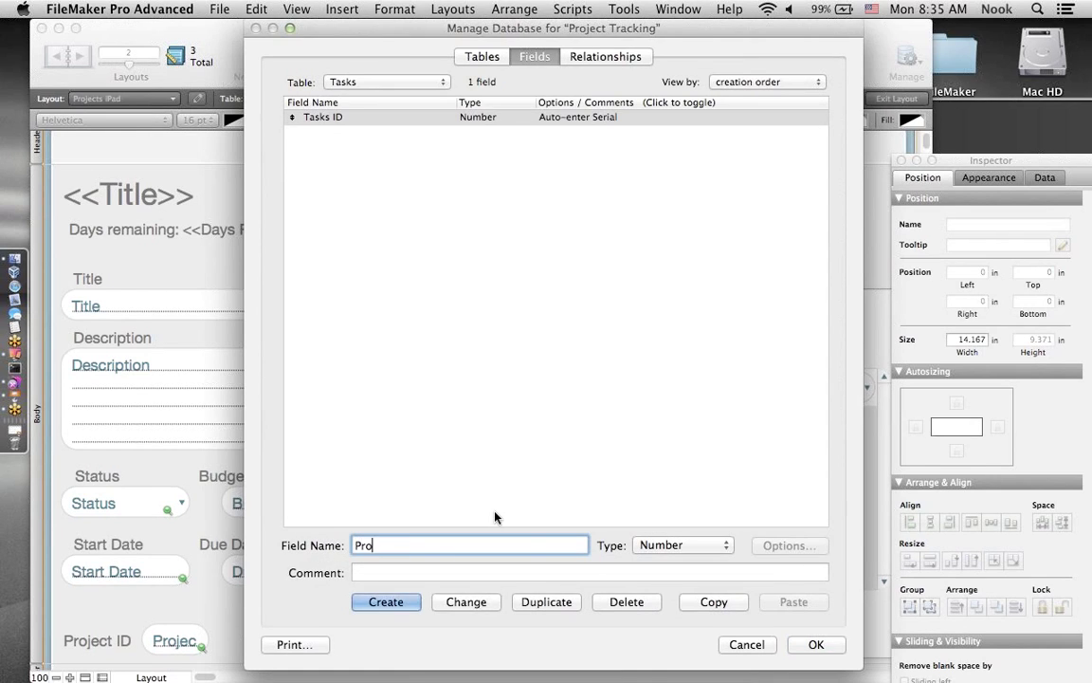
{"action": "type", "text": "ject ID"}
{"action": "left_click", "coordinate": [386, 602]}
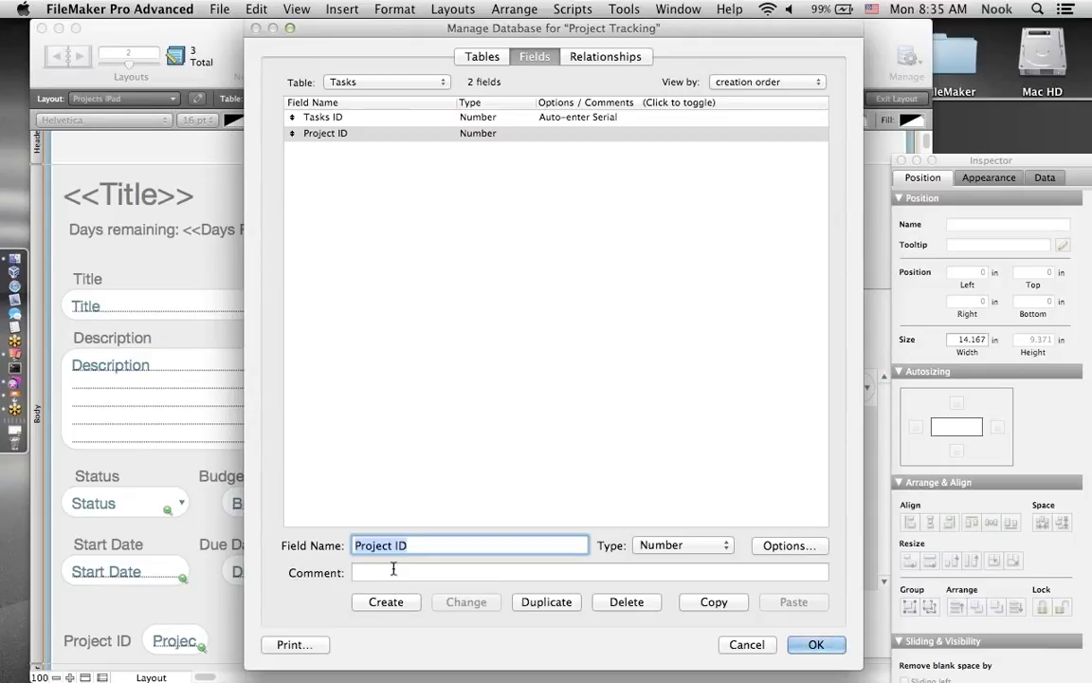
{"action": "type", "text": "Asset"}
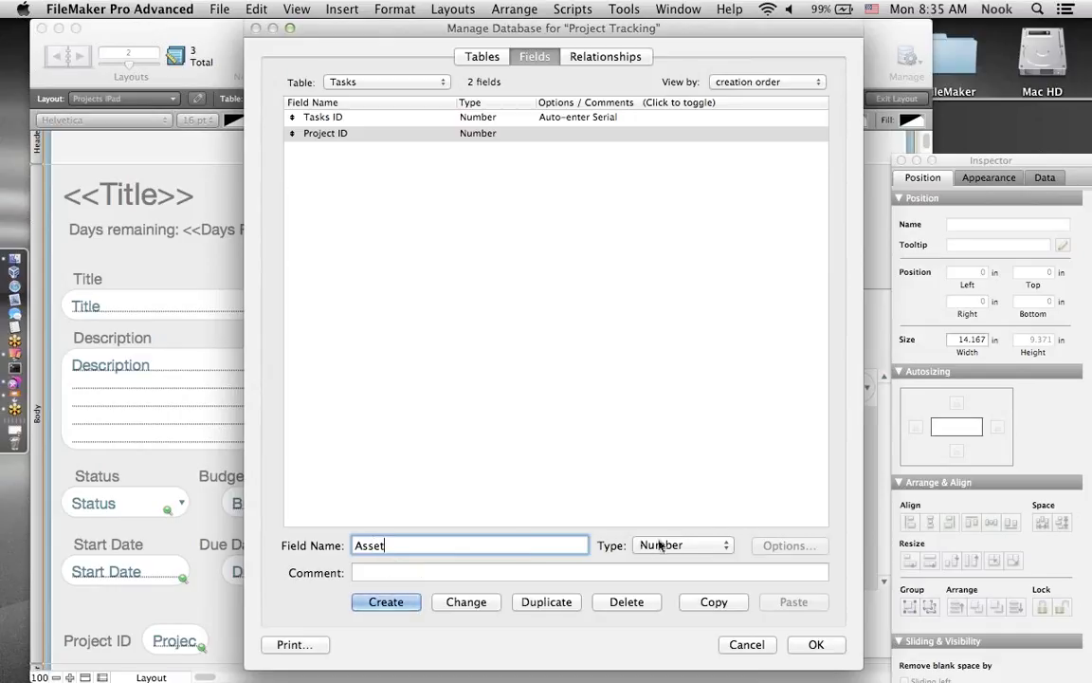
{"action": "left_click", "coordinate": [687, 544]}
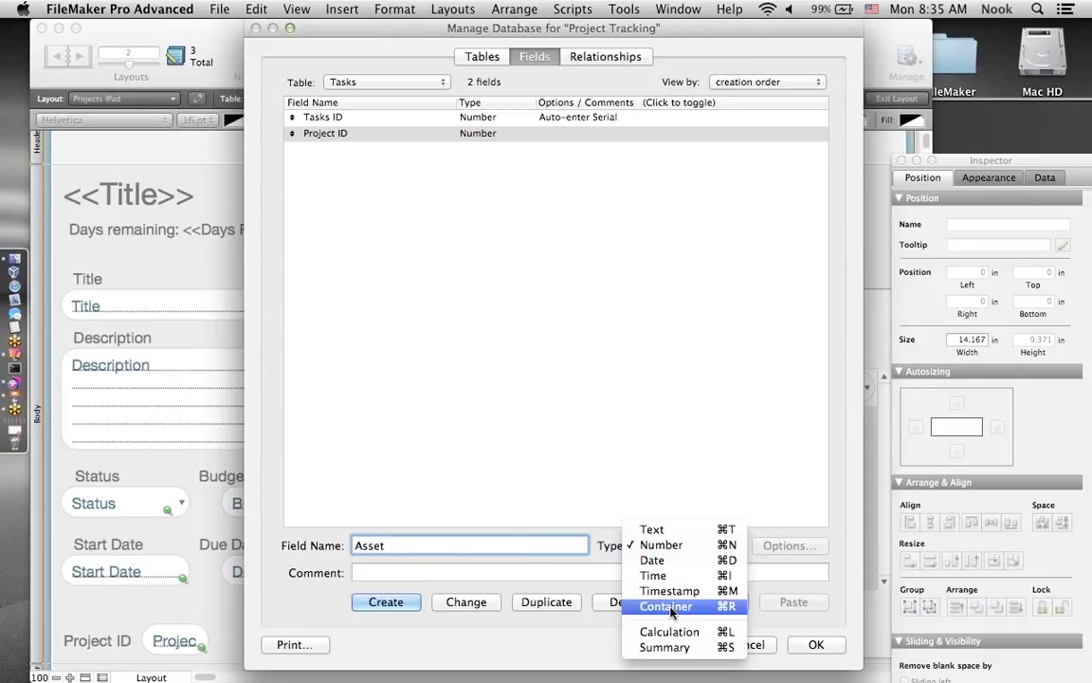
{"action": "left_click", "coordinate": [669, 607]}
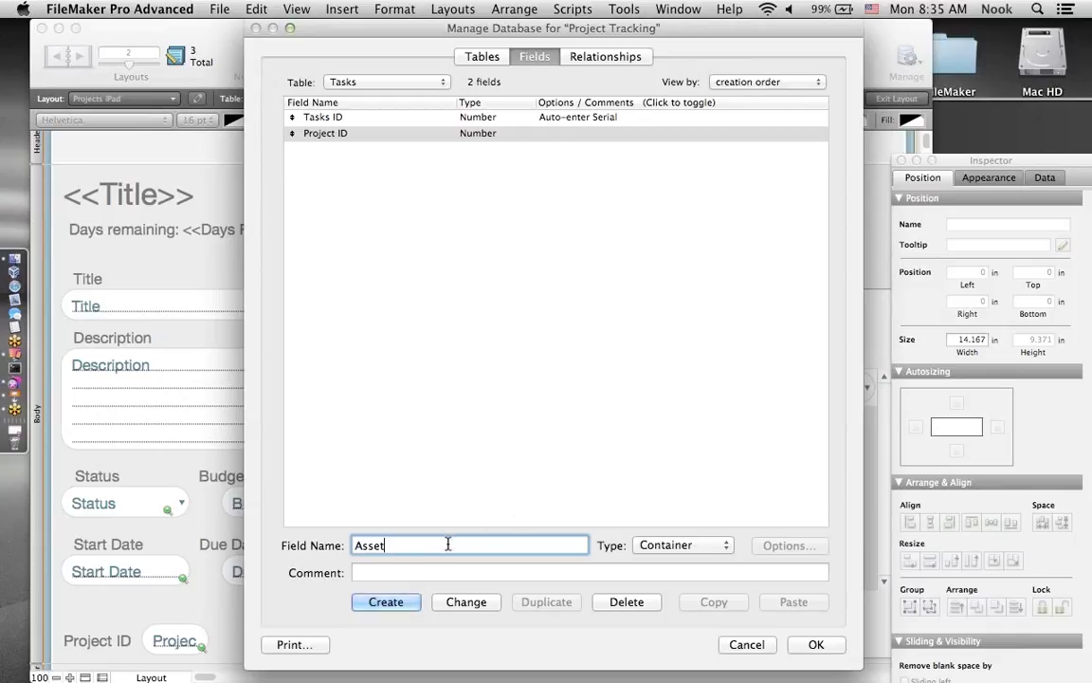
{"action": "left_click", "coordinate": [396, 604]}
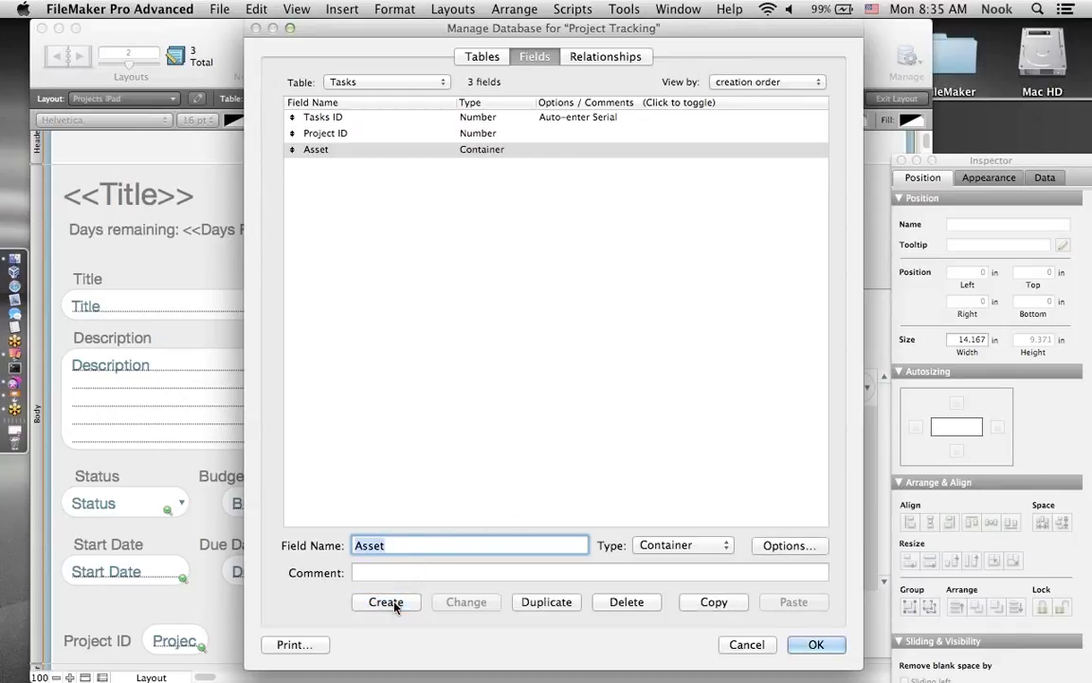
- Add a Text field named "Description" and a Date field named "Due Date" to the Tasks table
{"action": "type", "text": "Description"}
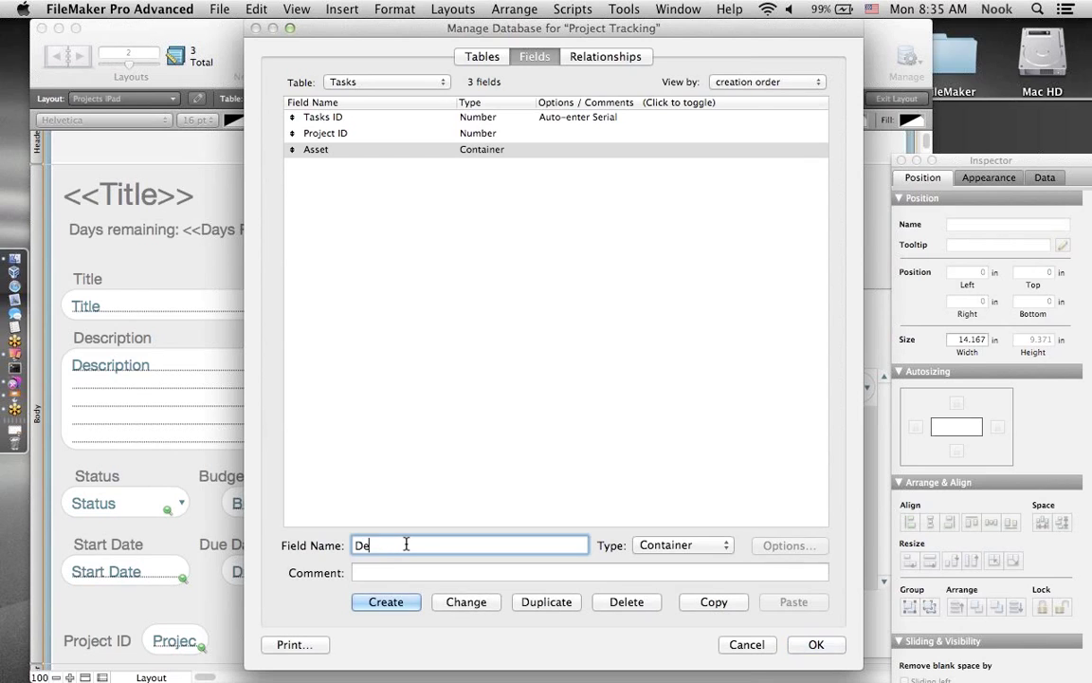
{"action": "left_click", "coordinate": [678, 545]}
{"action": "left_click", "coordinate": [683, 473]}
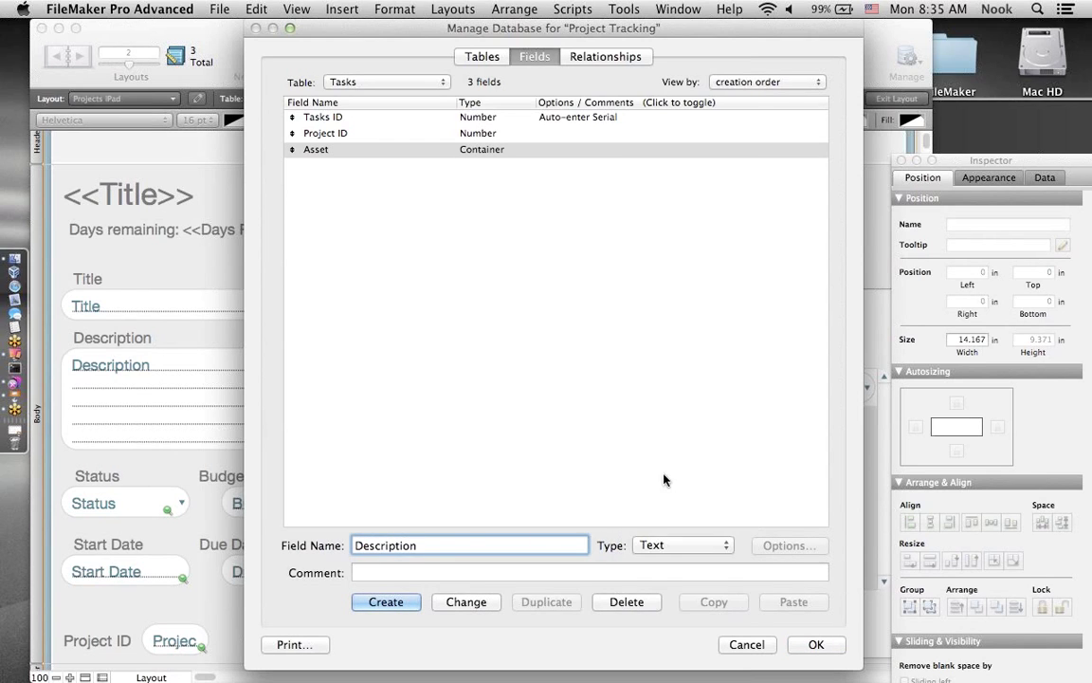
{"action": "left_click", "coordinate": [386, 602]}
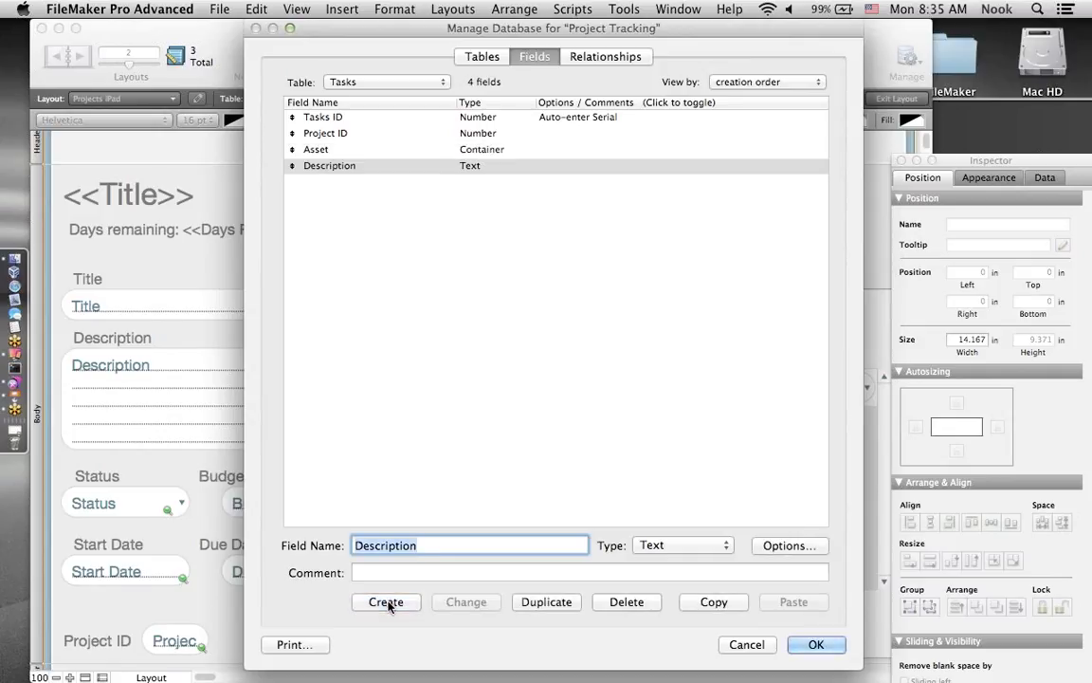
{"action": "type", "text": "Due Date"}
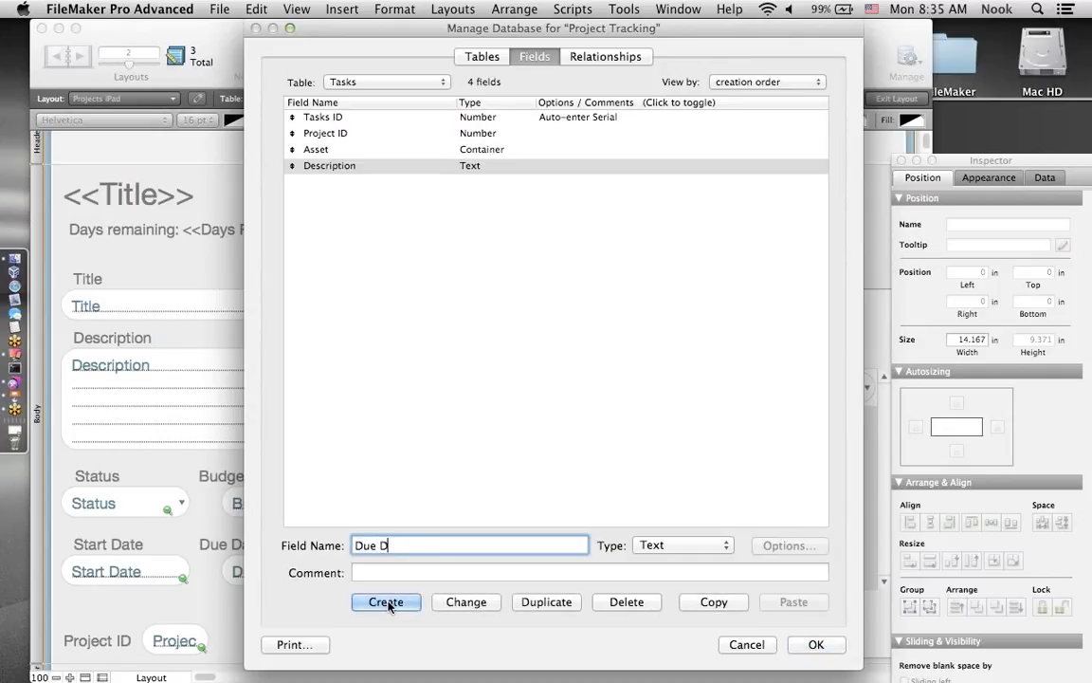
{"action": "left_click", "coordinate": [679, 546]}
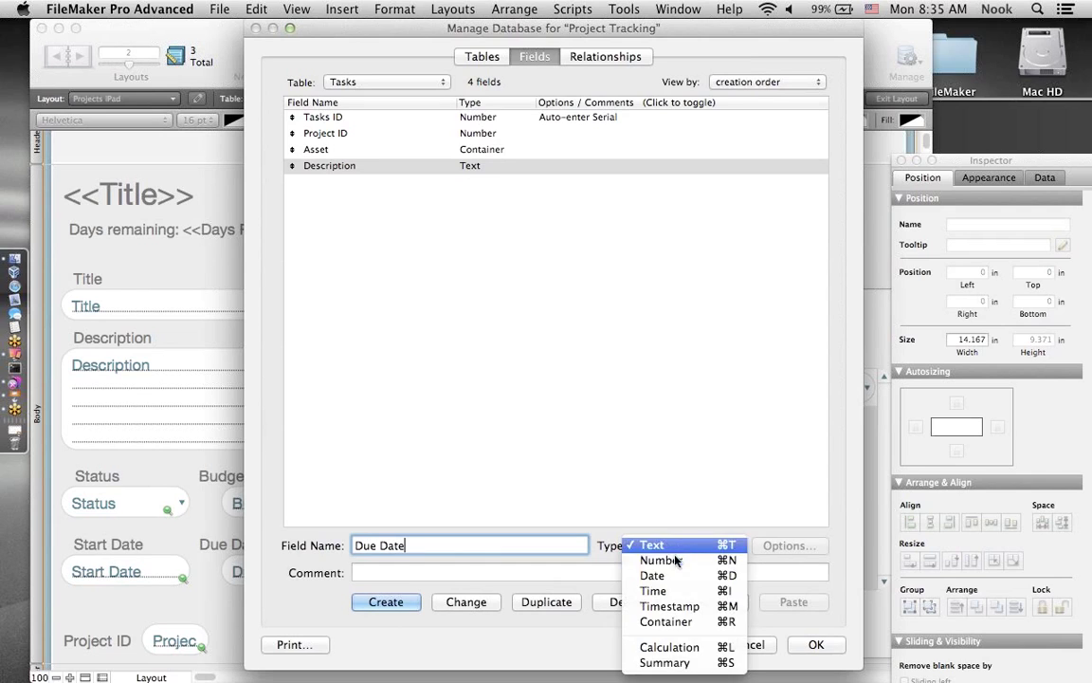
{"action": "left_click", "coordinate": [657, 577]}
{"action": "left_click", "coordinate": [386, 601]}
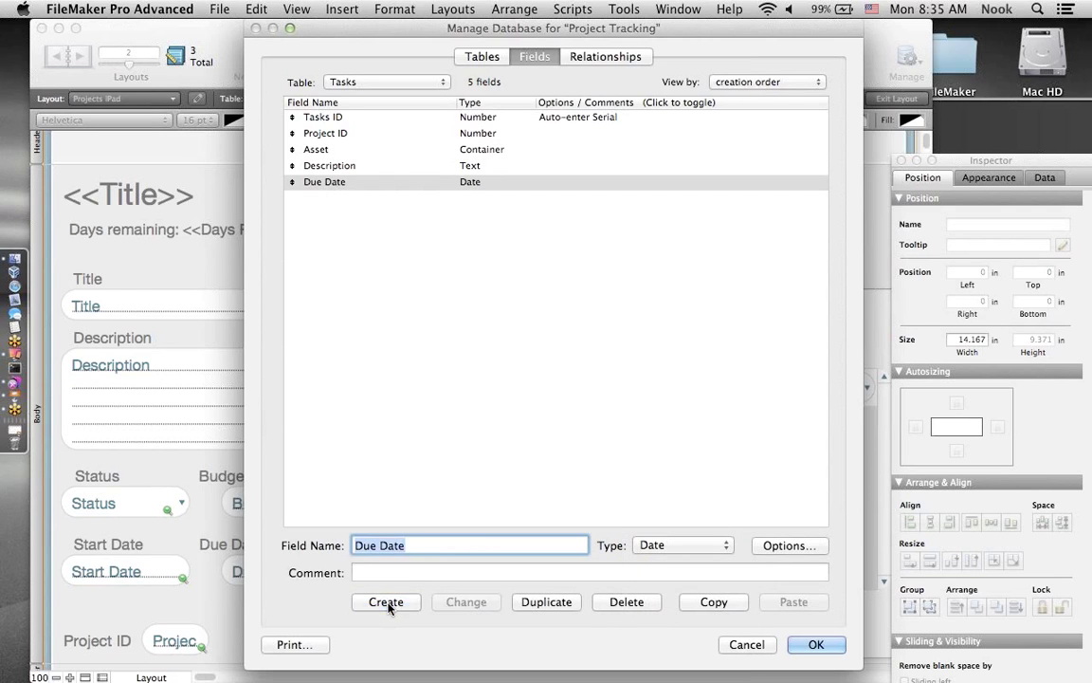
- Add a Number field named "Cost" to the Tasks table
{"action": "type", "text": "Cost"}
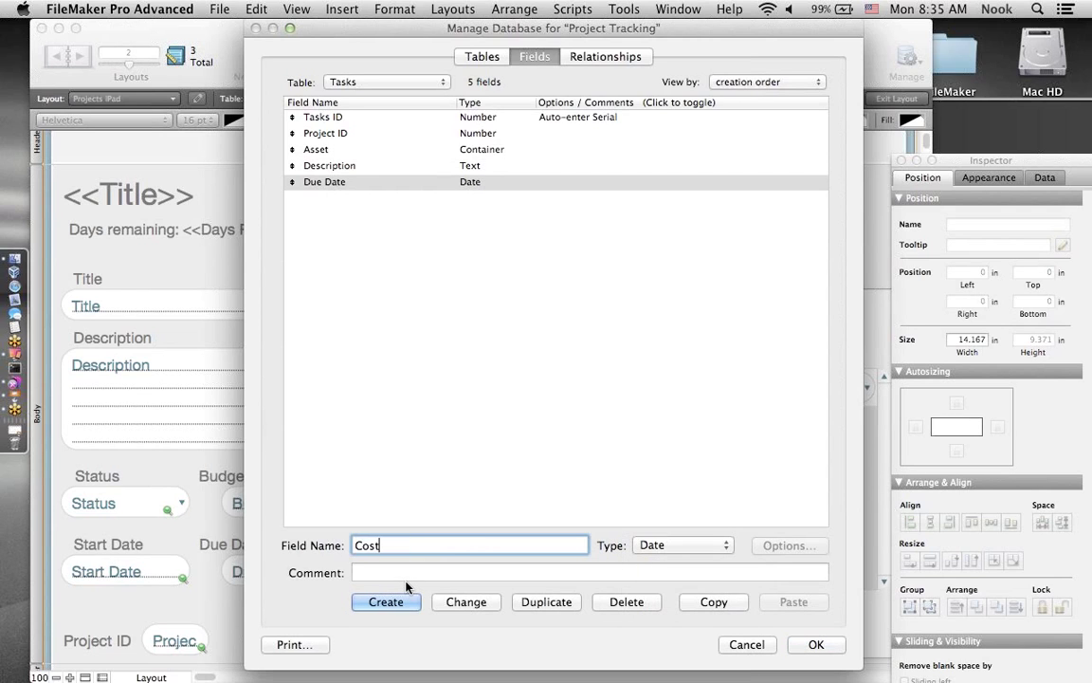
{"action": "left_click", "coordinate": [669, 545]}
{"action": "left_click", "coordinate": [664, 526]}
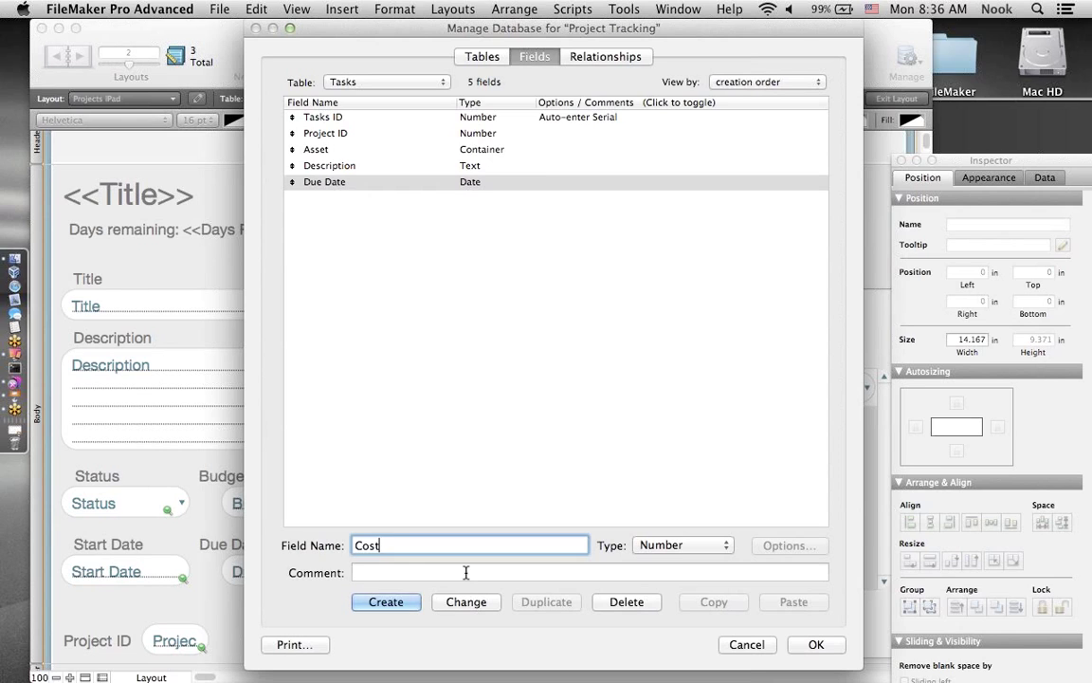
{"action": "left_click", "coordinate": [399, 601]}
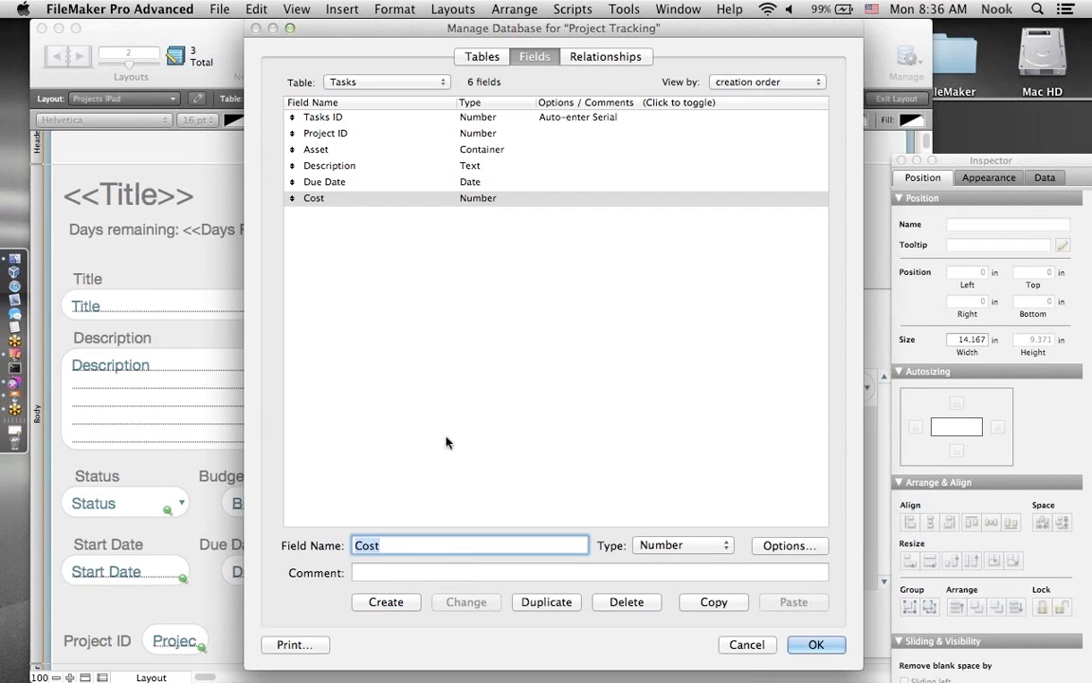
- Place the Tasks table below Projects in the relationships graph and relate the two tables by Project ID
{"action": "left_click", "coordinate": [616, 58]}
{"action": "left_click_drag", "start_coordinate": [687, 135], "coordinate": [350, 274]}
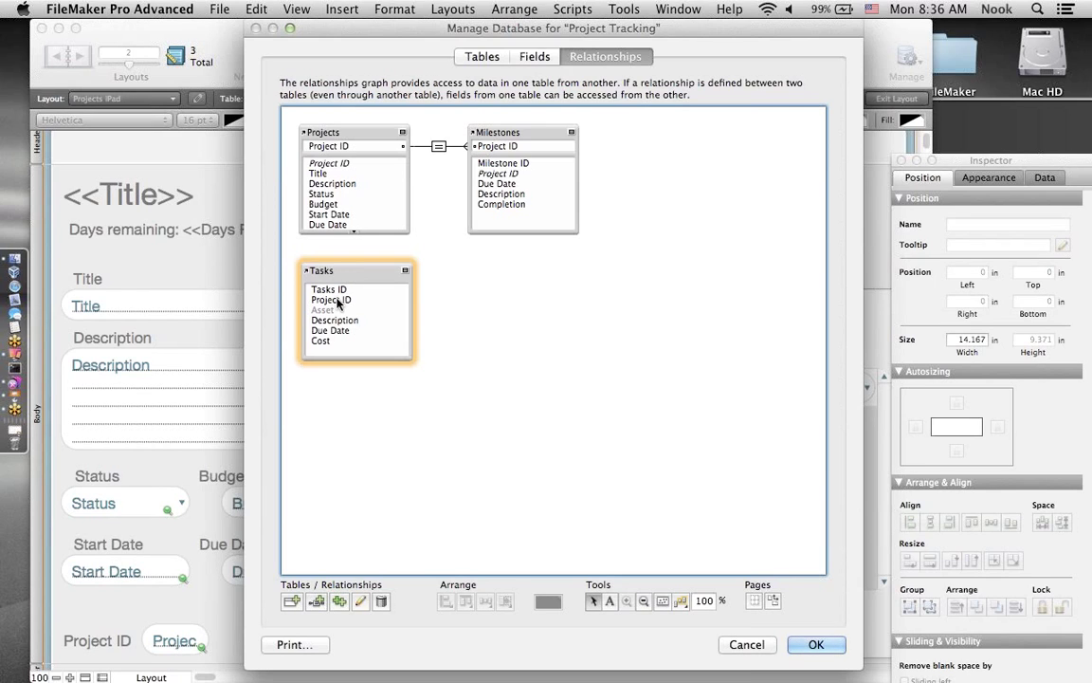
{"action": "left_click_drag", "start_coordinate": [337, 302], "coordinate": [311, 147]}
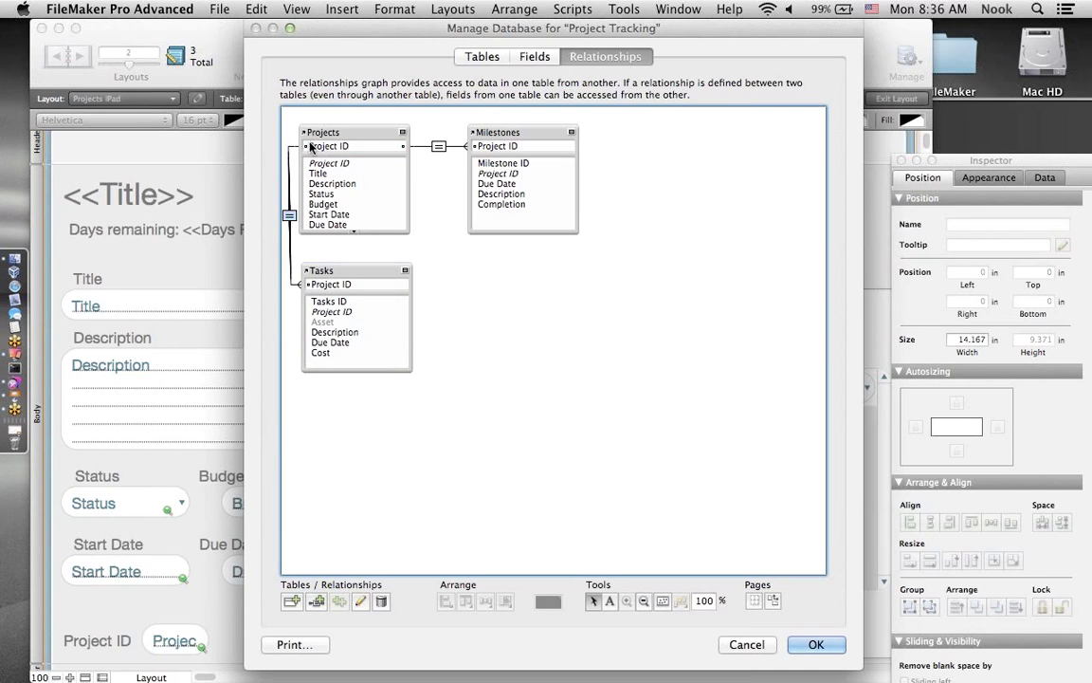
- Allow creation of Tasks records through the Projects–Tasks relationship and save the database changes
{"action": "double_click", "coordinate": [289, 215]}
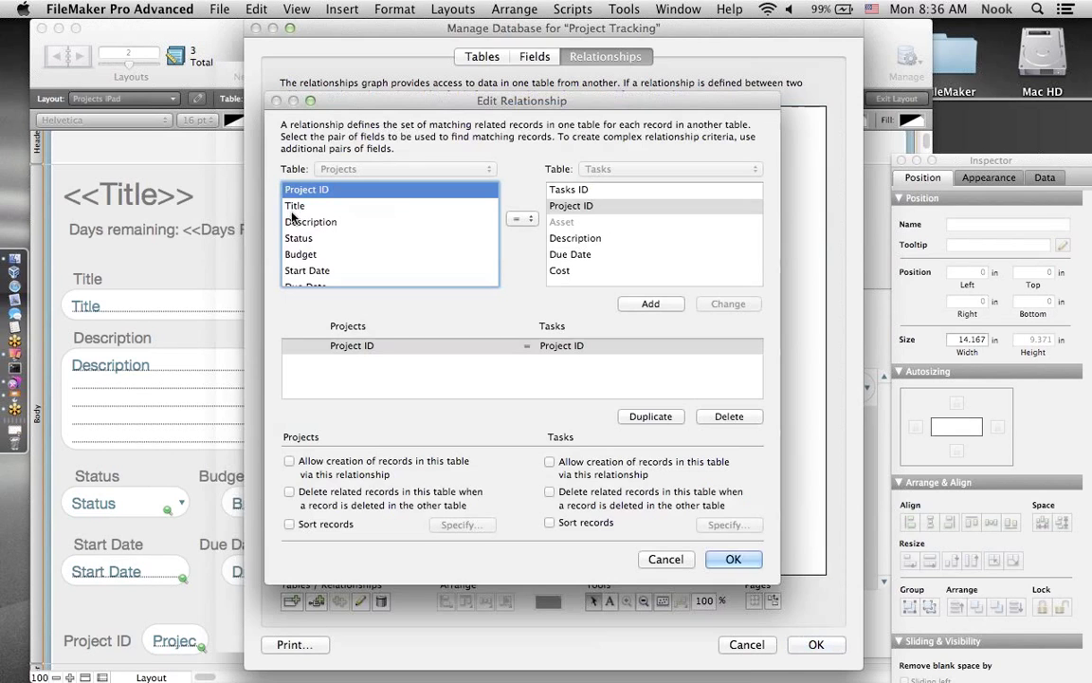
{"action": "left_click", "coordinate": [550, 462]}
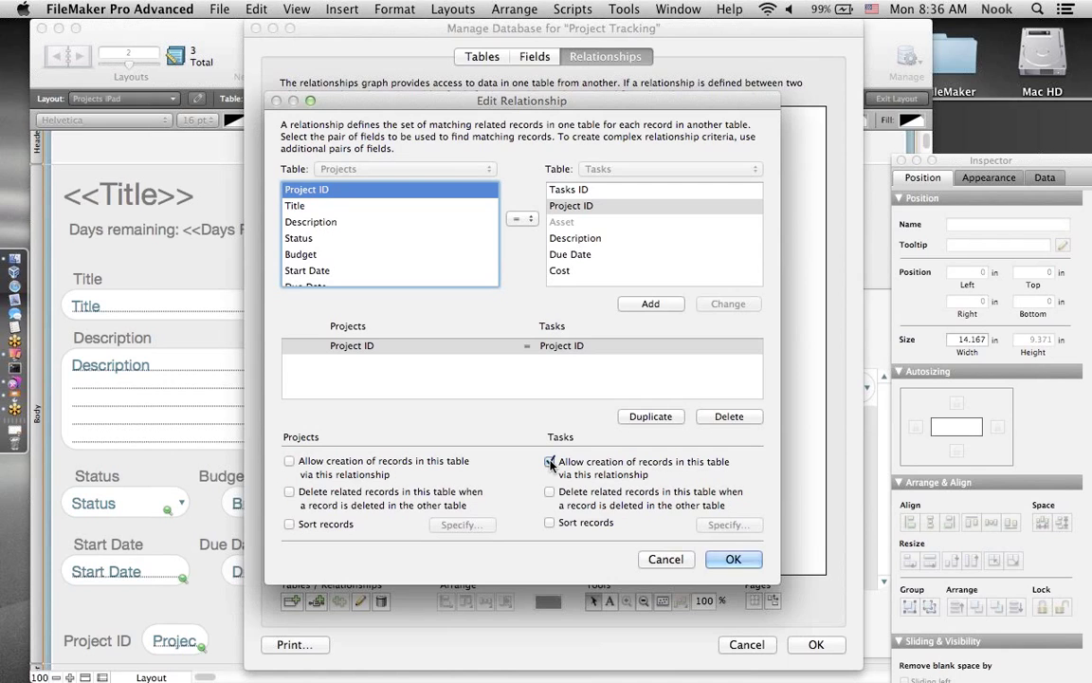
{"action": "left_click", "coordinate": [734, 559]}
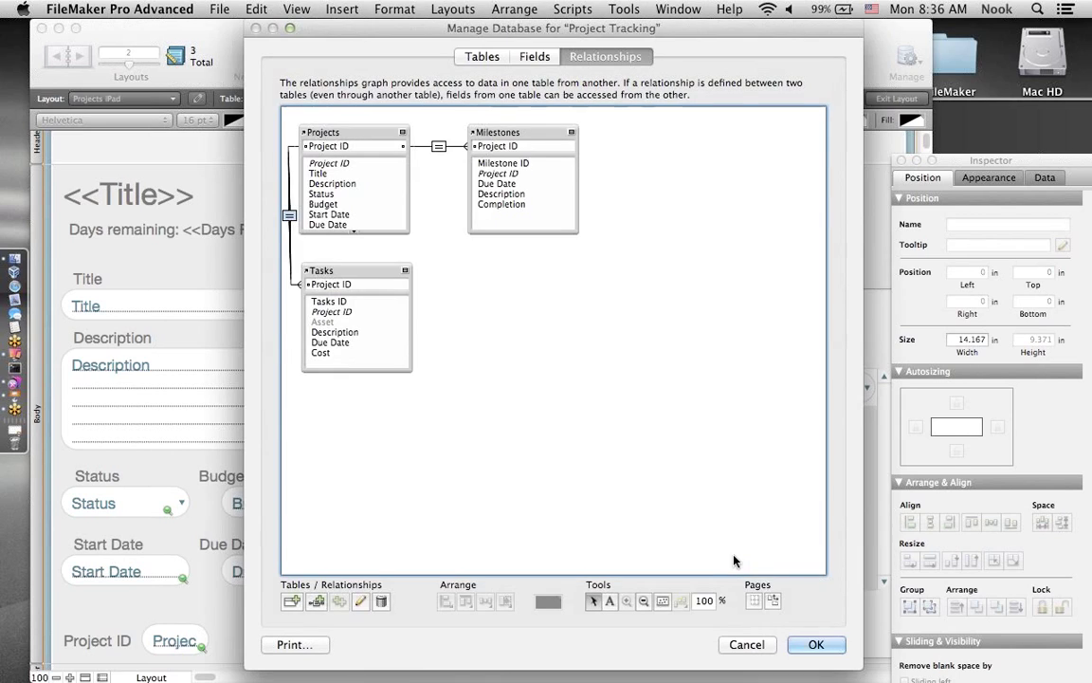
{"action": "left_click", "coordinate": [815, 644]}
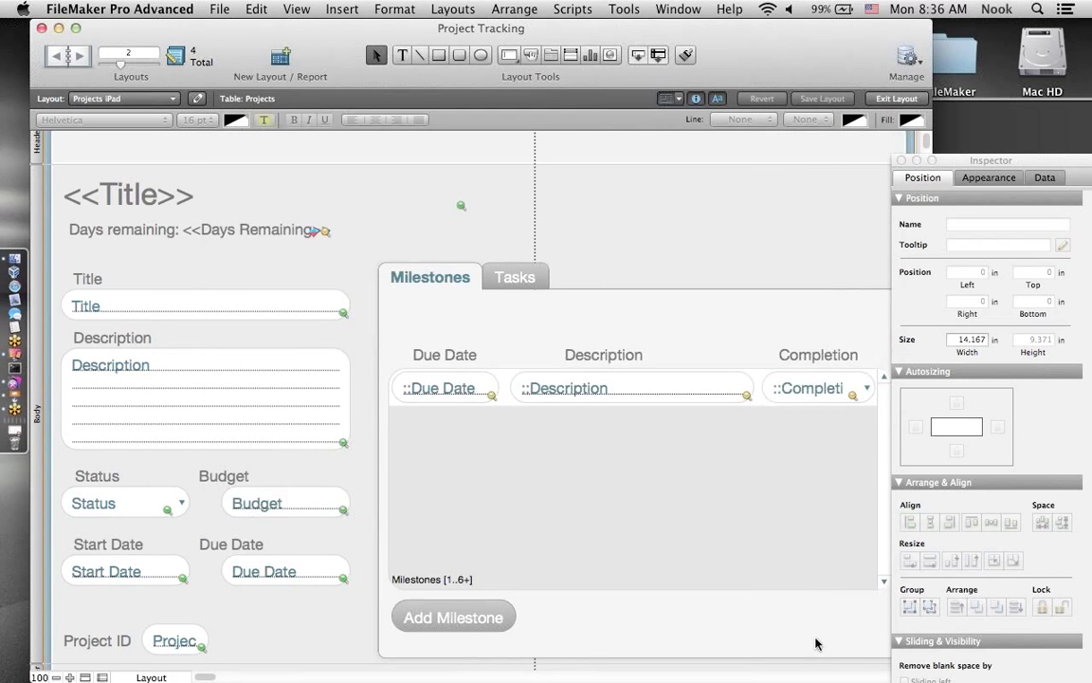
- Move the Inspector clear of the layout and draw a portal about 8.2 in wide inside the Tasks tab
{"action": "left_click", "coordinate": [526, 279]}
{"action": "left_click_drag", "start_coordinate": [973, 166], "coordinate": [1048, 173]}
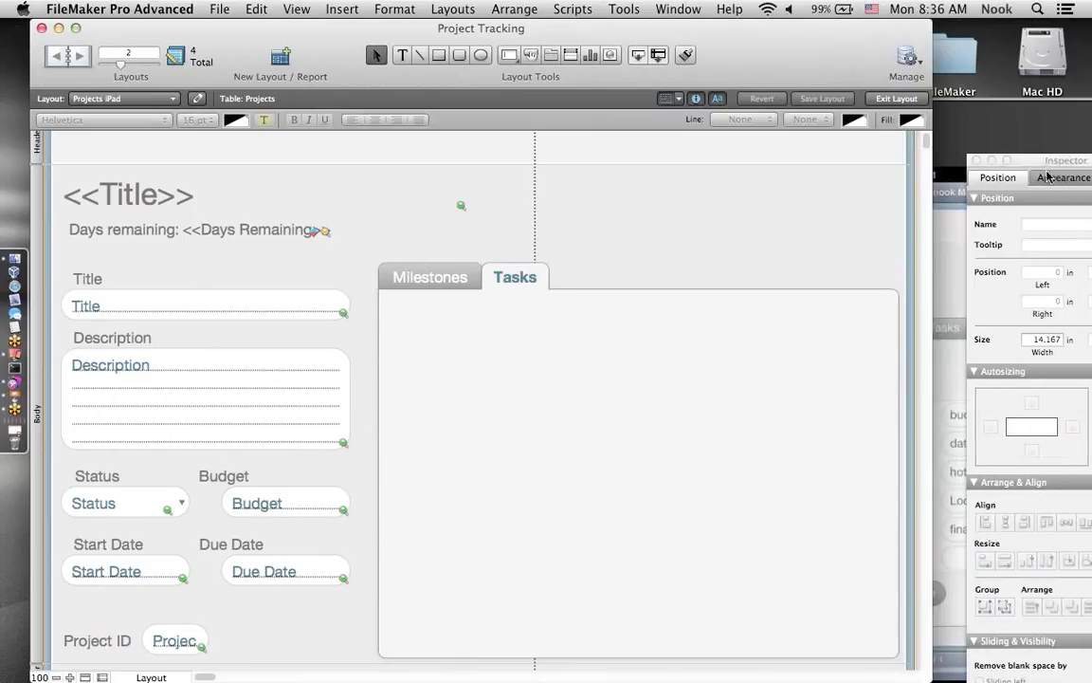
{"action": "left_click", "coordinate": [572, 58]}
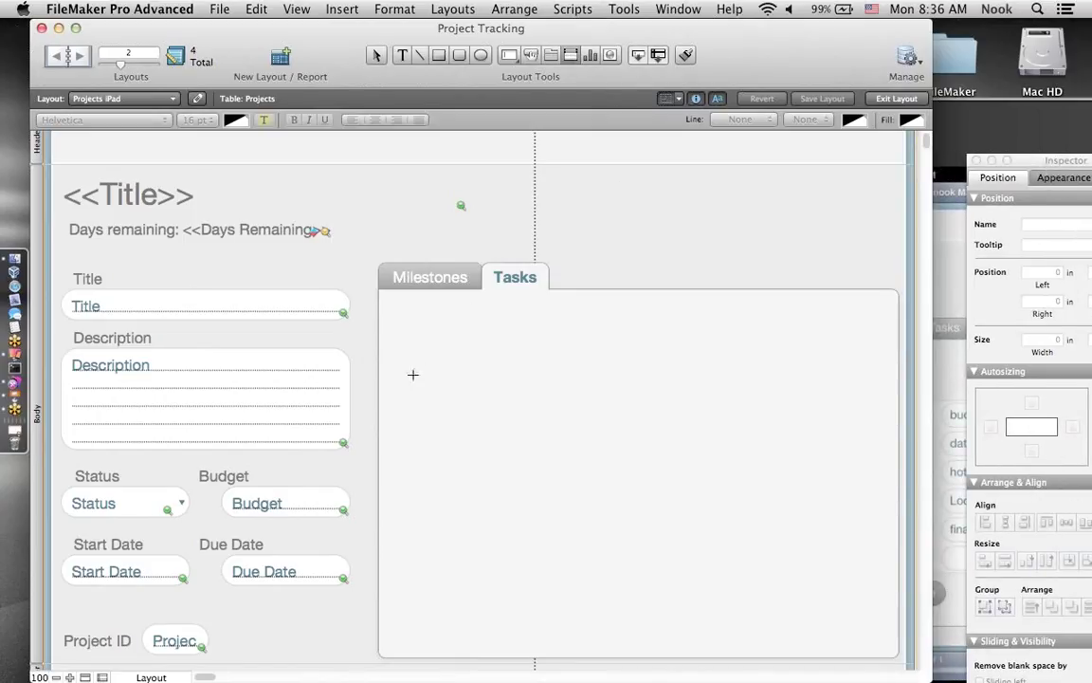
{"action": "left_click_drag", "start_coordinate": [389, 362], "coordinate": [891, 608]}
- Set the portal to show Tasks records with a vertical scroll bar, 2 rows and an alternate background fill
{"action": "left_click", "coordinate": [531, 158]}
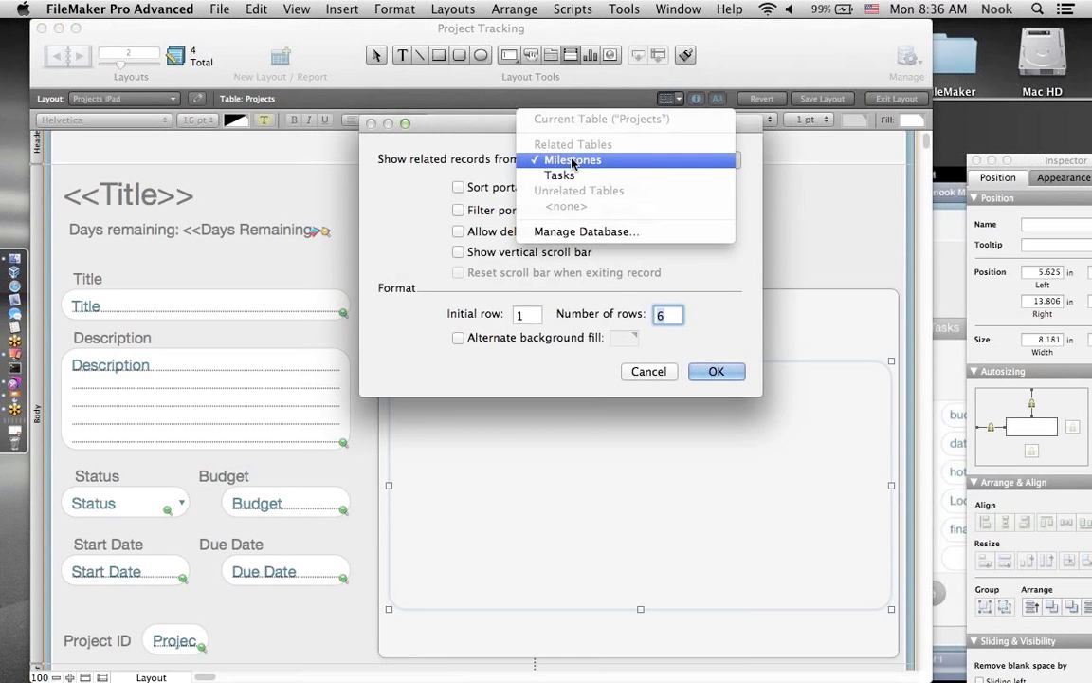
{"action": "left_click", "coordinate": [569, 177]}
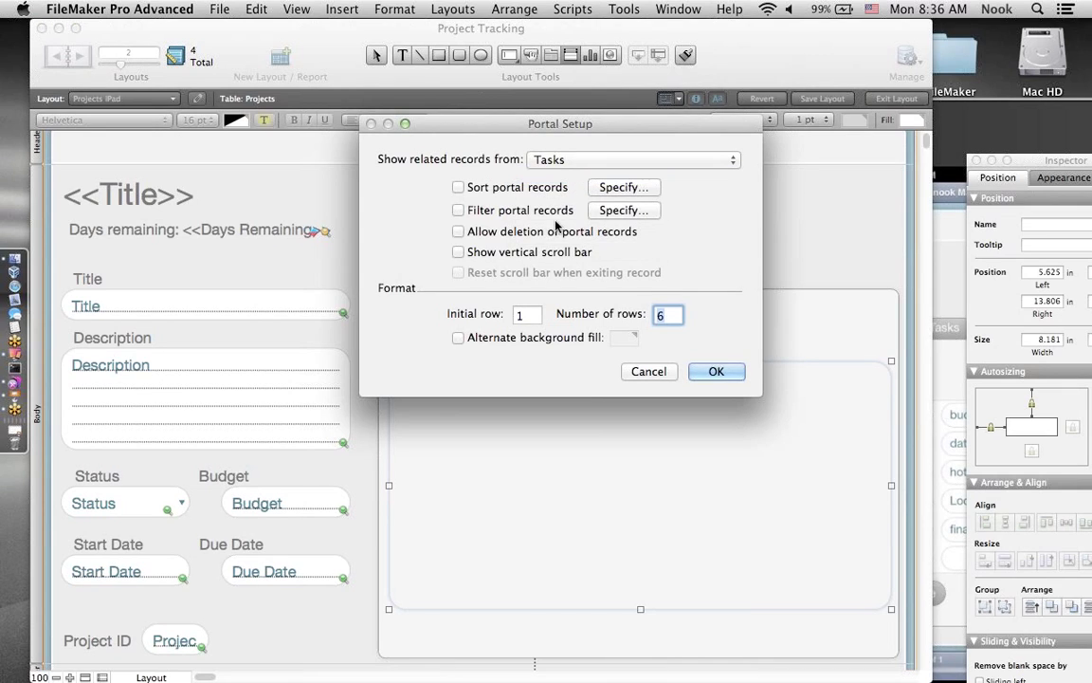
{"action": "left_click", "coordinate": [548, 252]}
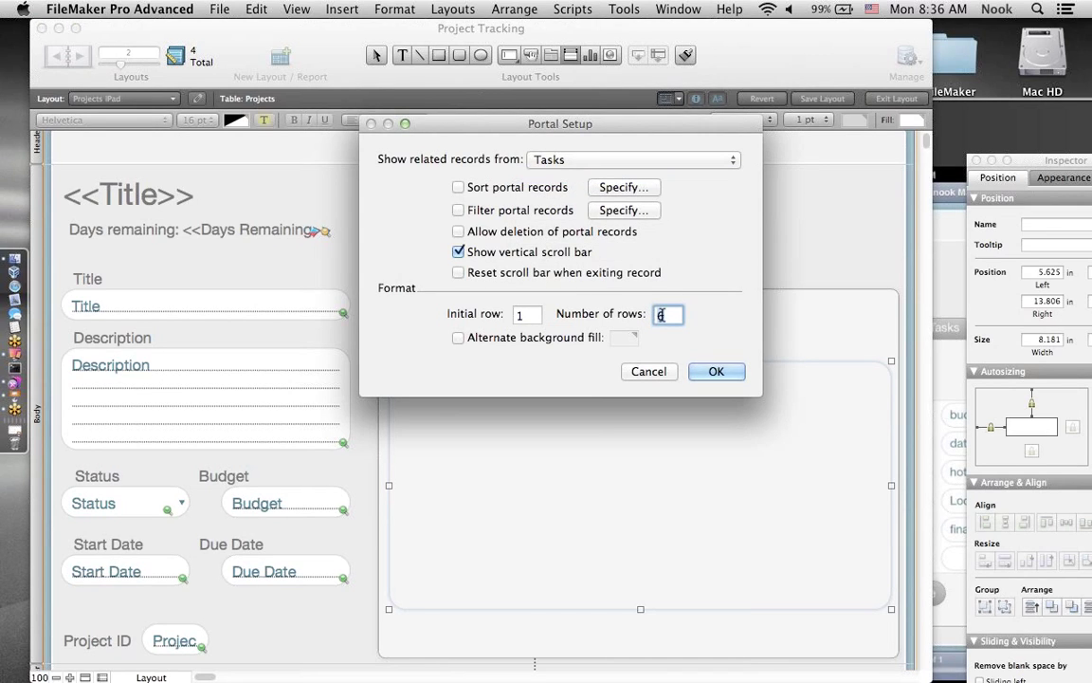
{"action": "type", "text": "2"}
{"action": "left_click", "coordinate": [460, 338]}
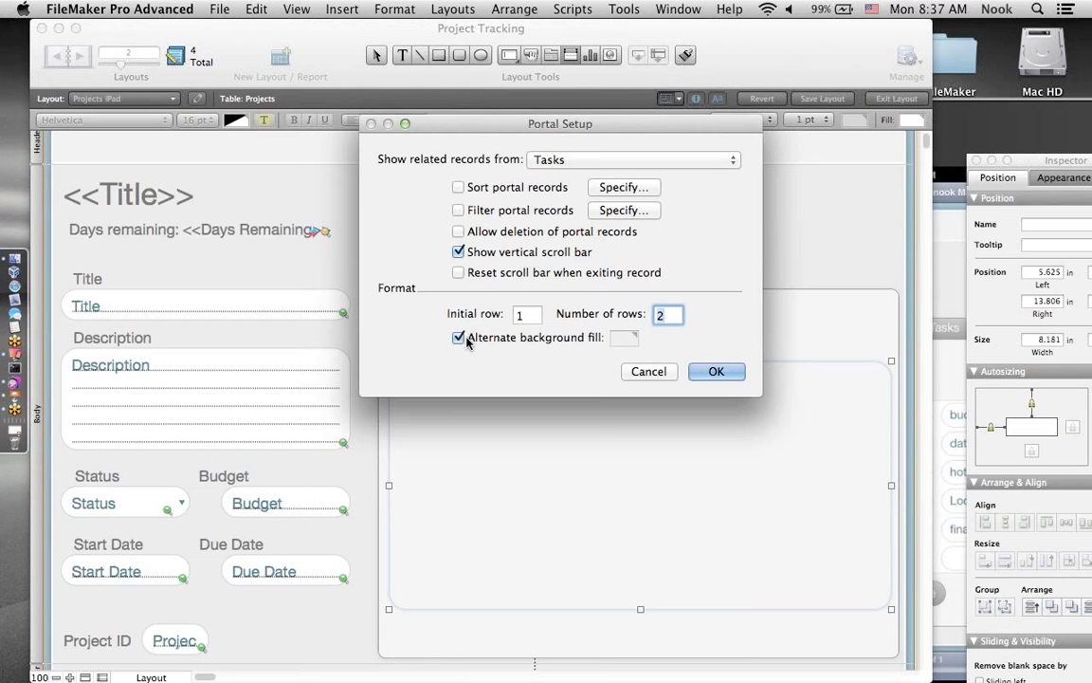
{"action": "left_click", "coordinate": [719, 372]}
- Include the Asset, Description, Due Date and Cost fields from Tasks in the portal, in that order
{"action": "double_click", "coordinate": [384, 235]}
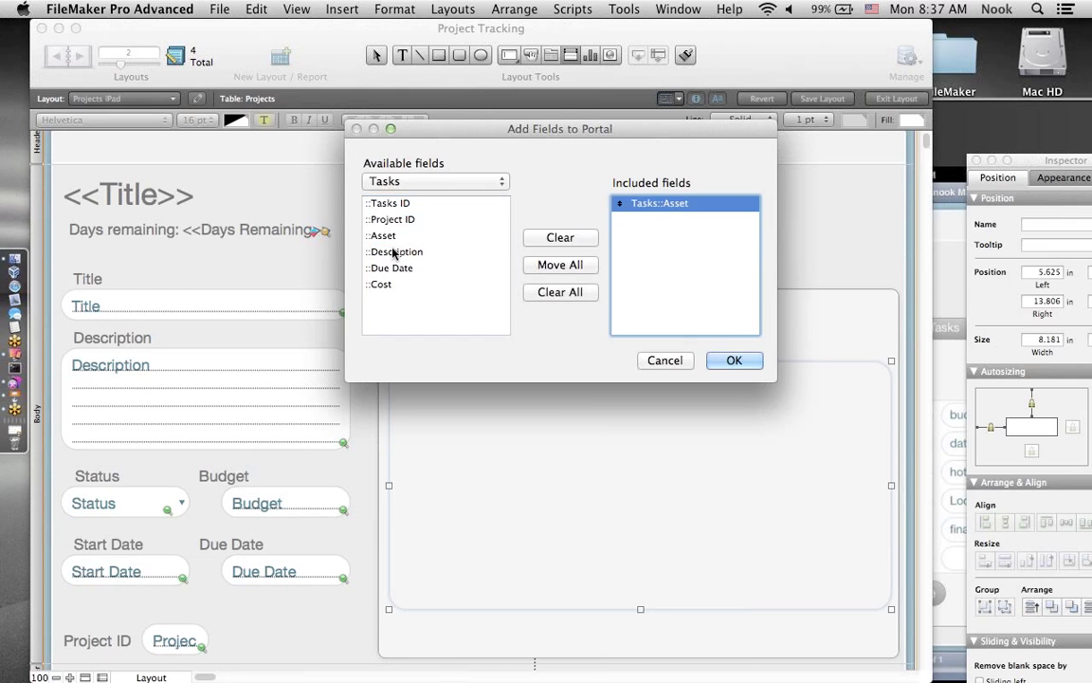
{"action": "double_click", "coordinate": [394, 252]}
{"action": "double_click", "coordinate": [393, 269]}
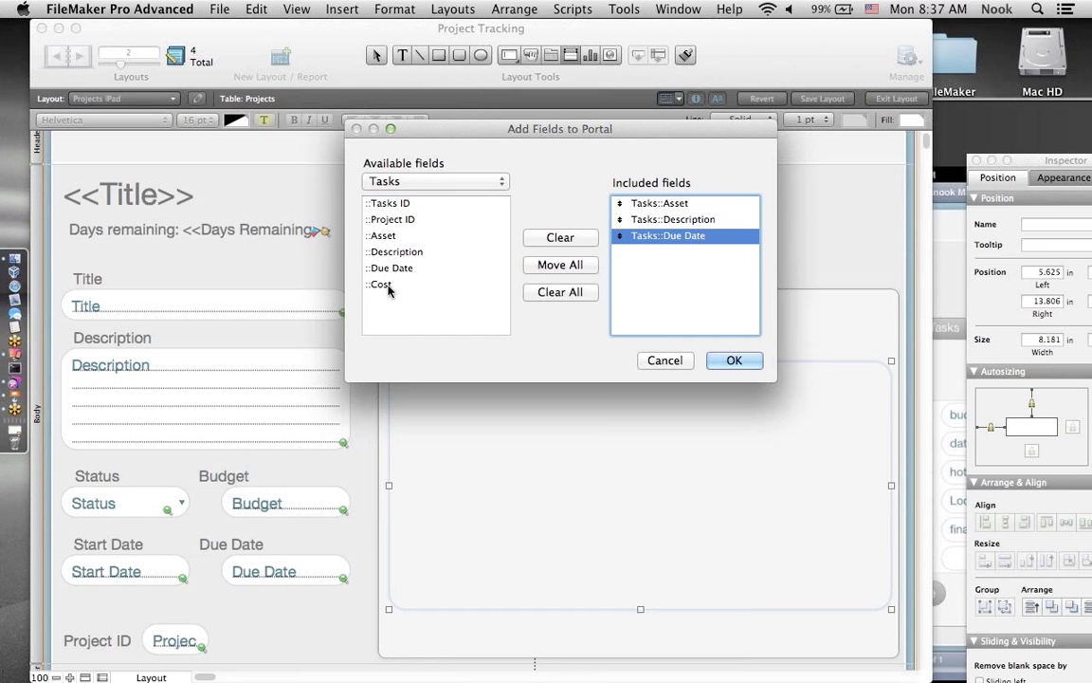
{"action": "double_click", "coordinate": [385, 285]}
{"action": "left_click", "coordinate": [732, 360]}
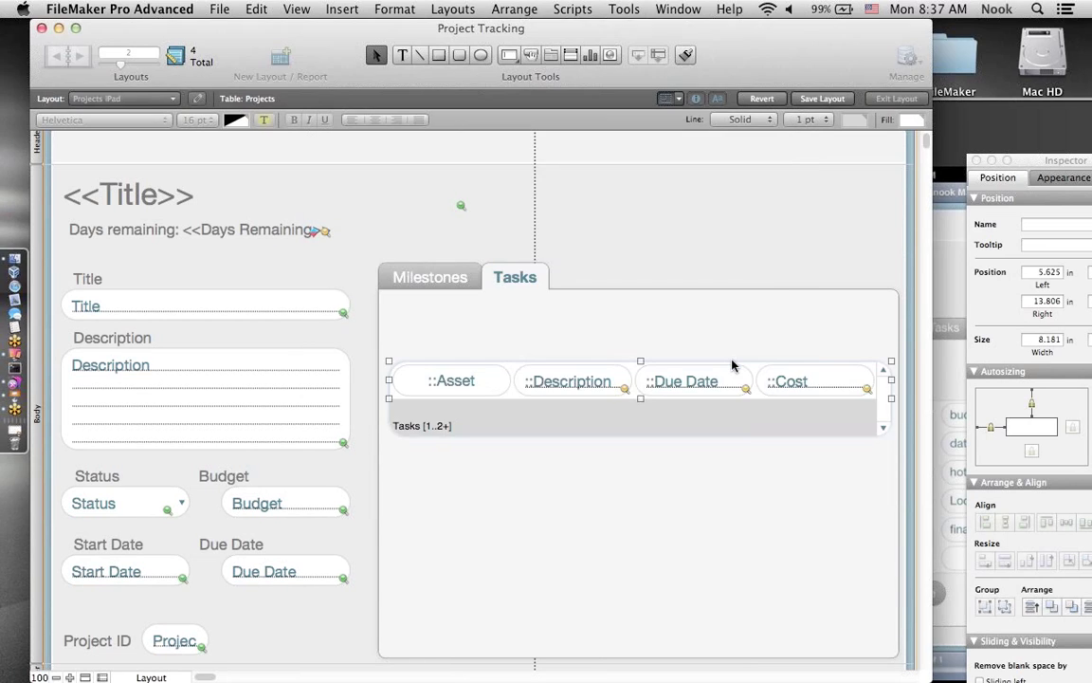
- Enlarge the Tasks portal to about 4.1 in tall and stretch the Asset field to fill the taller row
{"action": "left_click_drag", "start_coordinate": [643, 399], "coordinate": [646, 485]}
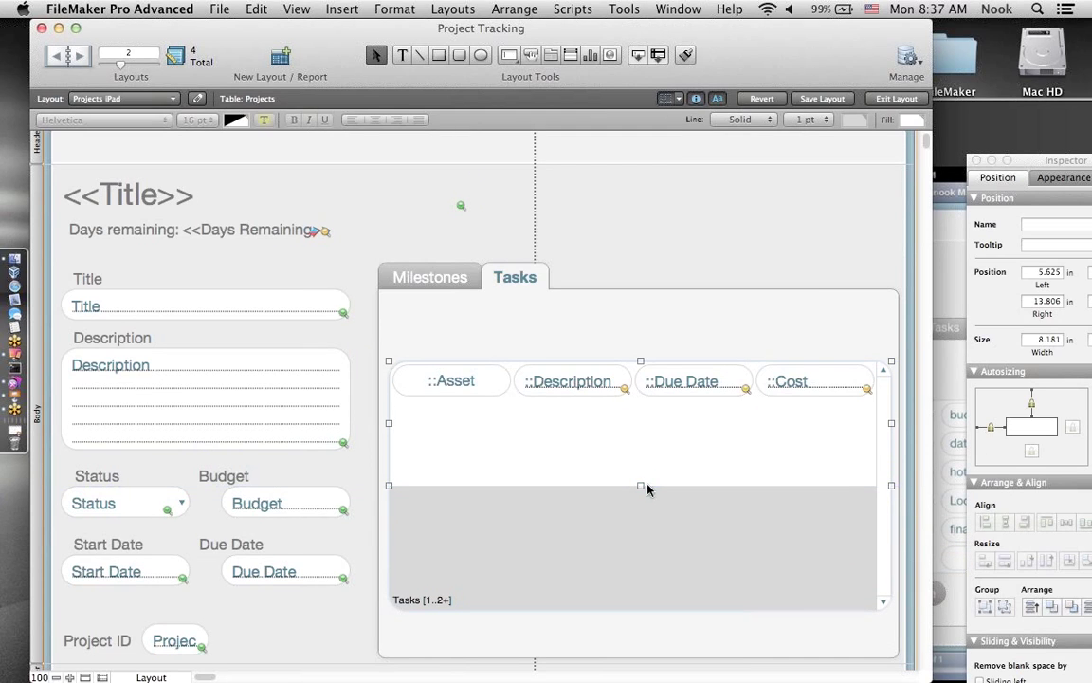
{"action": "left_click", "coordinate": [455, 384]}
{"action": "left_click_drag", "start_coordinate": [453, 395], "coordinate": [453, 477]}
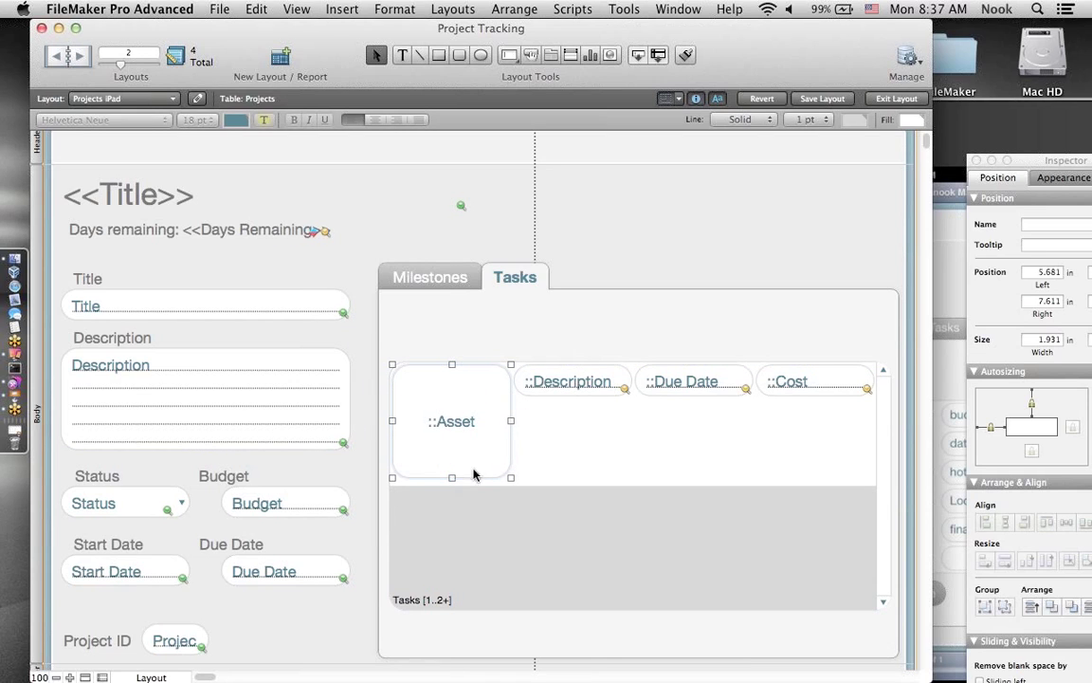
- Narrow the Cost field and the Due Date field to about 1.7 in, then enlarge Description to about 2.1 in wide and full row height
{"action": "left_click", "coordinate": [805, 388]}
{"action": "left_click_drag", "start_coordinate": [757, 380], "coordinate": [770, 381]}
{"action": "left_click", "coordinate": [719, 383]}
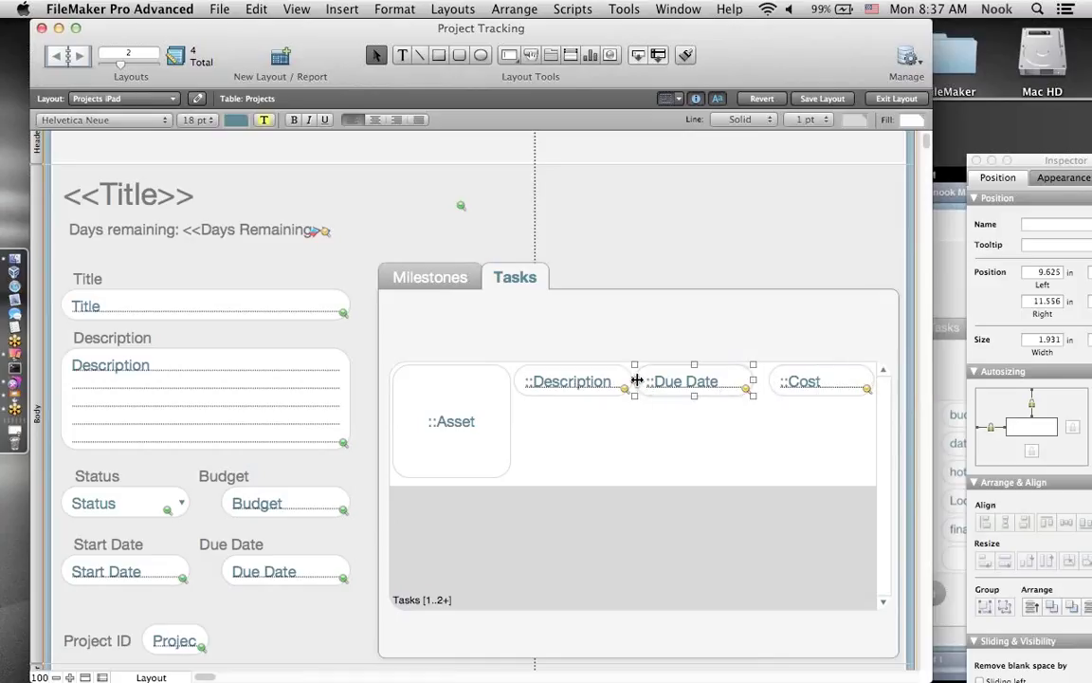
{"action": "left_click_drag", "start_coordinate": [637, 380], "coordinate": [643, 380]}
{"action": "left_click", "coordinate": [593, 385]}
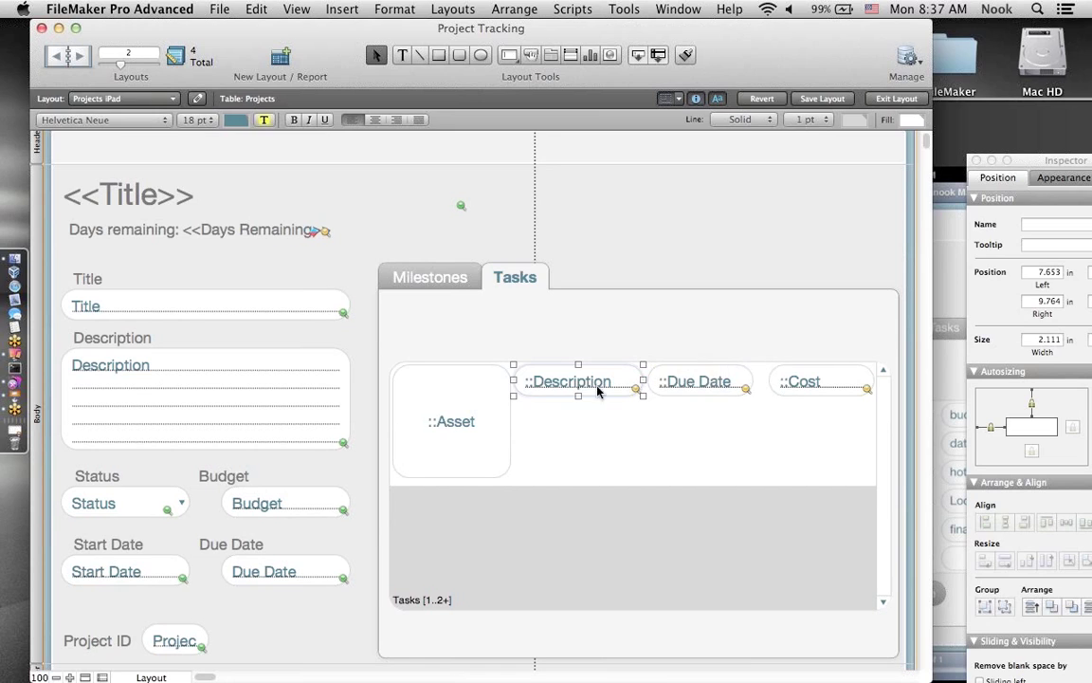
{"action": "left_click_drag", "start_coordinate": [577, 395], "coordinate": [575, 476]}
- Set the control style of the portal's Due Date field to Drop-down calendar
{"action": "left_click", "coordinate": [683, 388]}
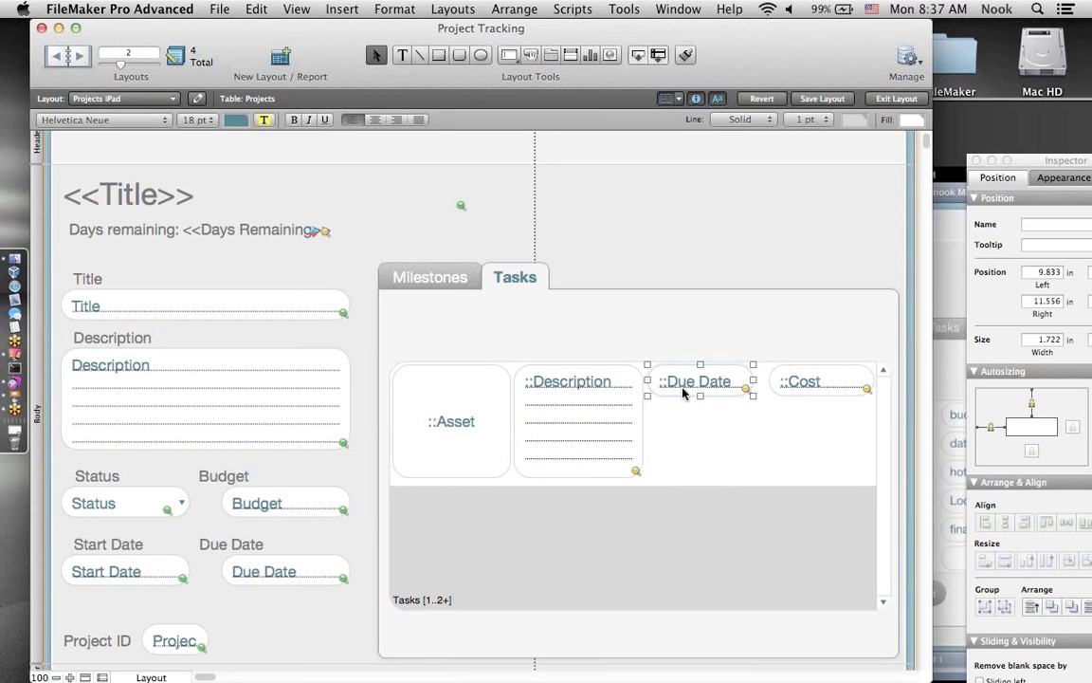
{"action": "left_click_drag", "start_coordinate": [1076, 164], "coordinate": [945, 159]}
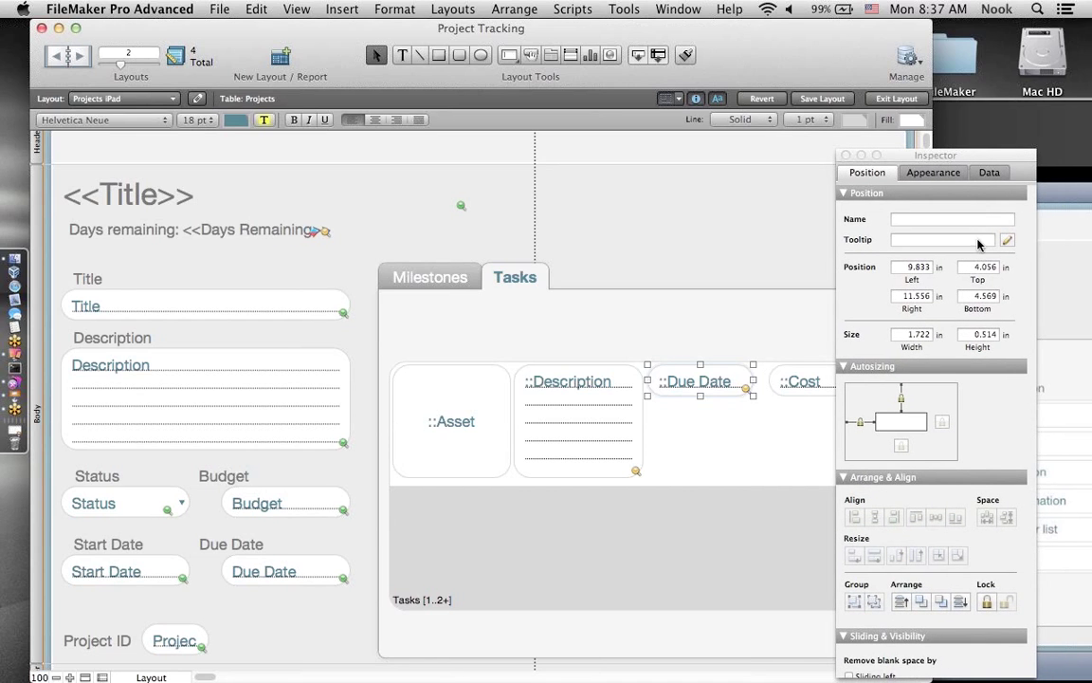
{"action": "left_click", "coordinate": [989, 172]}
{"action": "left_click", "coordinate": [958, 262]}
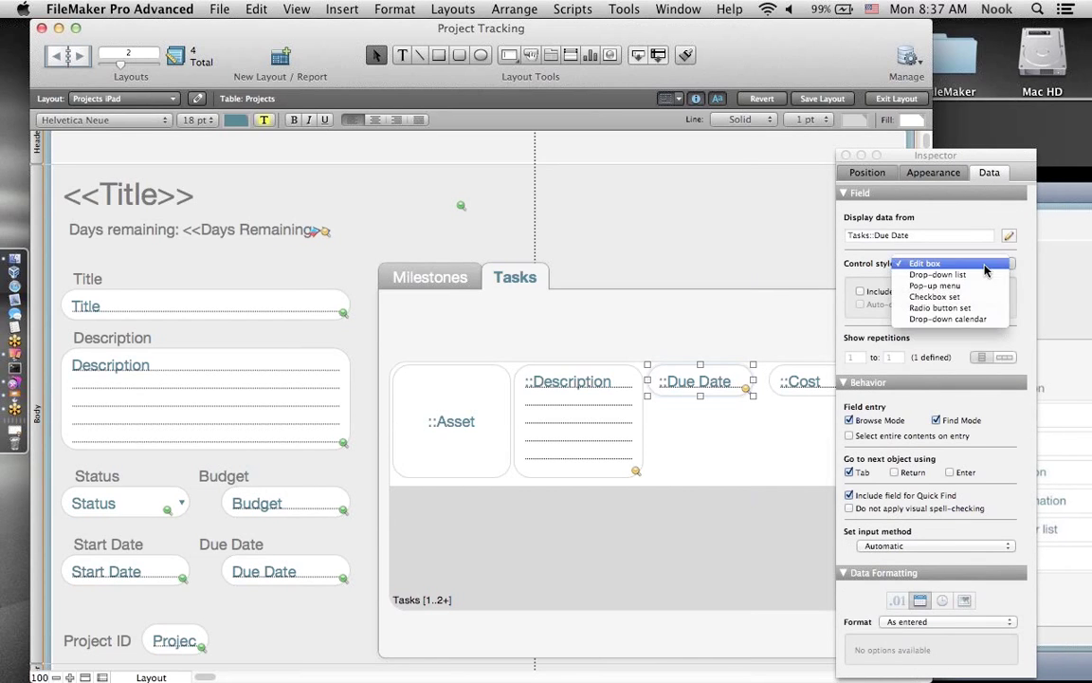
{"action": "left_click", "coordinate": [972, 320]}
- Format the portal's Cost field as Currency with a thousands separator and move the Inspector clear of the layout
{"action": "left_click", "coordinate": [802, 381]}
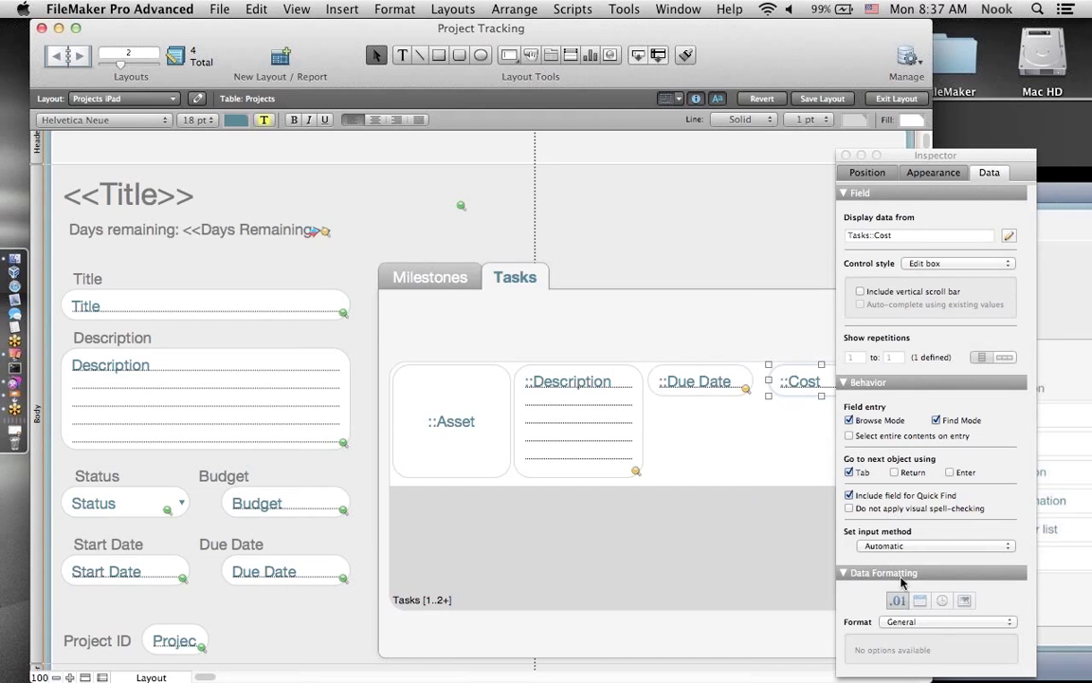
{"action": "left_click", "coordinate": [913, 626]}
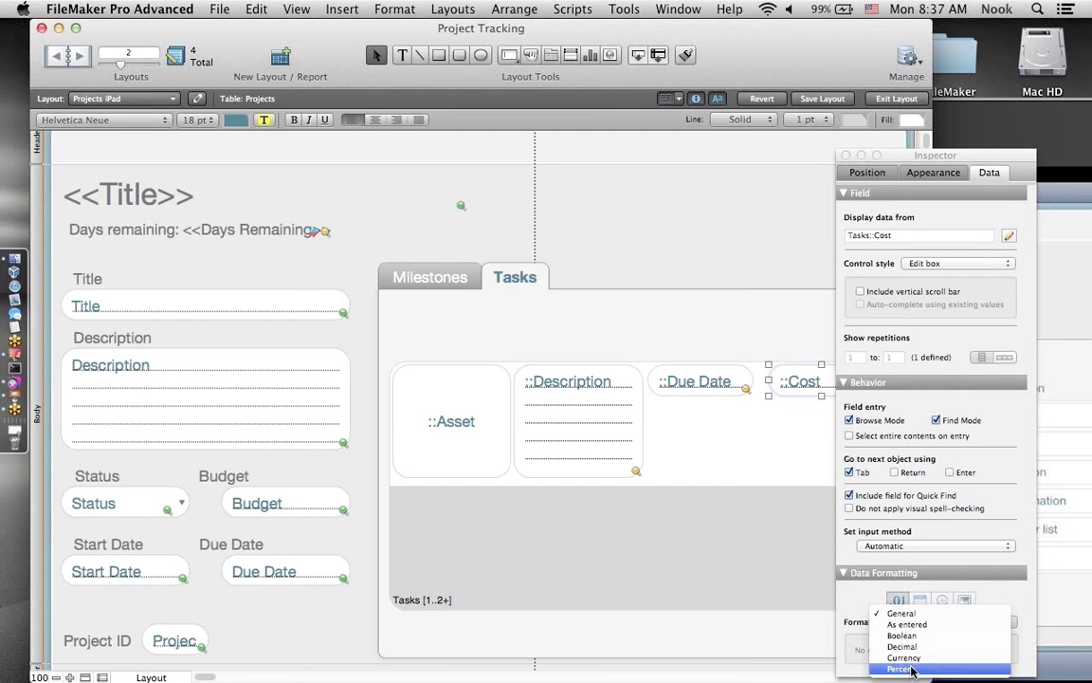
{"action": "left_click", "coordinate": [903, 657]}
{"action": "scroll", "coordinate": [861, 626], "scroll_direction": "down", "scroll_amount": 5}
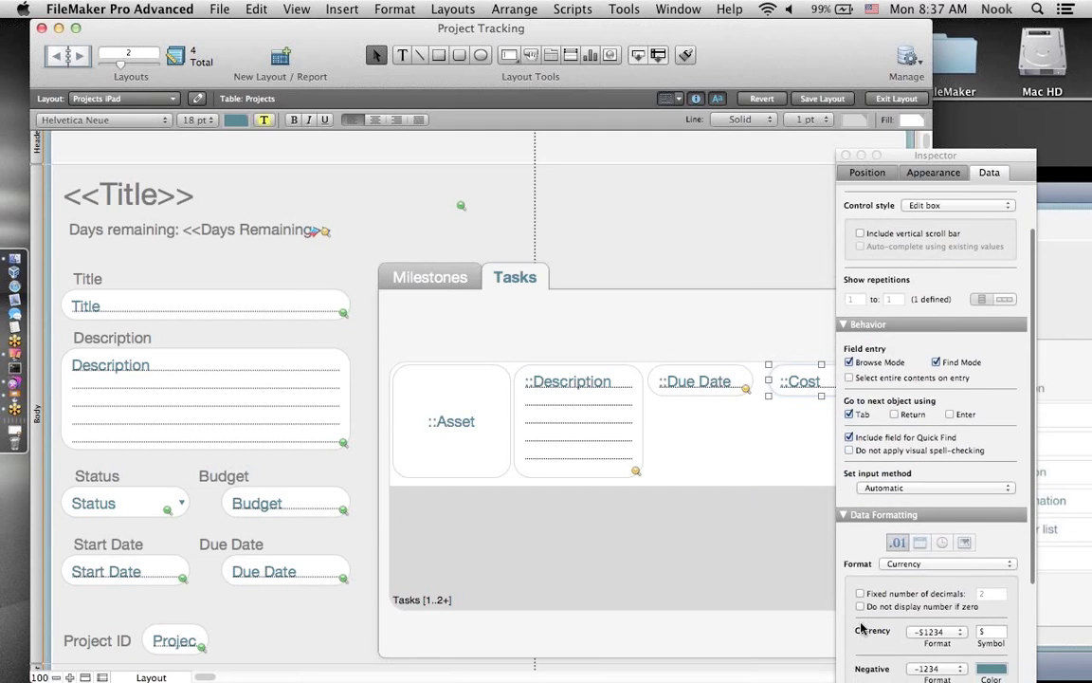
{"action": "scroll", "coordinate": [861, 626], "scroll_direction": "down", "scroll_amount": 1}
{"action": "left_click", "coordinate": [860, 633]}
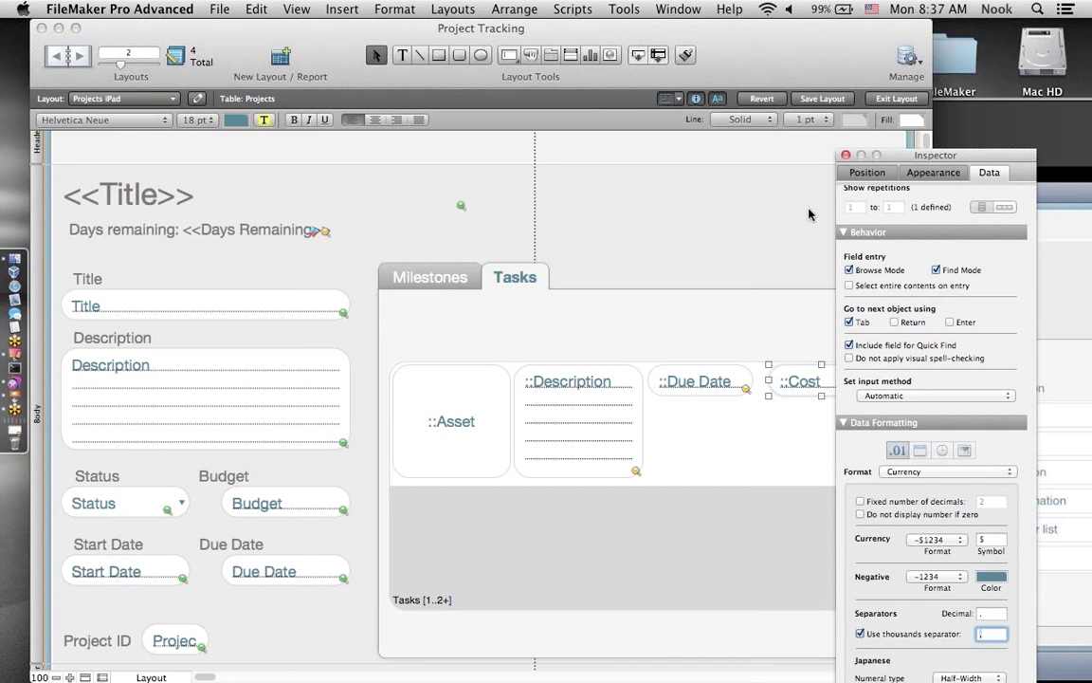
{"action": "left_click_drag", "start_coordinate": [915, 156], "coordinate": [1071, 157]}
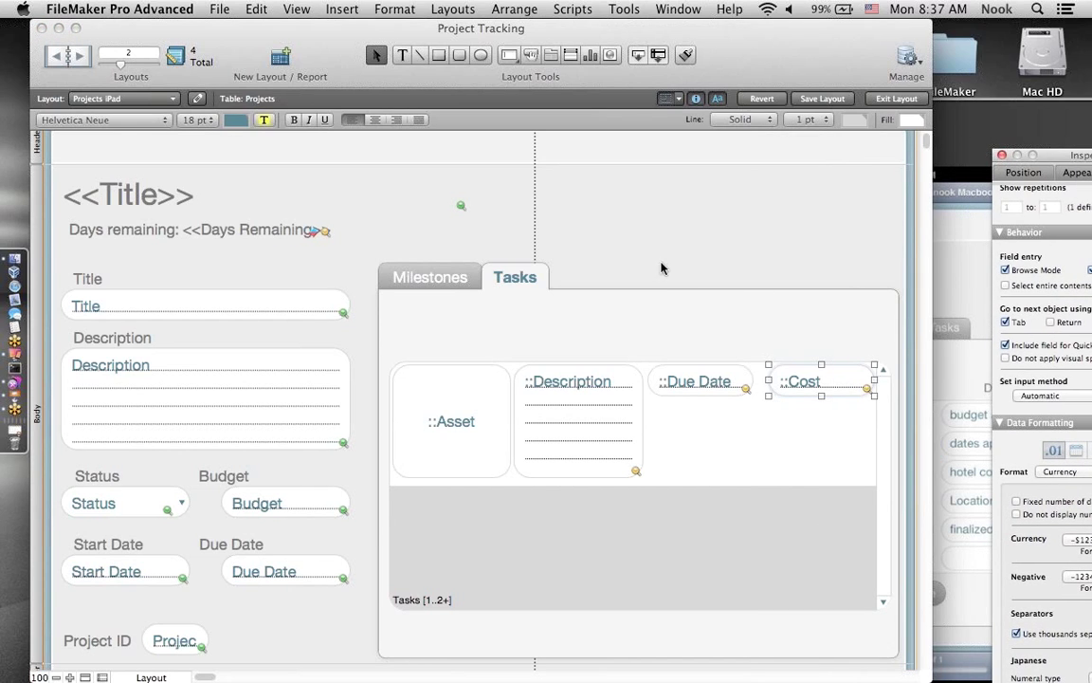
- Add an "Assets" text label centred above the Asset field of the Tasks portal
{"action": "left_click", "coordinate": [536, 189]}
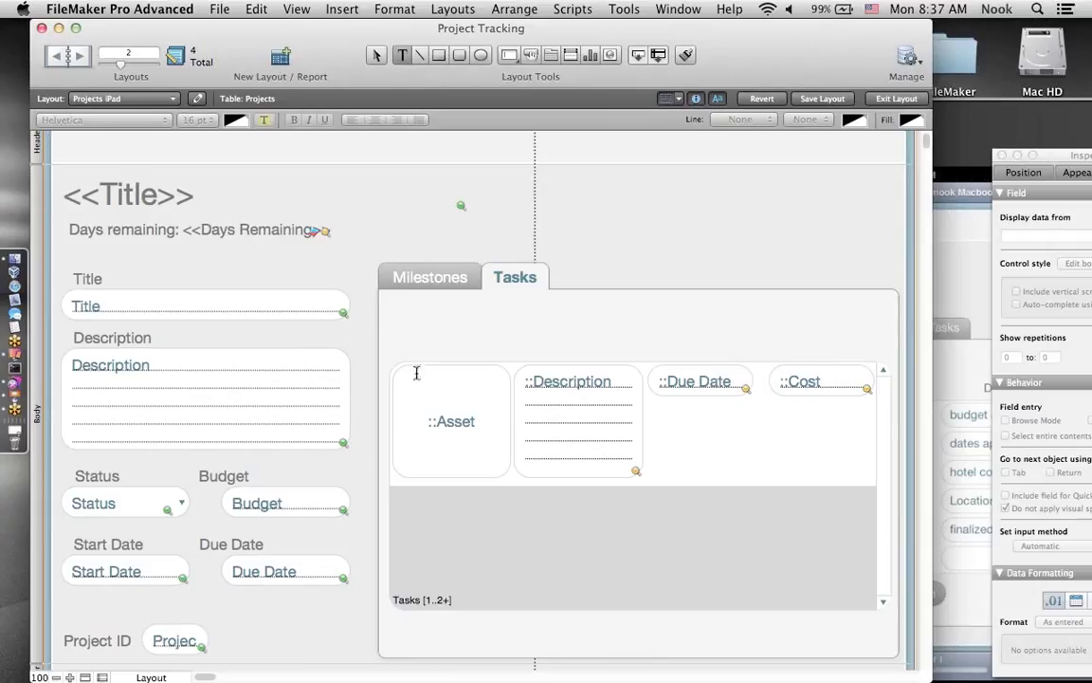
{"action": "left_click", "coordinate": [435, 349]}
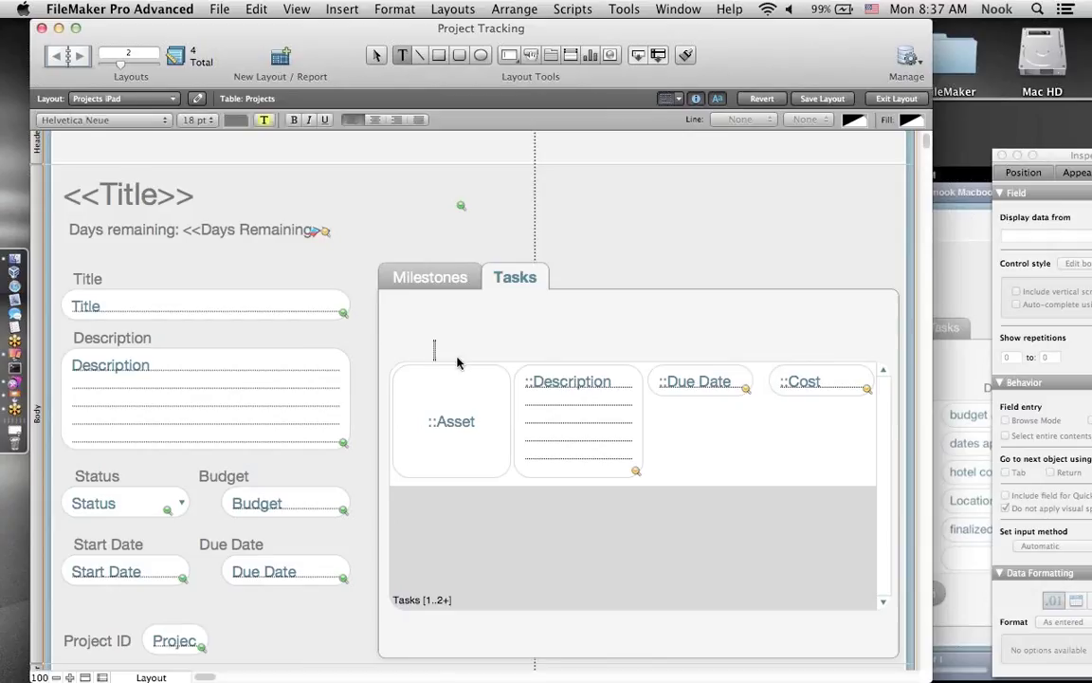
{"action": "type", "text": "Assets"}
{"action": "key", "text": "Escape"}
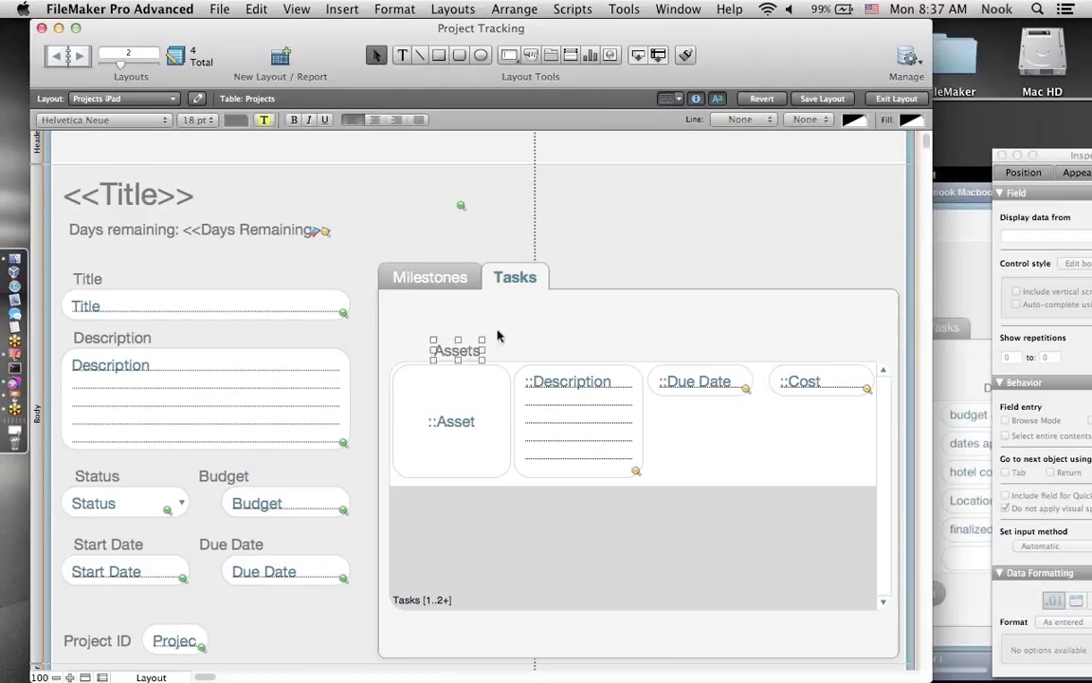
{"action": "left_click_drag", "start_coordinate": [458, 354], "coordinate": [454, 349]}
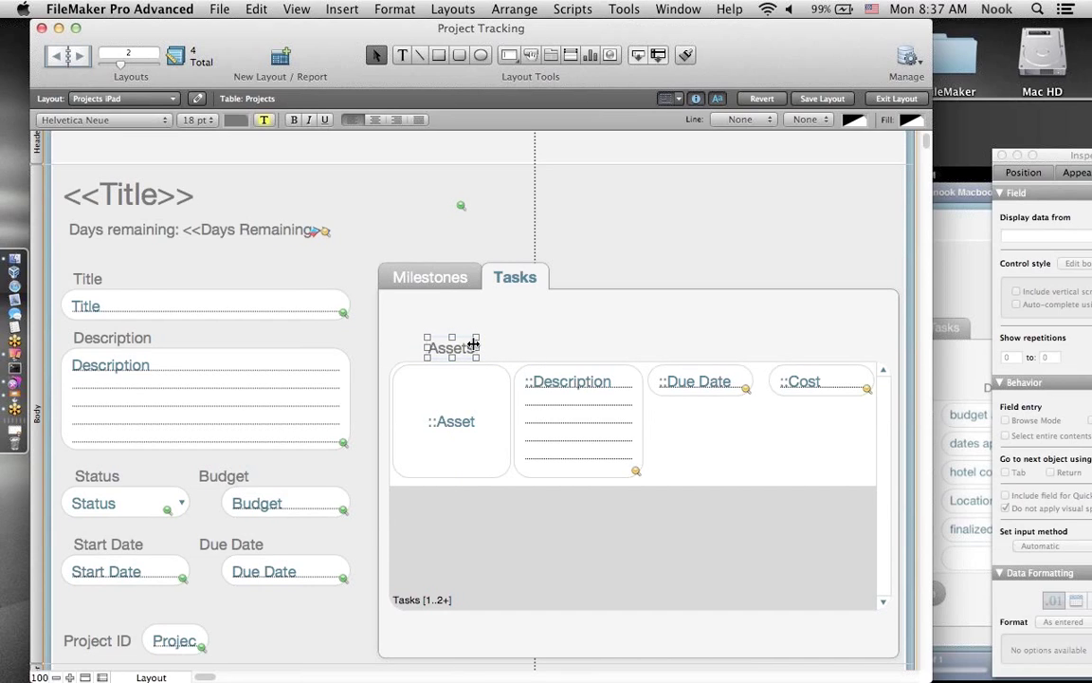
- Duplicate the Assets label, place the copy above the Description field and change its text to "Description"
{"action": "key", "text": "super+d"}
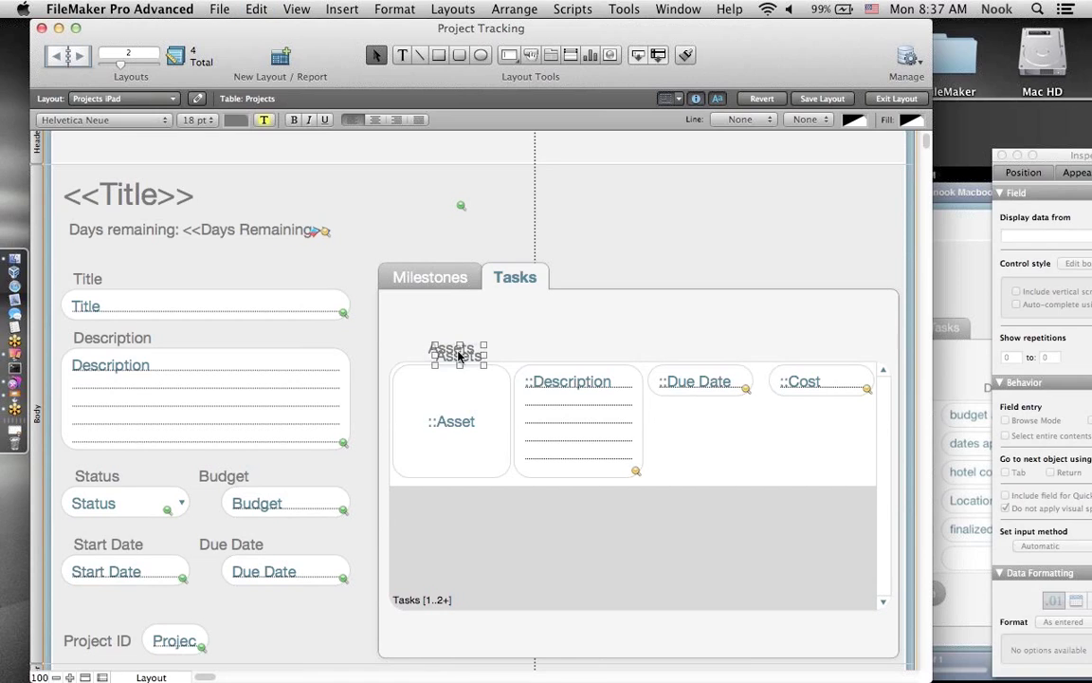
{"action": "left_click_drag", "start_coordinate": [455, 349], "coordinate": [578, 349]}
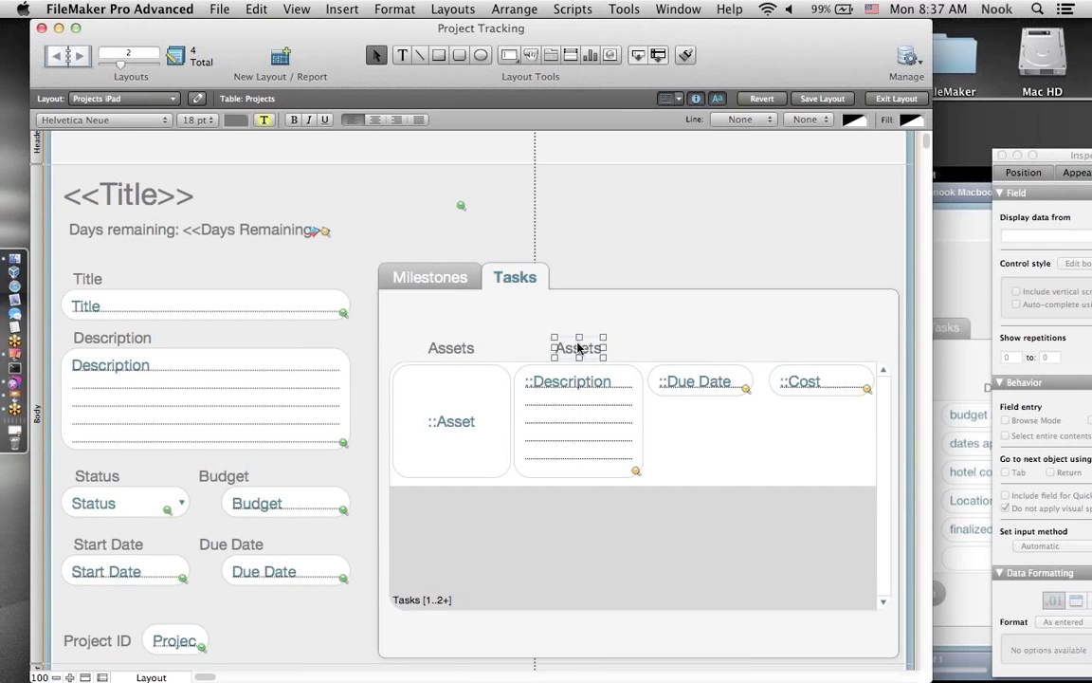
{"action": "double_click", "coordinate": [585, 349]}
{"action": "type", "text": "Description"}
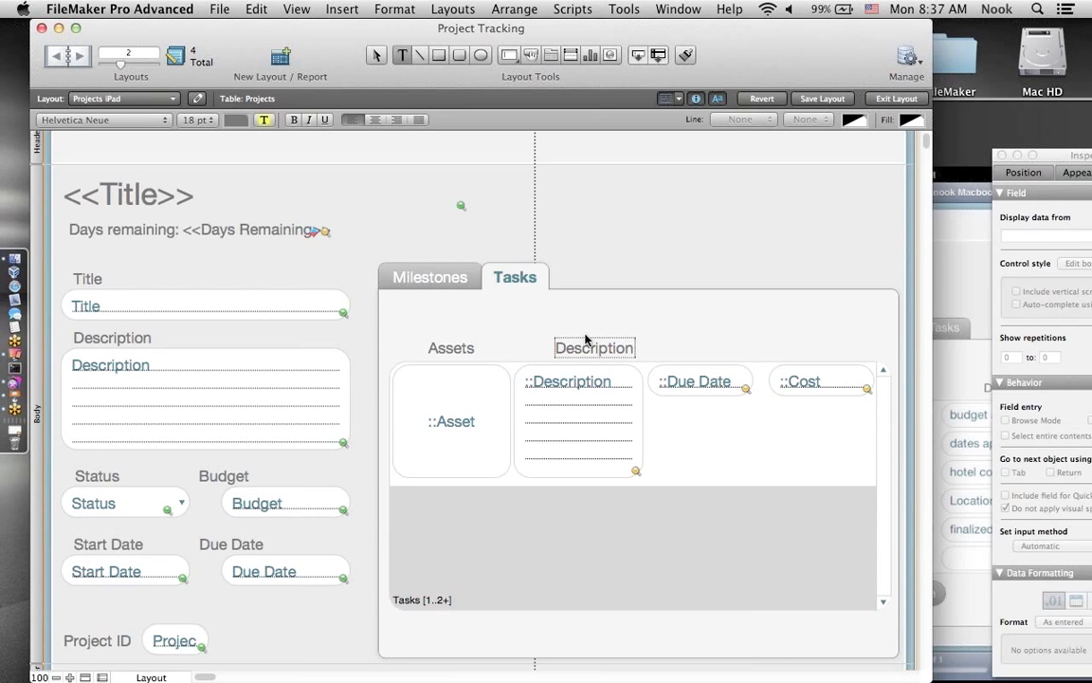
{"action": "key", "text": "Escape"}
- Centre the Description label over its field and place a copy above the Due Date field reading "Due Date"
{"action": "left_click_drag", "start_coordinate": [594, 346], "coordinate": [703, 349]}
{"action": "double_click", "coordinate": [702, 349]}
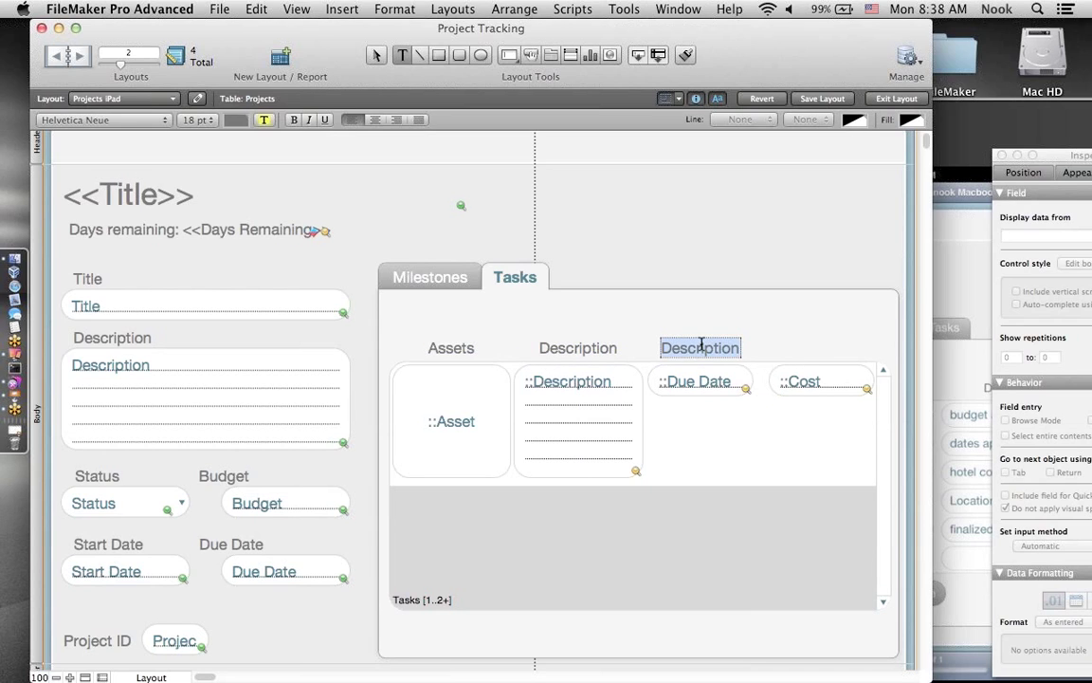
{"action": "type", "text": "Due Date"}
{"action": "key", "text": "Escape"}
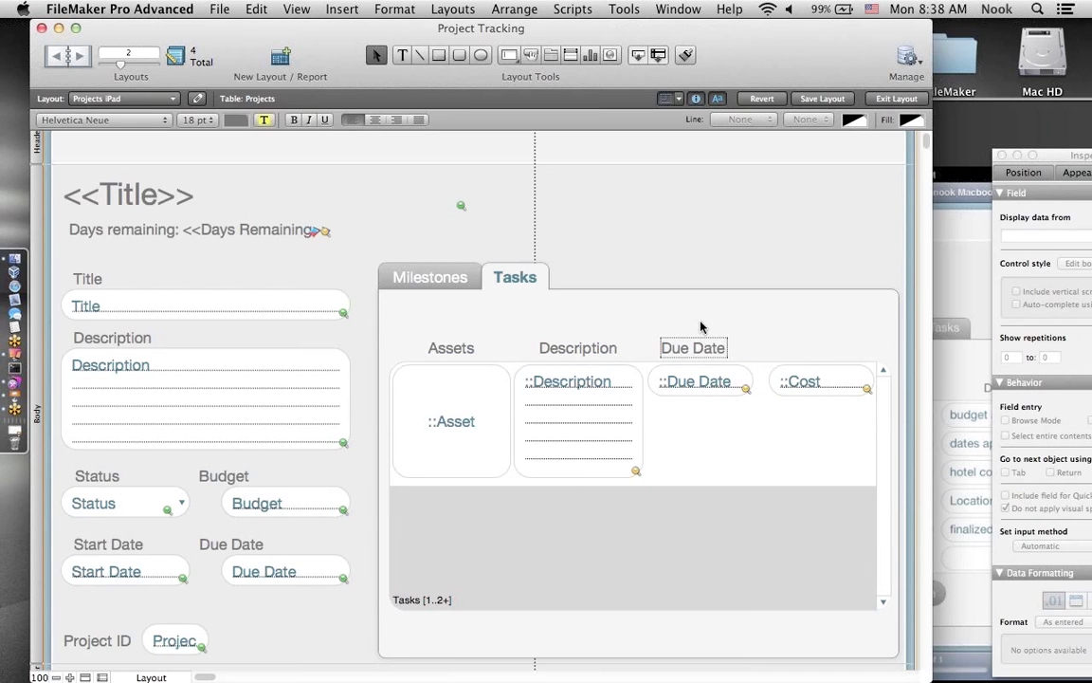
- Duplicate the Due Date label, change the copy's text to "Cost" and centre it above the Cost field
{"action": "left_click_drag", "start_coordinate": [695, 351], "coordinate": [829, 349]}
{"action": "key", "text": "super+d"}
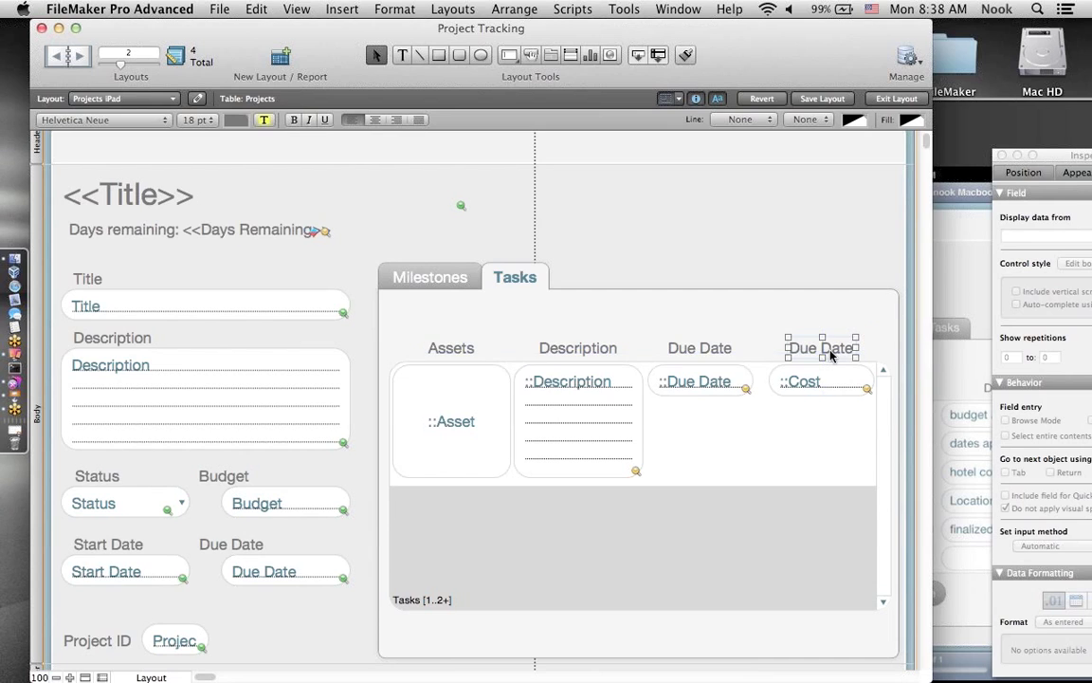
{"action": "double_click", "coordinate": [832, 347]}
{"action": "type", "text": "Cost"}
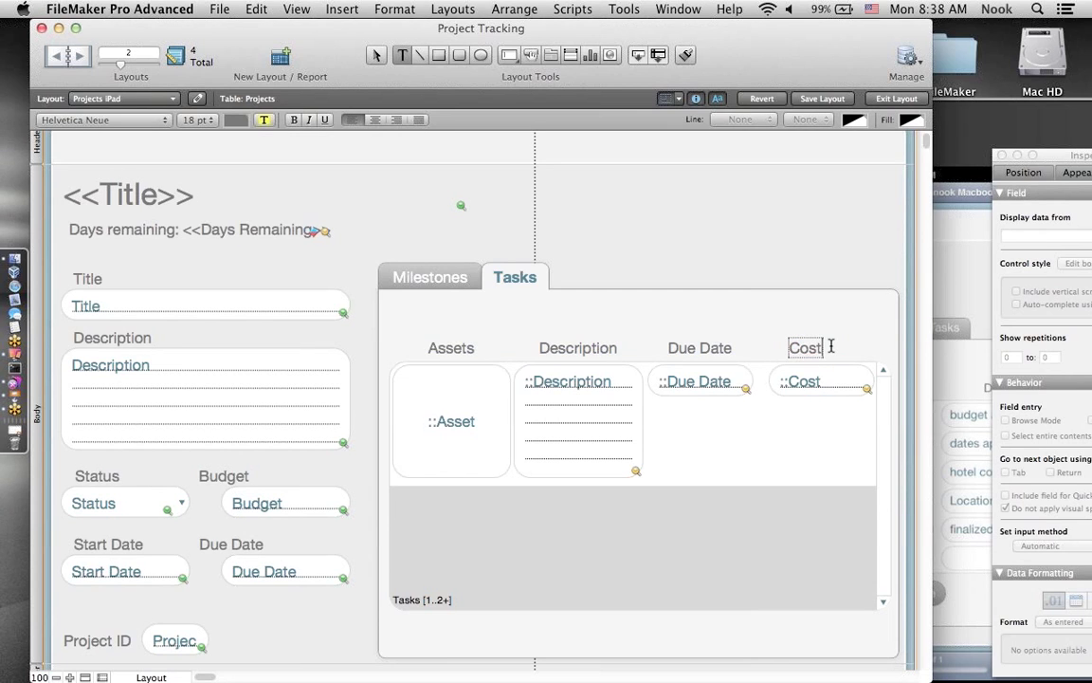
{"action": "key", "text": "Escape"}
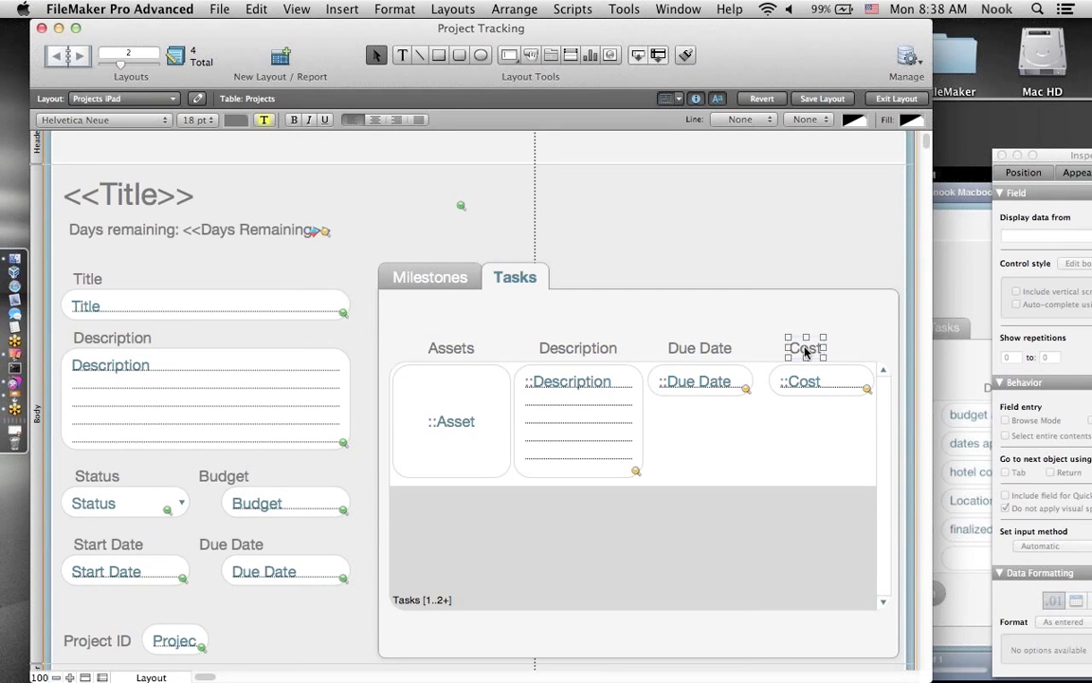
{"action": "left_click_drag", "start_coordinate": [806, 355], "coordinate": [822, 351]}
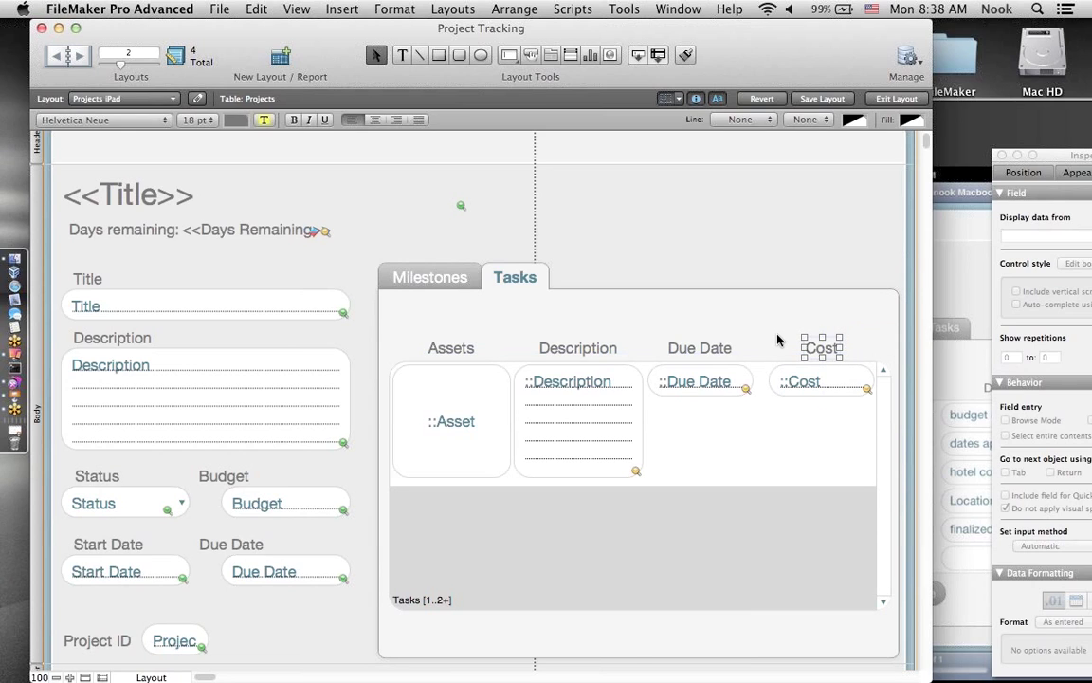
{"action": "left_click", "coordinate": [778, 340]}
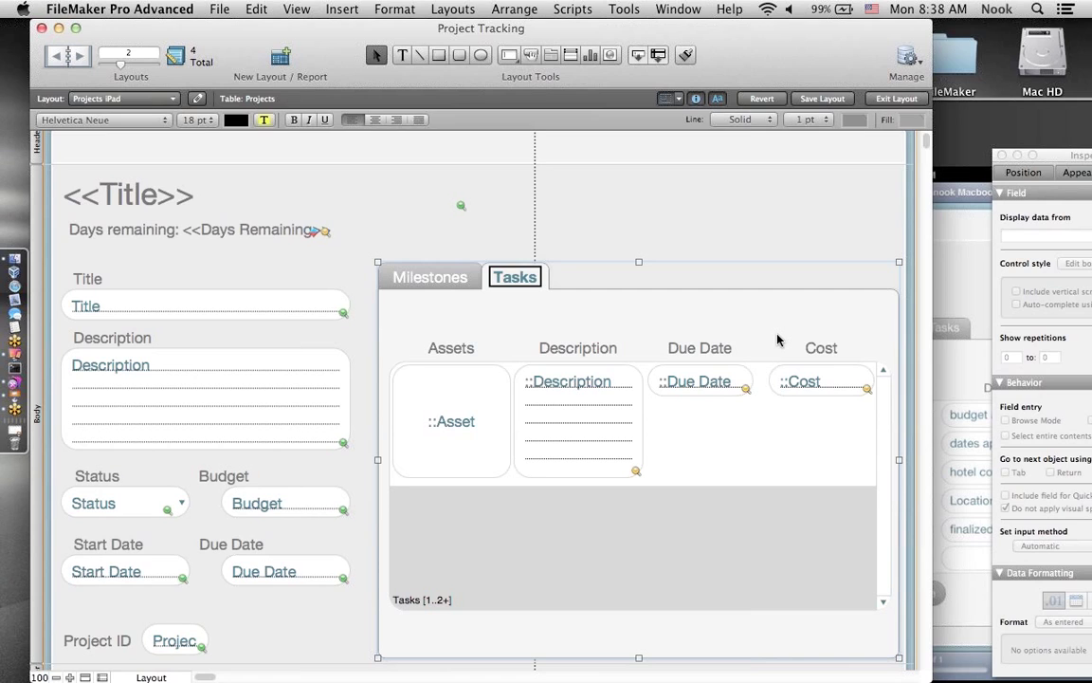
- Give the Tasks portal the object name "Tasks portal" in the Inspector
{"action": "left_click", "coordinate": [704, 463]}
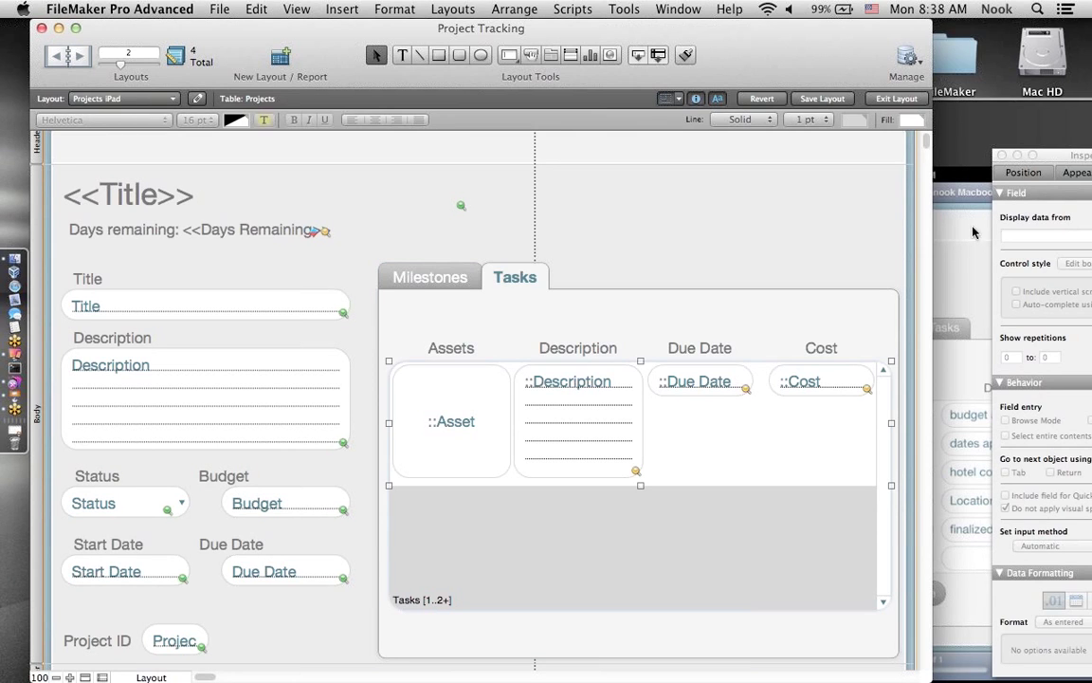
{"action": "left_click_drag", "start_coordinate": [1036, 176], "coordinate": [867, 176]}
{"action": "left_click", "coordinate": [856, 174]}
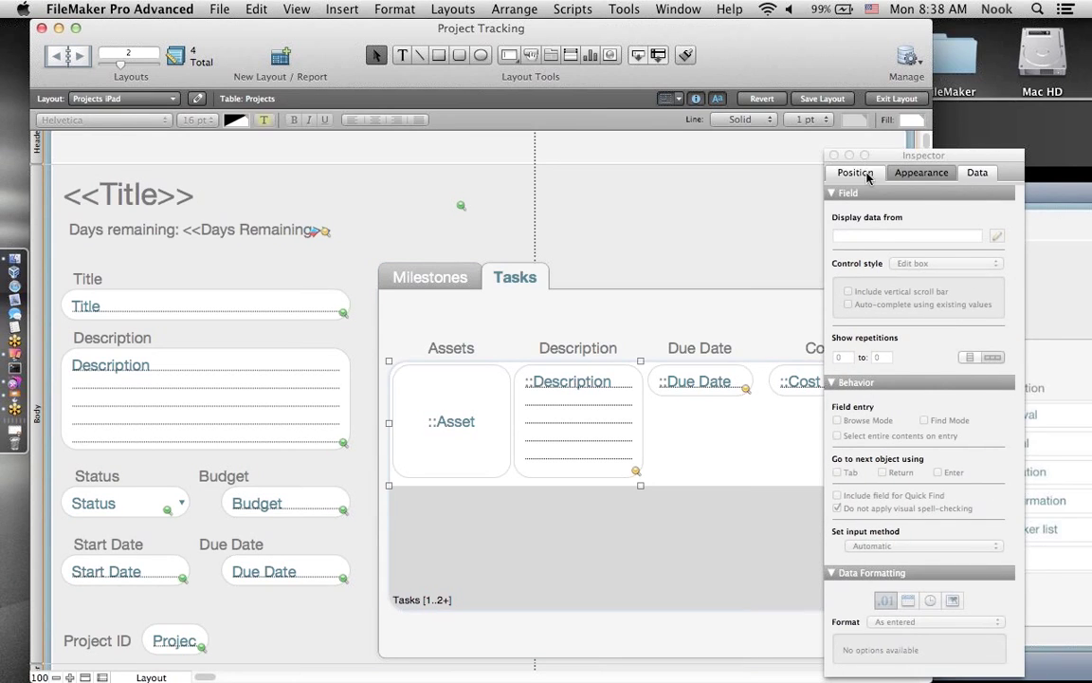
{"action": "left_click", "coordinate": [917, 218]}
{"action": "type", "text": "tal"}
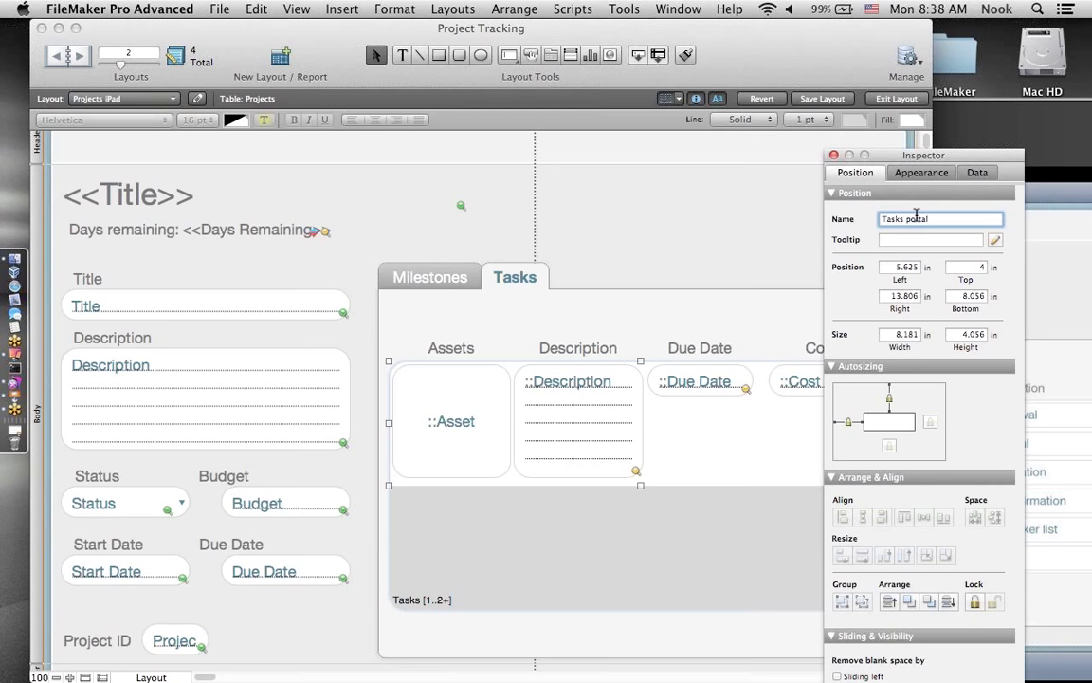
{"action": "type", "text": "sks portal"}
{"action": "key", "text": "Return"}
- Create a new script named "Add Tasks"
{"action": "left_click", "coordinate": [573, 10]}
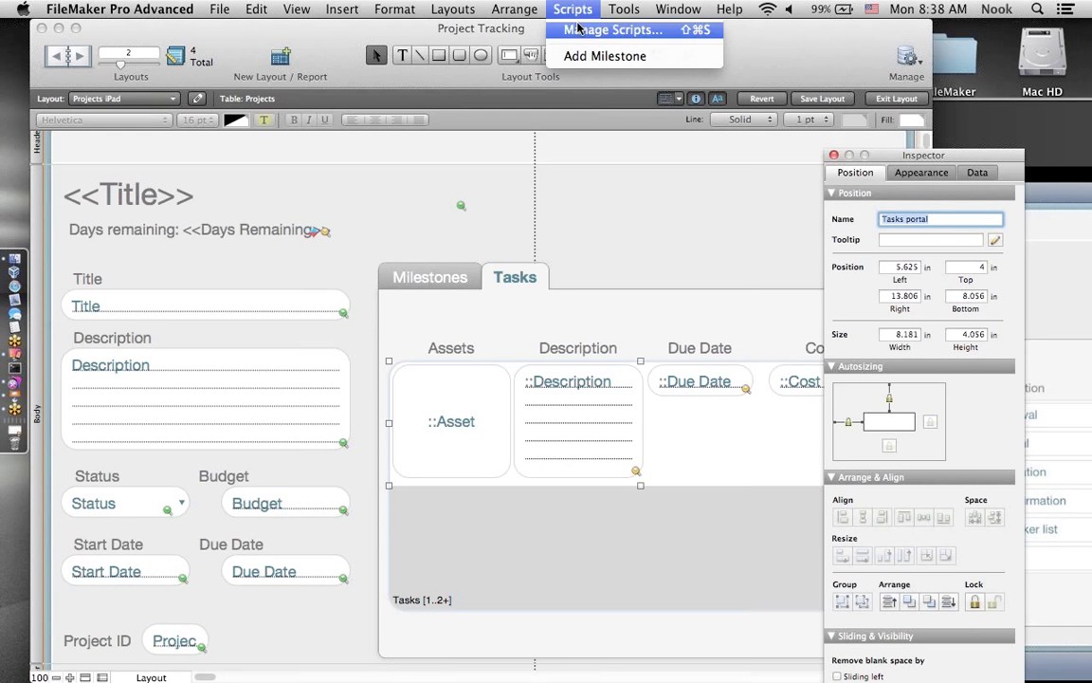
{"action": "left_click", "coordinate": [578, 28]}
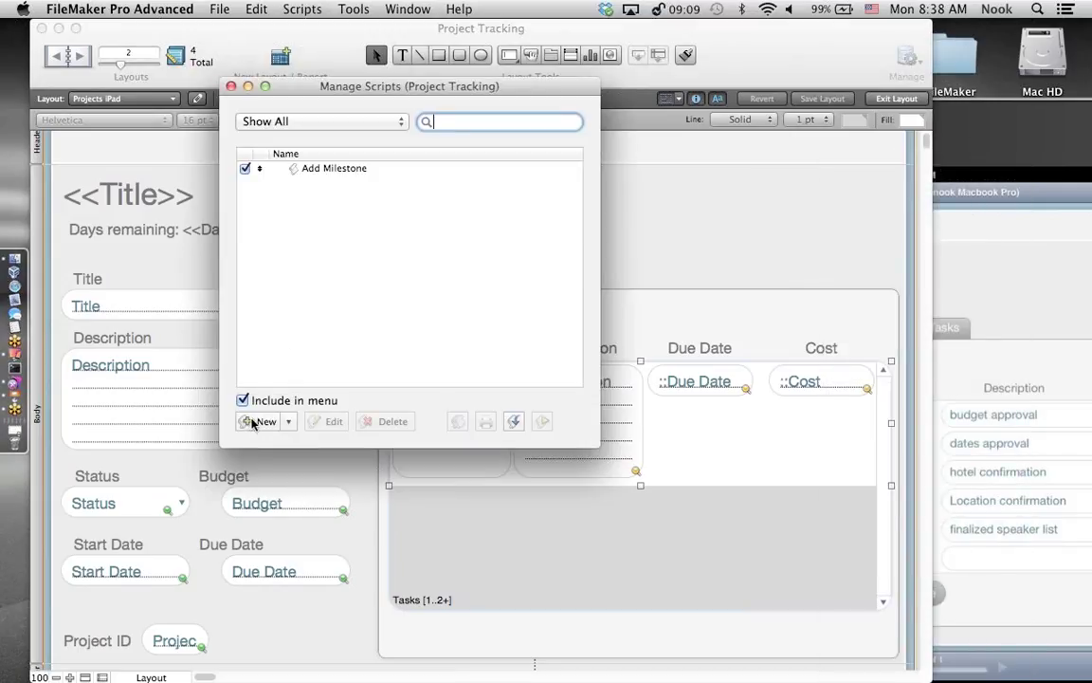
{"action": "left_click", "coordinate": [248, 624]}
{"action": "type", "text": "Add Tasks"}
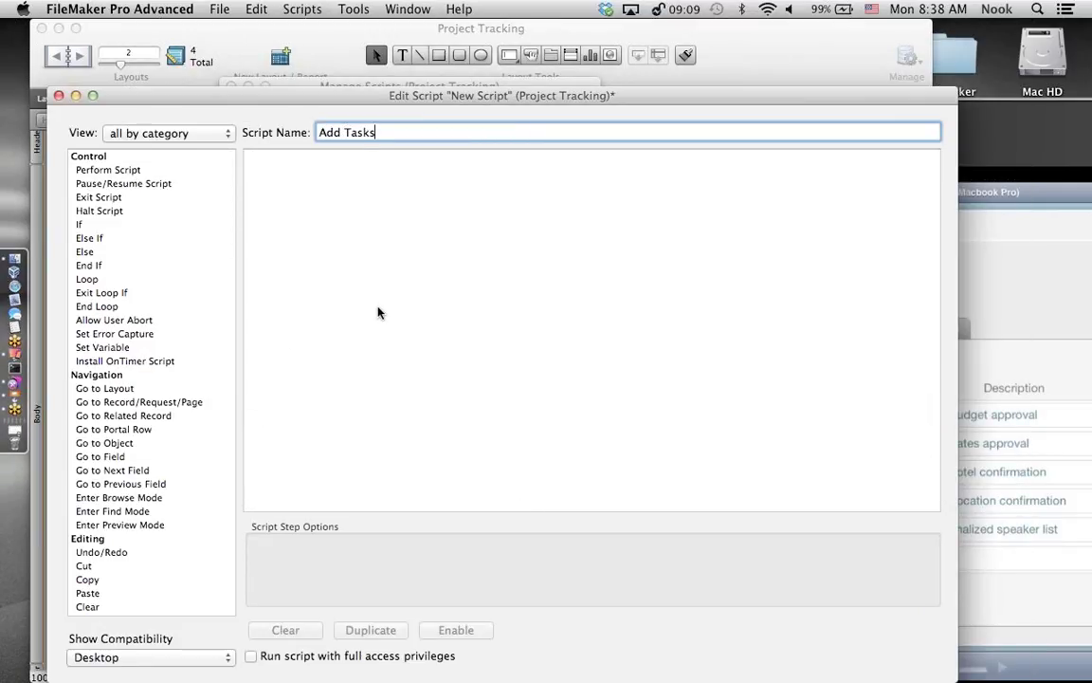
- Add a Go to Object step to the script with the object name "Tasks portal"
{"action": "double_click", "coordinate": [107, 443]}
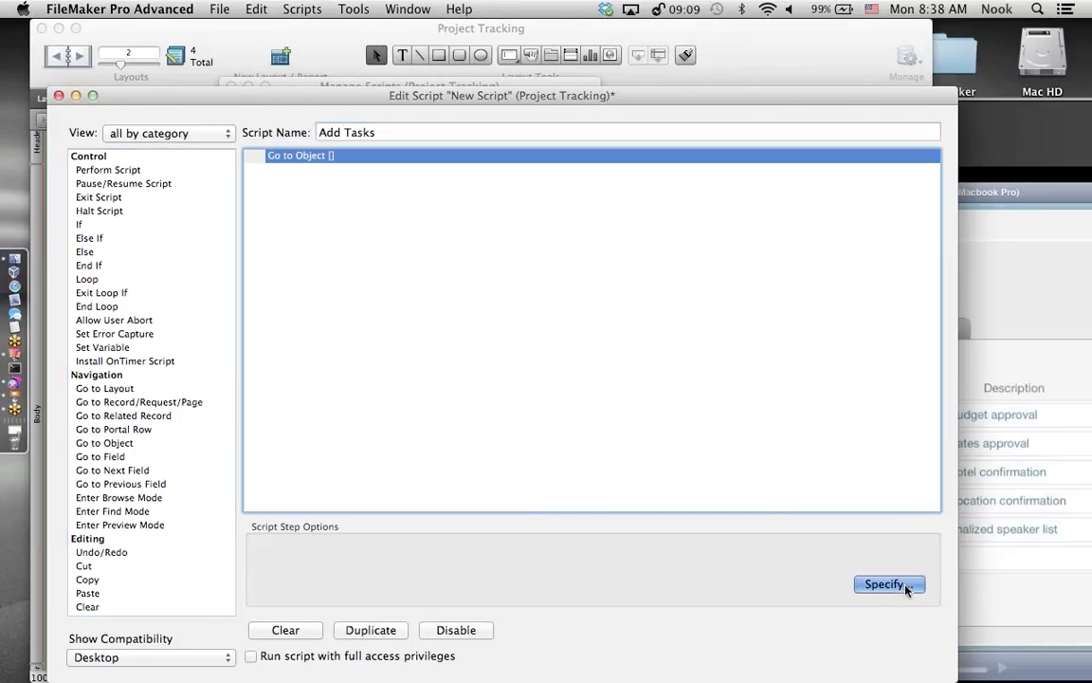
{"action": "left_click", "coordinate": [909, 582]}
{"action": "type", "text": "Tasks portal"}
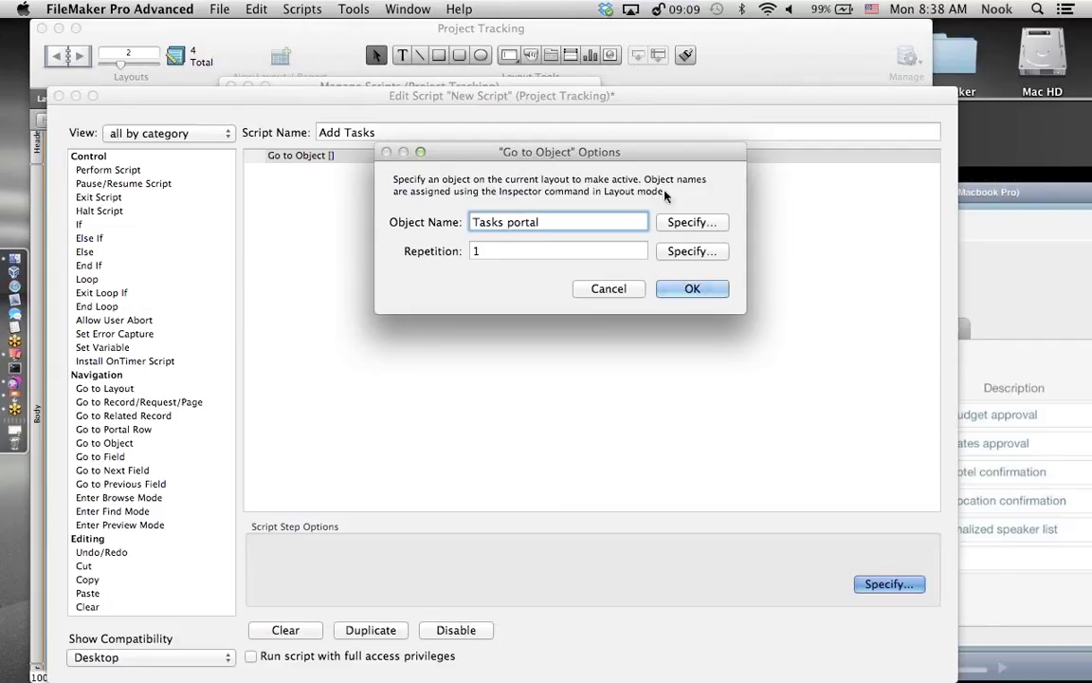
{"action": "left_click", "coordinate": [695, 288]}
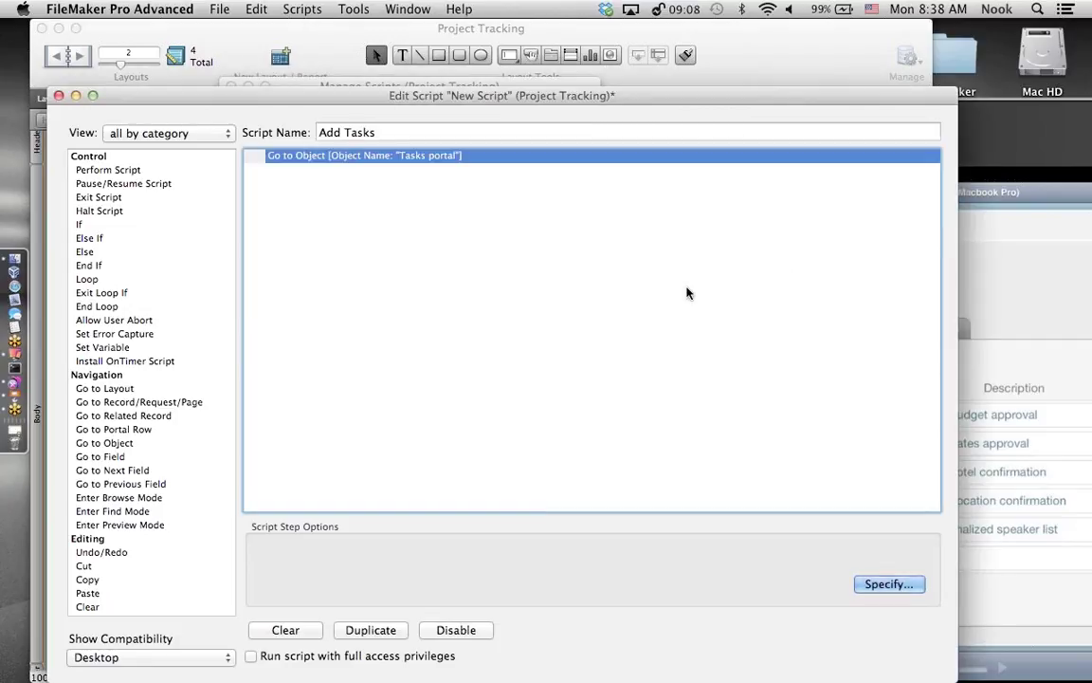
- Add a Go to Portal Row step to the Add Tasks script and set it to the last row
{"action": "double_click", "coordinate": [104, 430]}
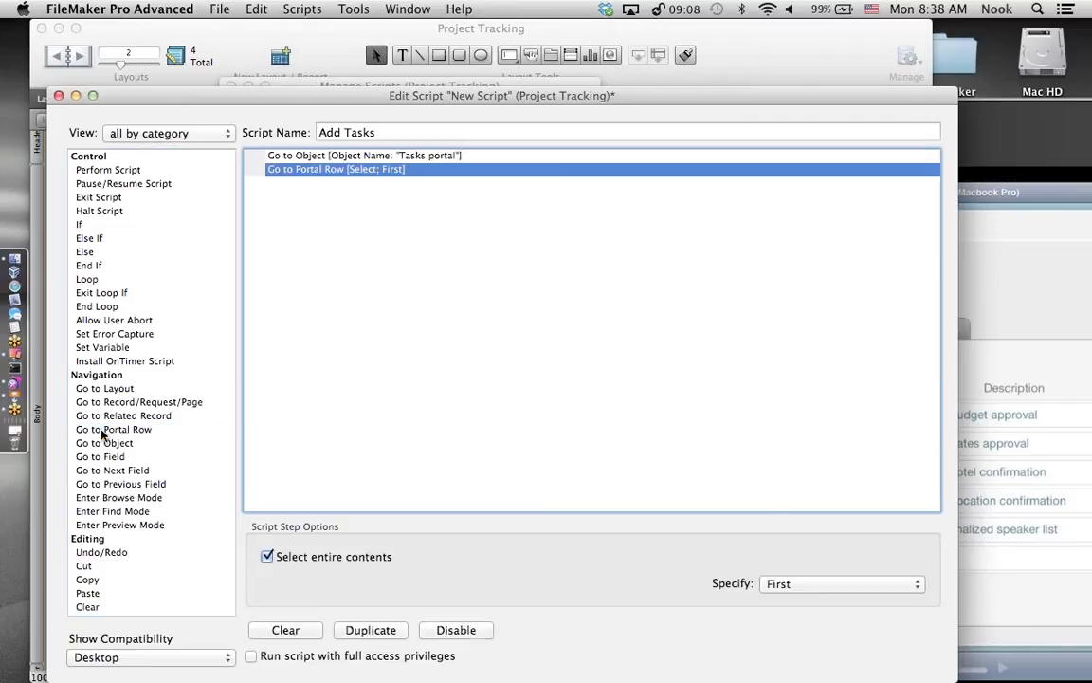
{"action": "left_click", "coordinate": [887, 585]}
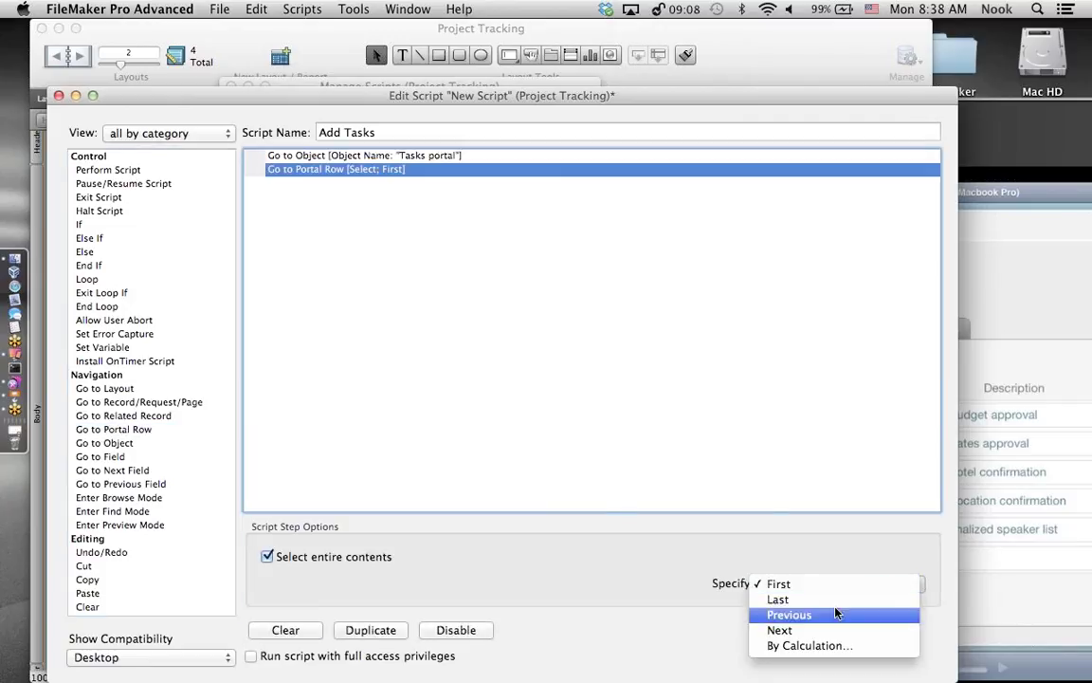
{"action": "left_click", "coordinate": [834, 600]}
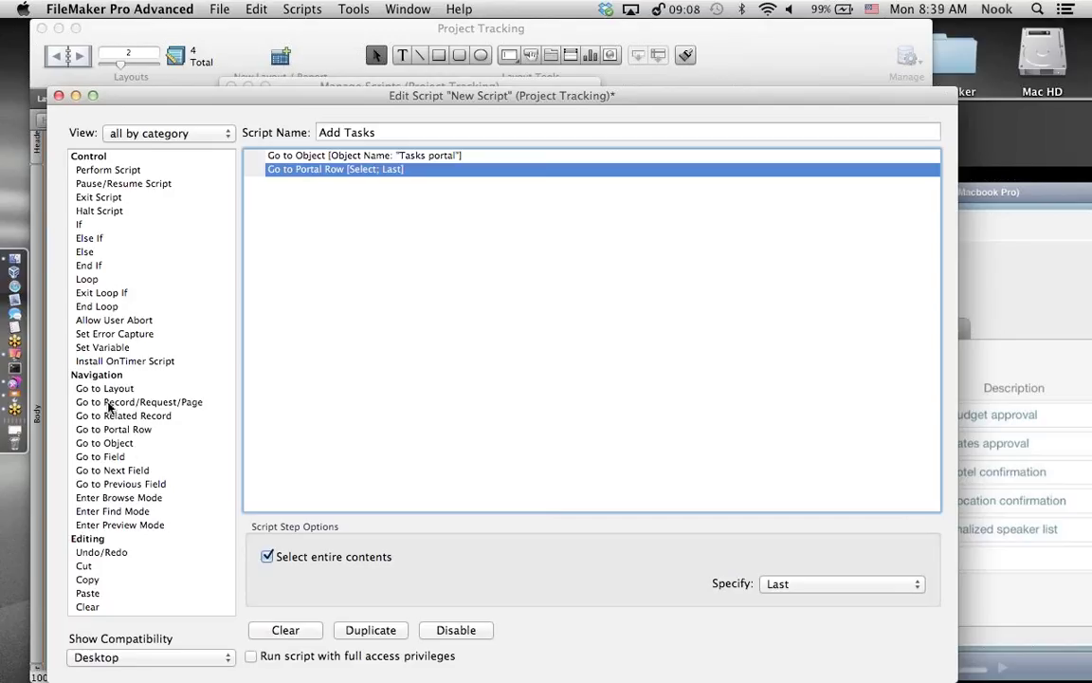
- Add a Go to Field step to the script with Tasks::Due Date as the target field
{"action": "left_click", "coordinate": [105, 459]}
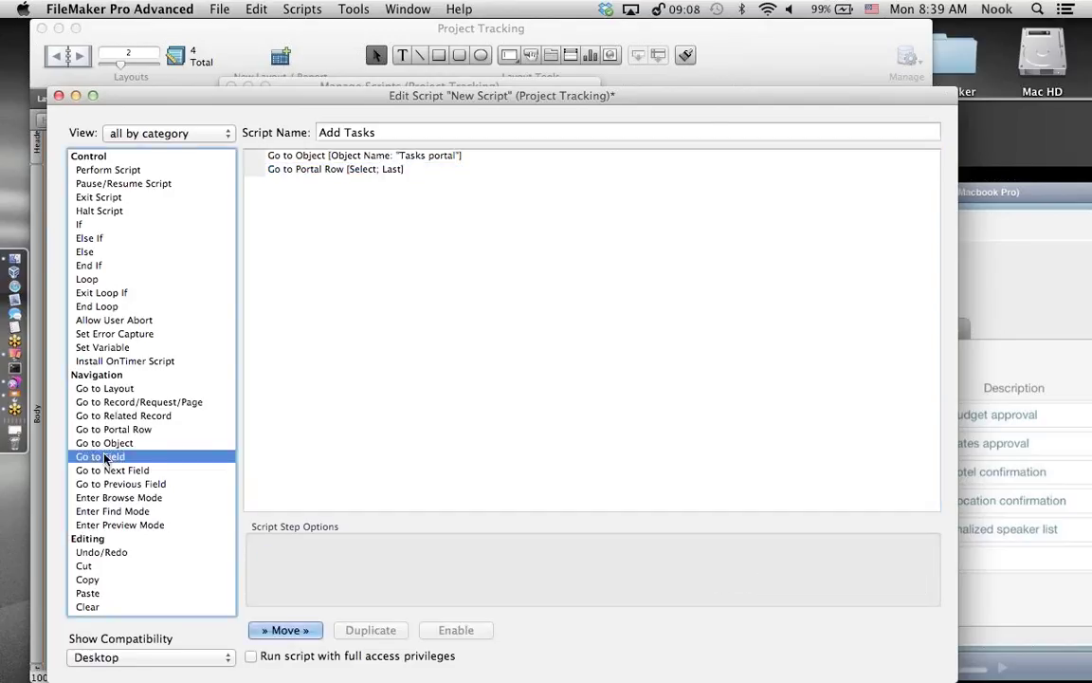
{"action": "double_click", "coordinate": [105, 459]}
{"action": "left_click", "coordinate": [888, 560]}
{"action": "left_click", "coordinate": [532, 159]}
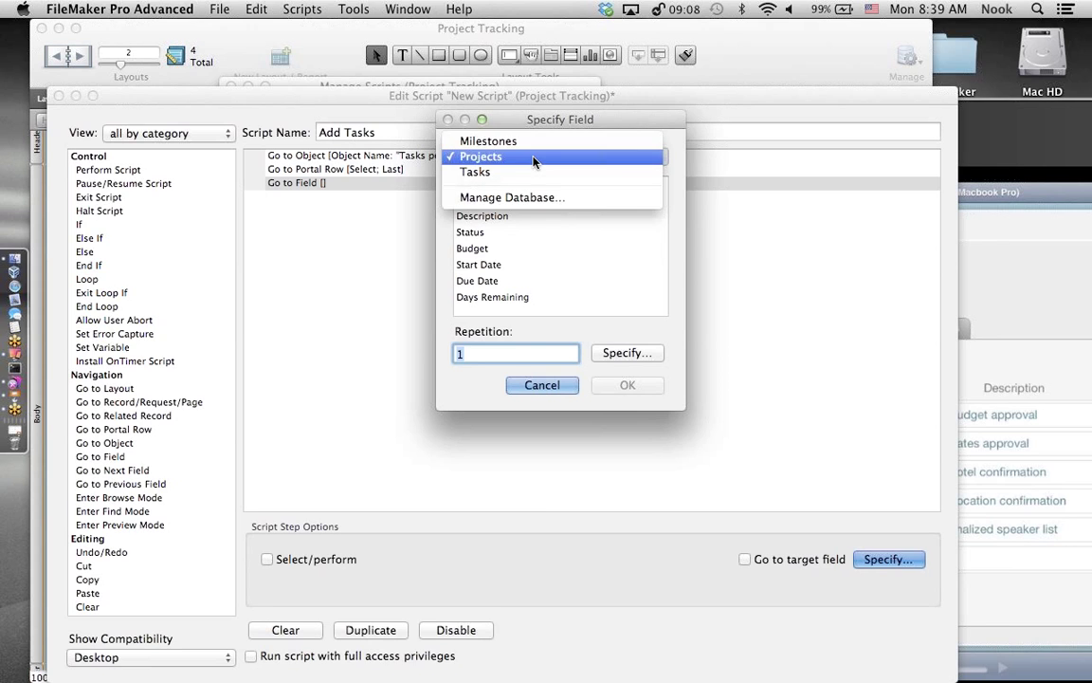
{"action": "left_click", "coordinate": [531, 171]}
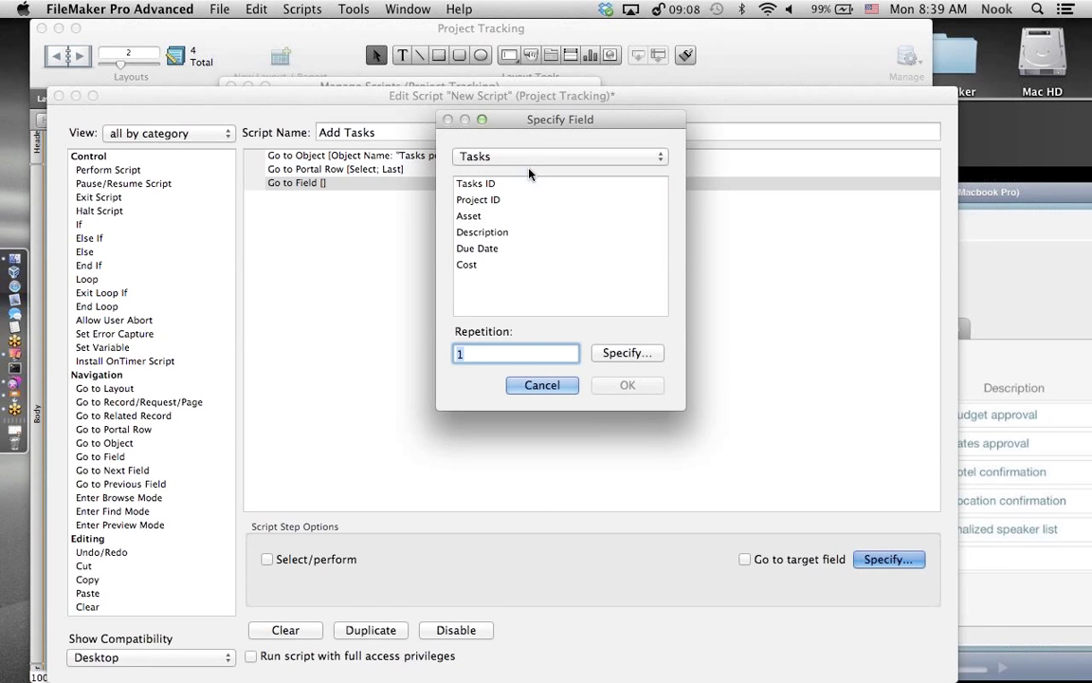
{"action": "double_click", "coordinate": [474, 247]}
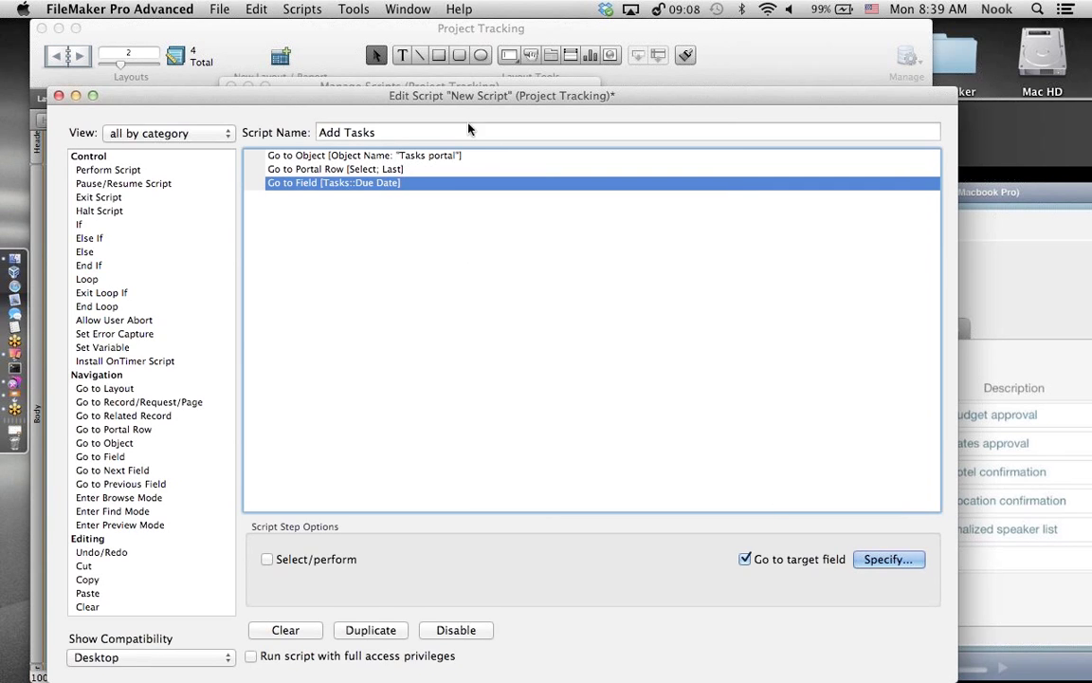
- Save the Add Tasks script and close the script editor and the script manager
{"action": "left_click", "coordinate": [302, 9]}
{"action": "left_click", "coordinate": [312, 56]}
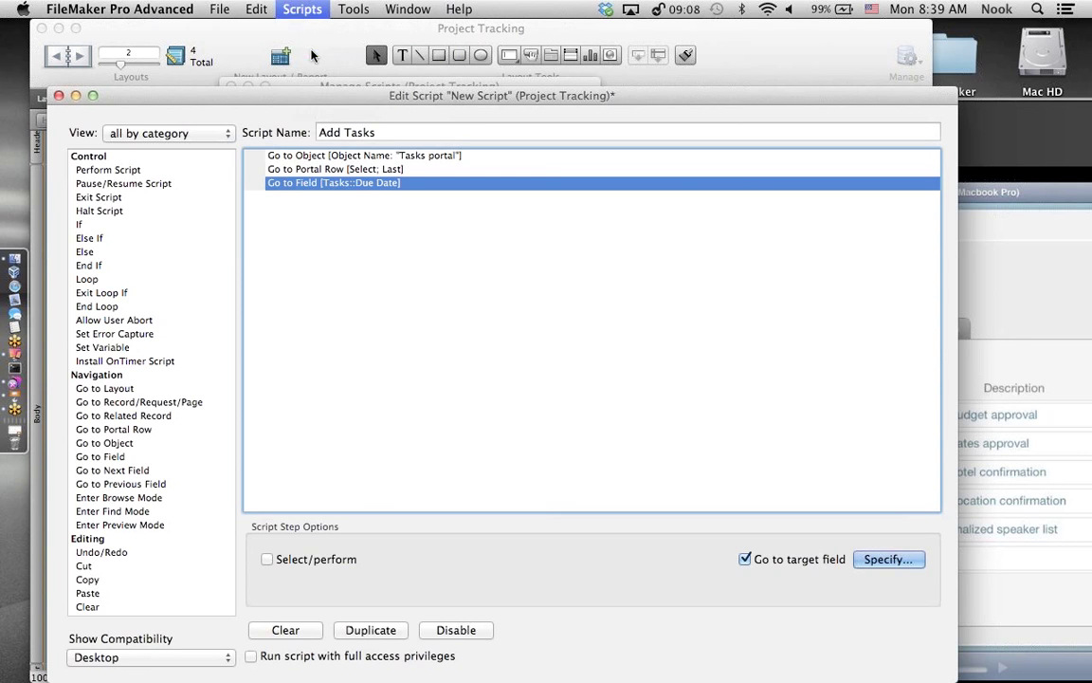
{"action": "left_click", "coordinate": [58, 94]}
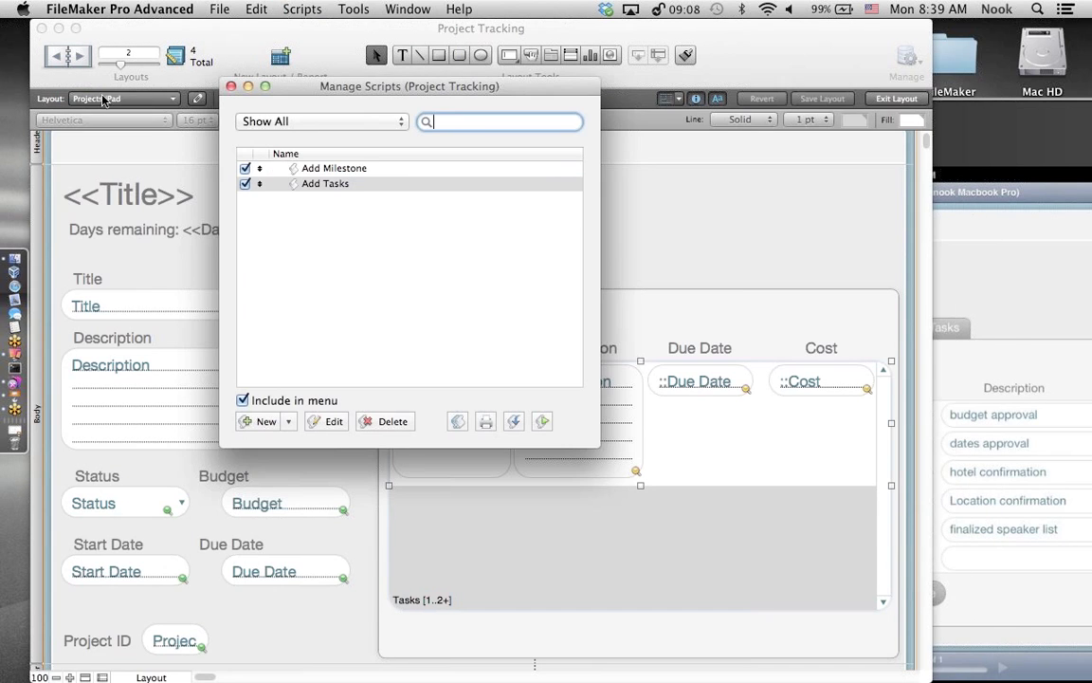
{"action": "left_click", "coordinate": [231, 87]}
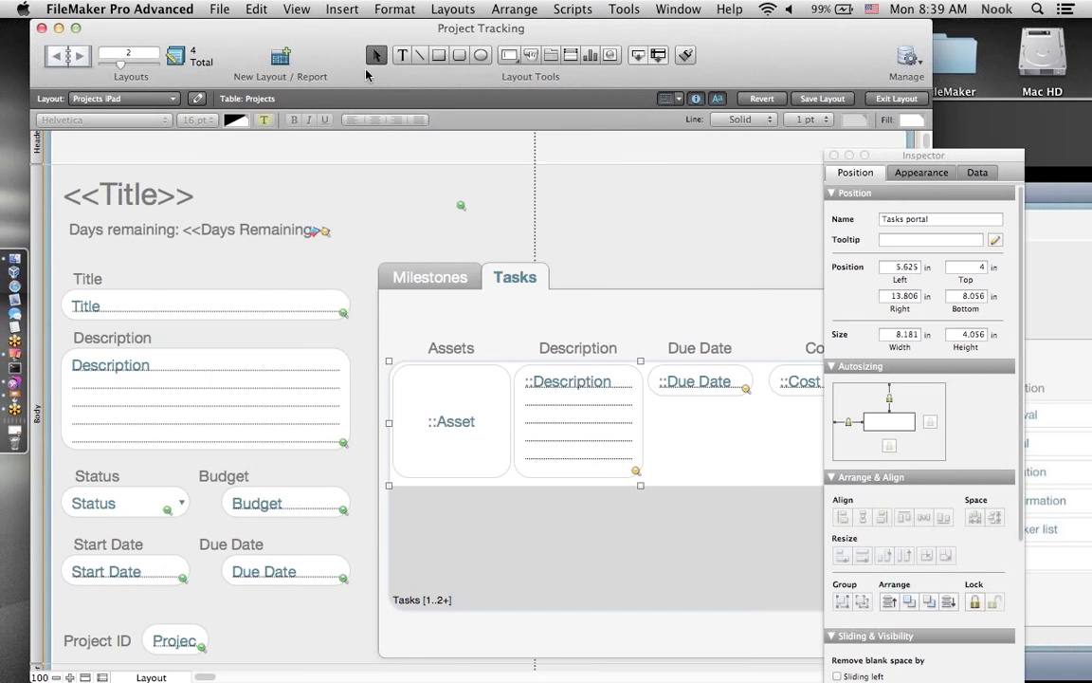
- Draw a button about 2.46 by 0.51 in below the Tasks portal that performs the Add Tasks script
{"action": "left_click", "coordinate": [532, 57]}
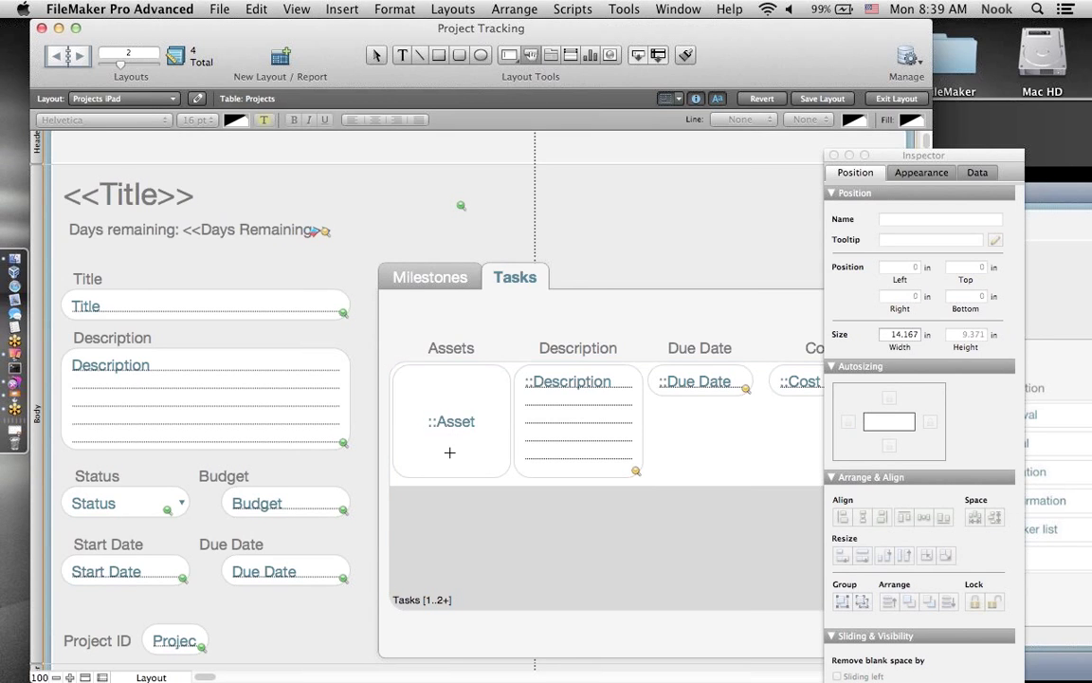
{"action": "left_click_drag", "start_coordinate": [394, 621], "coordinate": [543, 651]}
{"action": "left_click", "coordinate": [204, 160]}
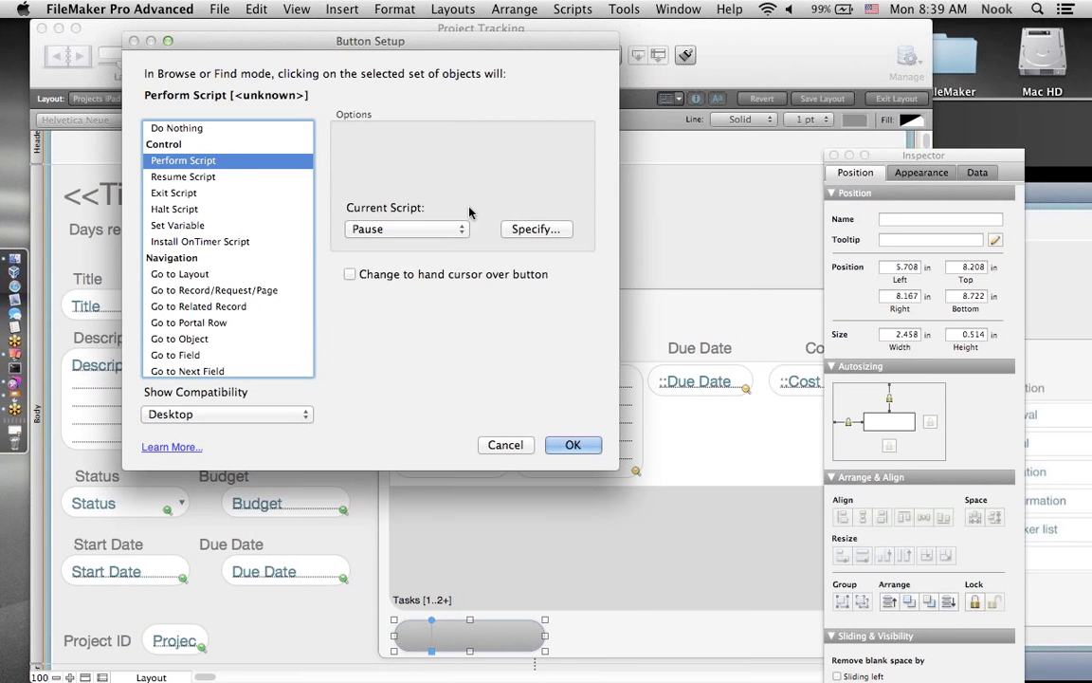
{"action": "left_click", "coordinate": [536, 229]}
{"action": "left_click", "coordinate": [488, 245]}
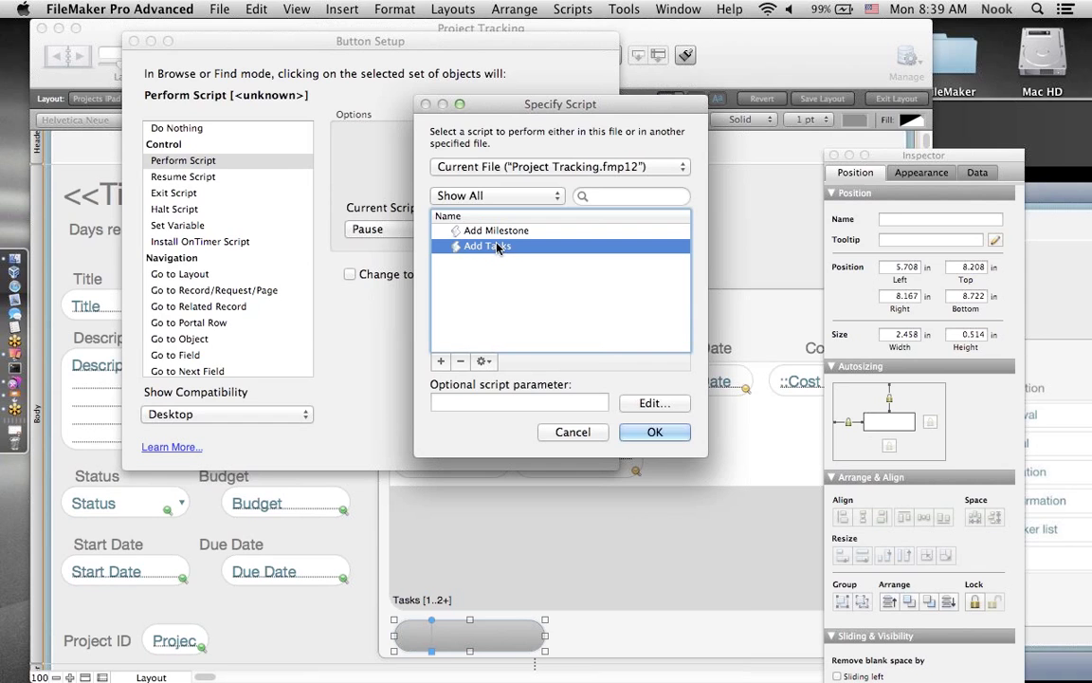
{"action": "left_click", "coordinate": [654, 434]}
{"action": "left_click", "coordinate": [569, 446]}
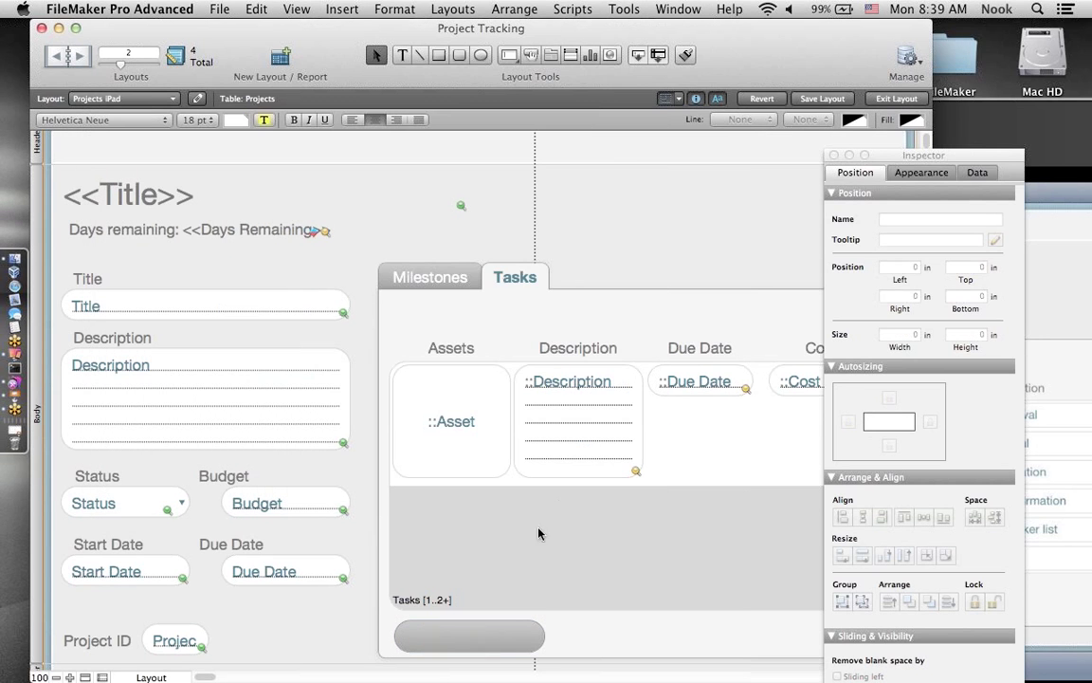
- Label the new button "Add Tasks", narrow it to about 1.58 in and move it up slightly towards the portal
{"action": "type", "text": "Add Tasks"}
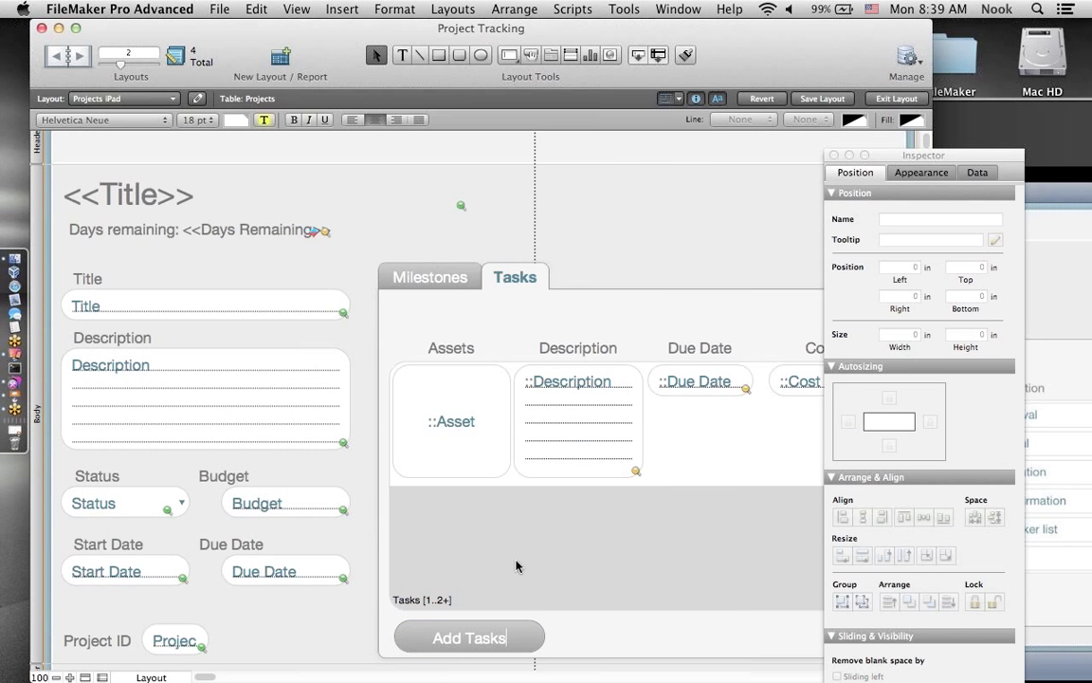
{"action": "key", "text": "Escape"}
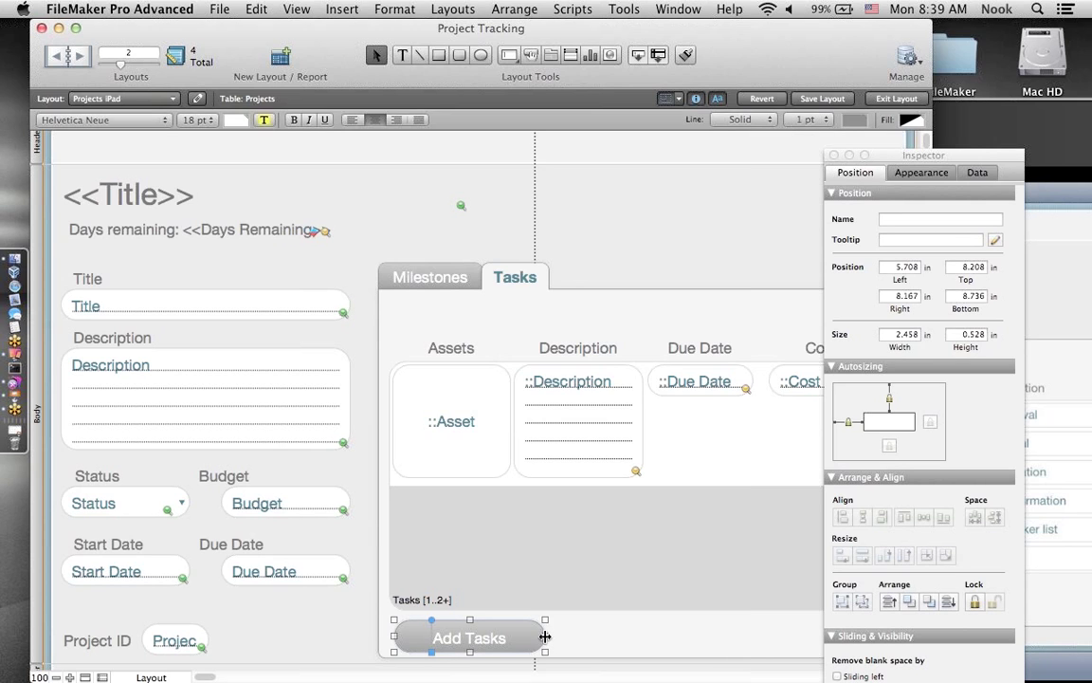
{"action": "left_click_drag", "start_coordinate": [543, 637], "coordinate": [450, 638]}
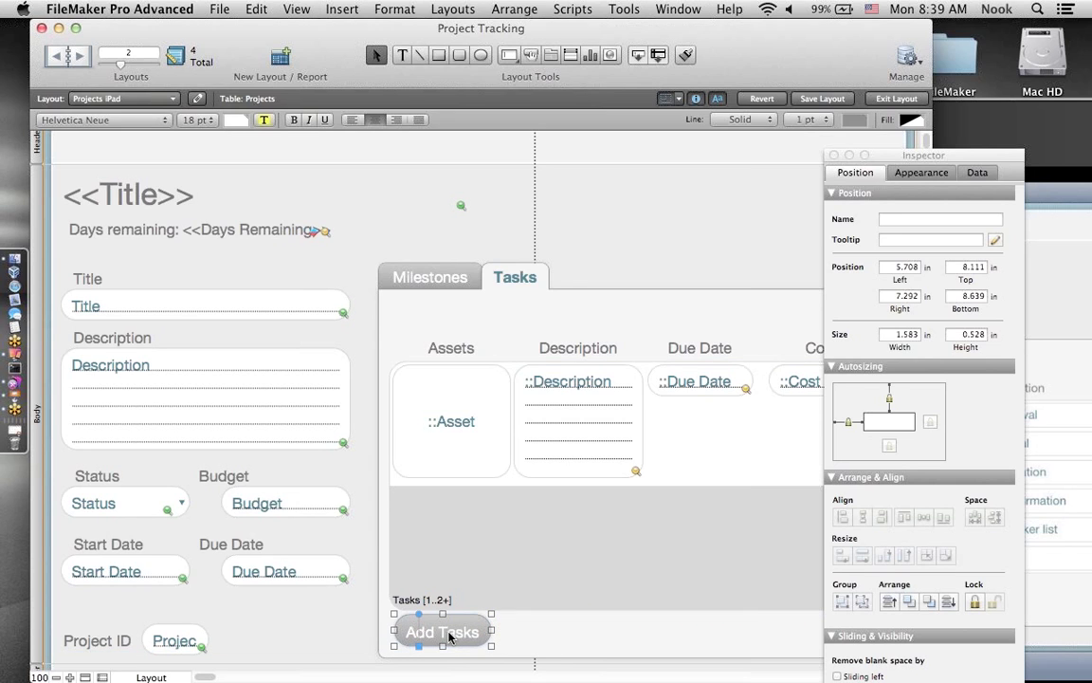
- Close the Inspector, save the Projects iPad layout and leave layout editing
{"action": "left_click", "coordinate": [708, 190]}
{"action": "left_click", "coordinate": [833, 155]}
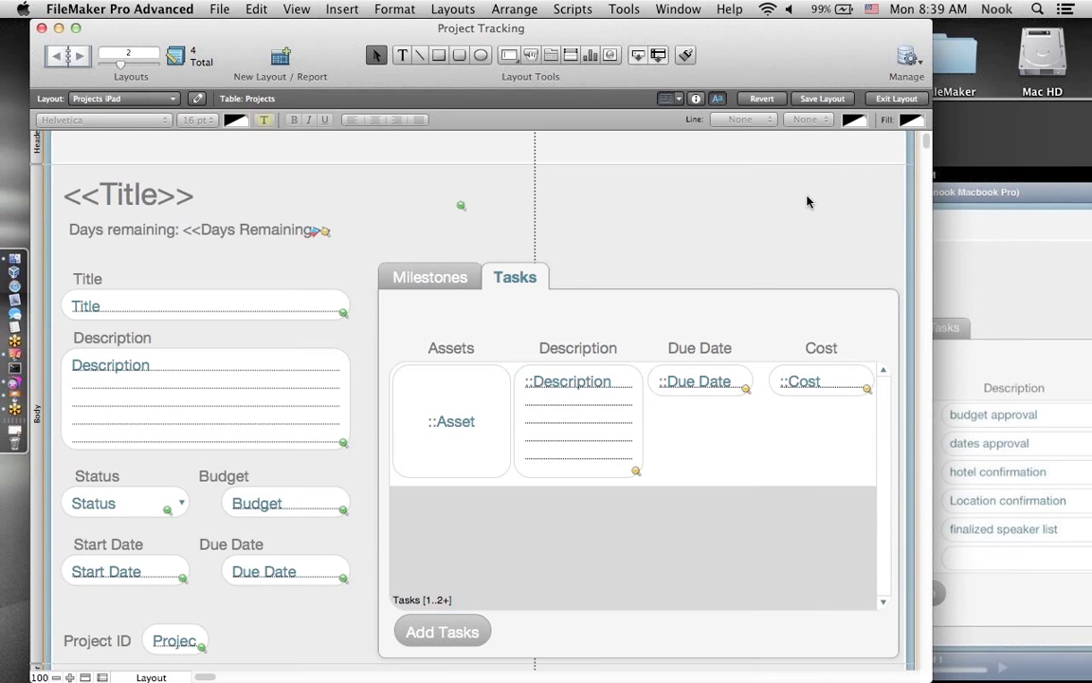
{"action": "left_click", "coordinate": [821, 99]}
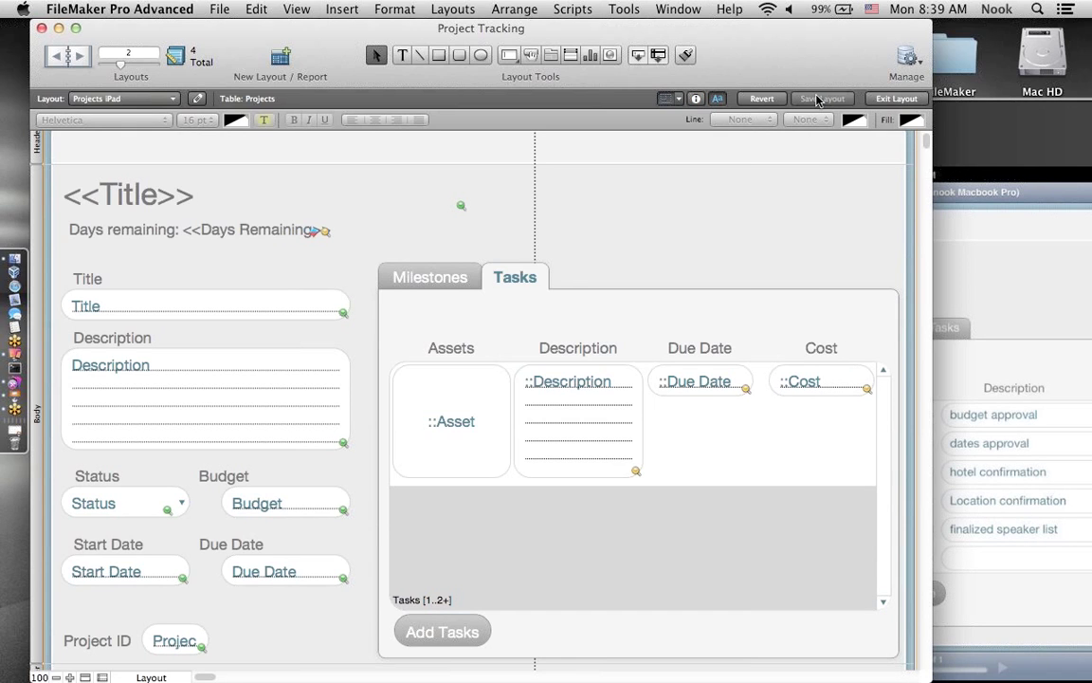
{"action": "left_click", "coordinate": [897, 99]}
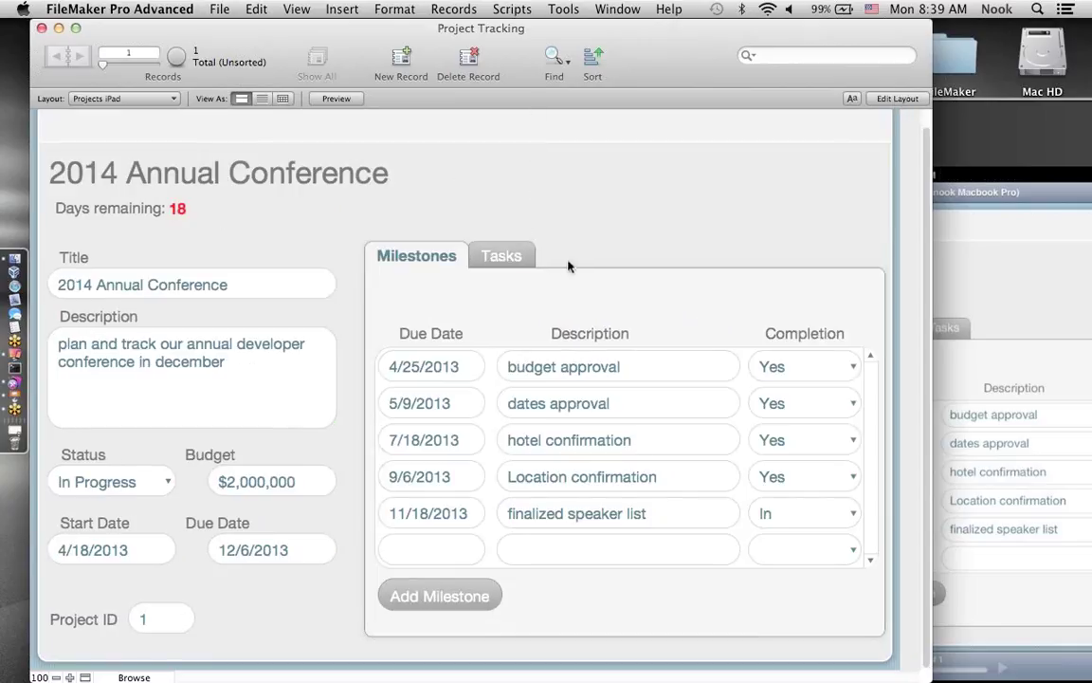
- Add a task to the 2014 Annual Conference project using the Add Tasks button, with due date 8/9/2013
{"action": "left_click", "coordinate": [511, 258]}
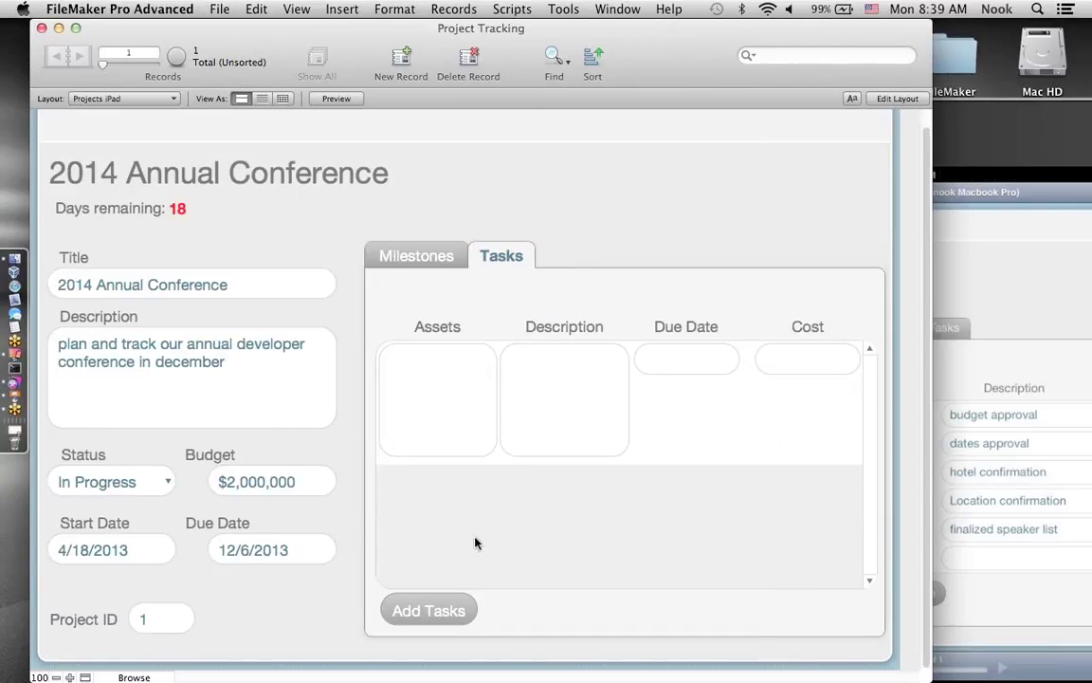
{"action": "left_click", "coordinate": [435, 620]}
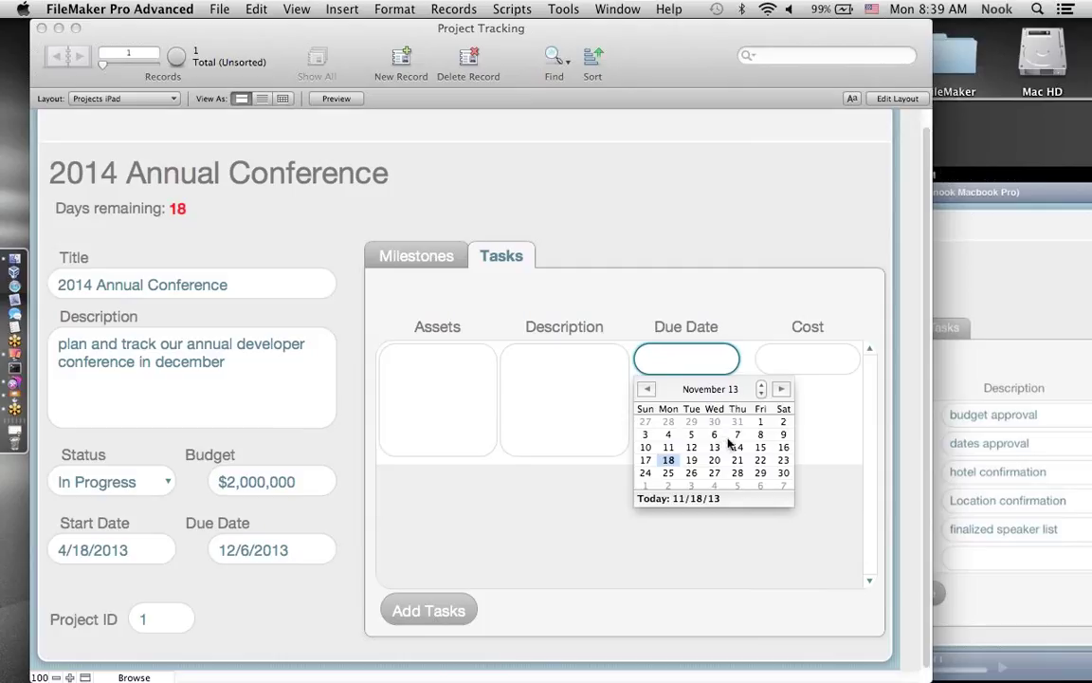
{"action": "left_click", "coordinate": [647, 389]}
{"action": "left_click", "coordinate": [647, 388]}
{"action": "left_click", "coordinate": [646, 389]}
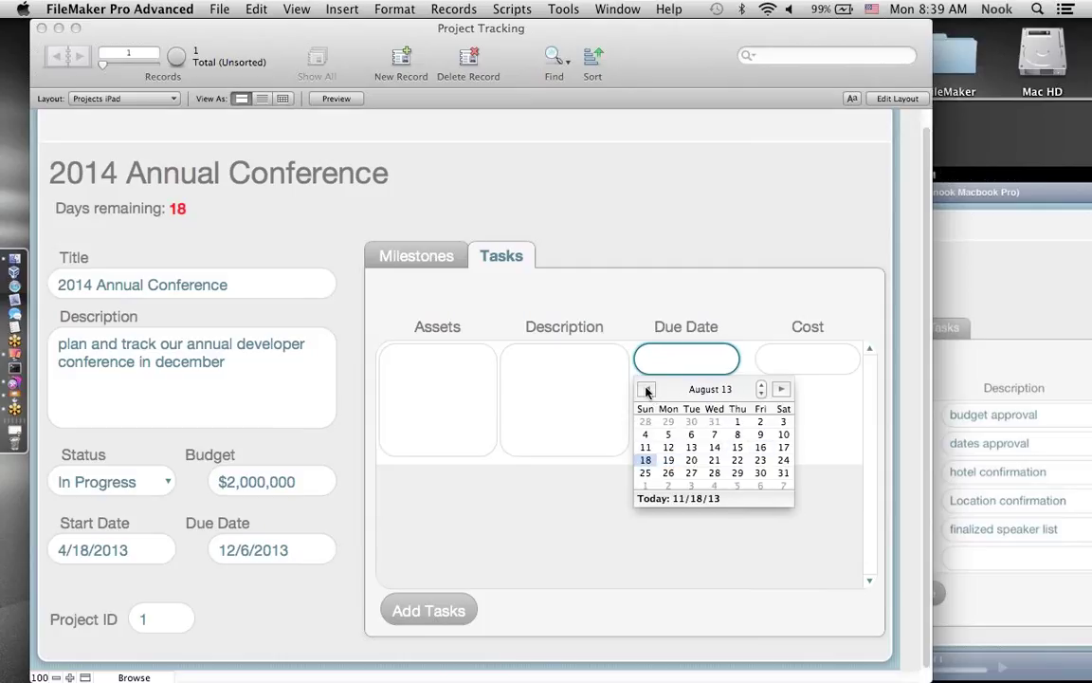
{"action": "left_click", "coordinate": [761, 435]}
- Enter "Meet with location manager about cost" as the new task's description and commit the record
{"action": "left_click", "coordinate": [521, 359]}
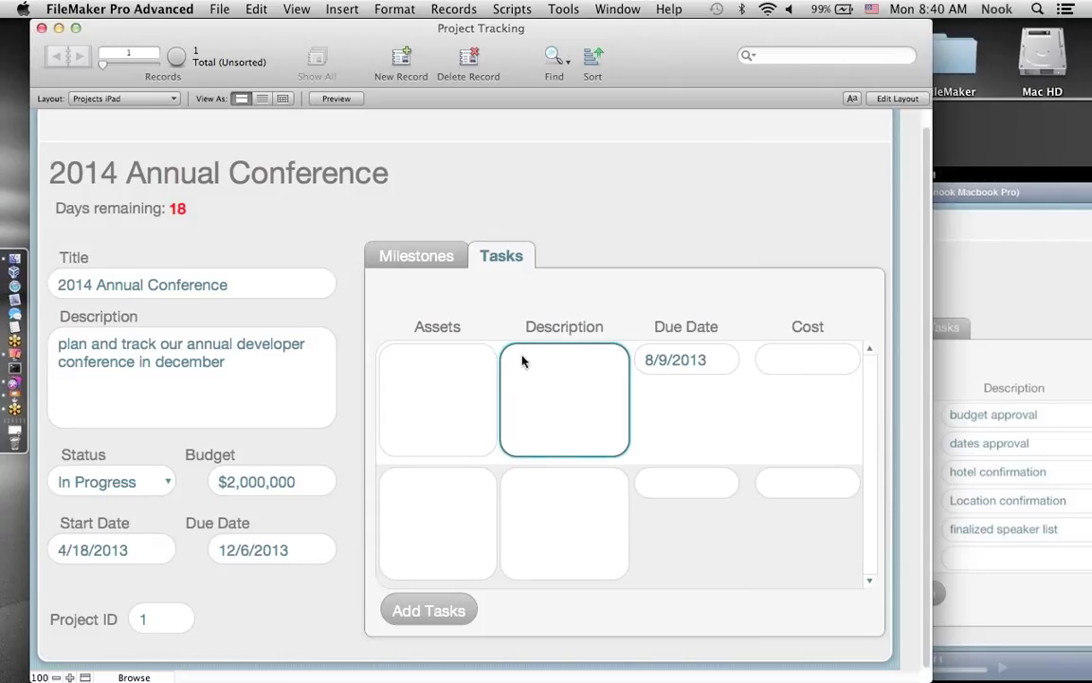
{"action": "type", "text": "Meet with tloc"}
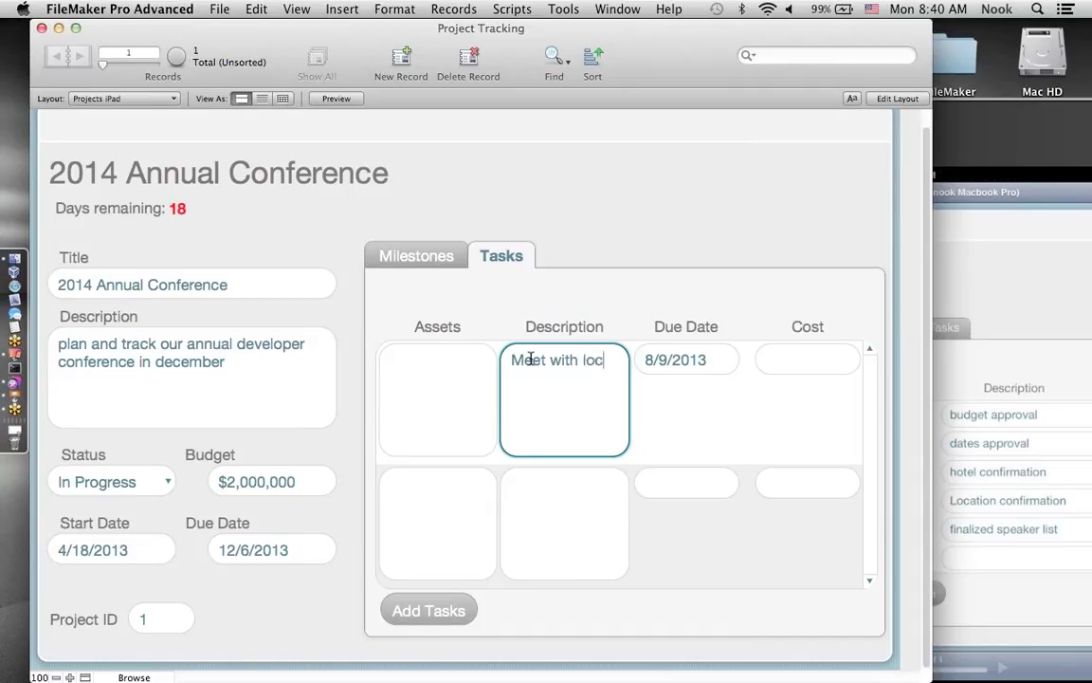
{"action": "type", "text": "ation manager about cost"}
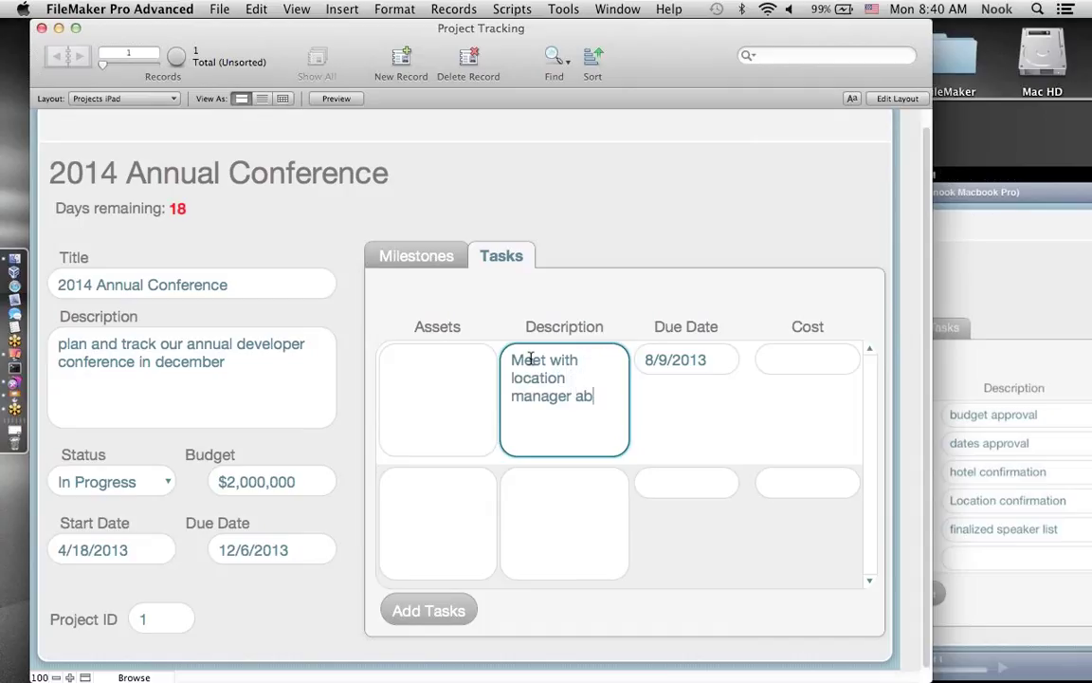
{"action": "left_click", "coordinate": [729, 251]}
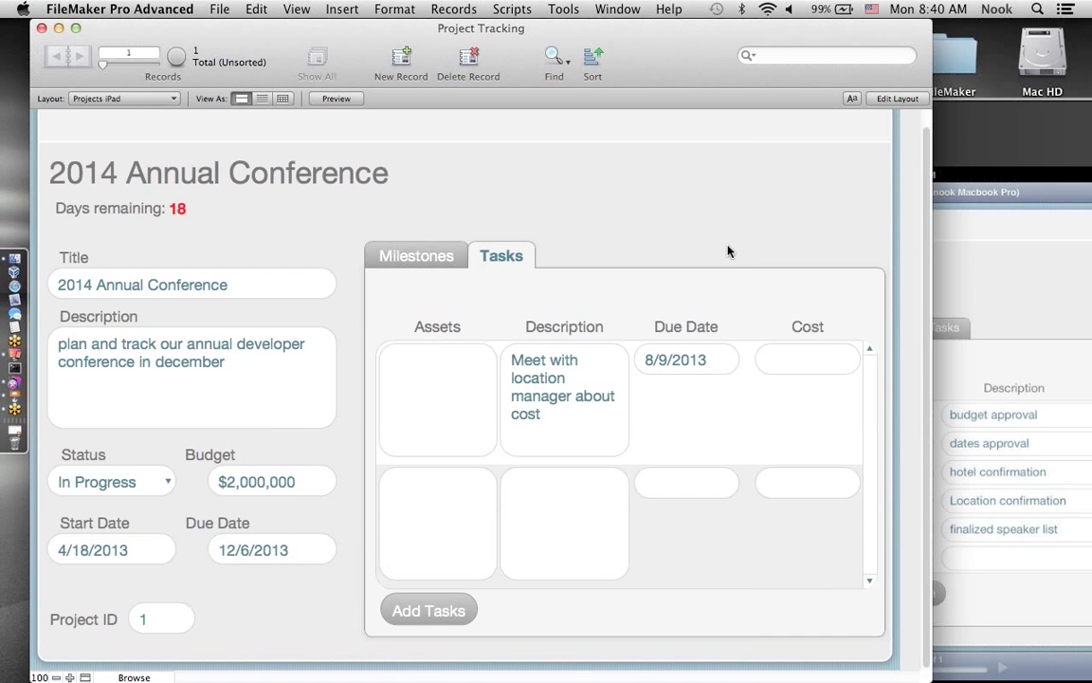
- Open the "iDea to iPad" desktop folder in Finder and move its window clear of the Assets field
{"action": "left_click", "coordinate": [987, 126]}
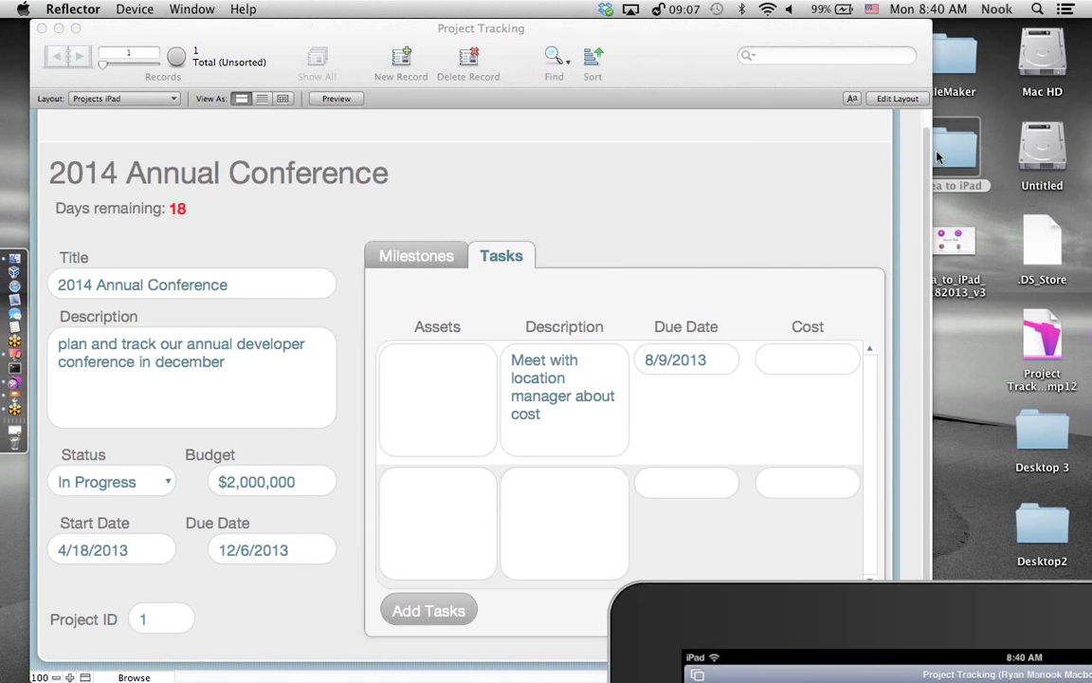
{"action": "double_click", "coordinate": [937, 157]}
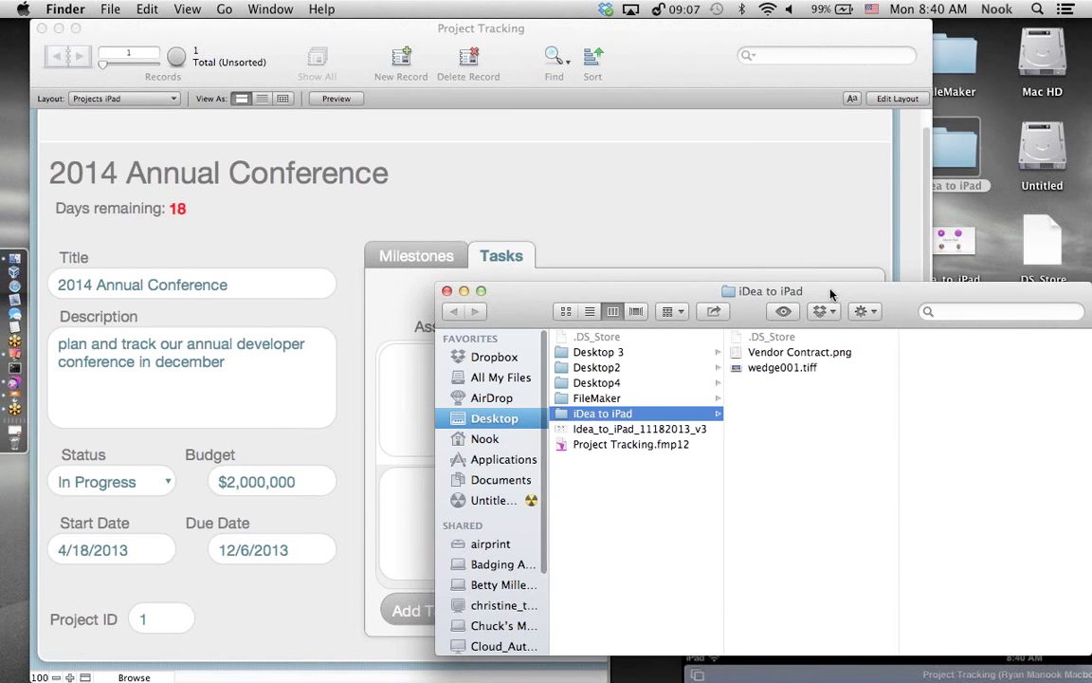
{"action": "left_click_drag", "start_coordinate": [831, 295], "coordinate": [1027, 234]}
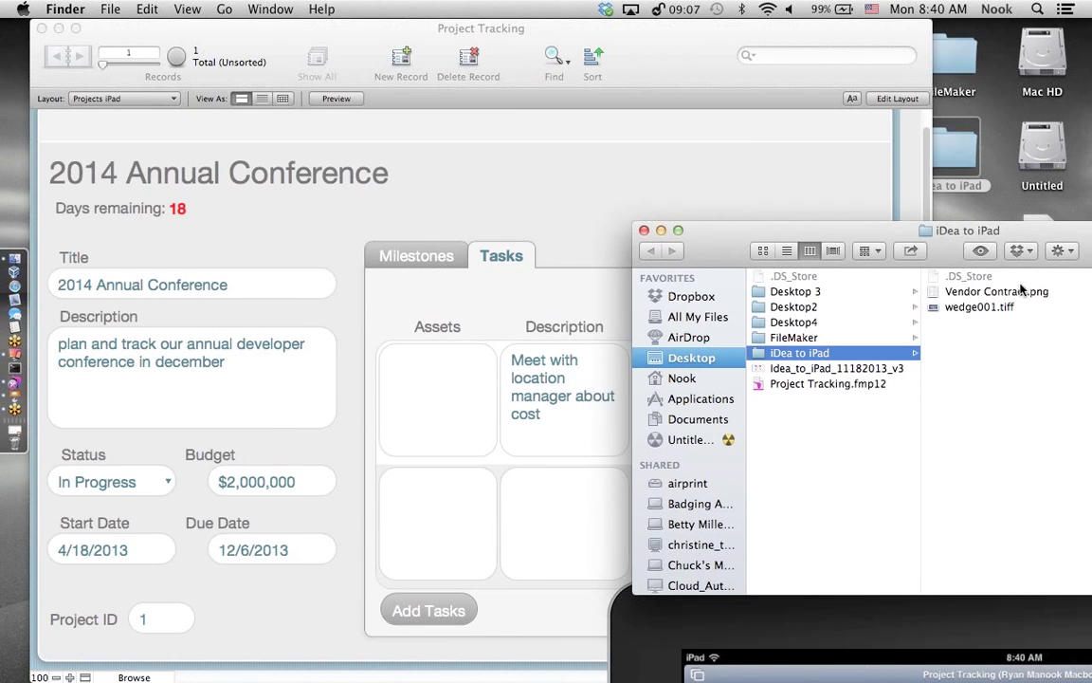
- Return to FileMaker Pro and insert the picture wedge001.tiff from the "iDea to iPad" folder into the first task's Assets field
{"action": "left_click", "coordinate": [390, 432]}
{"action": "left_click", "coordinate": [419, 416]}
{"action": "right_click", "coordinate": [423, 418]}
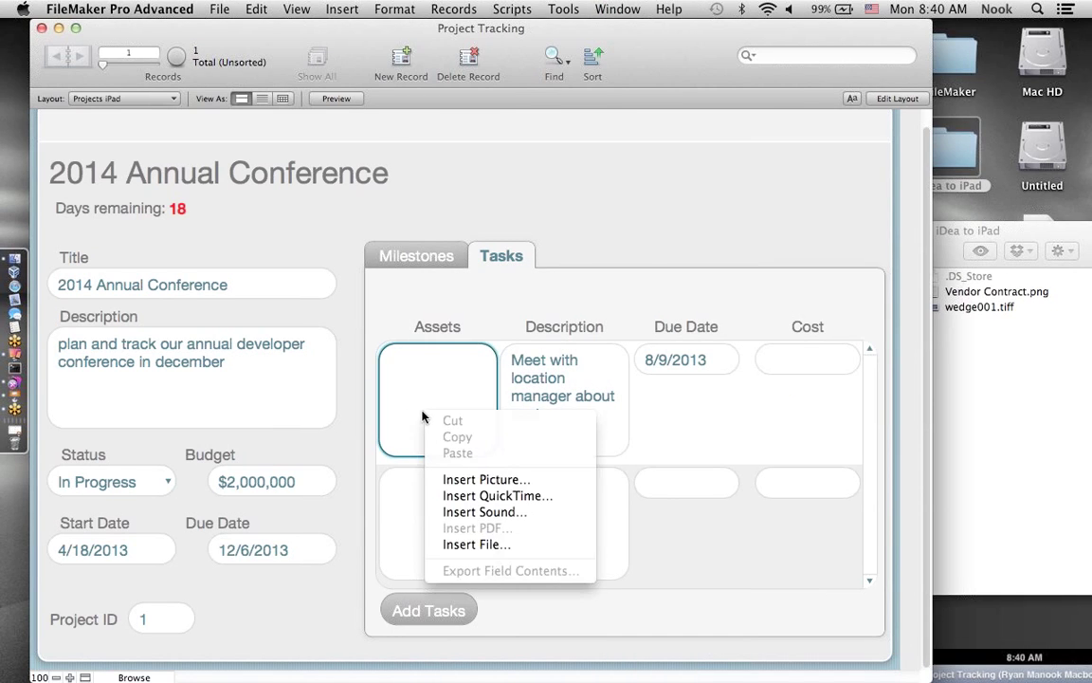
{"action": "left_click", "coordinate": [457, 481]}
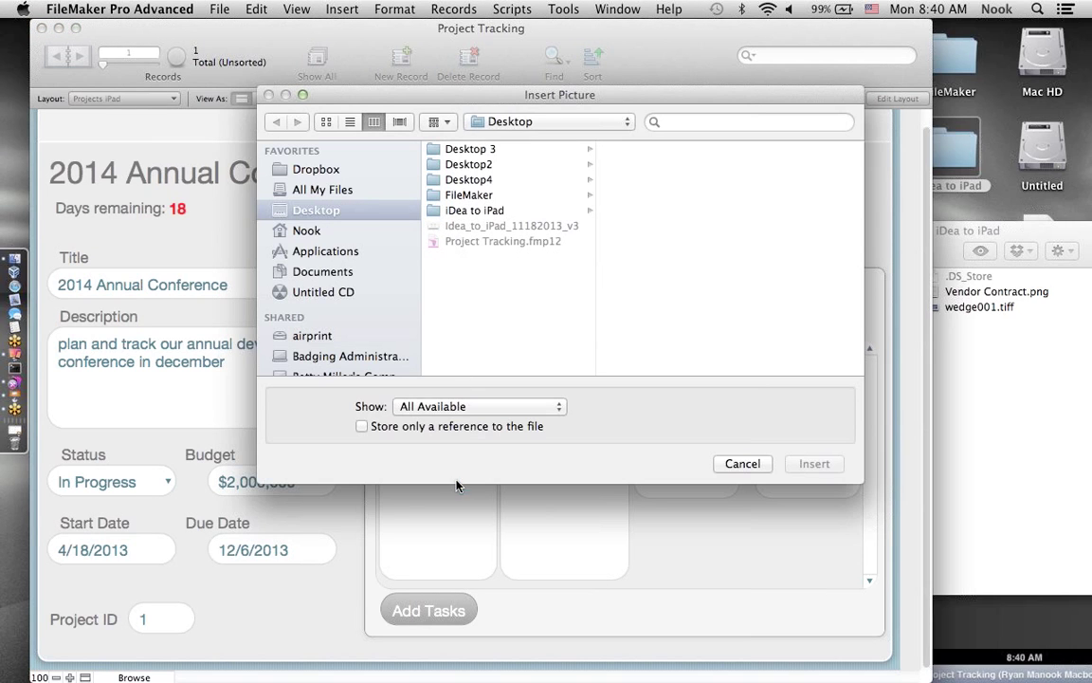
{"action": "left_click", "coordinate": [474, 210]}
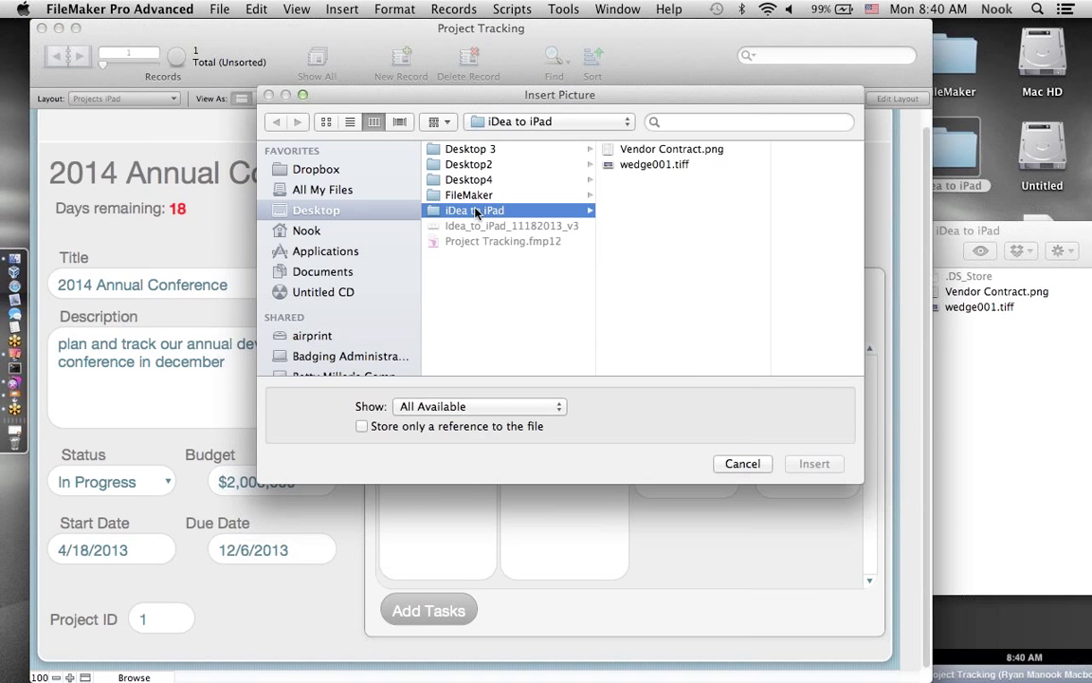
{"action": "left_click", "coordinate": [652, 165]}
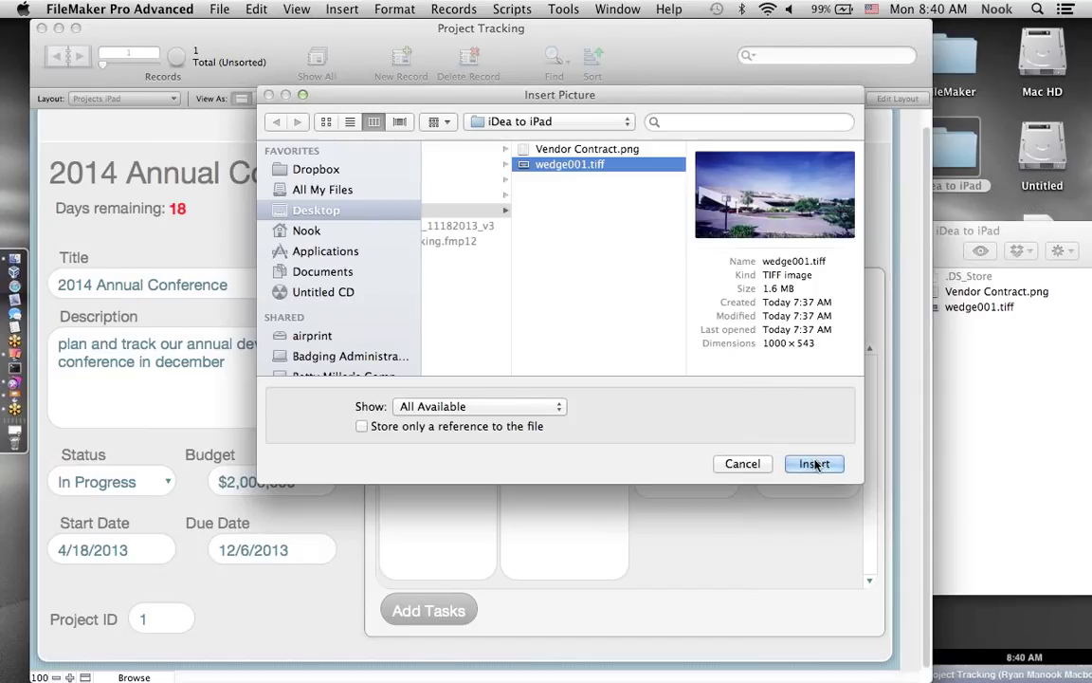
{"action": "left_click", "coordinate": [814, 464]}
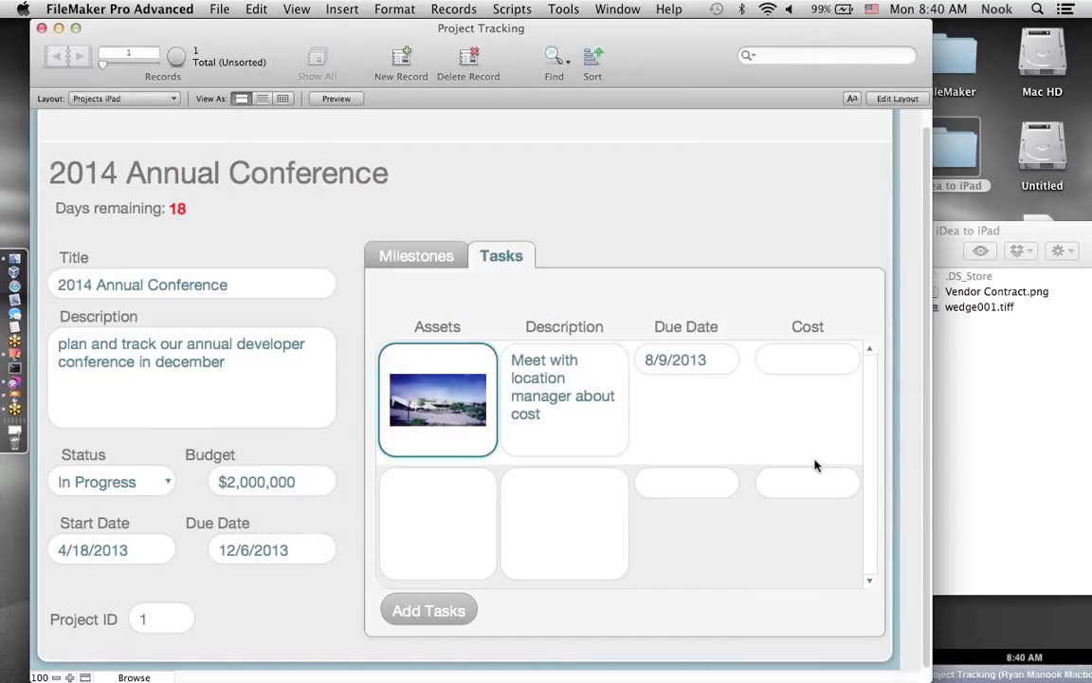
- Add a second task to the project with the description "Email contracts to vendors" and the due date 9/13/2013
{"action": "left_click", "coordinate": [566, 515]}
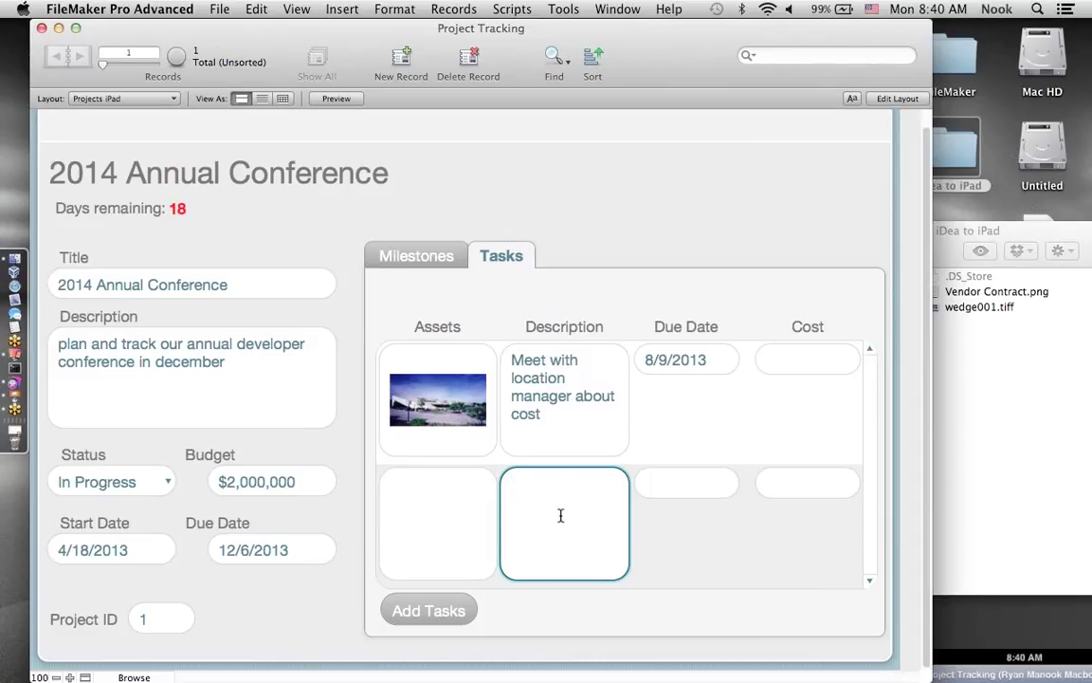
{"action": "type", "text": "Email contracts"}
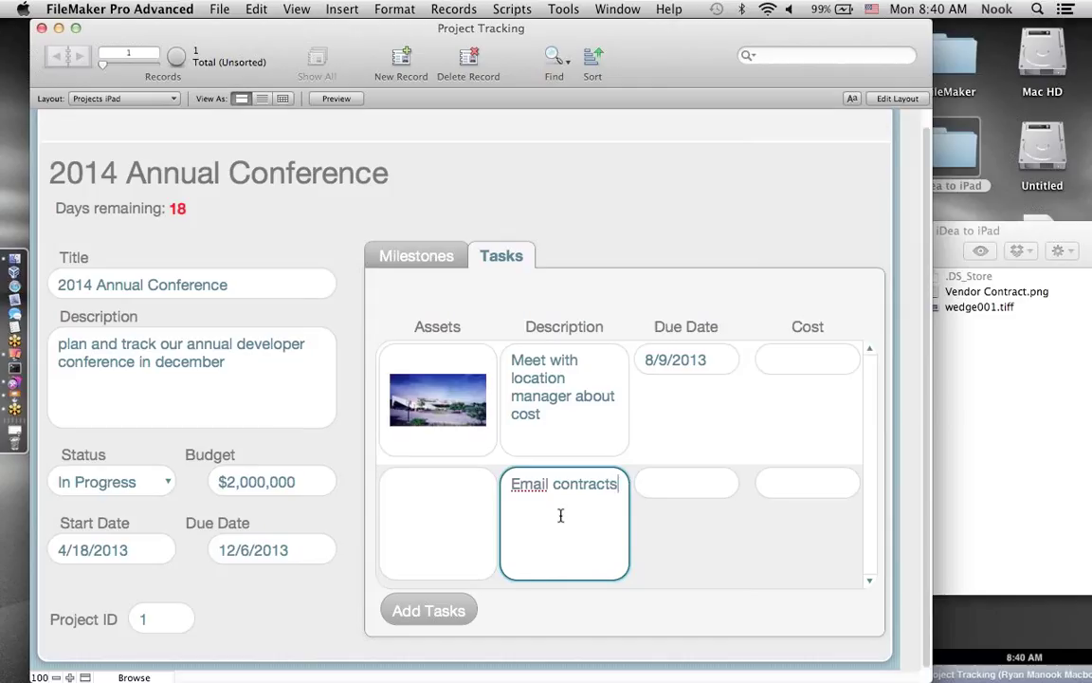
{"action": "type", "text": " to vendors"}
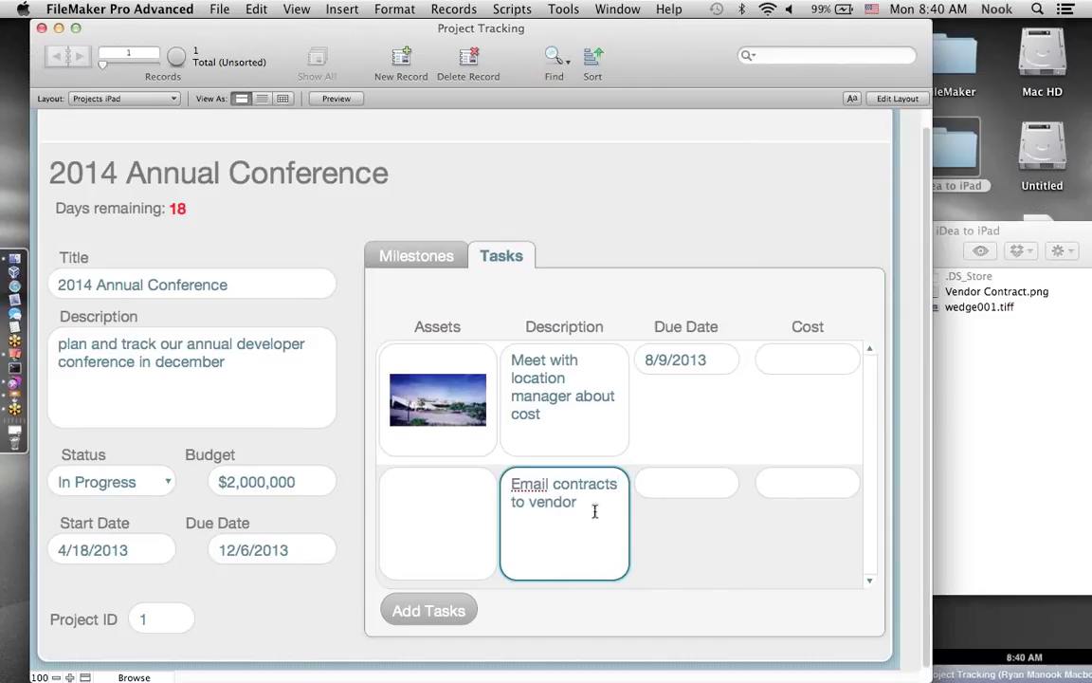
{"action": "left_click", "coordinate": [680, 485]}
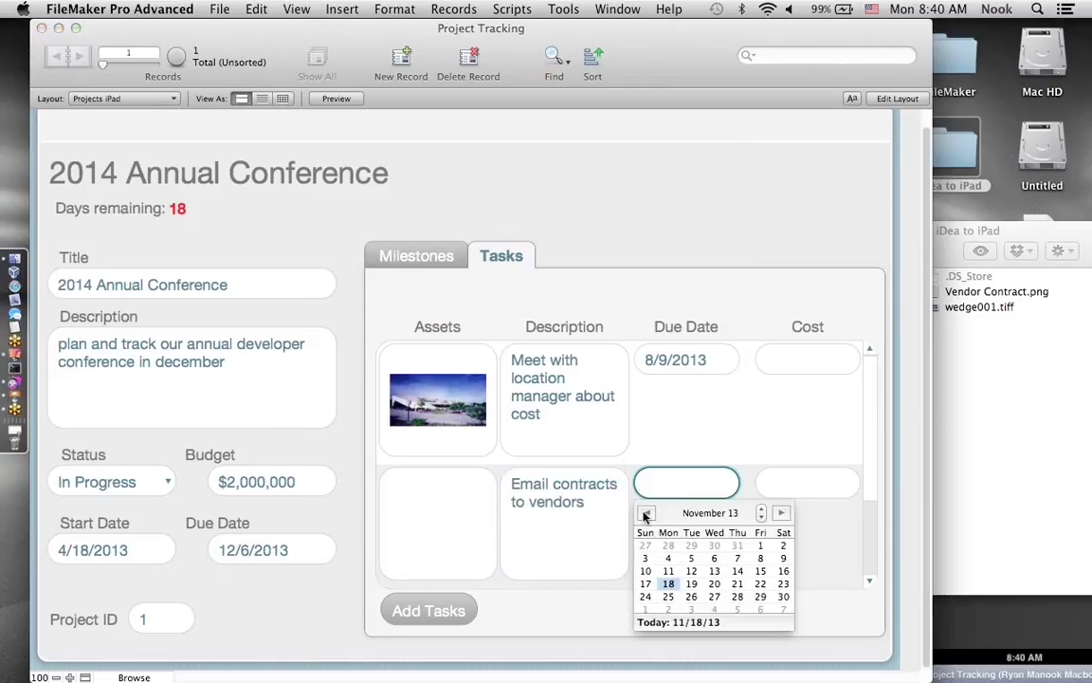
{"action": "left_click", "coordinate": [648, 513]}
{"action": "left_click", "coordinate": [648, 513]}
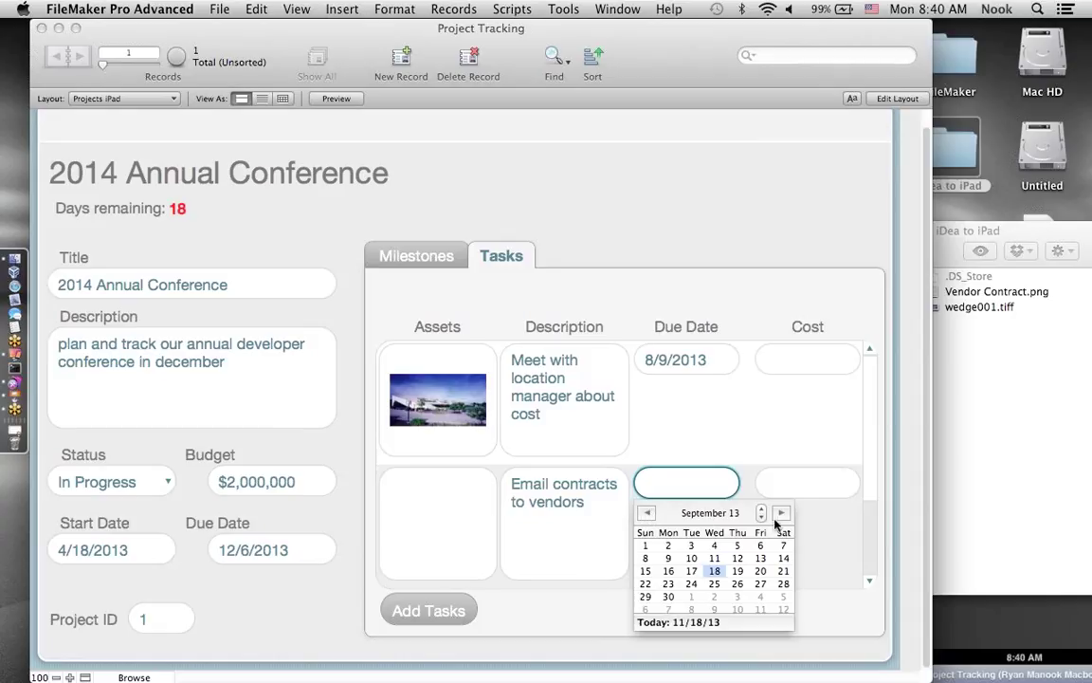
{"action": "left_click", "coordinate": [760, 557]}
{"action": "key", "text": "Tab"}
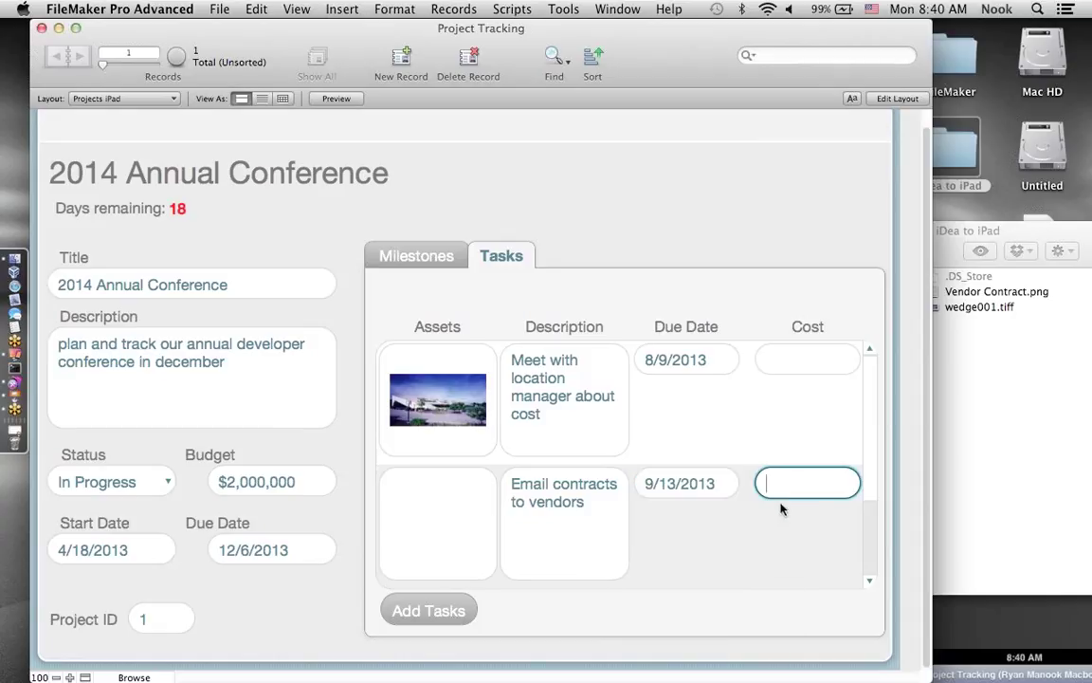
- Insert the picture Vendor Contract.png from the "iDea to iPad" folder into the second task's Assets field
{"action": "left_click", "coordinate": [445, 515]}
{"action": "right_click", "coordinate": [438, 515]}
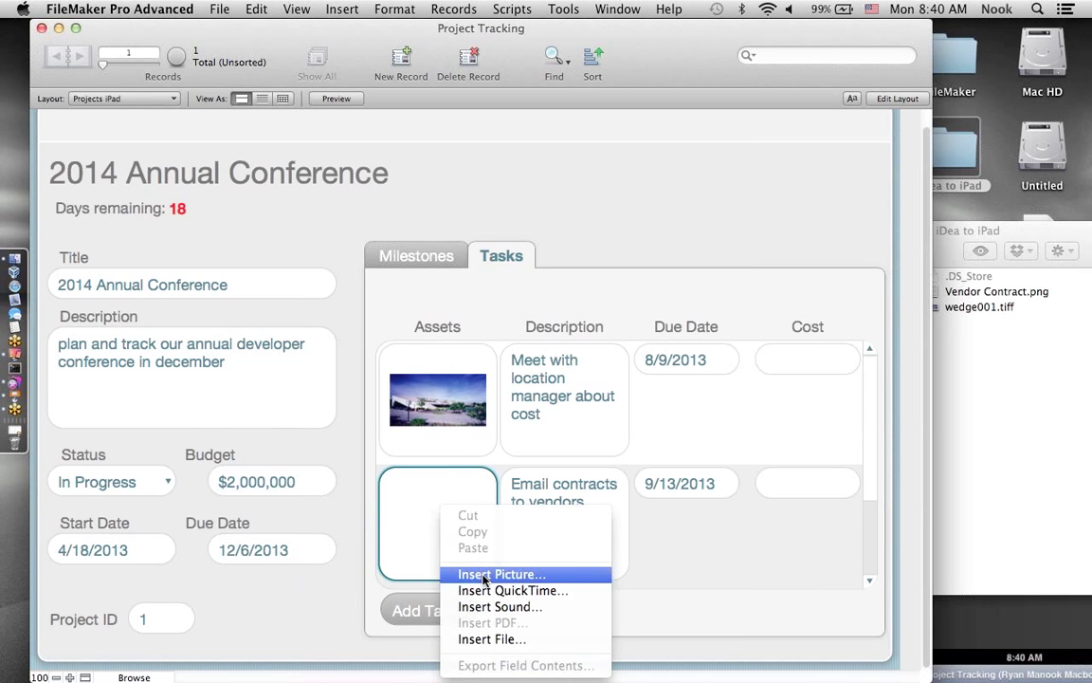
{"action": "left_click", "coordinate": [480, 575]}
{"action": "left_click", "coordinate": [663, 149]}
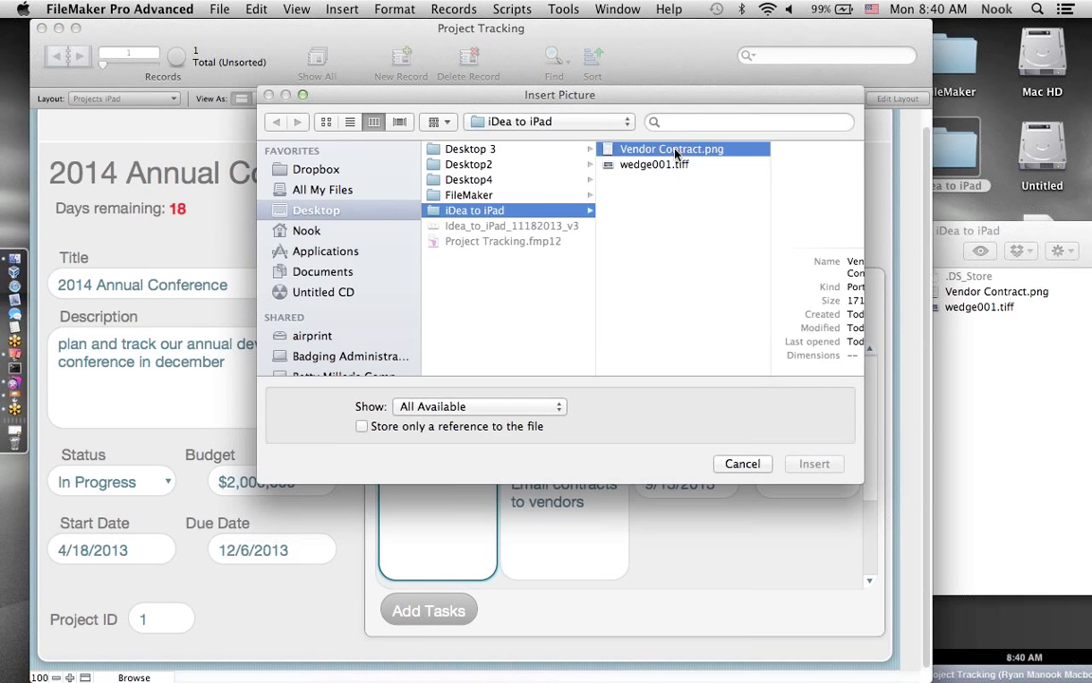
{"action": "left_click", "coordinate": [813, 463]}
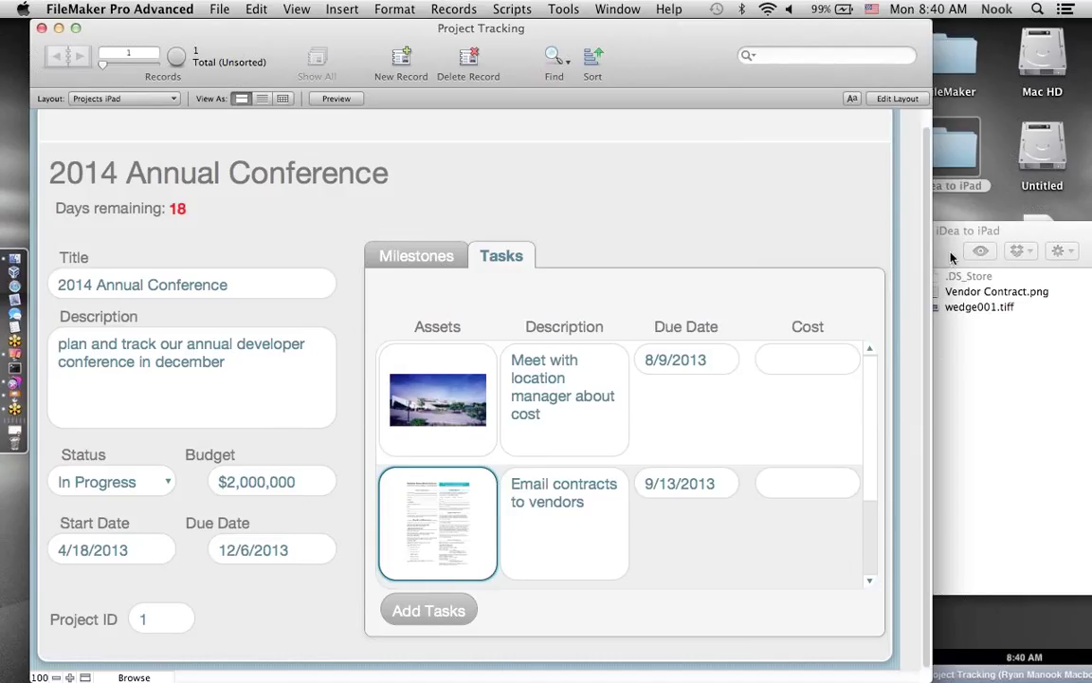
- Switch to the Reflector window mirroring the iPad and move it higher to view the project's tasks there
{"action": "left_click", "coordinate": [982, 282]}
{"action": "left_click", "coordinate": [654, 227]}
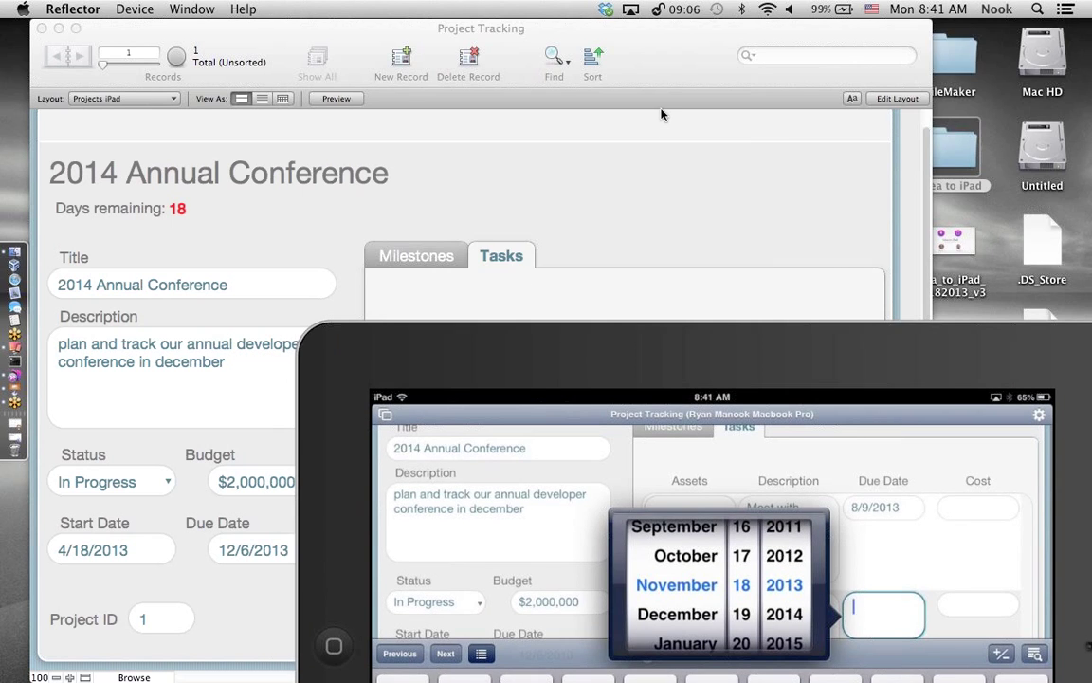
{"action": "left_click", "coordinate": [641, 212]}
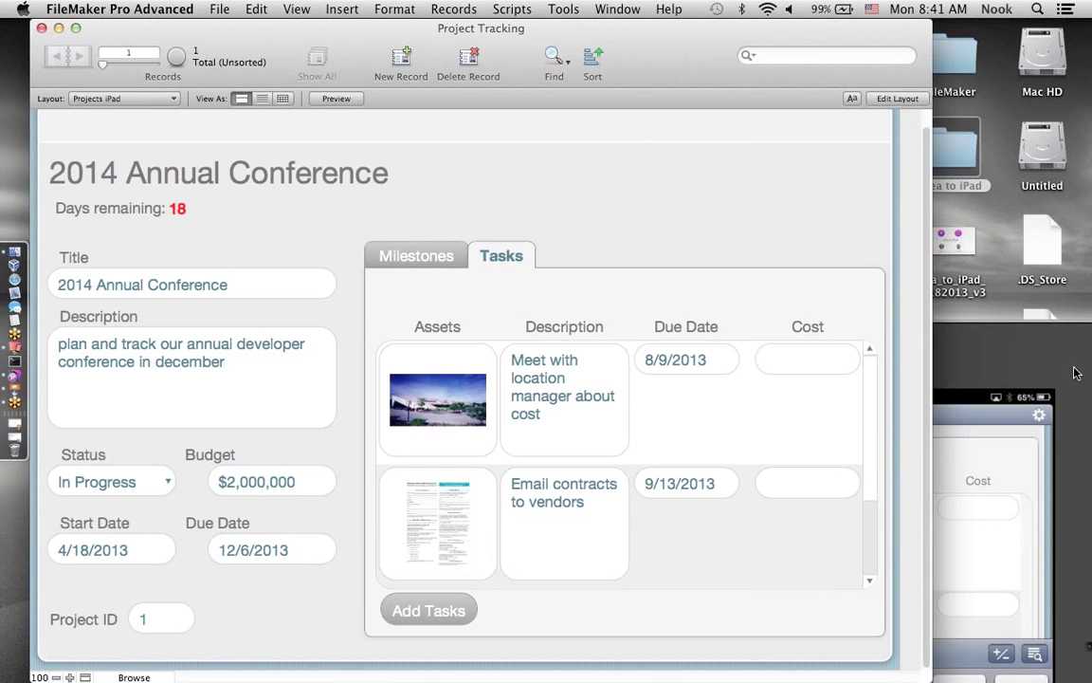
{"action": "left_click", "coordinate": [987, 360]}
{"action": "left_click_drag", "start_coordinate": [899, 315], "coordinate": [876, 21]}
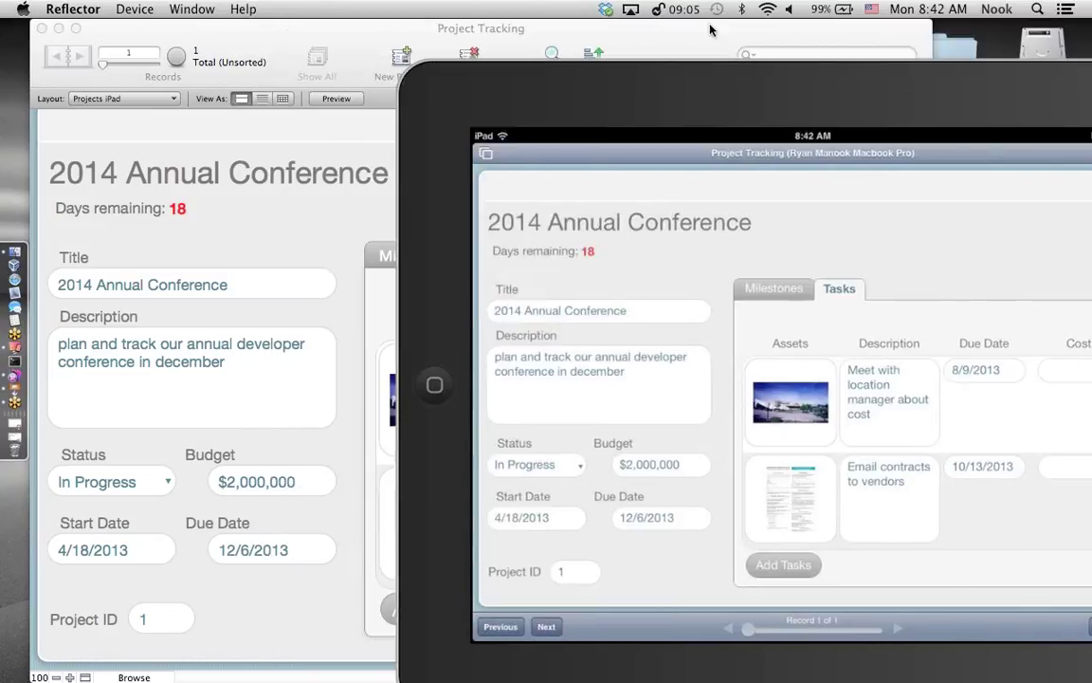
- Return to FileMaker Pro and set the cost of the "Meet with location manager about cost" task to 1200000
{"action": "left_click", "coordinate": [709, 30]}
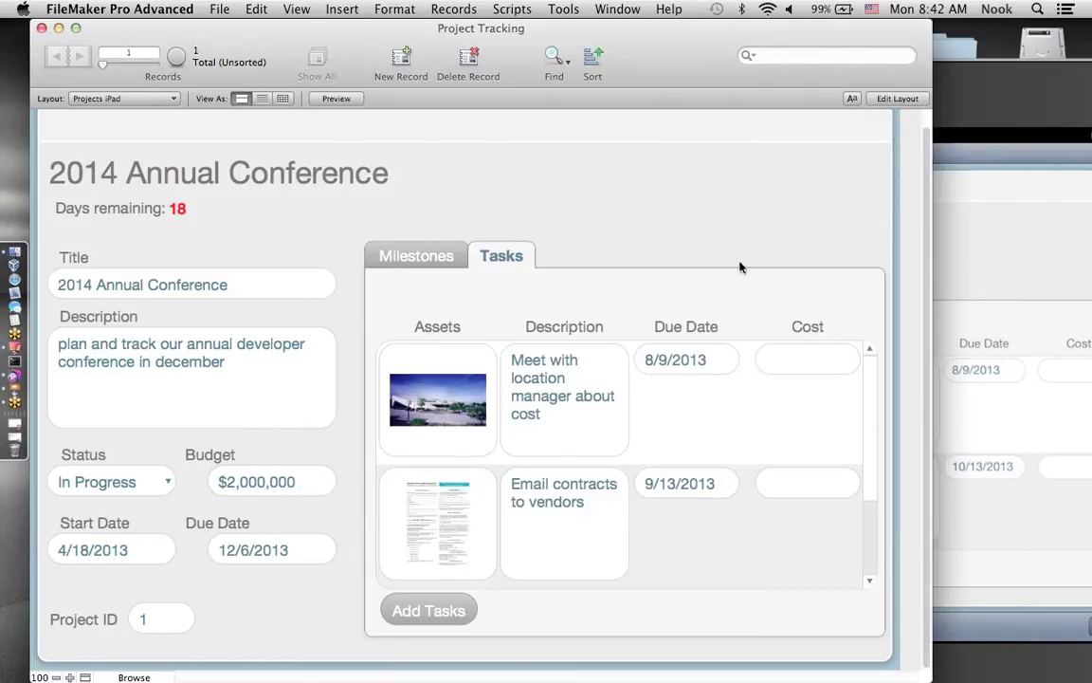
{"action": "left_click", "coordinate": [796, 356]}
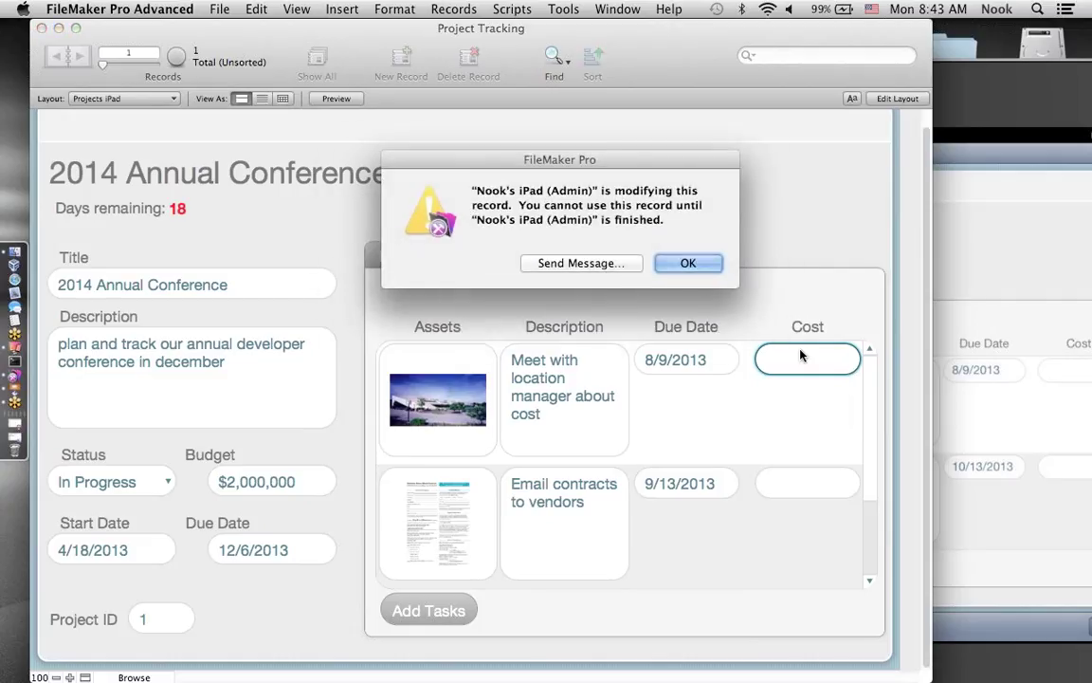
{"action": "left_click", "coordinate": [676, 265]}
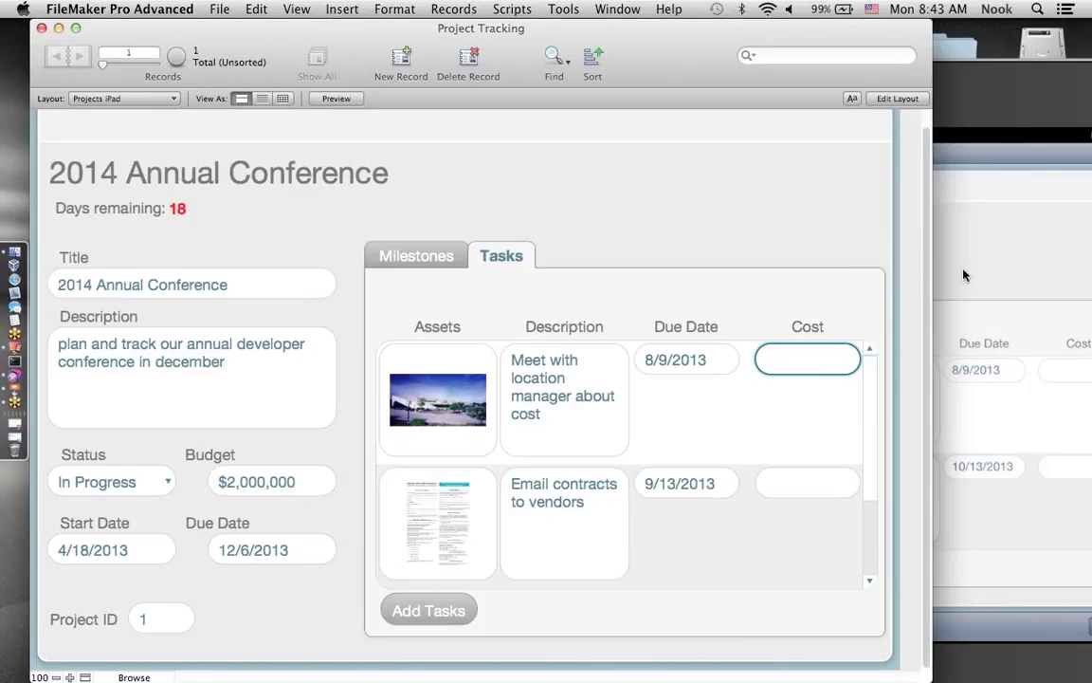
{"action": "left_click", "coordinate": [800, 354]}
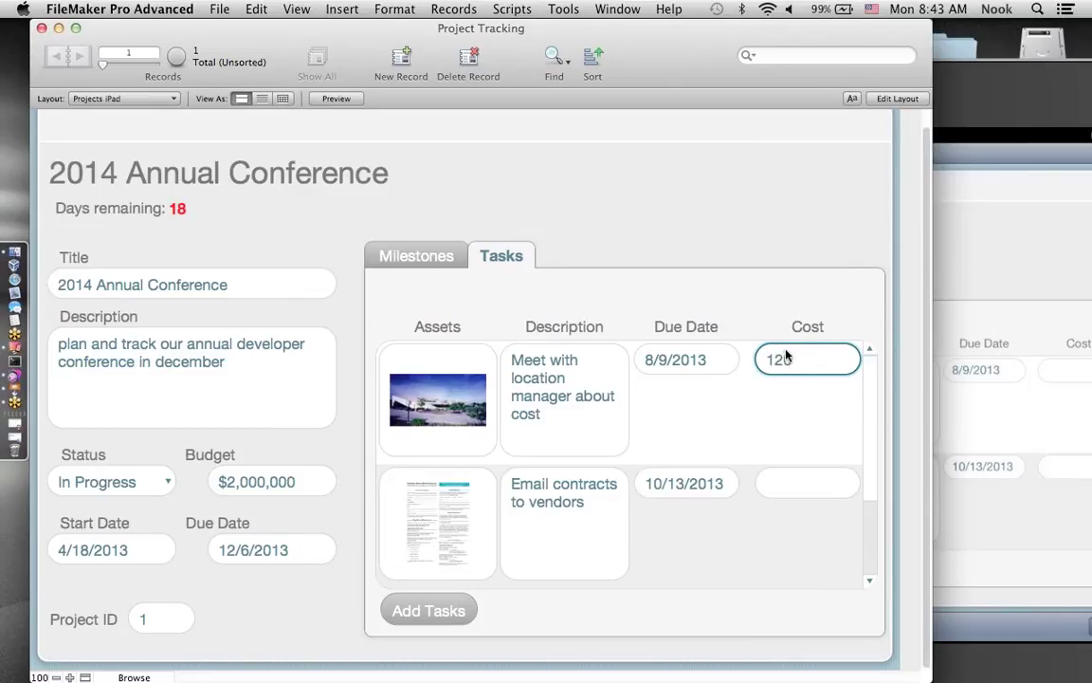
{"action": "type", "text": "1200000"}
{"action": "left_click", "coordinate": [812, 298]}
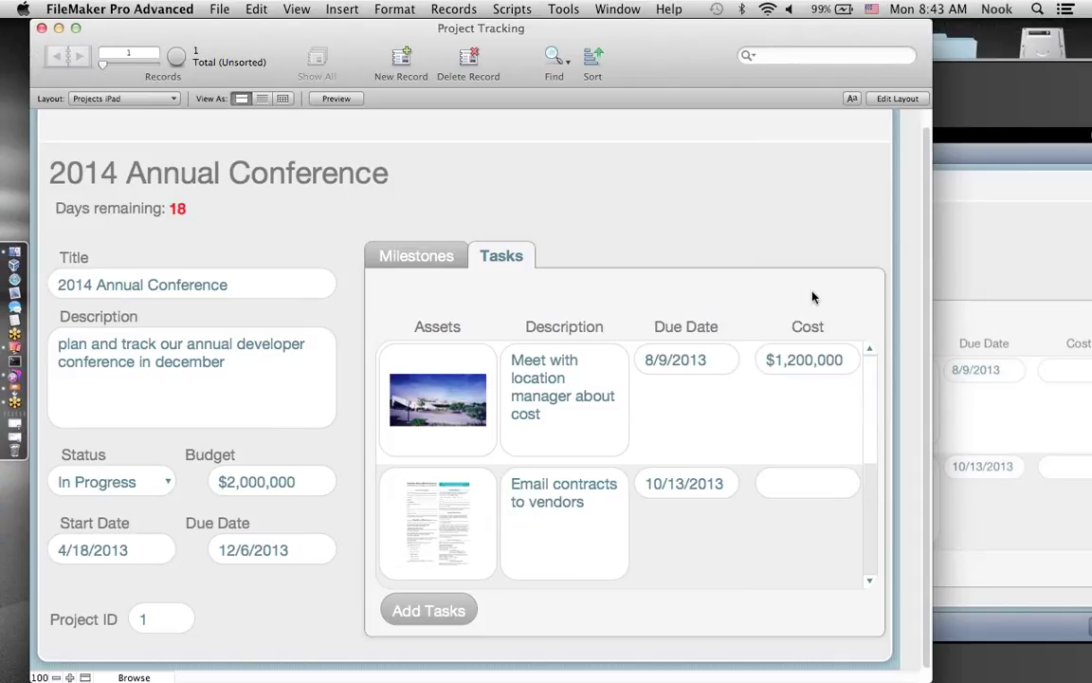
- Set the cost of the "meet awards designer" task to 10,000 and commit the record
{"action": "scroll", "coordinate": [775, 469], "scroll_direction": "down", "scroll_amount": 1}
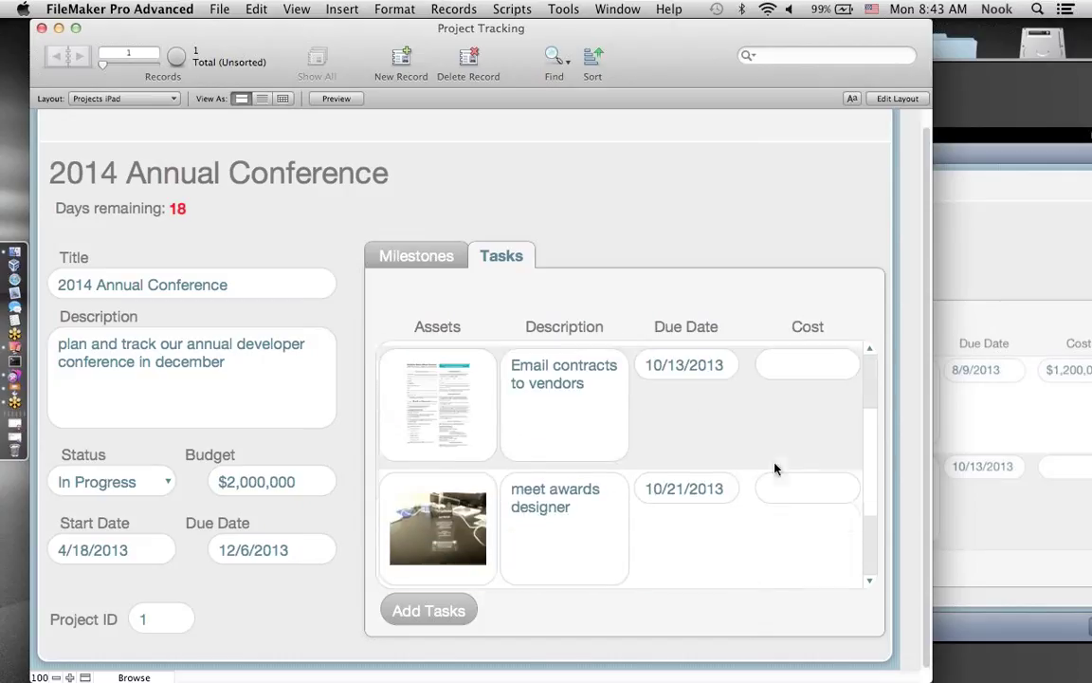
{"action": "left_click", "coordinate": [782, 487]}
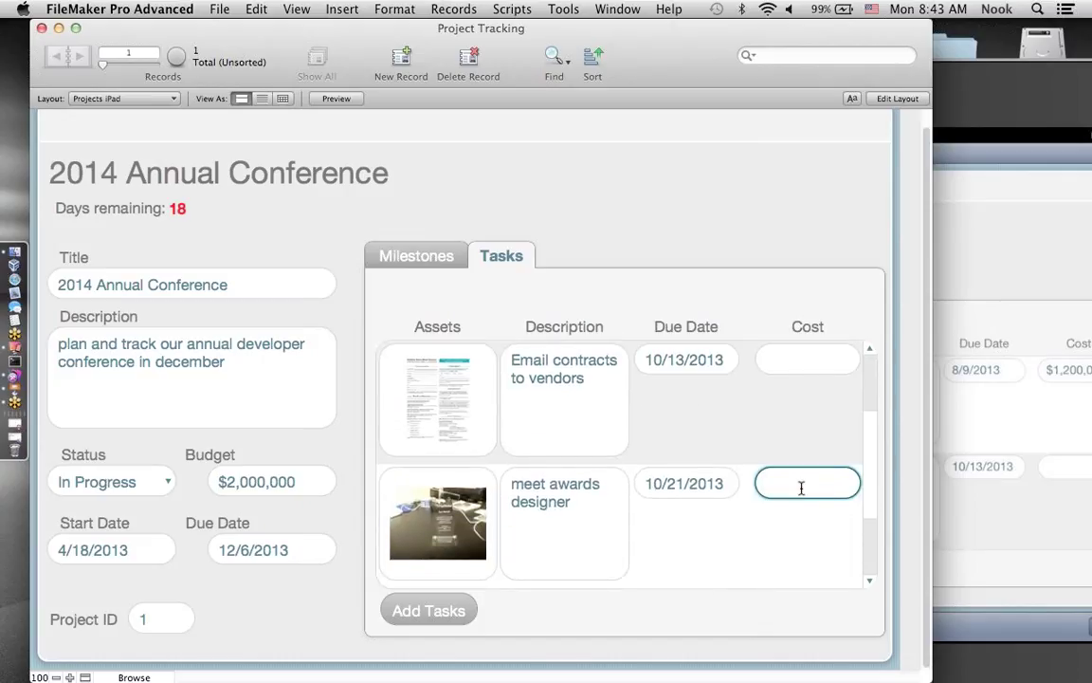
{"action": "type", "text": "10,000"}
{"action": "left_click", "coordinate": [778, 298]}
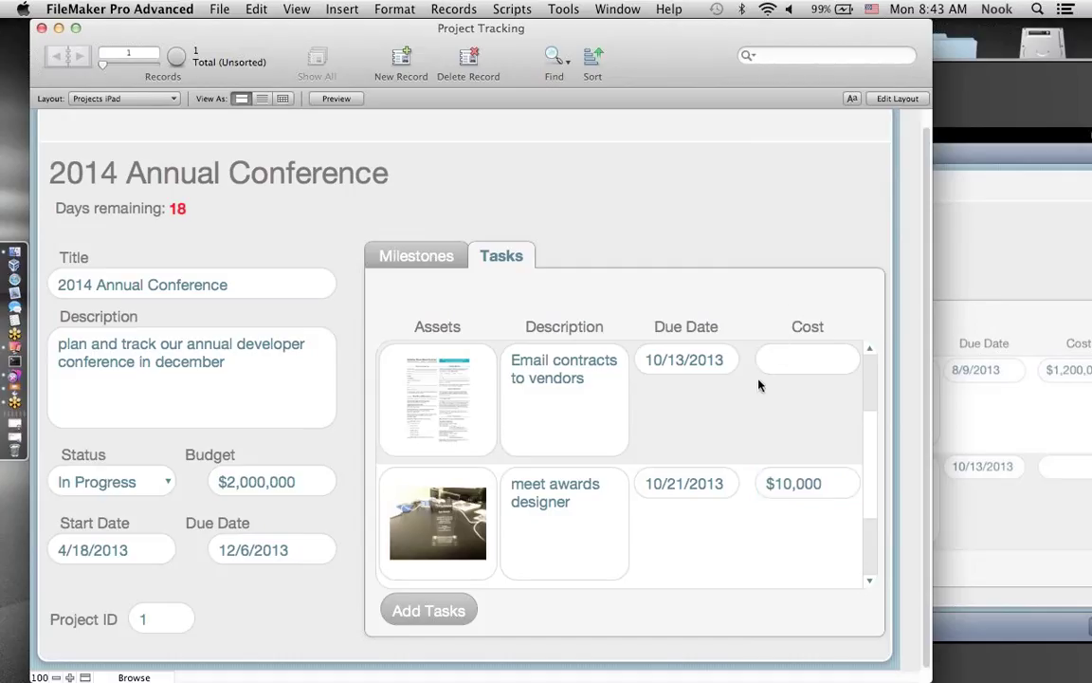
- Open the database definition of Project Tracking and display the fields of the Tasks table
{"action": "scroll", "coordinate": [756, 383], "scroll_direction": "up", "scroll_amount": 3}
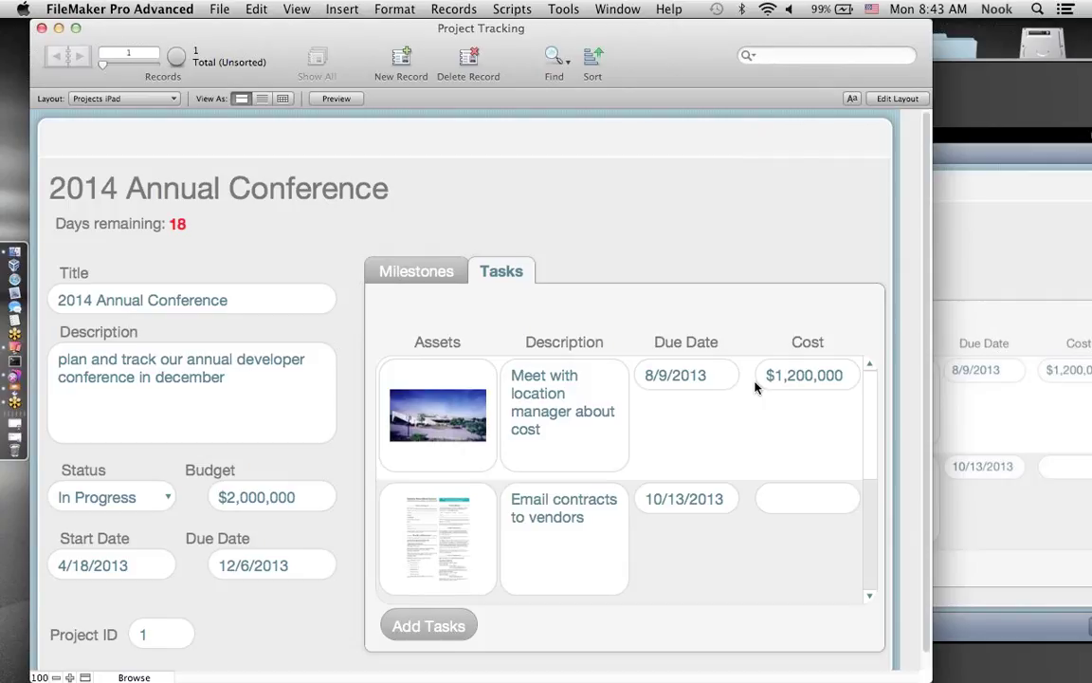
{"action": "left_click", "coordinate": [214, 10]}
{"action": "mouse_move", "coordinate": [367, 151]}
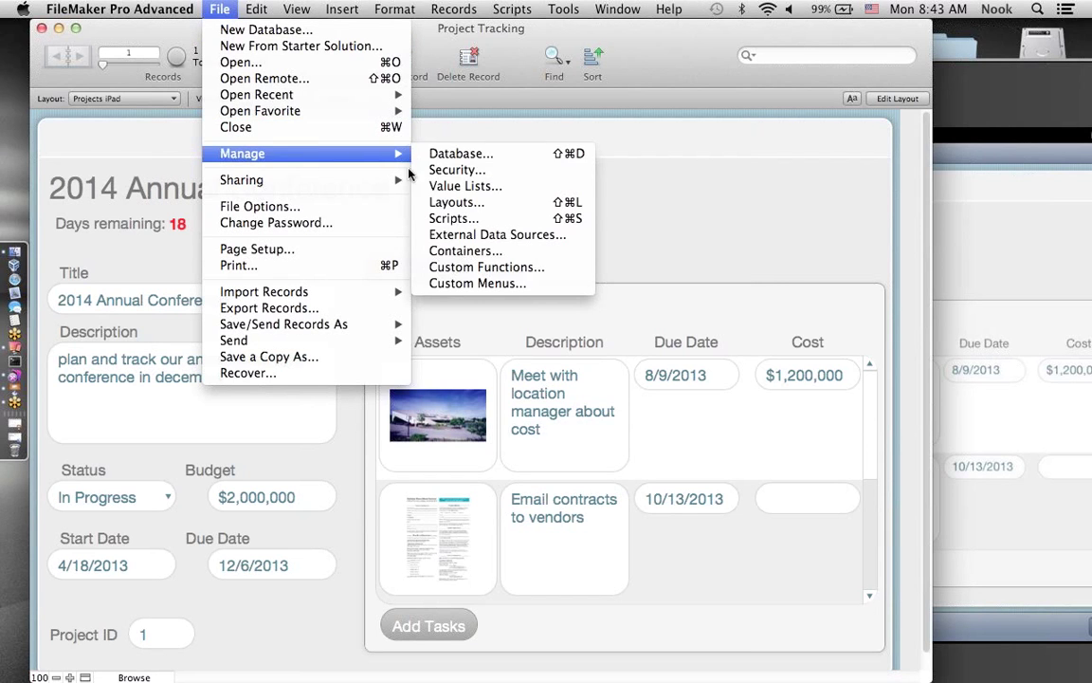
{"action": "left_click", "coordinate": [446, 159]}
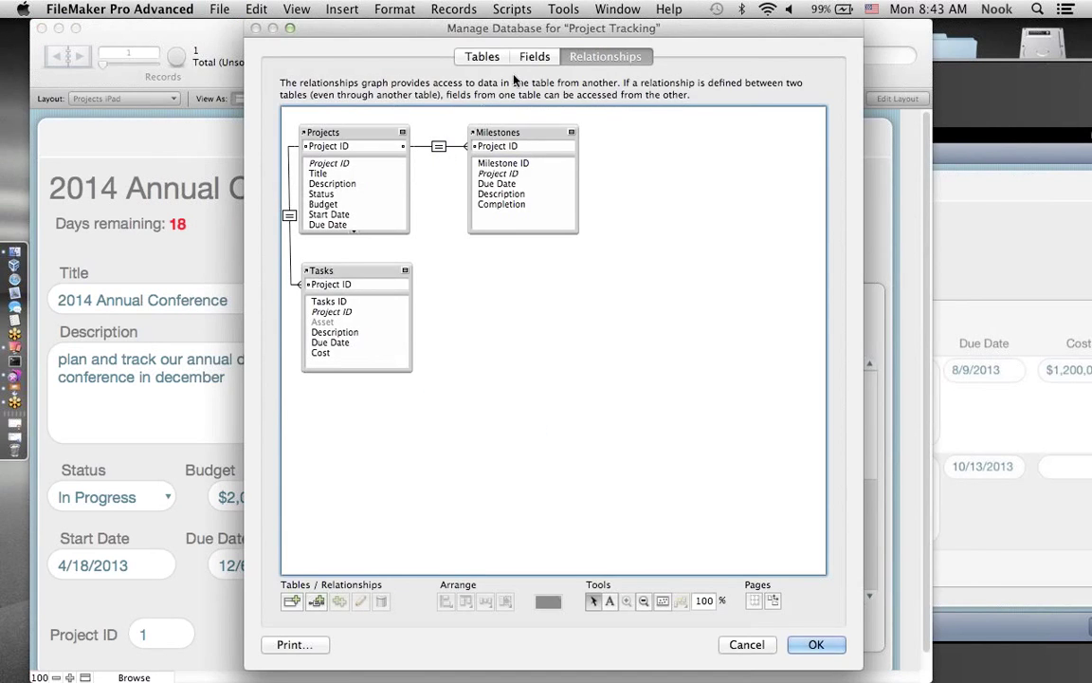
{"action": "left_click", "coordinate": [481, 57]}
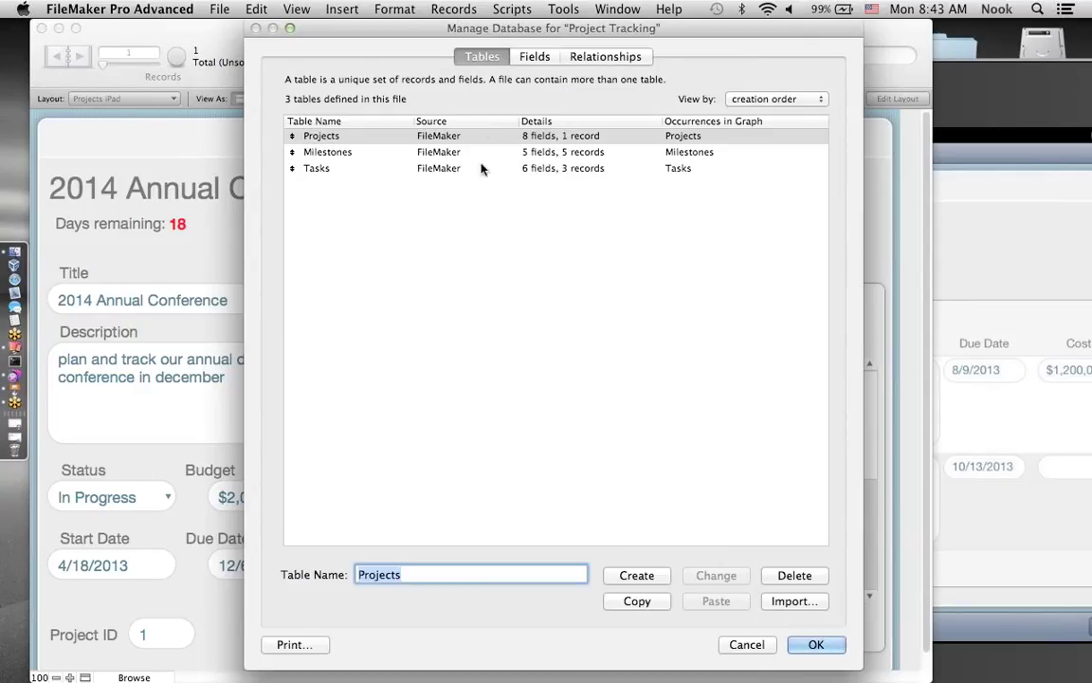
{"action": "left_click", "coordinate": [536, 56]}
{"action": "left_click", "coordinate": [403, 82]}
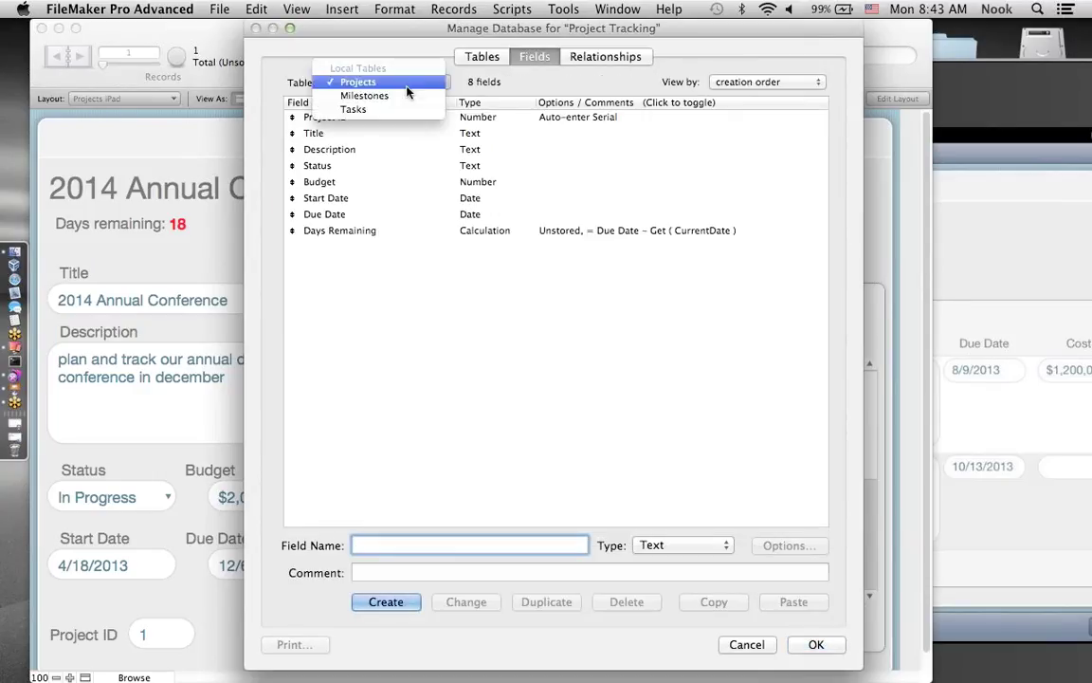
{"action": "left_click", "coordinate": [403, 111]}
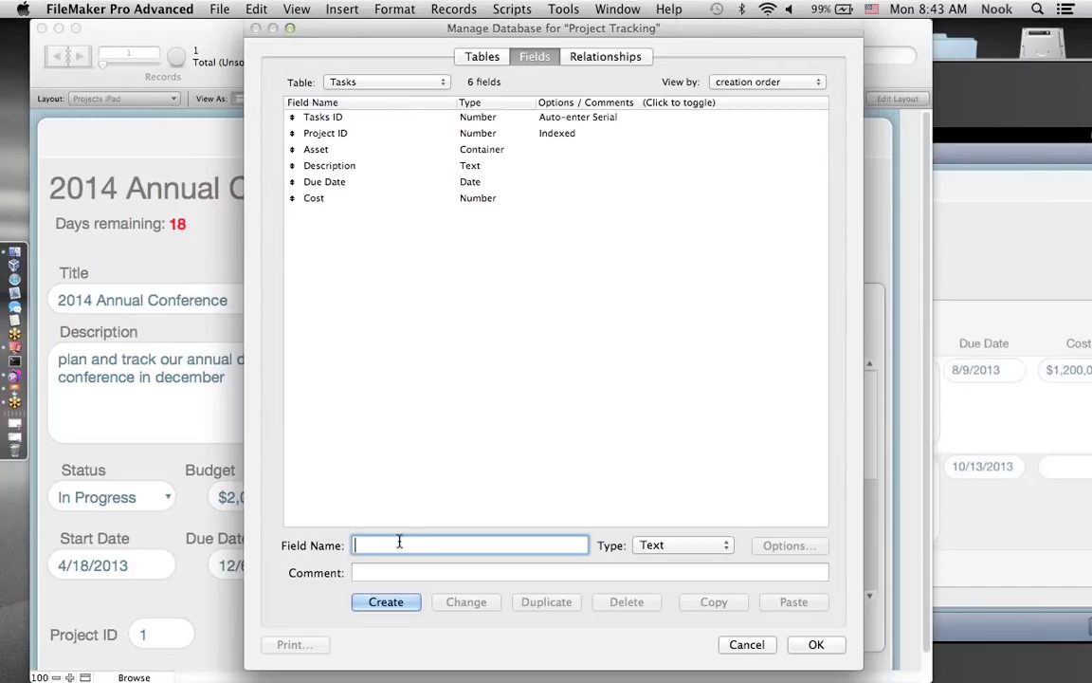
- Create a summary field named Total Cost in the Tasks table as the total of Cost, and save the database definition
{"action": "type", "text": "Total Cost"}
{"action": "left_click", "coordinate": [676, 545]}
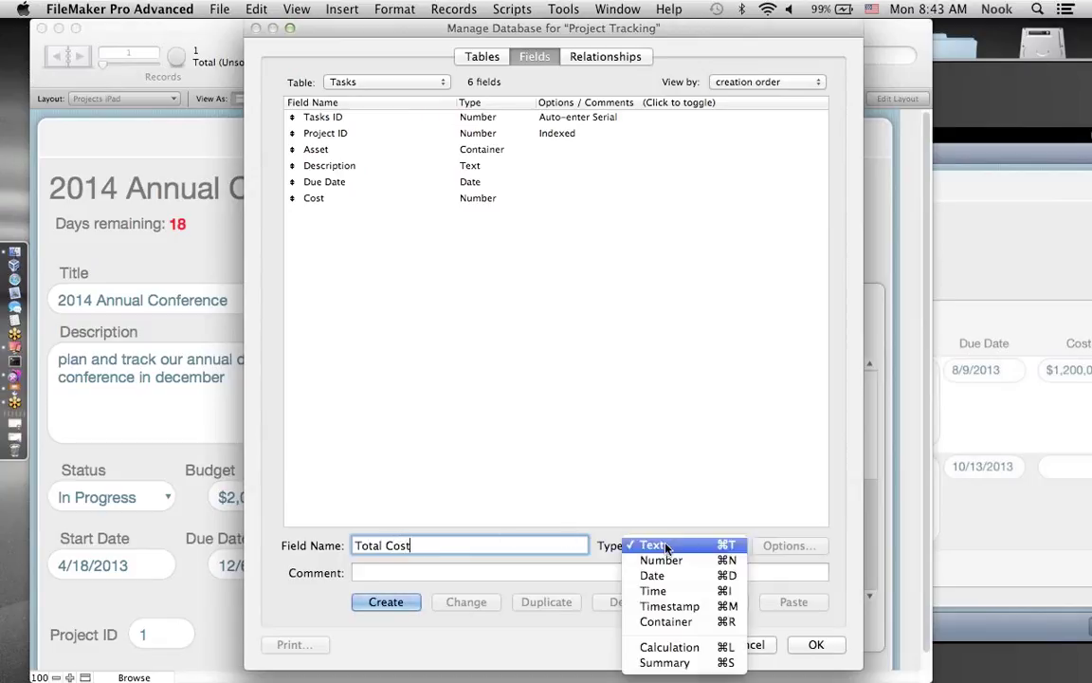
{"action": "left_click", "coordinate": [666, 663]}
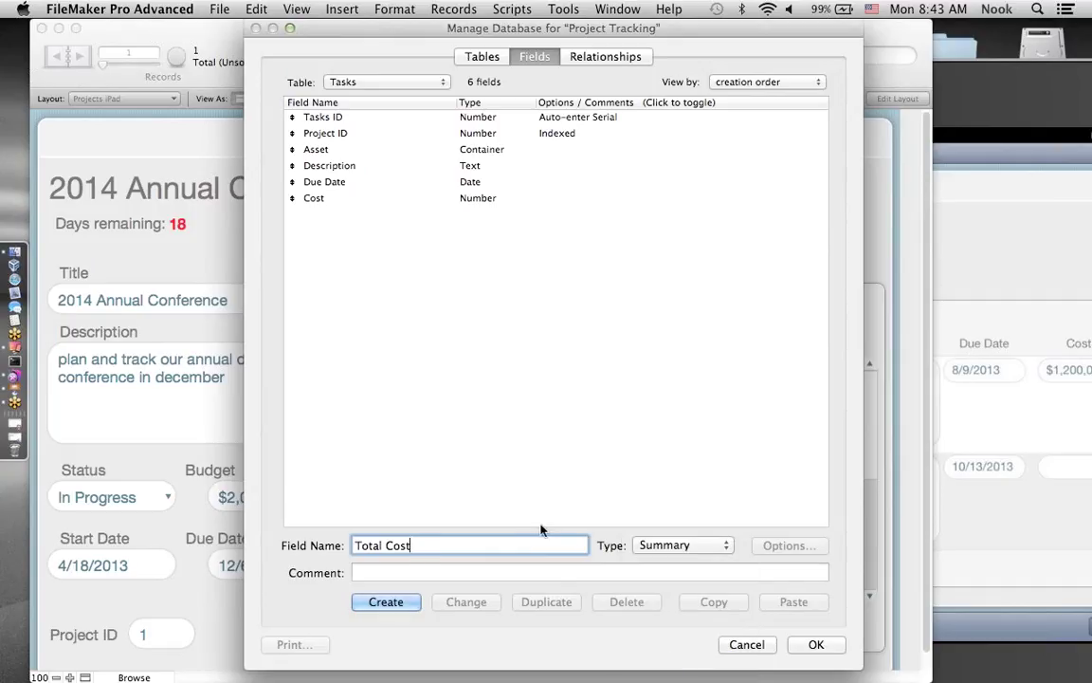
{"action": "left_click", "coordinate": [387, 602]}
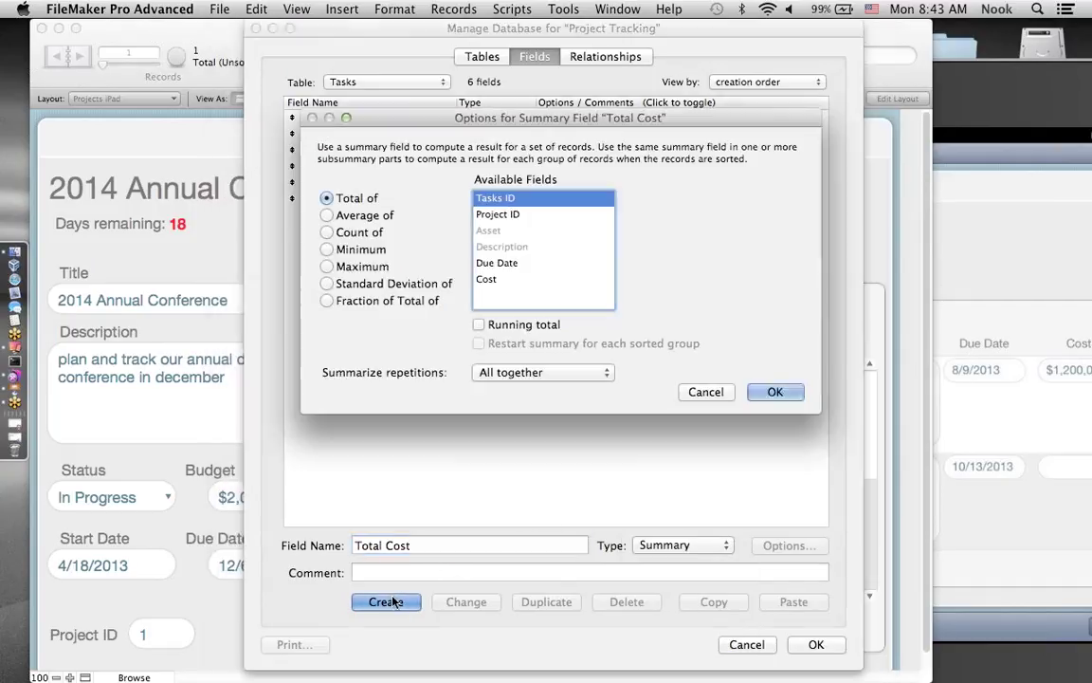
{"action": "left_click", "coordinate": [486, 279]}
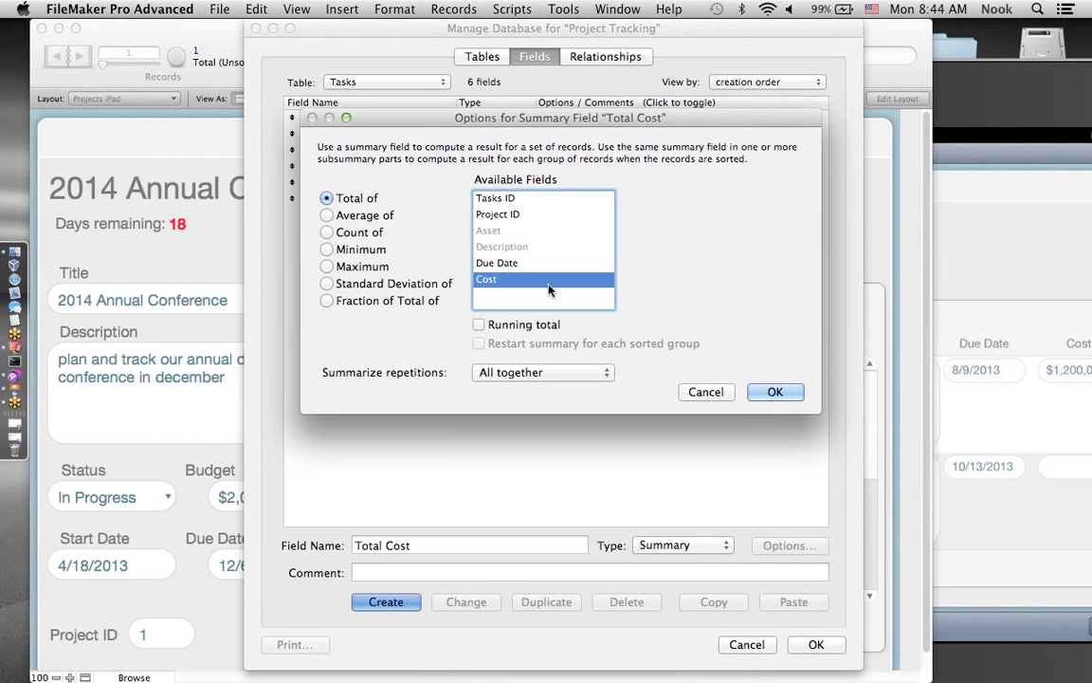
{"action": "left_click", "coordinate": [775, 393]}
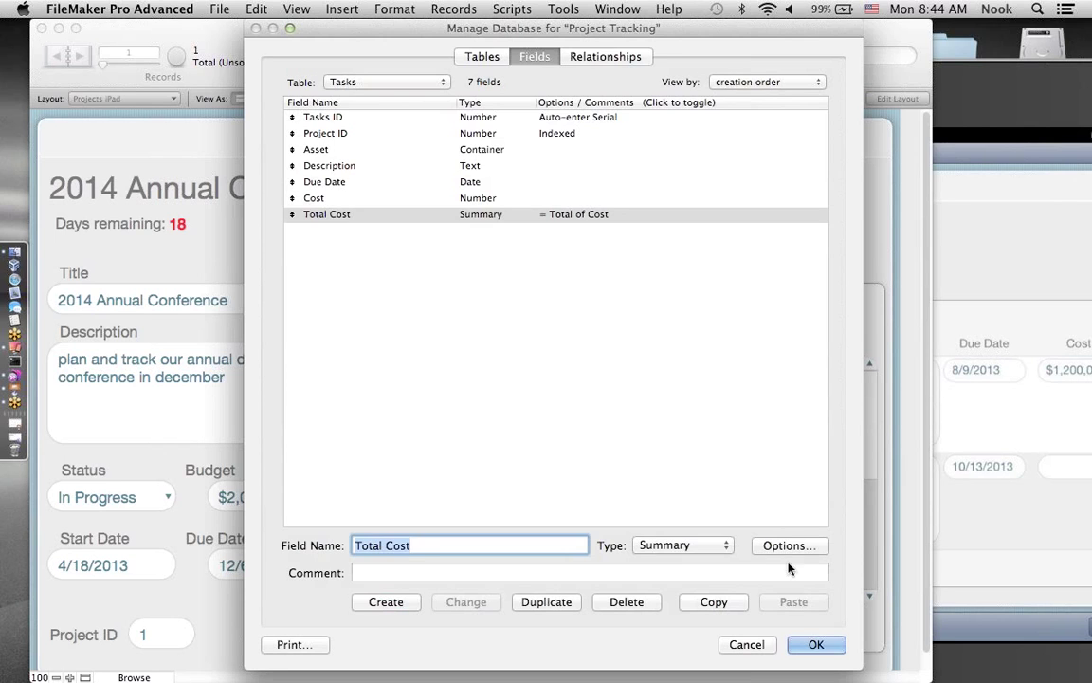
{"action": "left_click", "coordinate": [816, 644]}
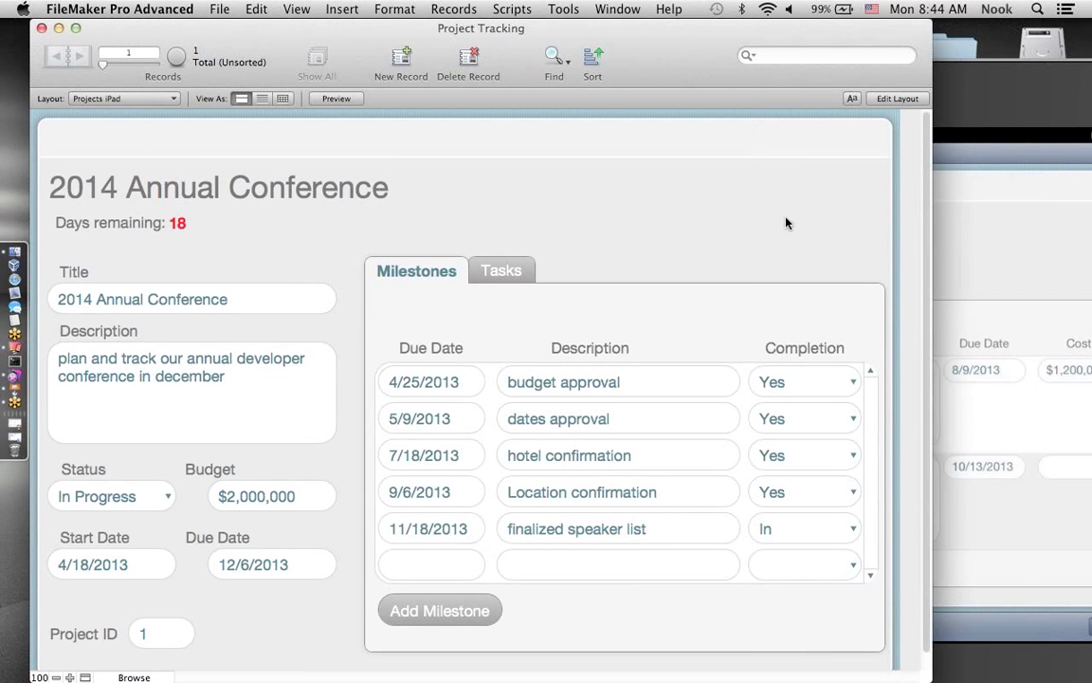
- Open the Projects iPad layout for editing and display its Tasks tab panel
{"action": "left_click", "coordinate": [897, 99]}
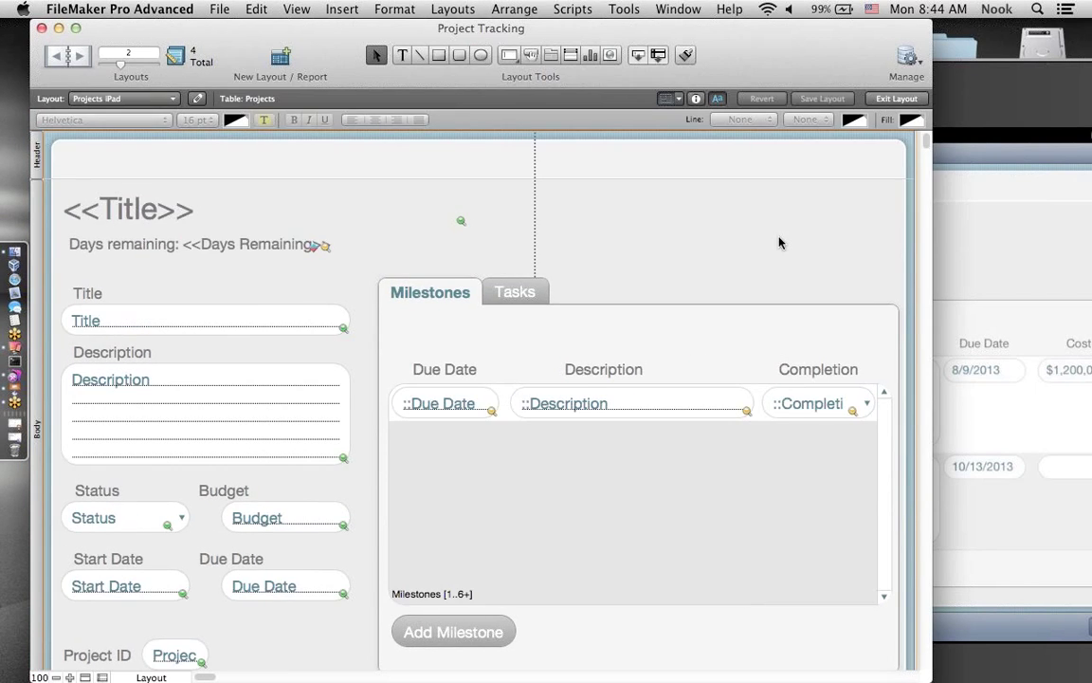
{"action": "scroll", "coordinate": [779, 242], "scroll_direction": "down", "scroll_amount": 5}
{"action": "scroll", "coordinate": [779, 243], "scroll_direction": "up", "scroll_amount": 3}
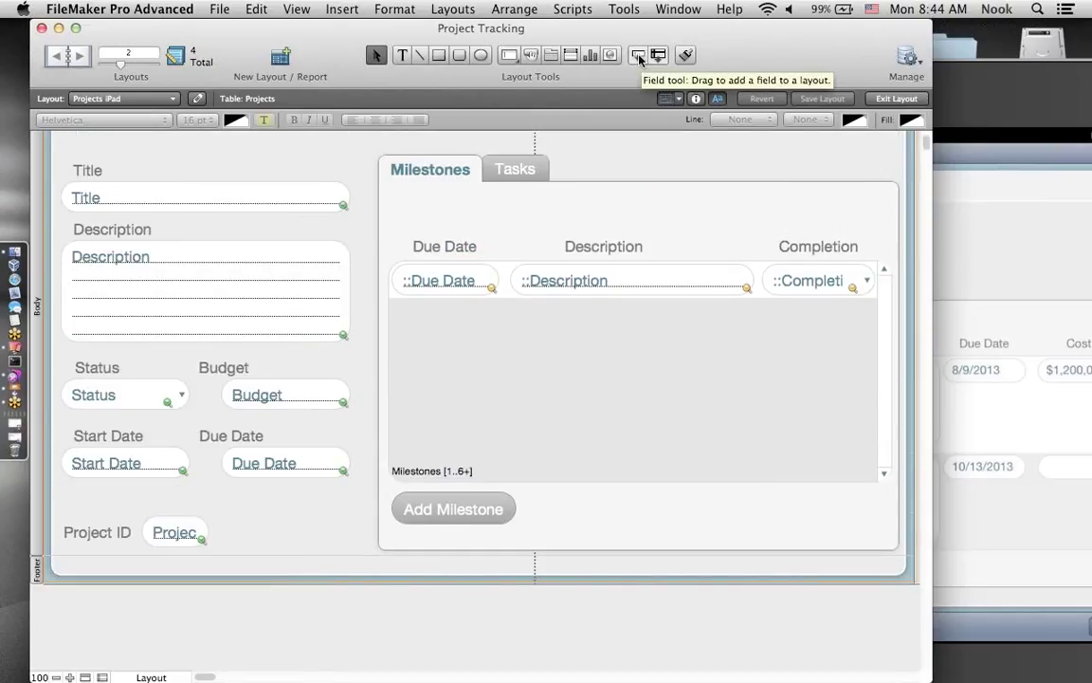
{"action": "left_click_drag", "start_coordinate": [639, 58], "coordinate": [665, 256]}
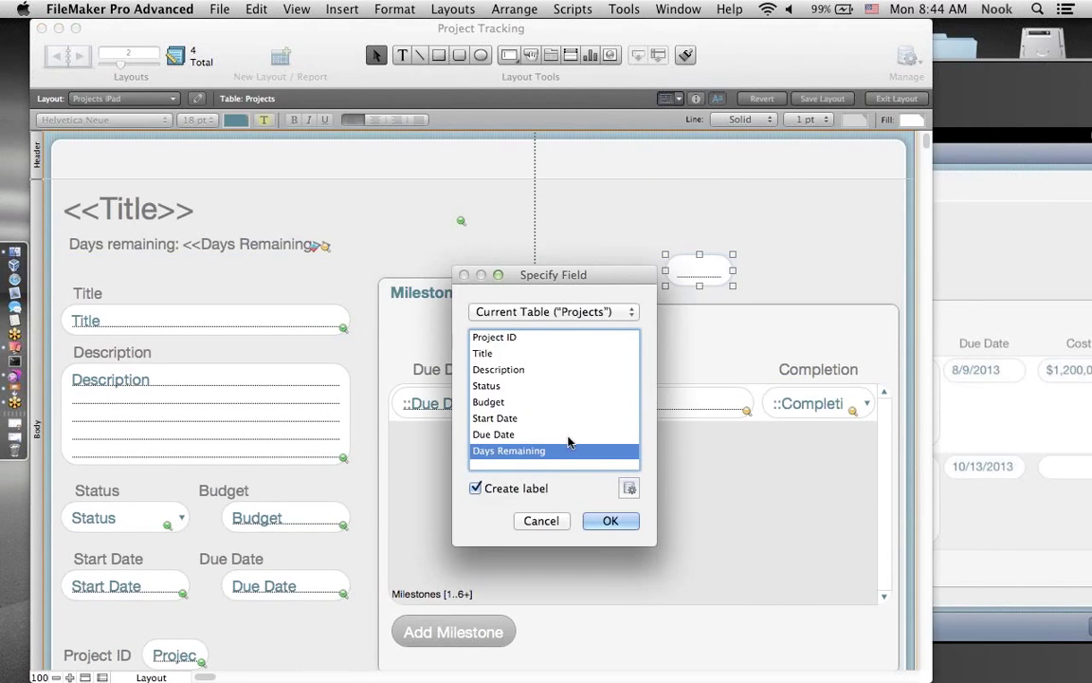
{"action": "left_click", "coordinate": [539, 520]}
{"action": "left_click", "coordinate": [520, 301]}
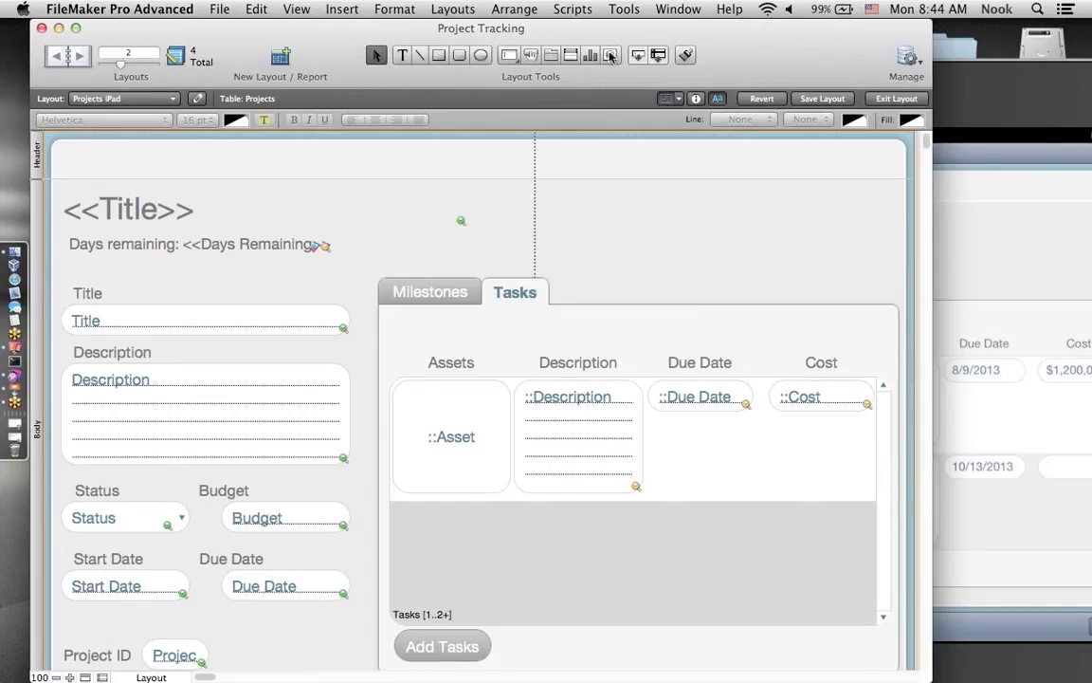
- Place the Total Cost field from the Tasks table, with a label, below the tasks portal across from the Add Tasks button
{"action": "left_click_drag", "start_coordinate": [637, 54], "coordinate": [803, 630]}
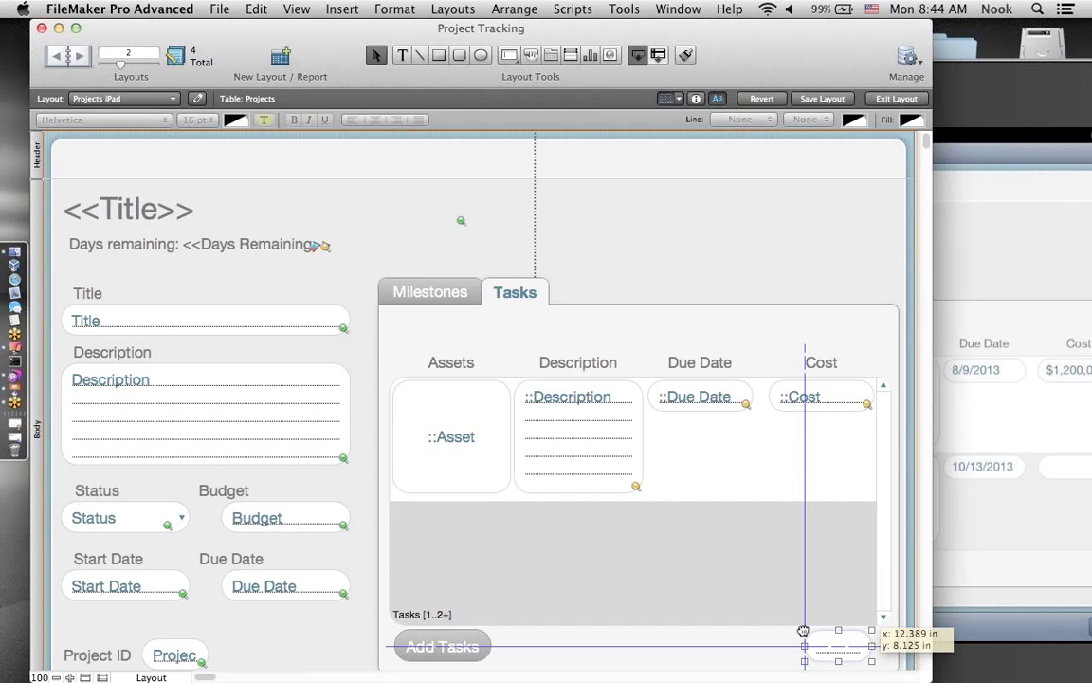
{"action": "left_click_drag", "start_coordinate": [804, 630], "coordinate": [804, 631]}
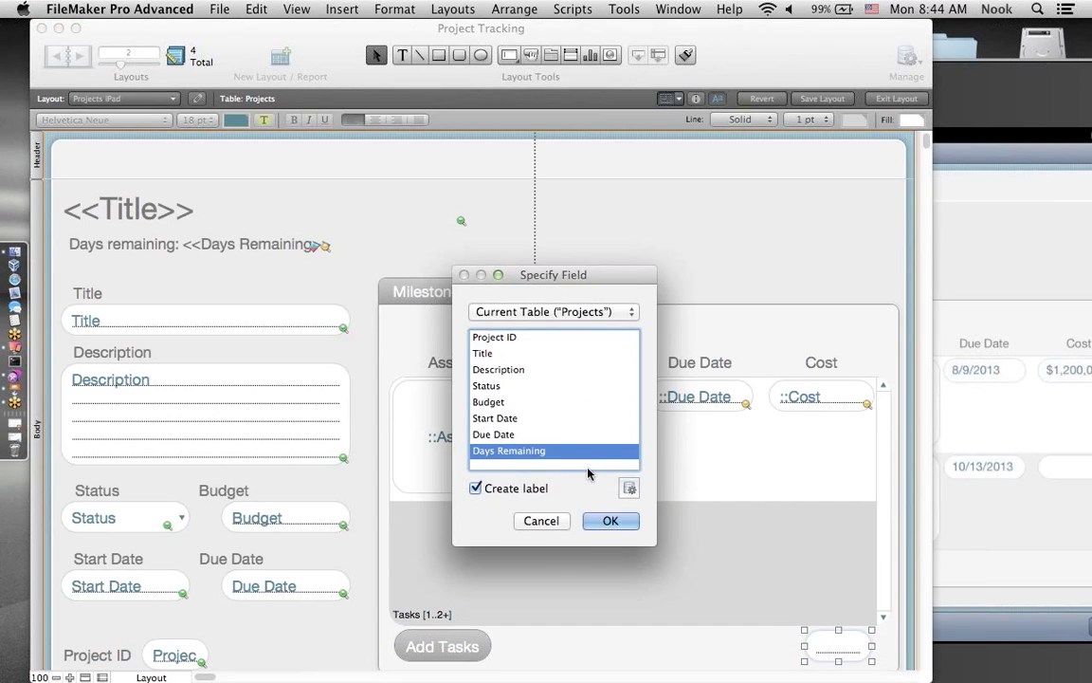
{"action": "left_click", "coordinate": [548, 305]}
{"action": "left_click", "coordinate": [524, 365]}
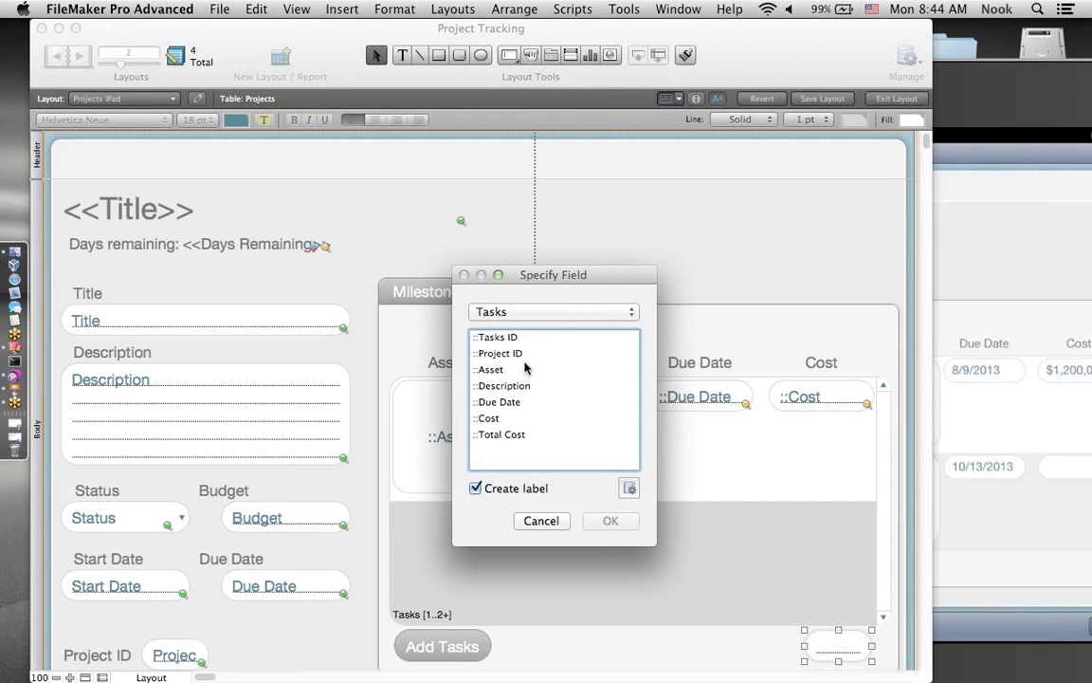
{"action": "left_click", "coordinate": [500, 435]}
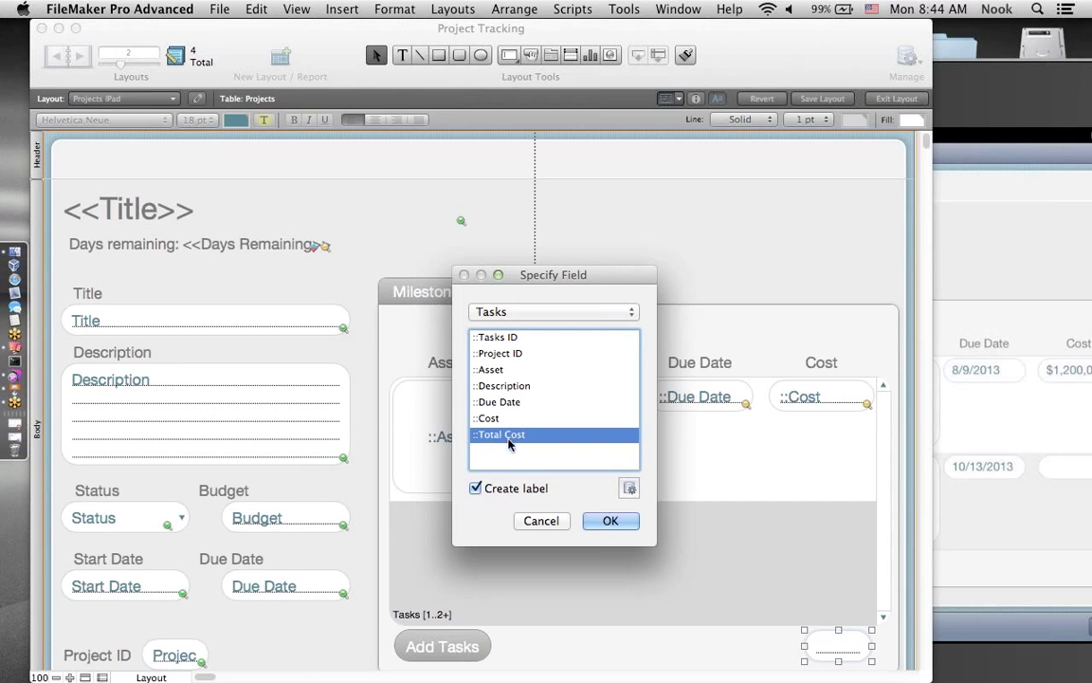
{"action": "left_click", "coordinate": [610, 521]}
- Move the Total Cost label away from its field and widen the field towards the label
{"action": "scroll", "coordinate": [722, 629], "scroll_direction": "down", "scroll_amount": 3}
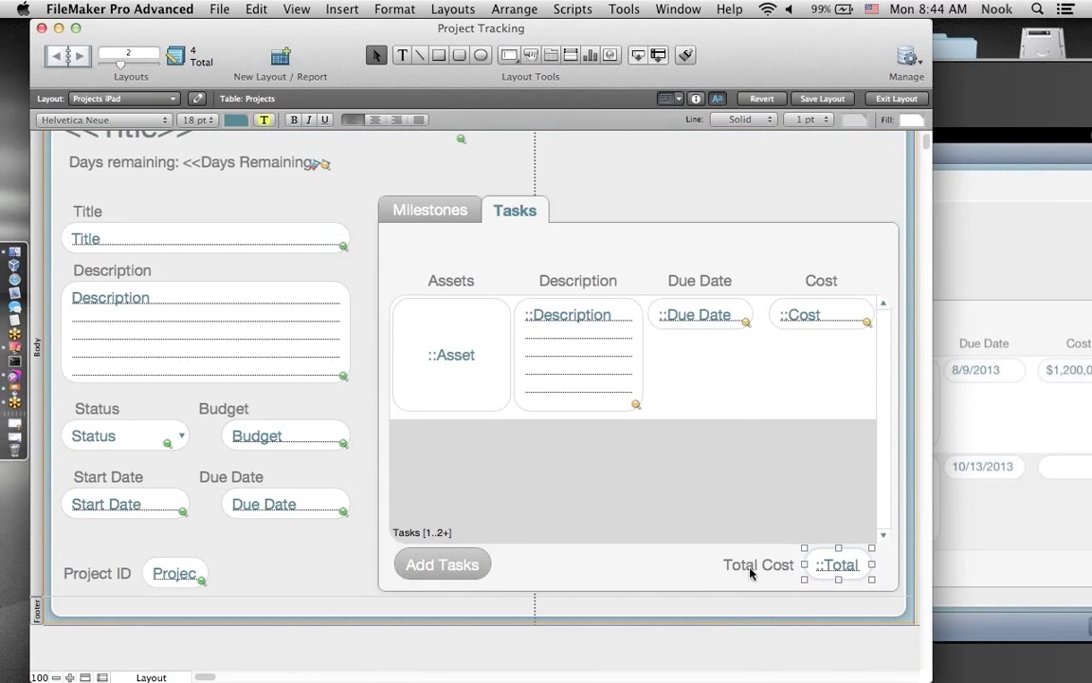
{"action": "left_click_drag", "start_coordinate": [764, 566], "coordinate": [717, 565]}
{"action": "left_click", "coordinate": [836, 567]}
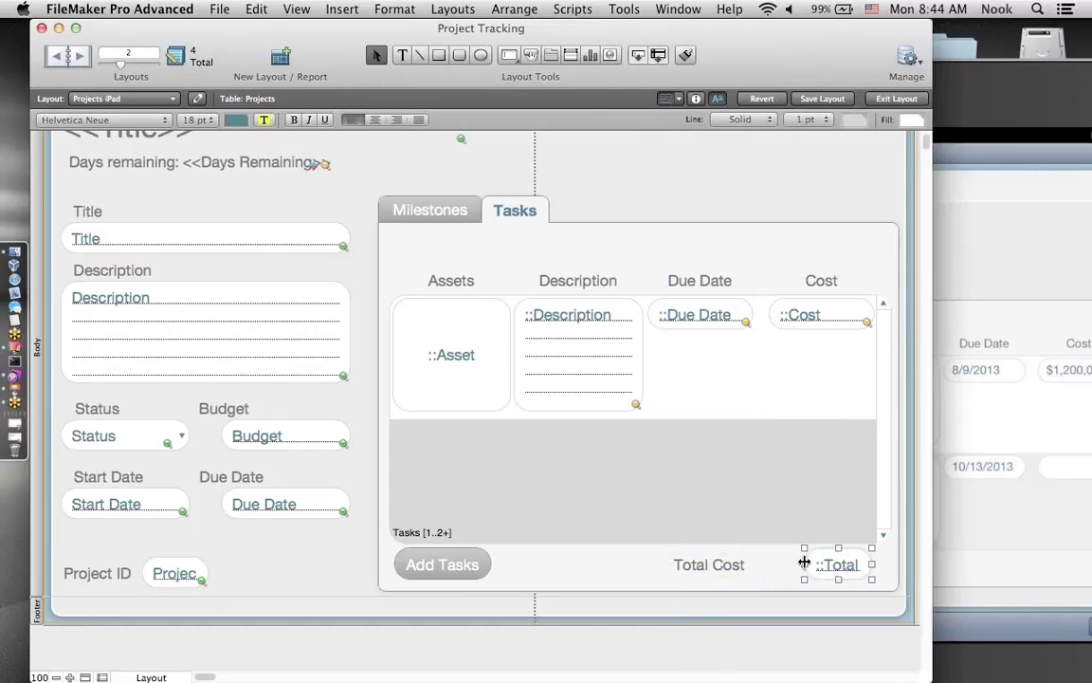
{"action": "mouse_move", "coordinate": [804, 563]}
{"action": "left_mouse_down"}
{"action": "mouse_move", "coordinate": [776, 563]}
{"action": "mouse_move", "coordinate": [818, 566]}
{"action": "left_mouse_up"}
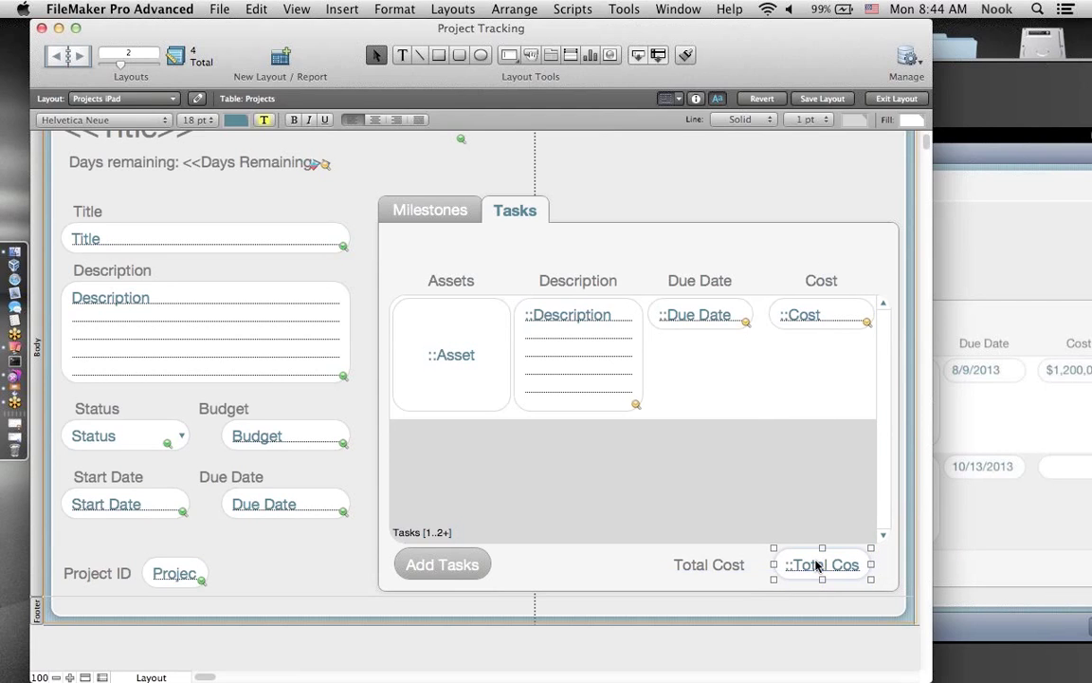
- Format the Total Cost field's data as Currency with a thousands separator
{"action": "left_click", "coordinate": [697, 99]}
{"action": "scroll", "coordinate": [892, 597], "scroll_direction": "down", "scroll_amount": 5}
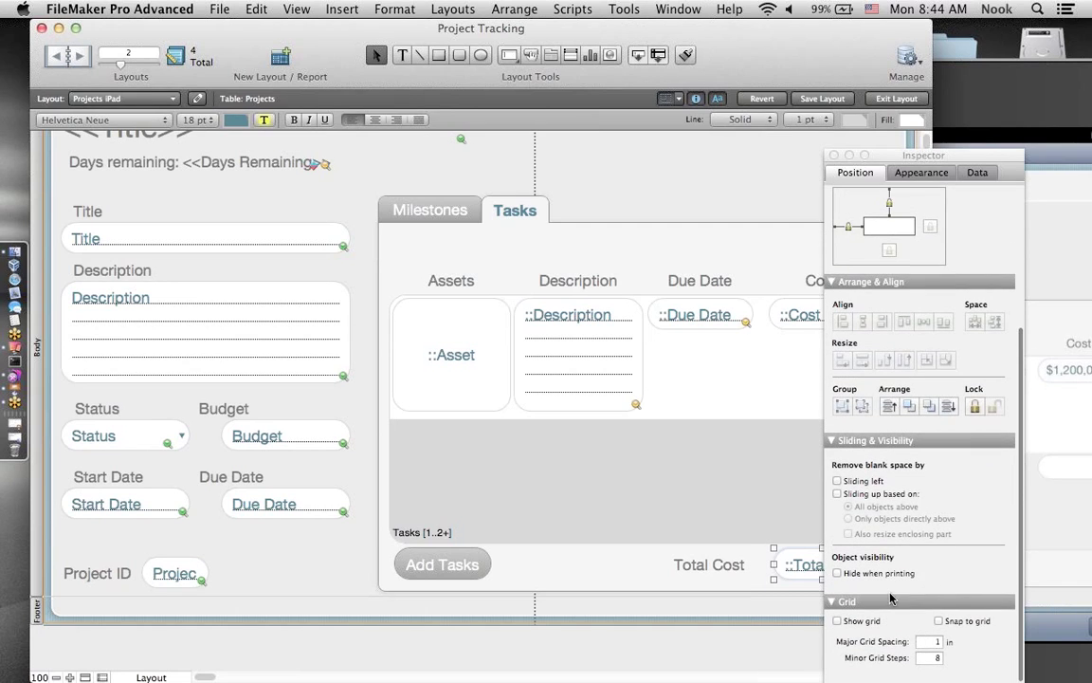
{"action": "left_click", "coordinate": [978, 172]}
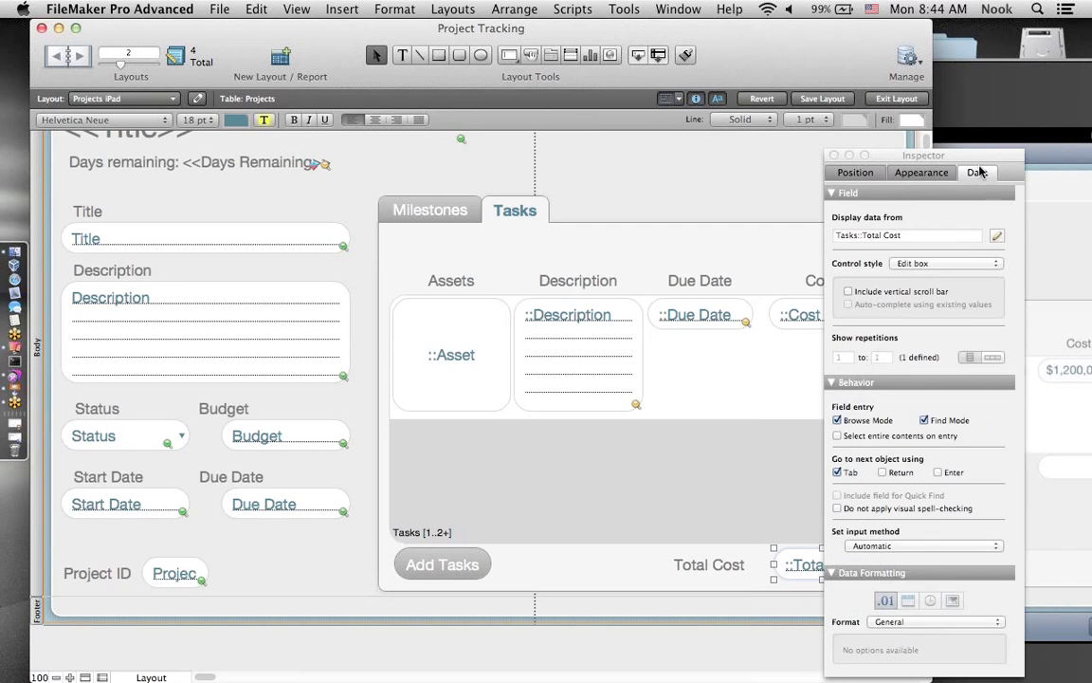
{"action": "left_click_drag", "start_coordinate": [979, 155], "coordinate": [1022, 27]}
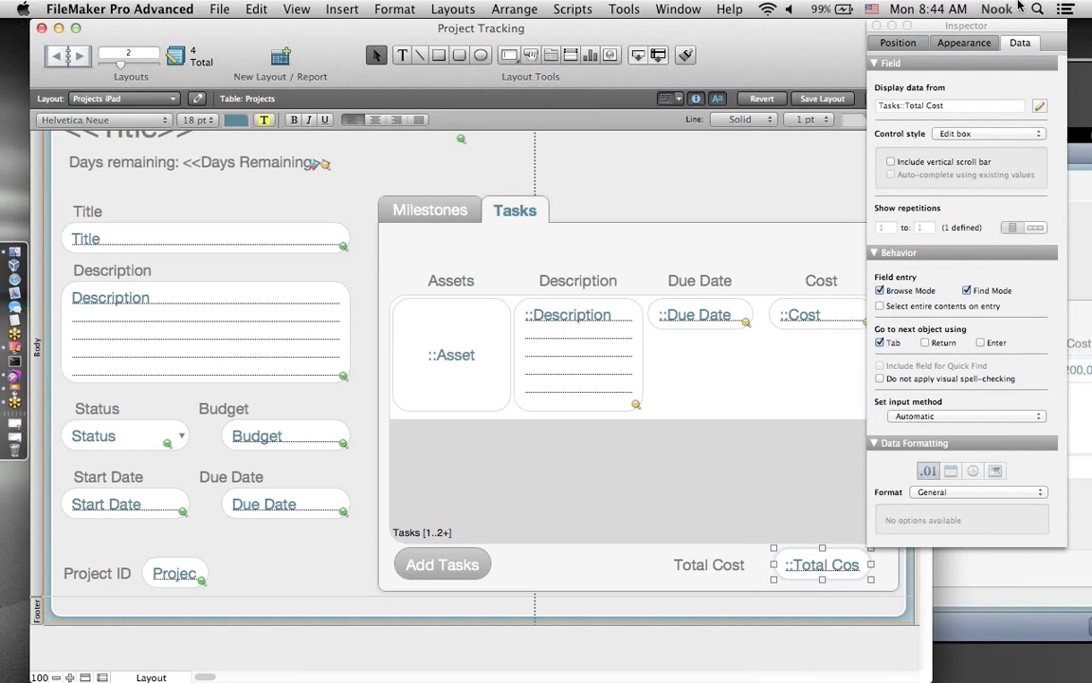
{"action": "left_click", "coordinate": [1036, 500]}
{"action": "left_click", "coordinate": [967, 540]}
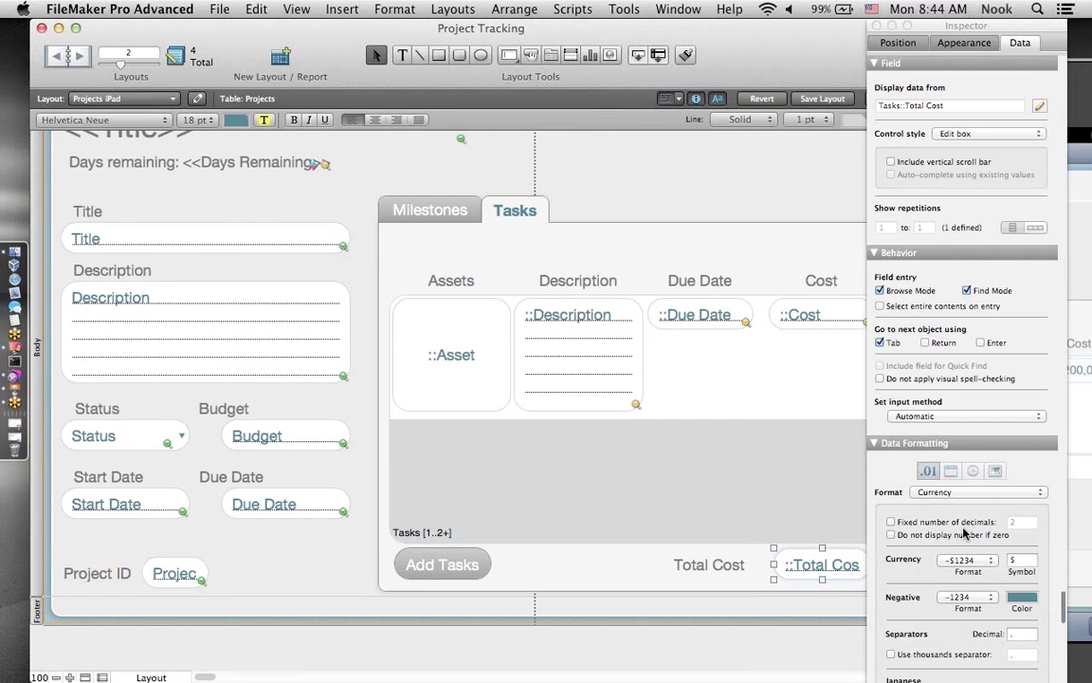
{"action": "scroll", "coordinate": [964, 534], "scroll_direction": "down", "scroll_amount": 1}
{"action": "left_click", "coordinate": [891, 619]}
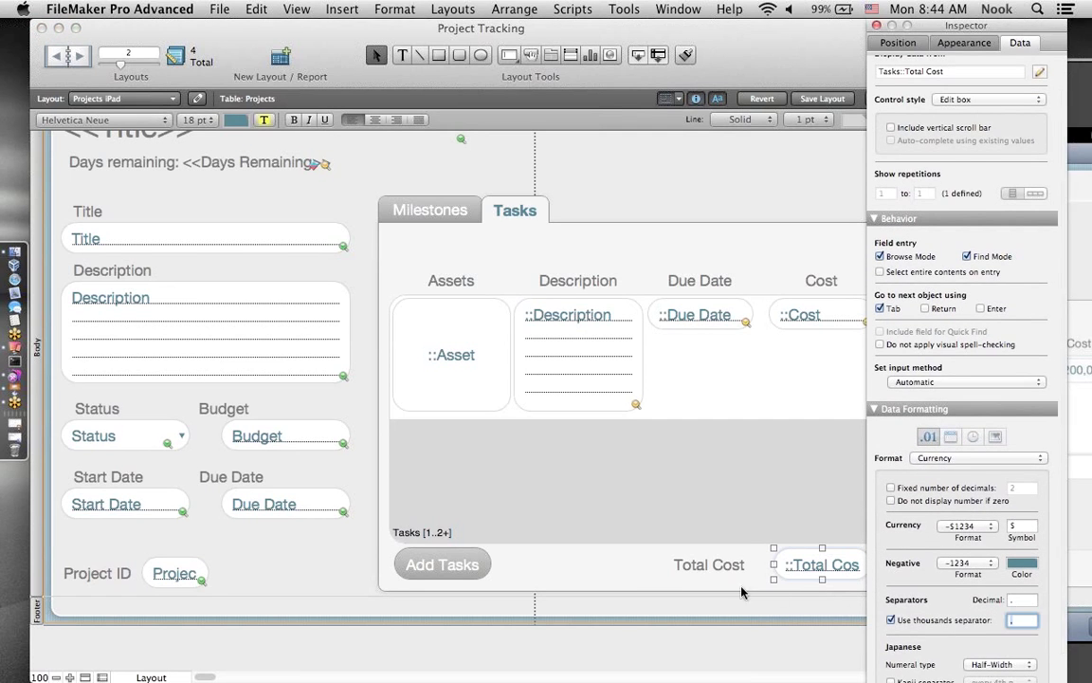
- Move the Total Cost label back next to its field and close the Inspector
{"action": "left_click", "coordinate": [719, 567]}
{"action": "left_click_drag", "start_coordinate": [719, 567], "coordinate": [741, 567]}
{"action": "key", "text": "super+i"}
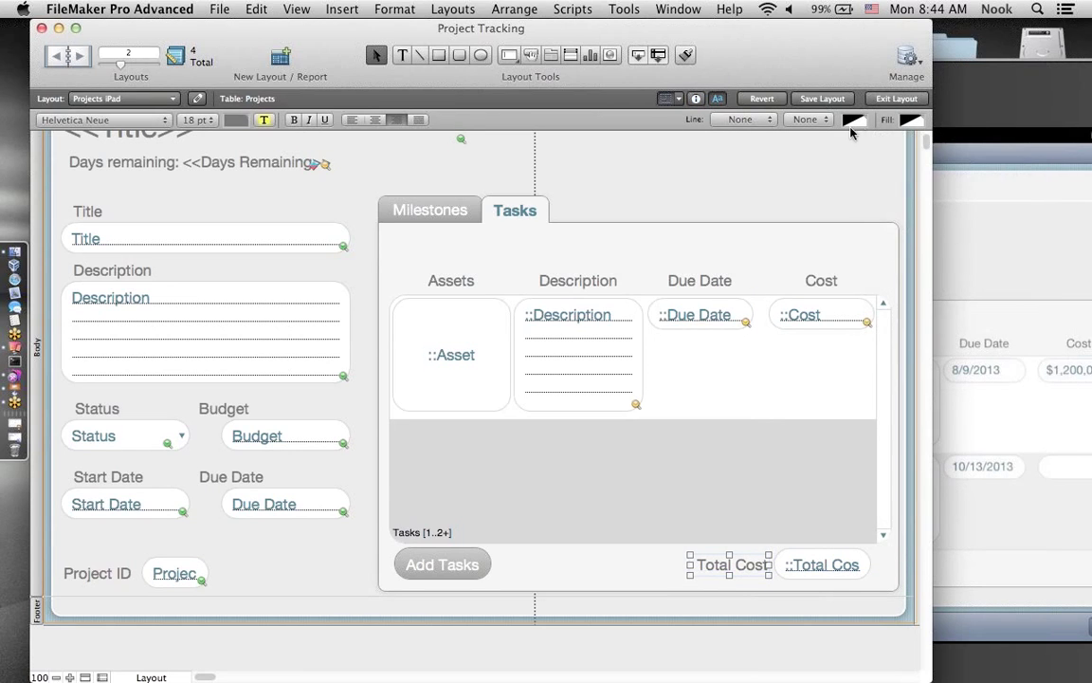
- Save the layout, leave Layout mode and view the Total Cost on the project's Tasks tab
{"action": "left_click", "coordinate": [825, 99]}
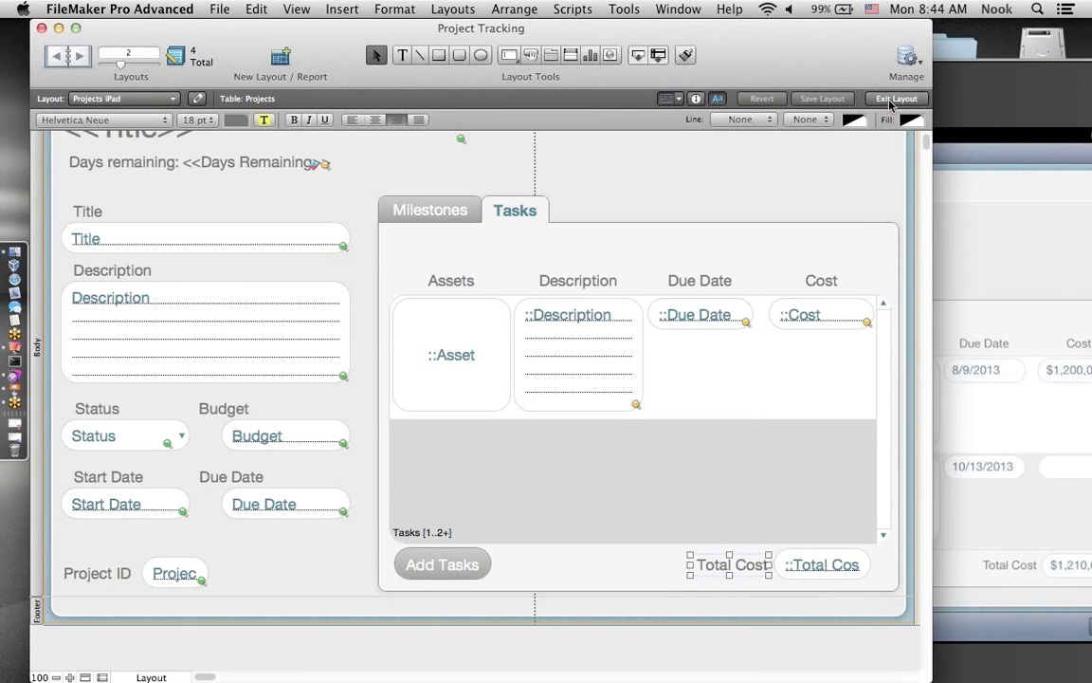
{"action": "left_click", "coordinate": [896, 100]}
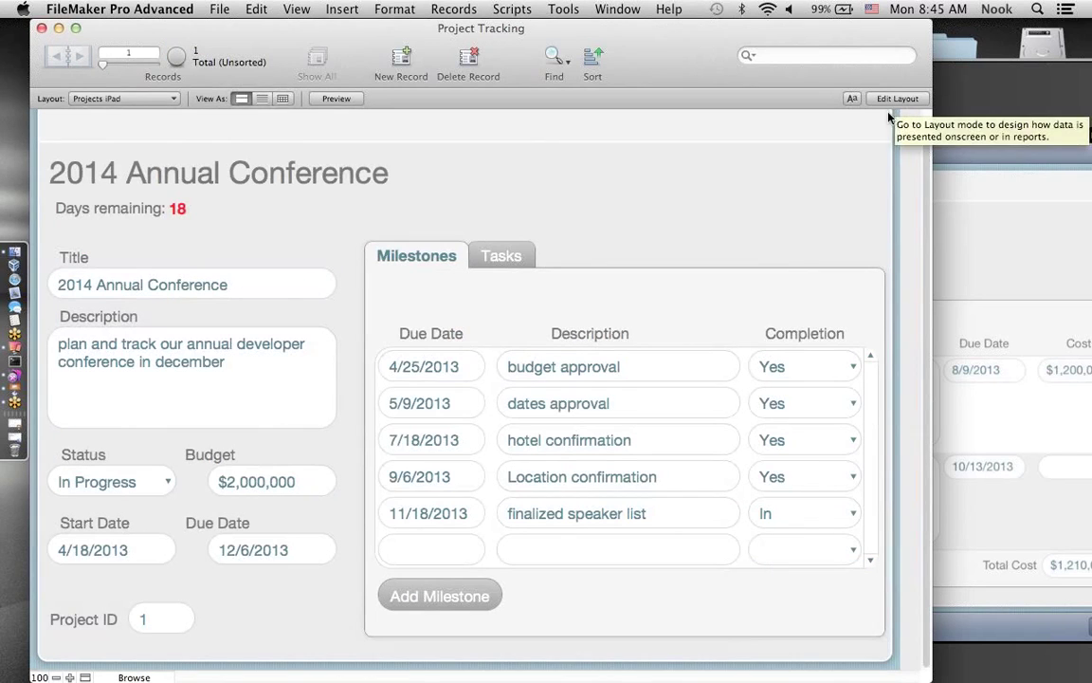
{"action": "left_click", "coordinate": [508, 258]}
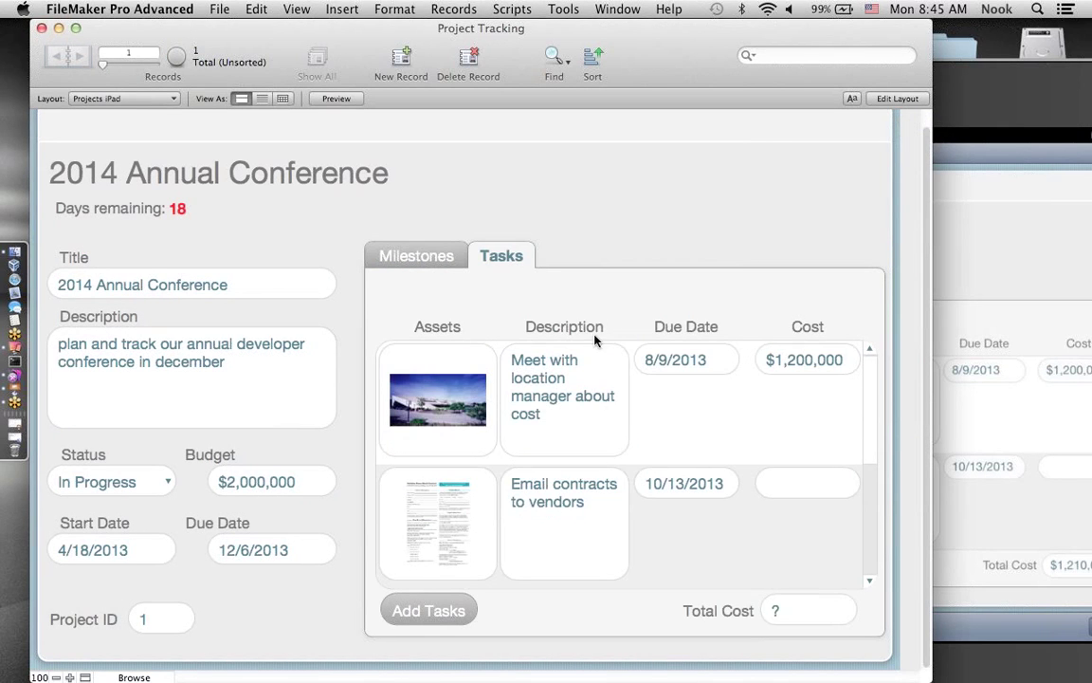
- Return to Layout mode, shift the Total Cost label further from its field and widen the field into the freed space
{"action": "key", "text": "super+l"}
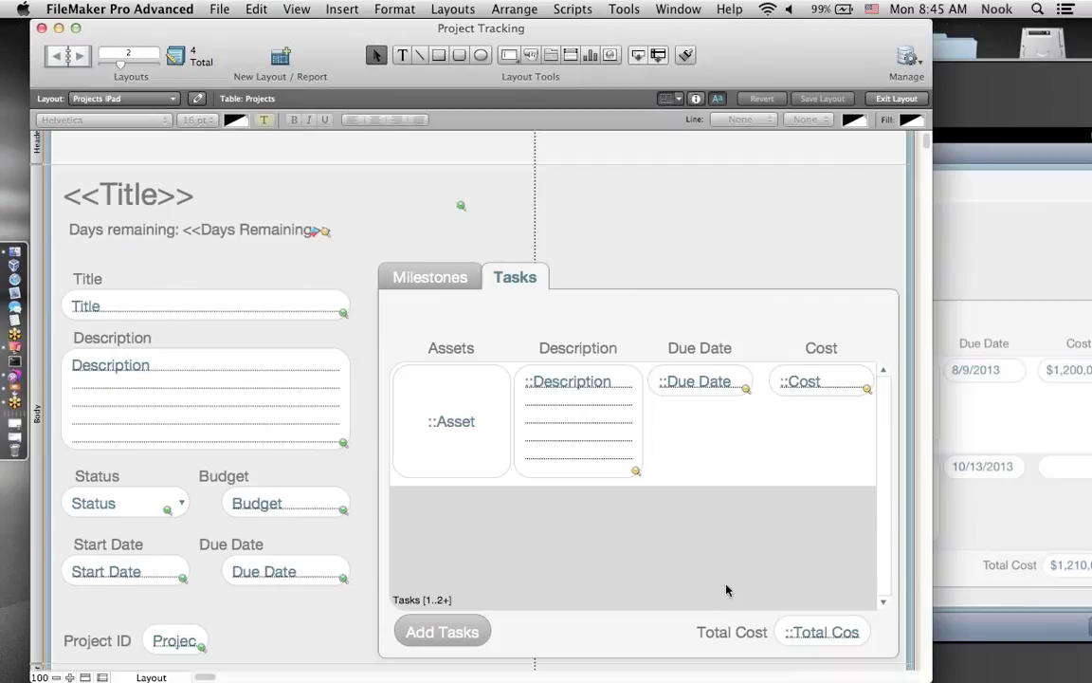
{"action": "left_click", "coordinate": [729, 635]}
{"action": "left_click_drag", "start_coordinate": [729, 638], "coordinate": [687, 635]}
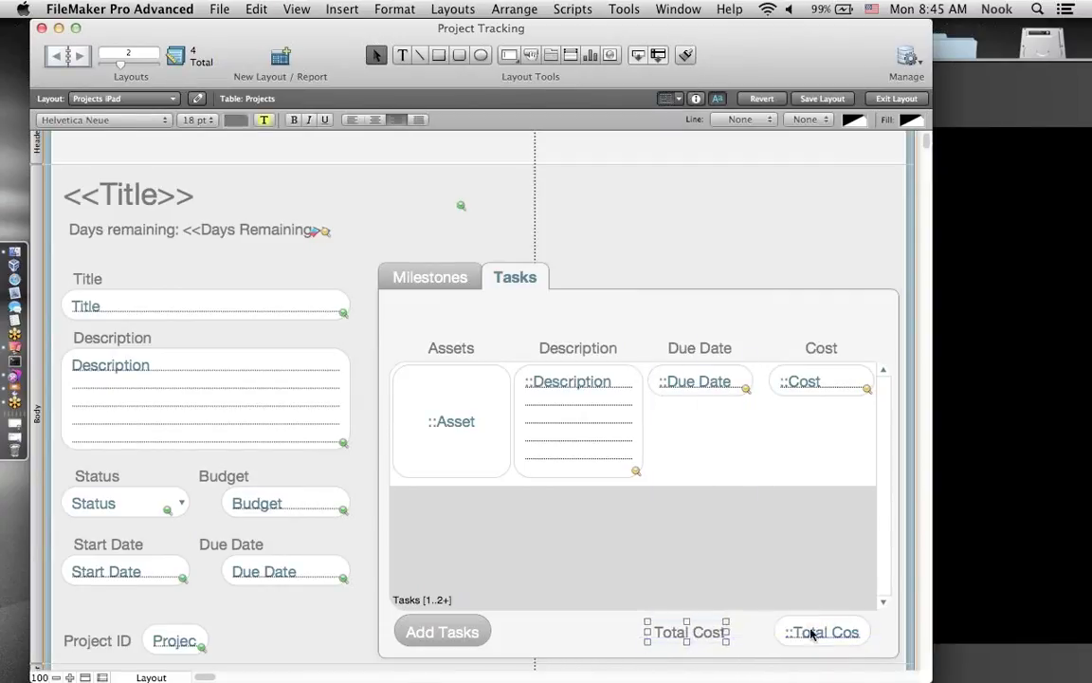
{"action": "left_click", "coordinate": [779, 637]}
{"action": "left_click_drag", "start_coordinate": [774, 630], "coordinate": [757, 632]}
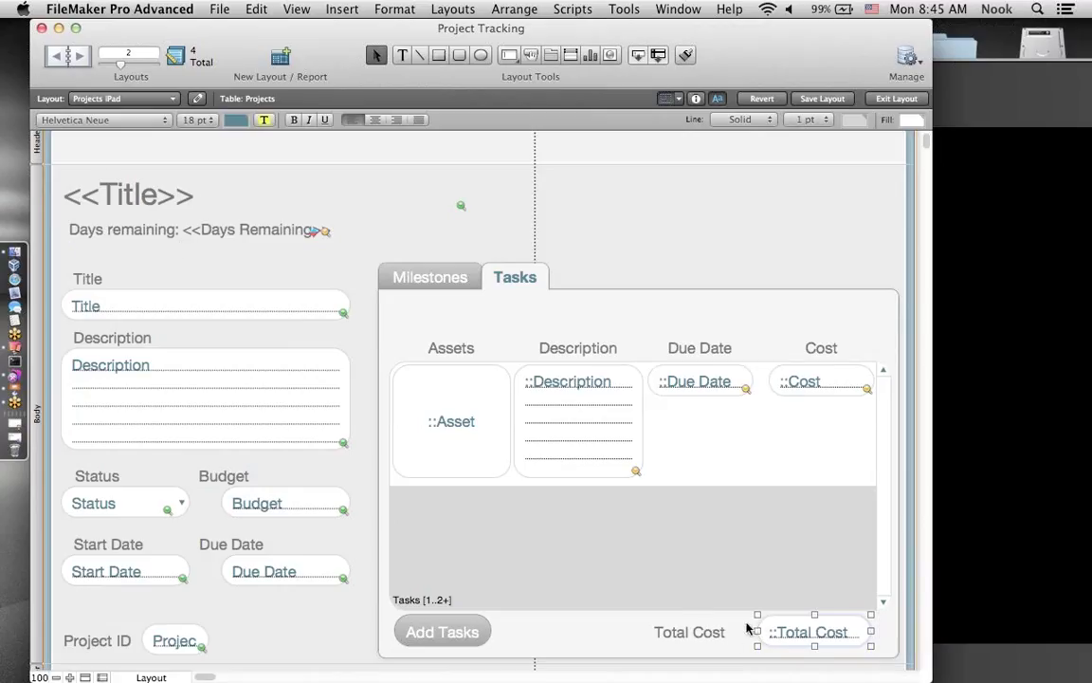
- Switch to Browse mode and recheck the widened Total Cost field on the Tasks tab
{"action": "key", "text": "super+b"}
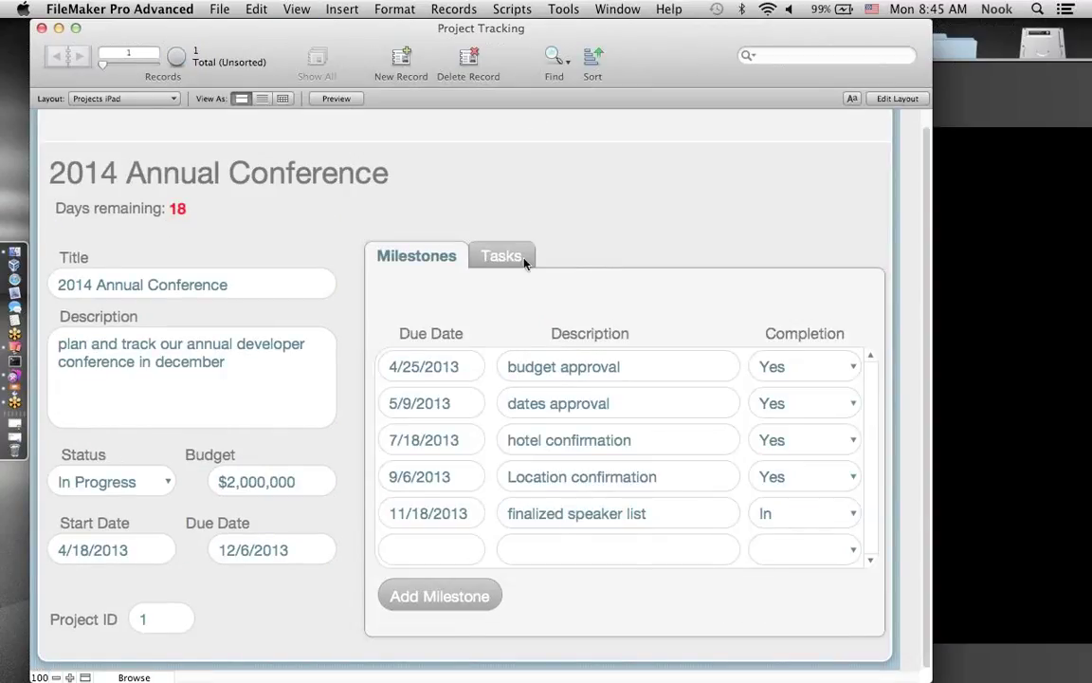
{"action": "left_click", "coordinate": [526, 264]}
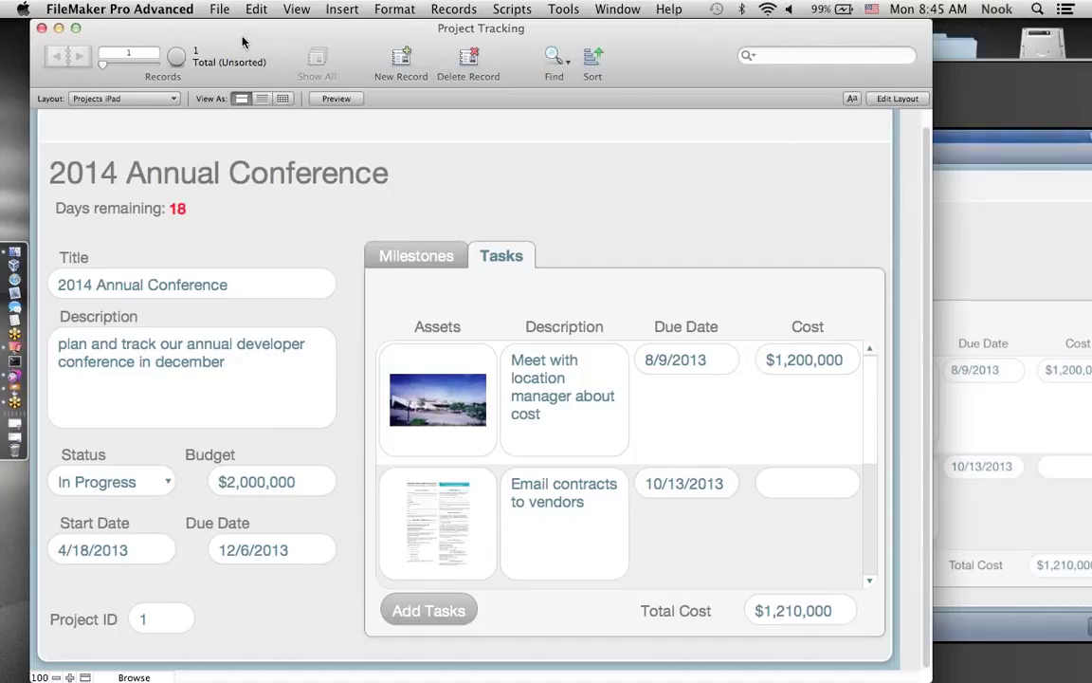
{"action": "left_click_drag", "start_coordinate": [242, 42], "coordinate": [244, 42]}
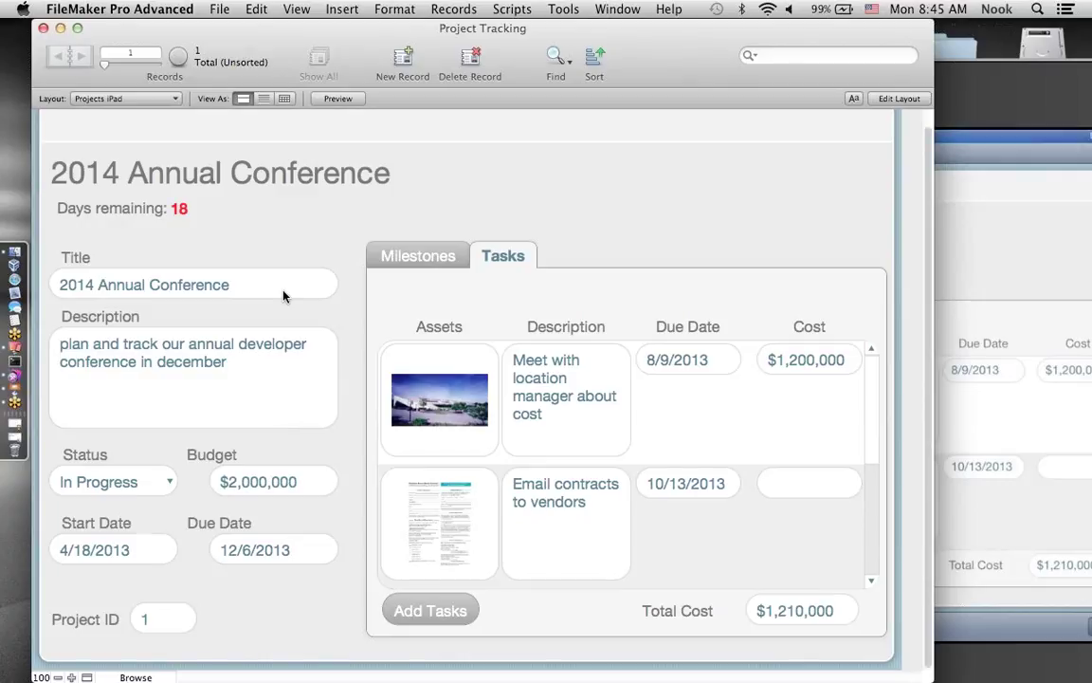
- Switch to the mirrored iPad in Reflector and set the 2014 Annual Conference project's budget to 2500000
{"action": "left_click", "coordinate": [259, 369]}
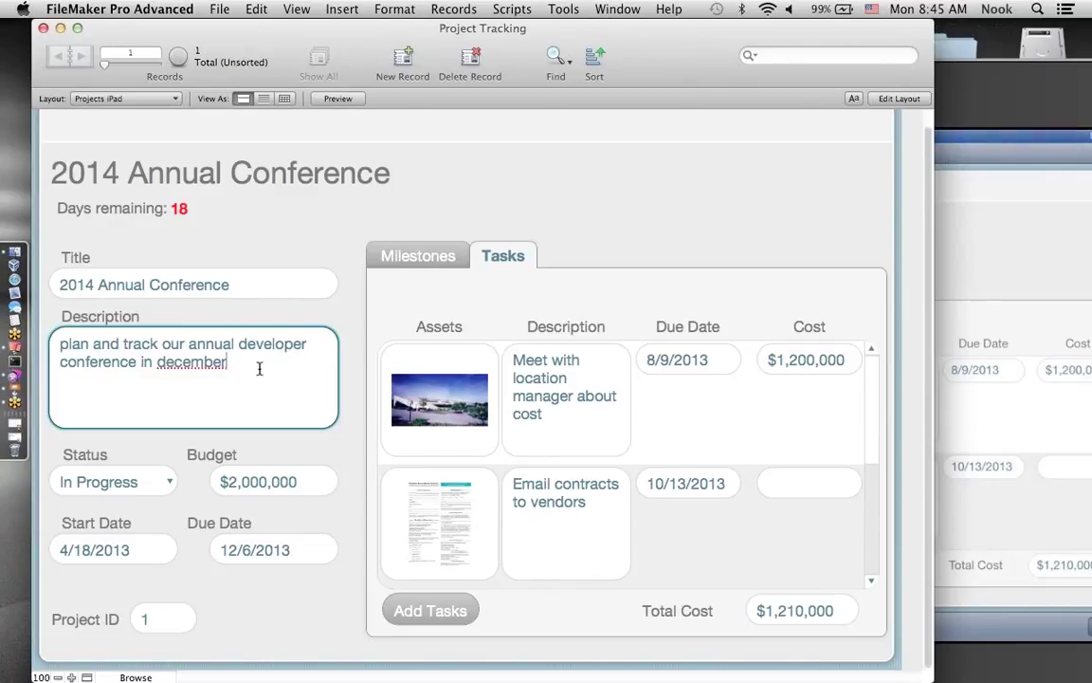
{"action": "left_click", "coordinate": [969, 81]}
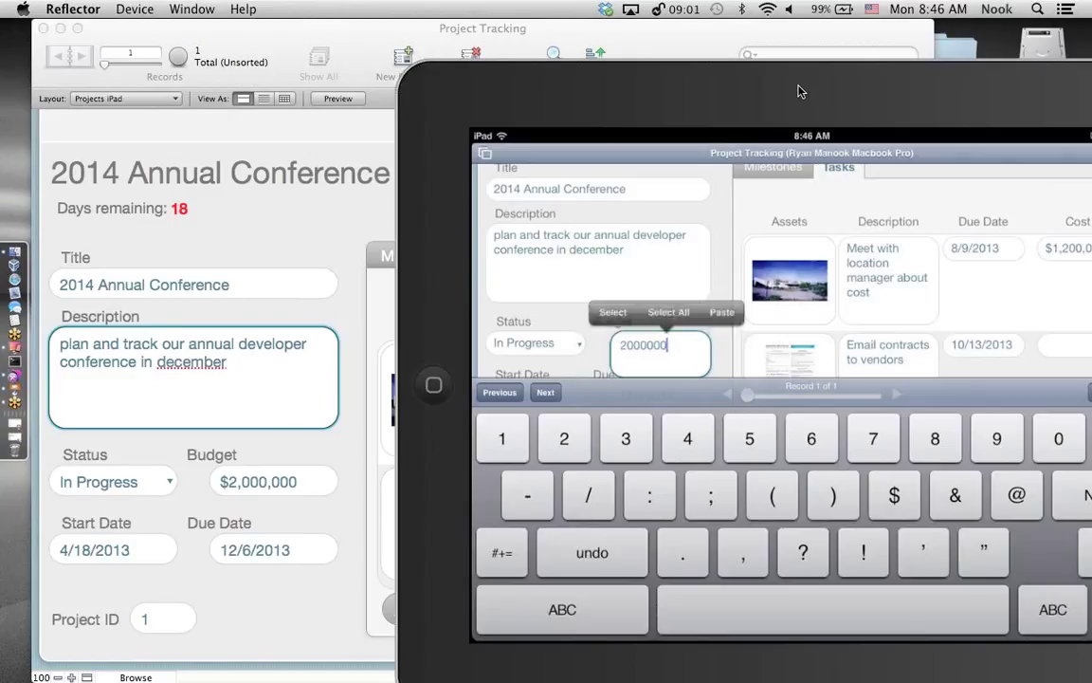
{"action": "key", "text": "BackSpace"}
{"action": "key", "text": "BackSpace"}
{"action": "key", "text": "BackSpace"}
{"action": "key", "text": "BackSpace"}
{"action": "key", "text": "BackSpace"}
{"action": "key", "text": "BackSpace"}
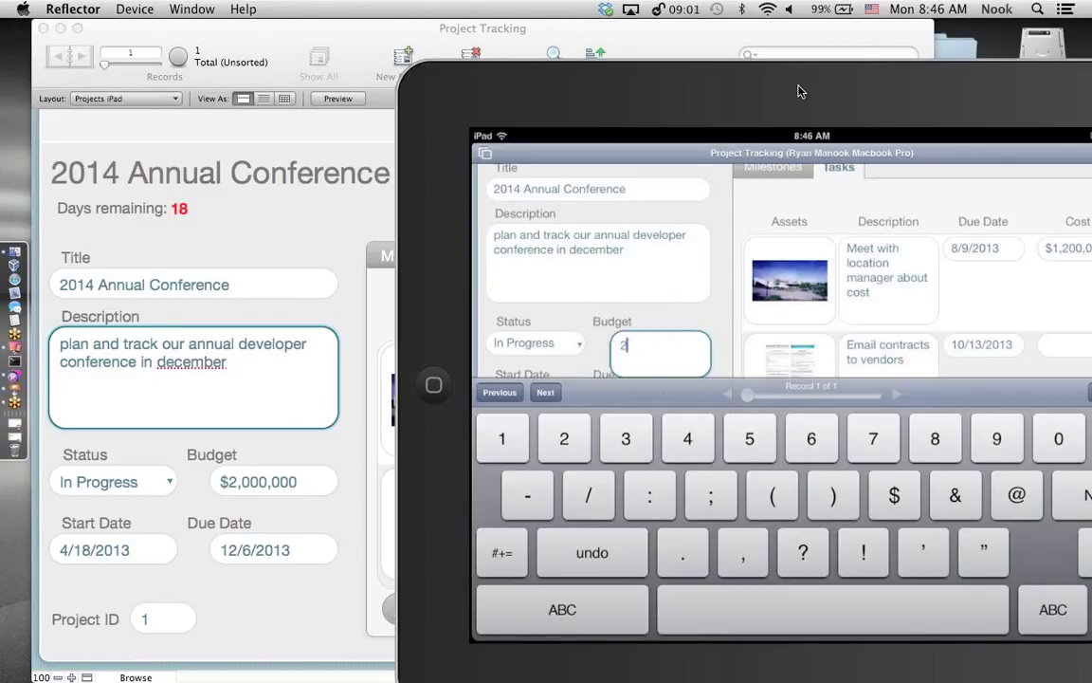
{"action": "type", "text": "5000"}
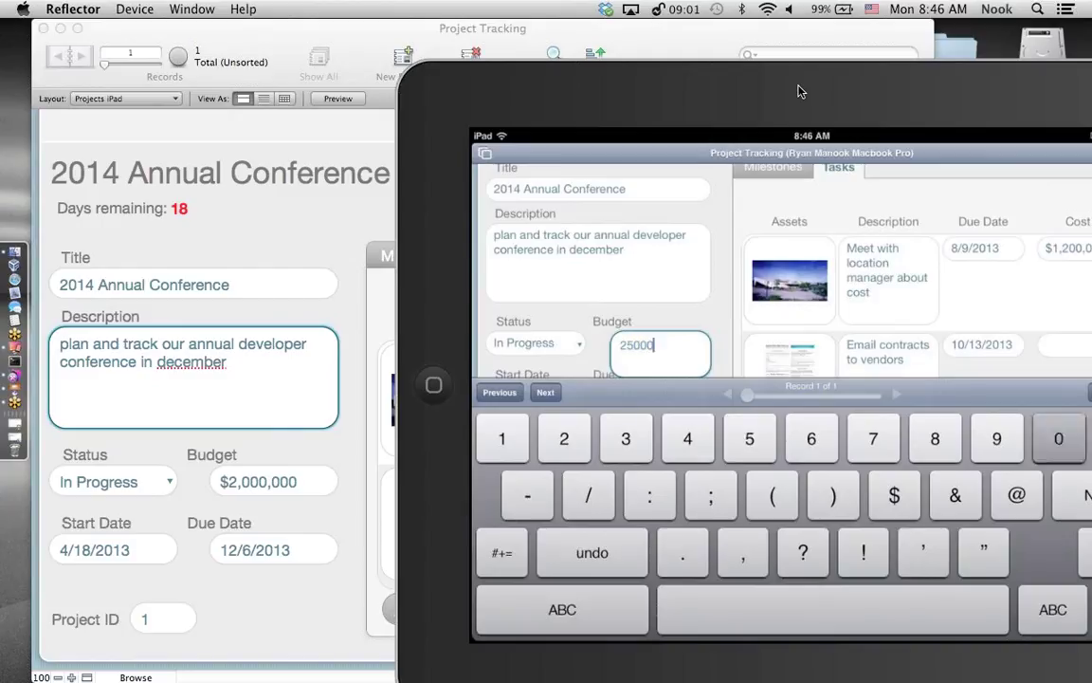
{"action": "type", "text": "00"}
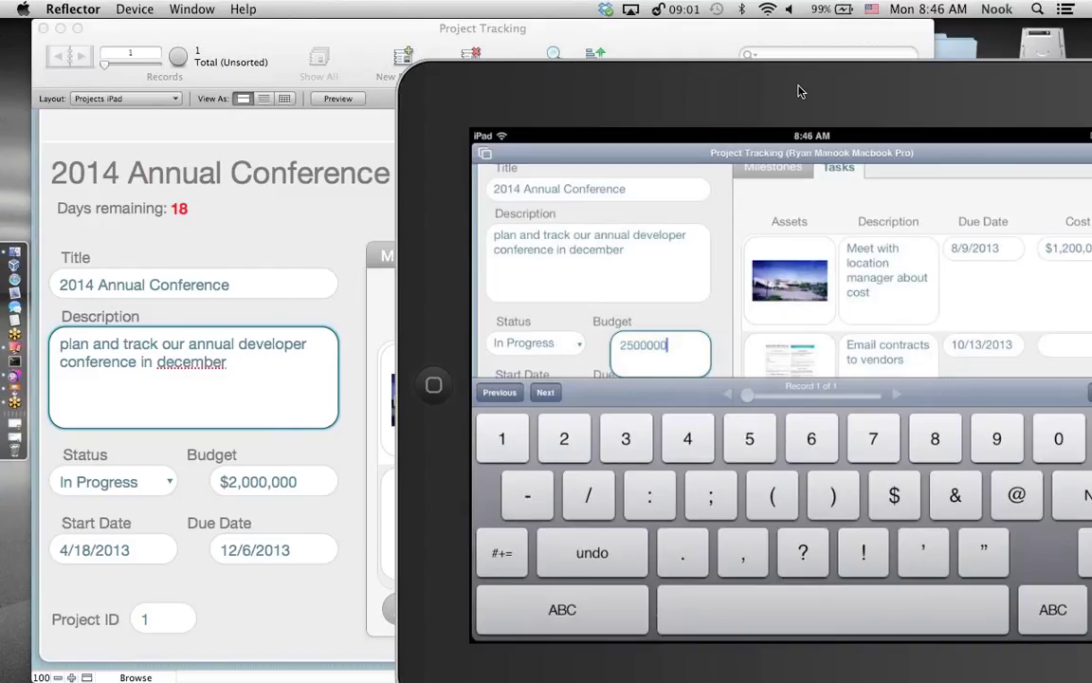
{"action": "key", "text": "Return"}
- Return to FileMaker Pro, append "nm" to the project description without committing, and bring the mirrored iPad forward
{"action": "left_click", "coordinate": [187, 412]}
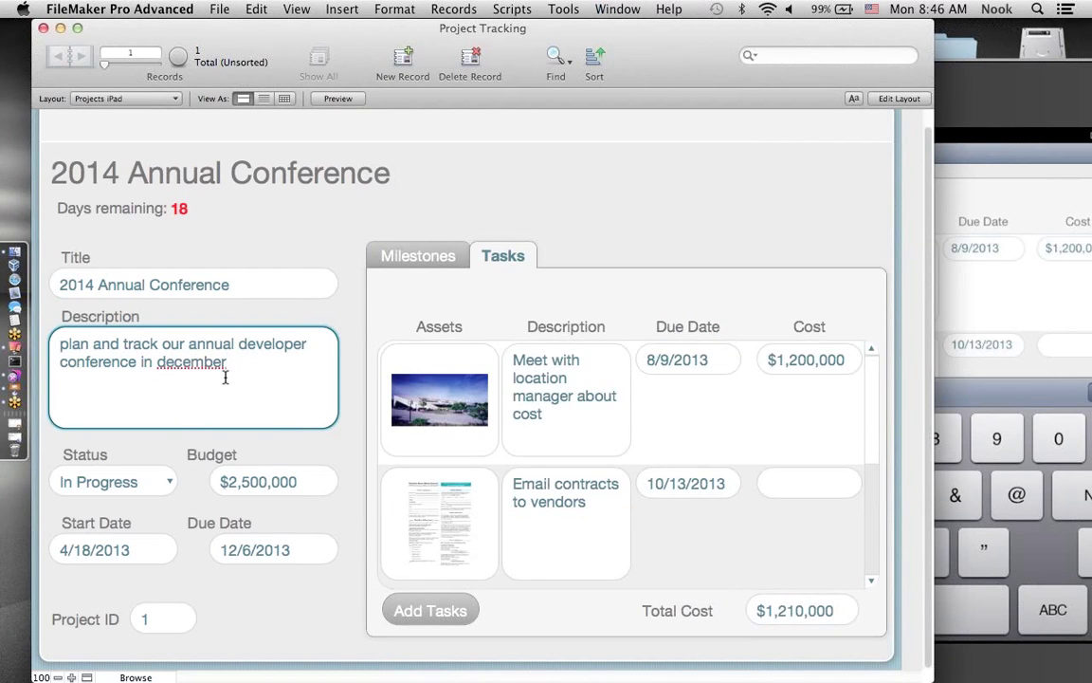
{"action": "type", "text": "nm"}
{"action": "left_click", "coordinate": [977, 83]}
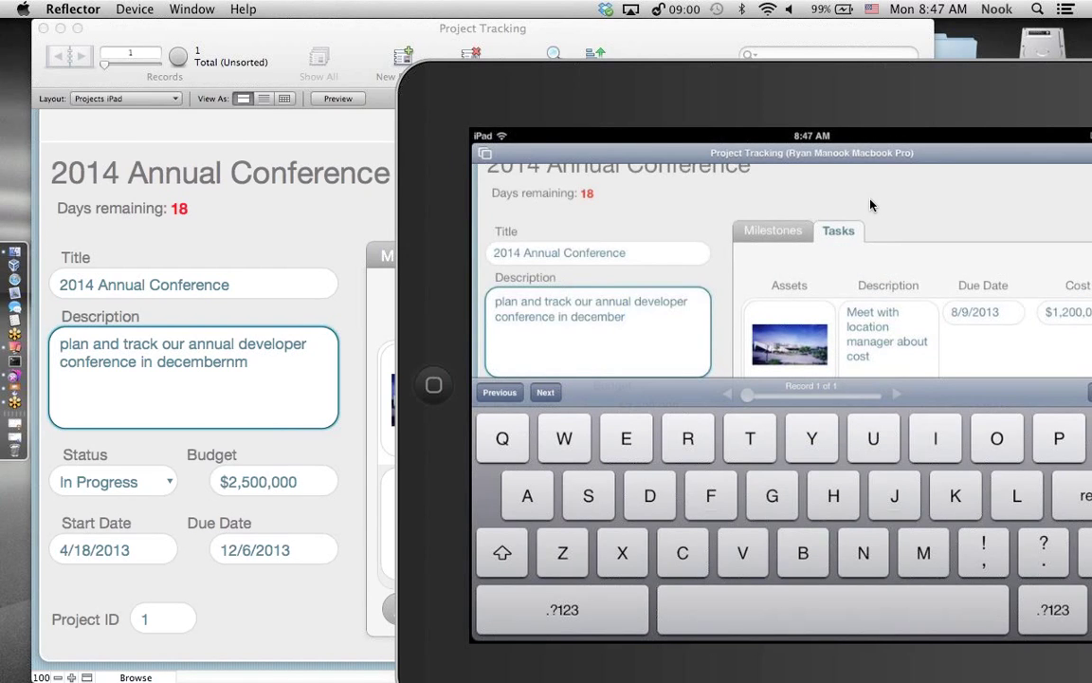
- Go back to FileMaker Pro, remove the appended "nm" from the project description and commit the record
{"action": "left_click", "coordinate": [265, 384]}
{"action": "key", "text": "BackSpace"}
{"action": "key", "text": "BackSpace"}
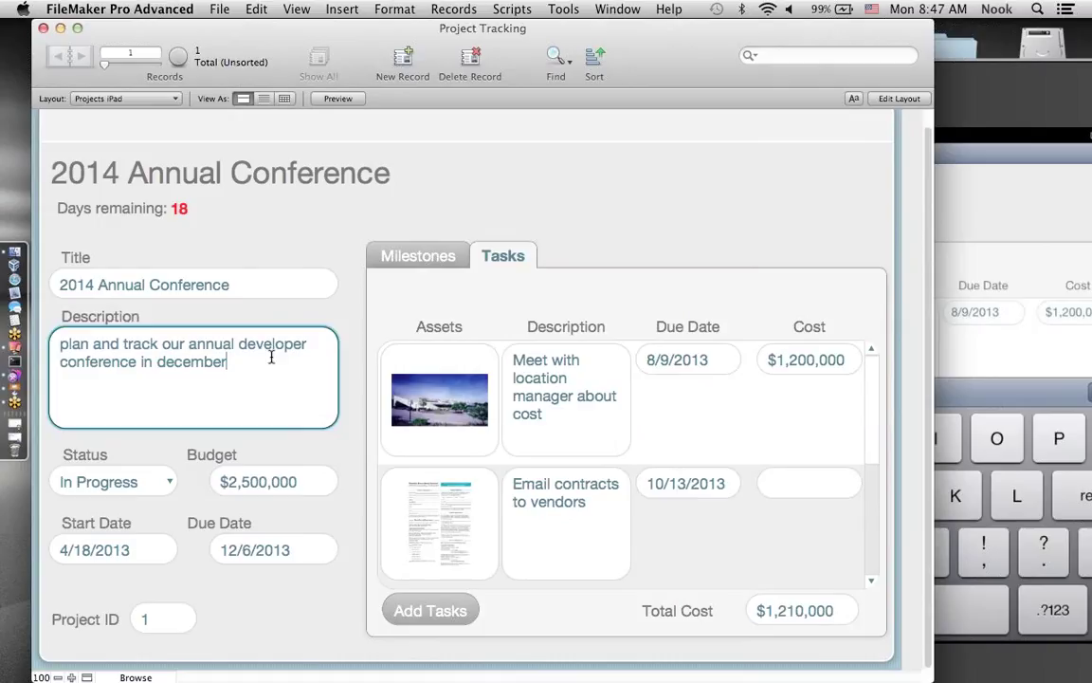
{"action": "left_click", "coordinate": [301, 246]}
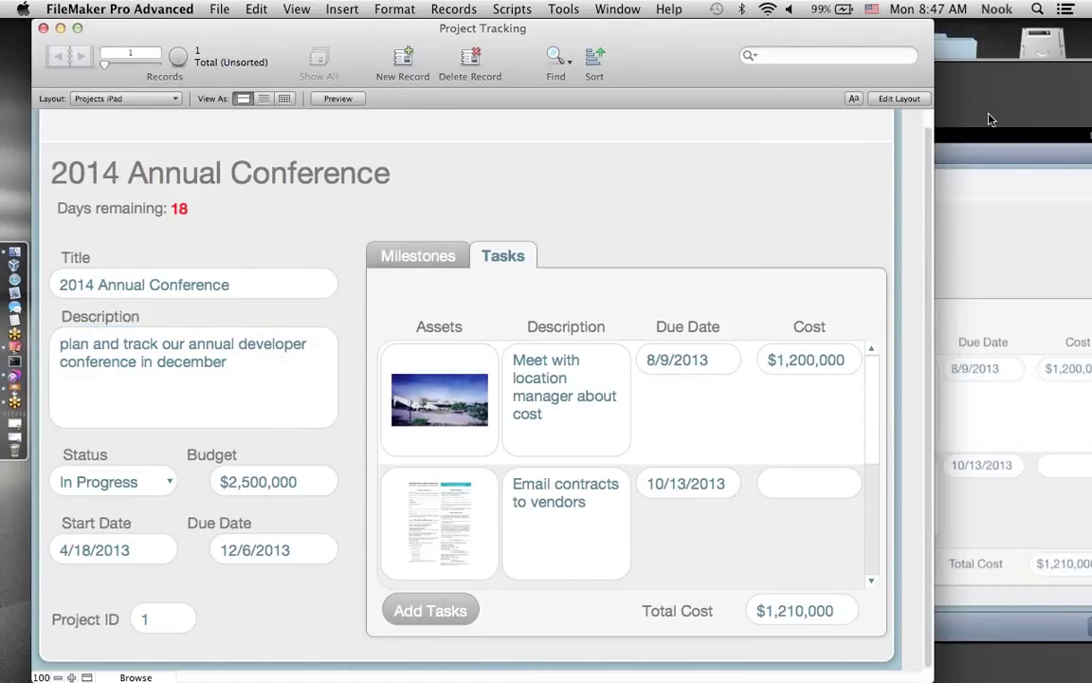
- Switch to the mirrored iPad in Reflector, examine the whole project record and move the mirror window aside
{"action": "left_click", "coordinate": [961, 102]}
{"action": "left_click_drag", "start_coordinate": [960, 102], "coordinate": [865, 66]}
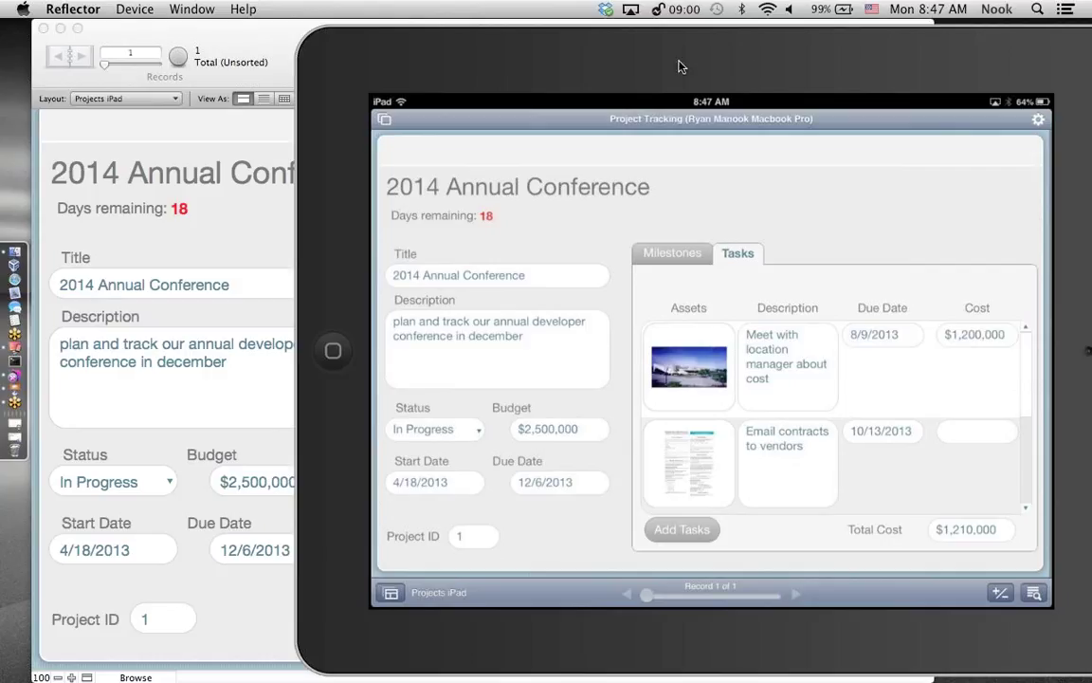
{"action": "left_click_drag", "start_coordinate": [944, 162], "coordinate": [996, 194]}
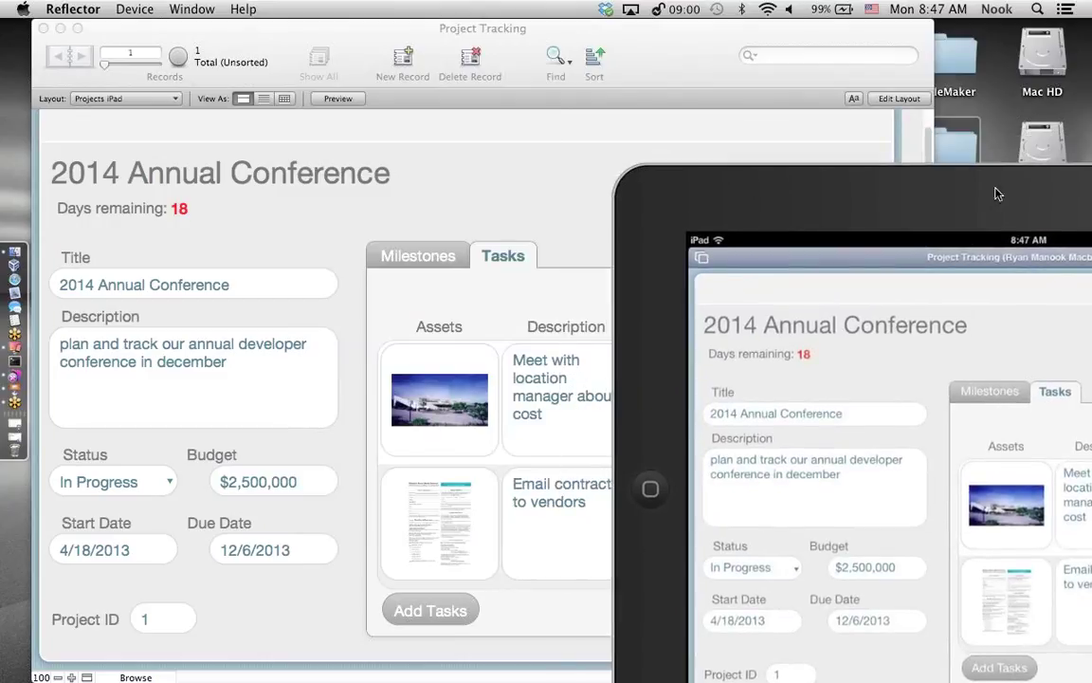
- Minimize the Project Tracking window, switch to Keynote and resume the slideshow at the Accessing Knowledge Base Articles slide
{"action": "left_click", "coordinate": [58, 31]}
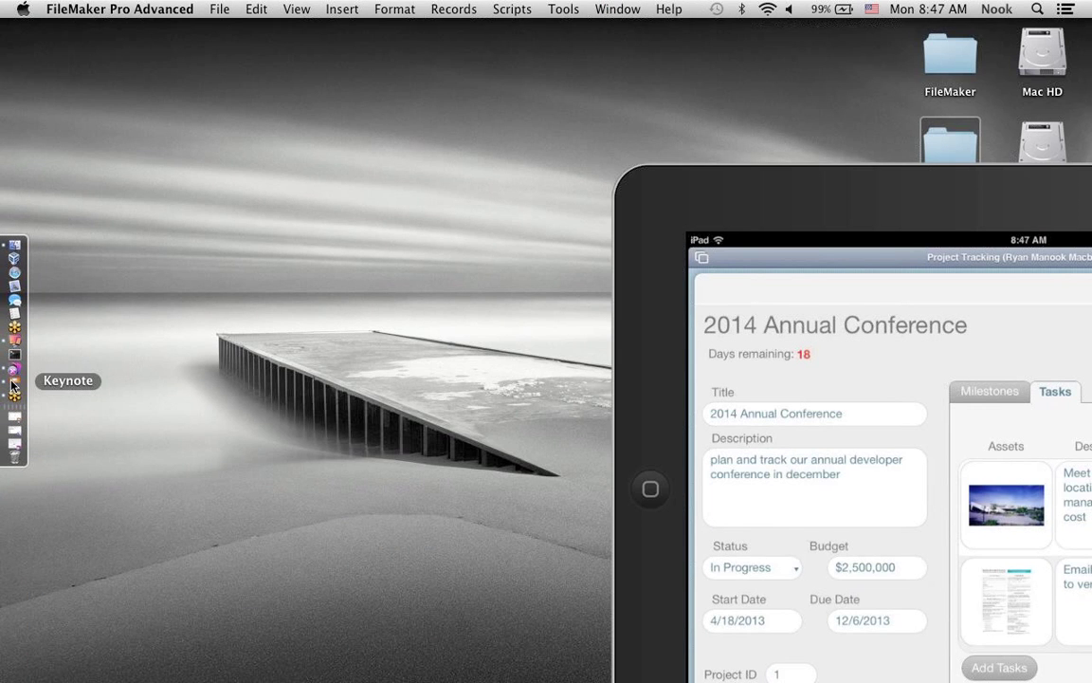
{"action": "left_click", "coordinate": [13, 387]}
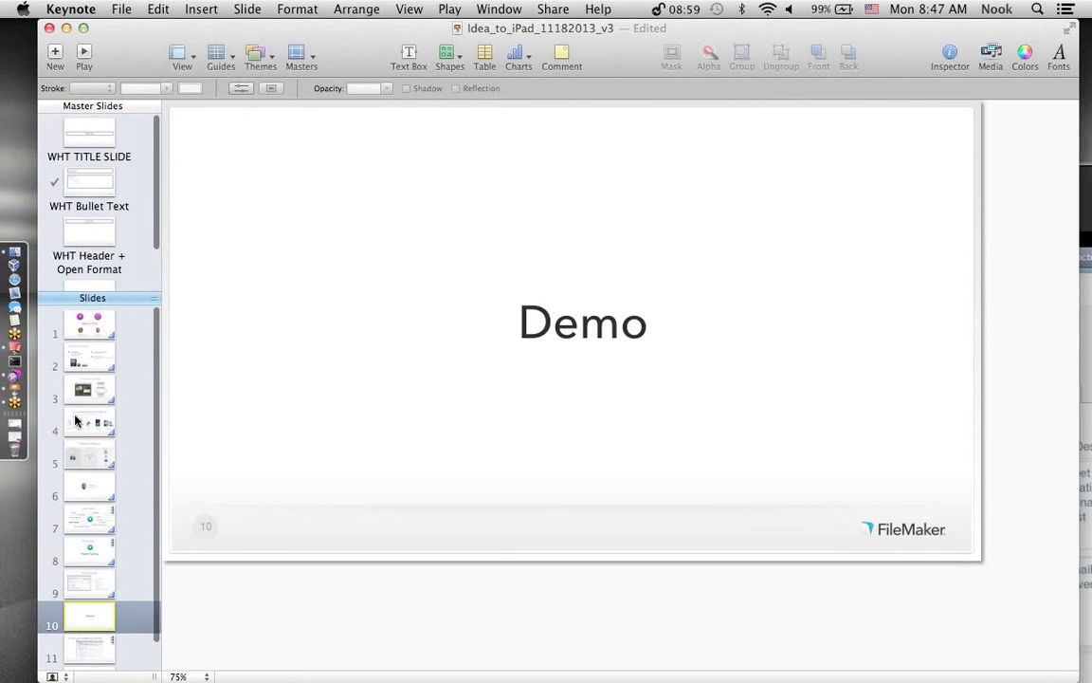
{"action": "left_click", "coordinate": [82, 59]}
{"action": "left_click", "coordinate": [84, 56]}
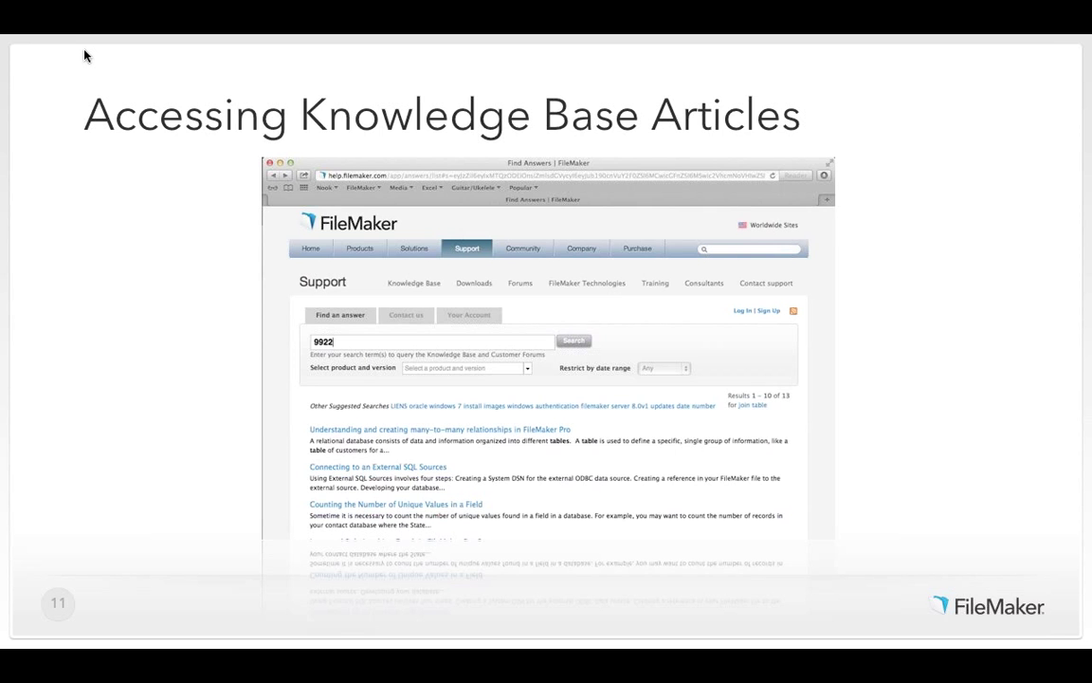